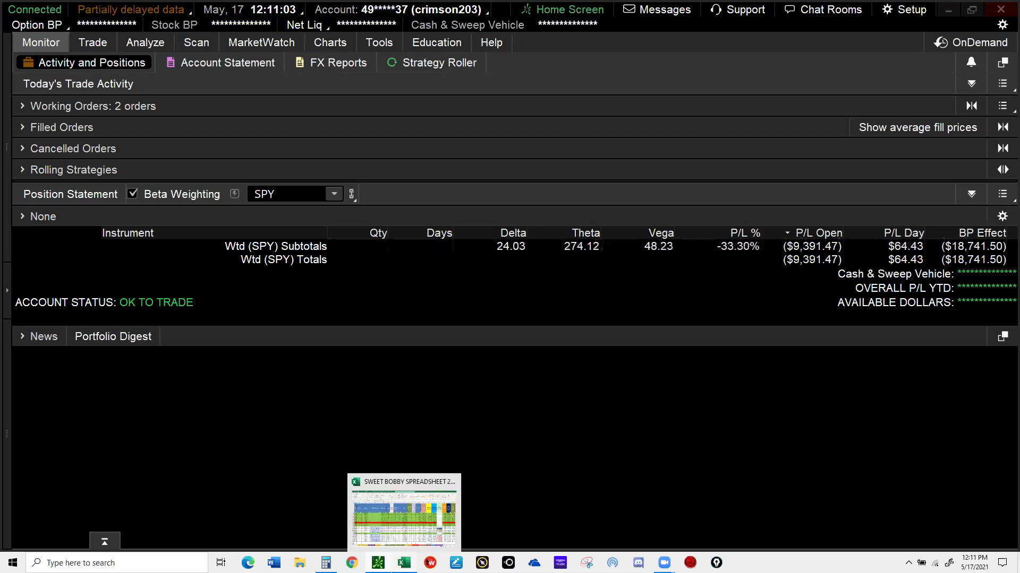
# Switch to the Excel workbook and enter the date 5/17/21 in the first empty row of the Net Liq sheet.
pyautogui.click(404, 563)
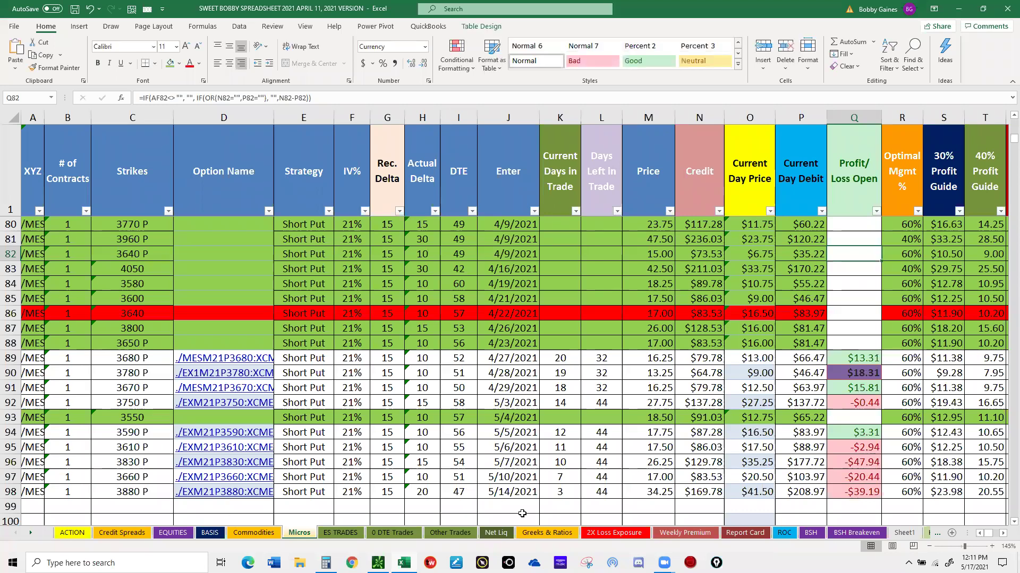
pyautogui.click(497, 533)
pyautogui.scroll(-12, 361, 389)
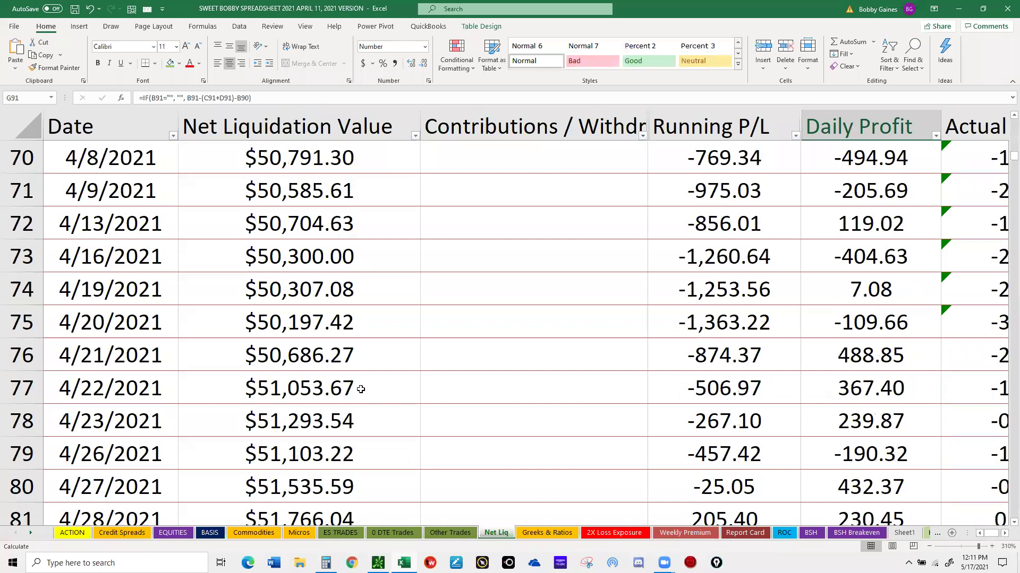
pyautogui.scroll(-12, 361, 389)
pyautogui.scroll(7, 360, 389)
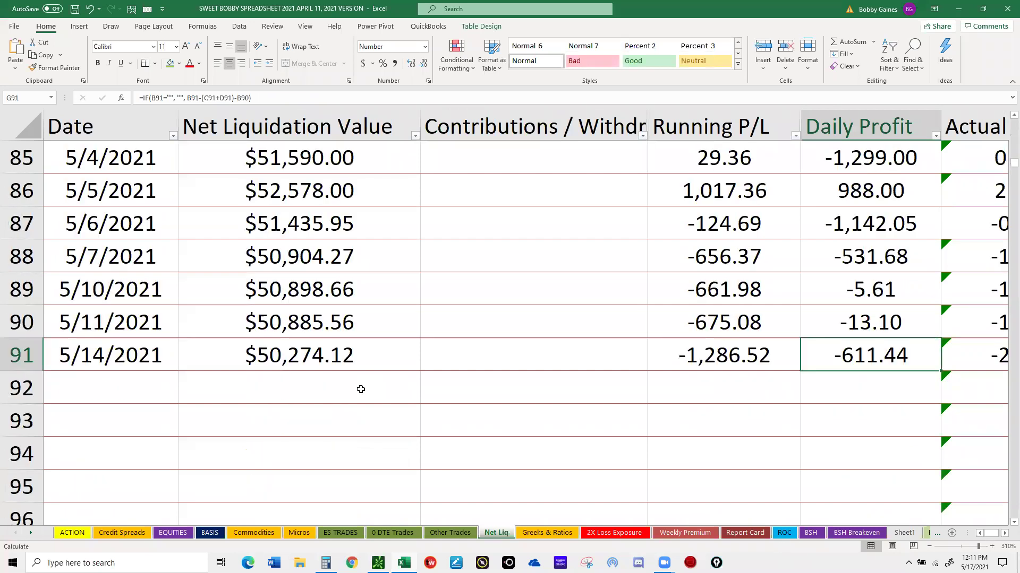
pyautogui.scroll(-2, 114, 348)
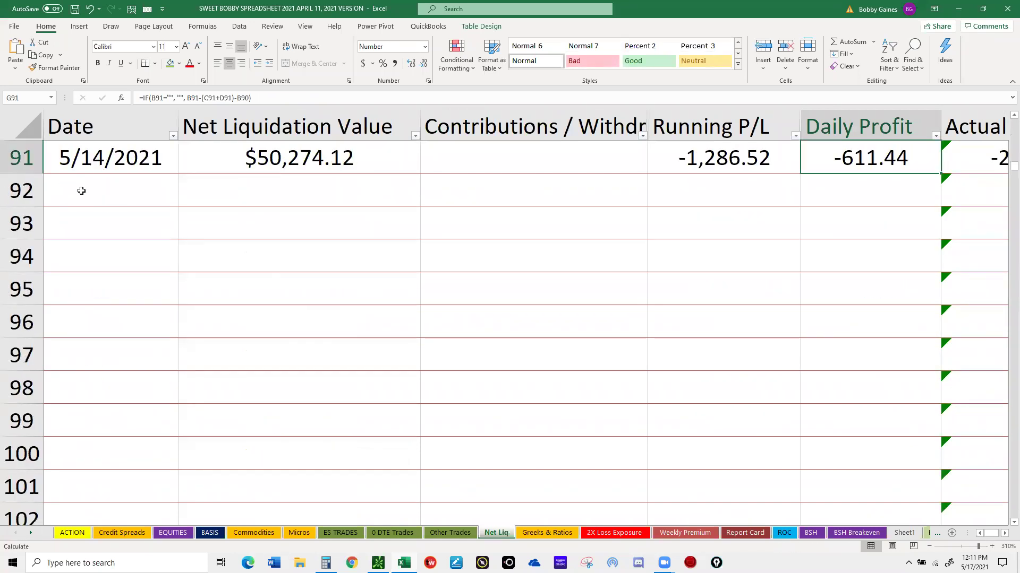
pyautogui.click(82, 191)
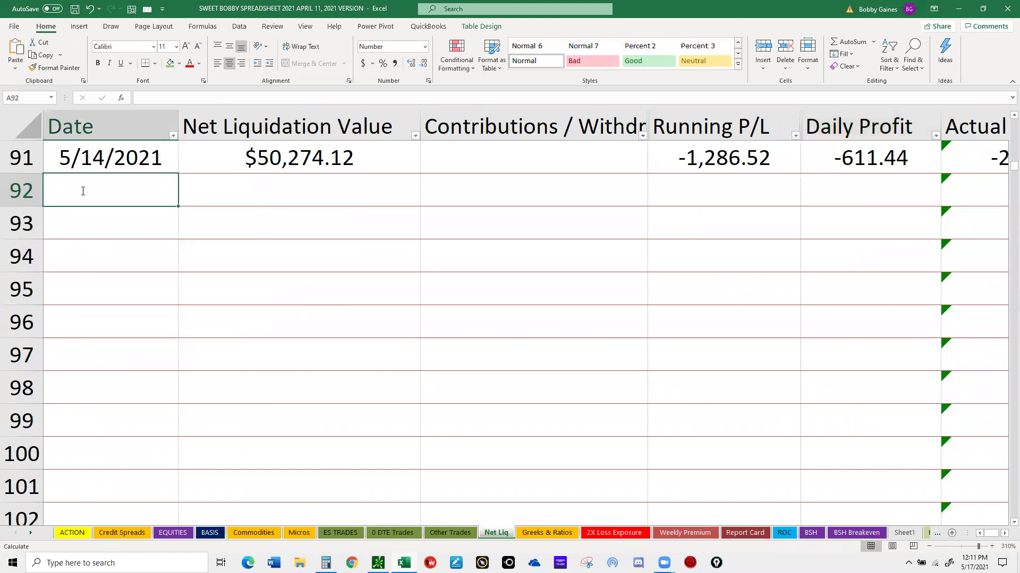
pyautogui.write('5/17/21')
pyautogui.press('BackSpace')
pyautogui.write('1')
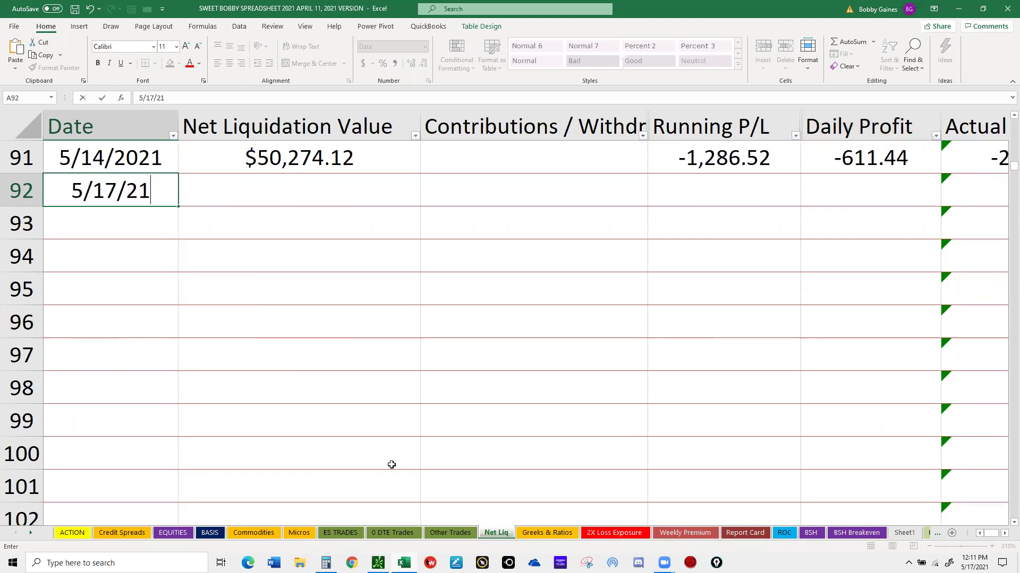
pyautogui.press('Tab')
# Check the account in thinkorswim and enter 50365.47 as the Net Liquidation Value for 5/17/2021 in the Excel workbook.
pyautogui.moveTo(378, 562)
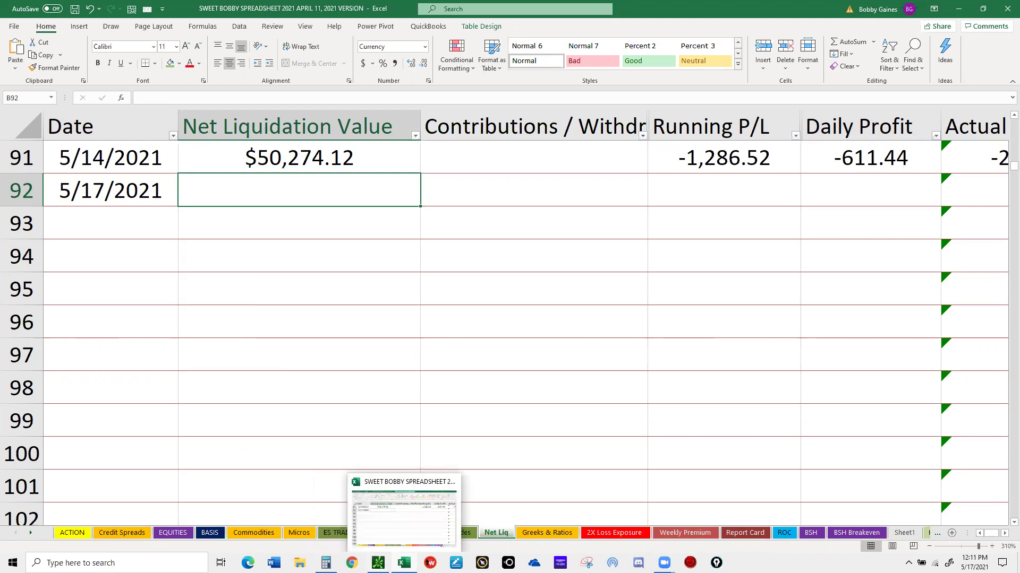
pyautogui.click(404, 562)
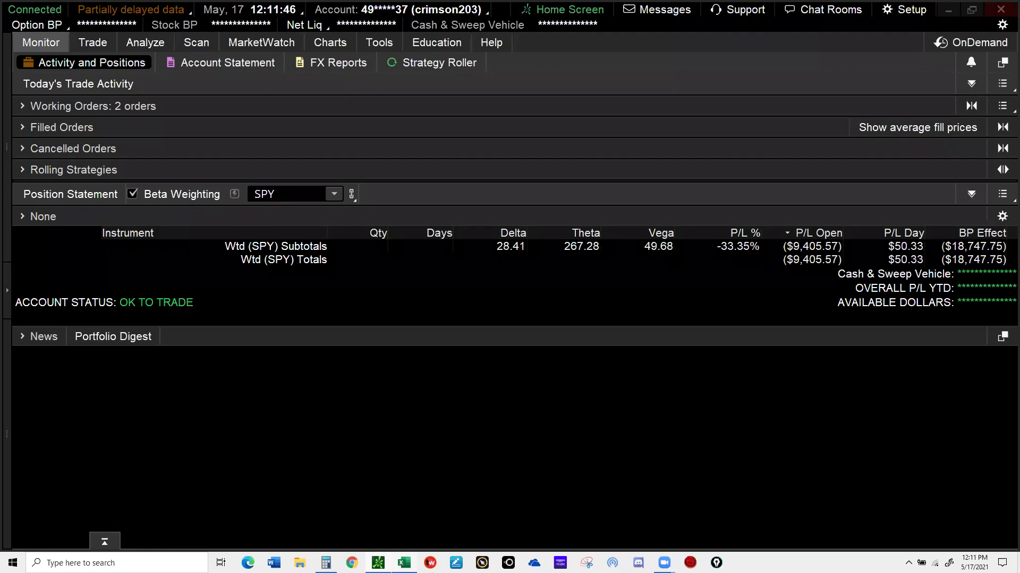
pyautogui.click(377, 562)
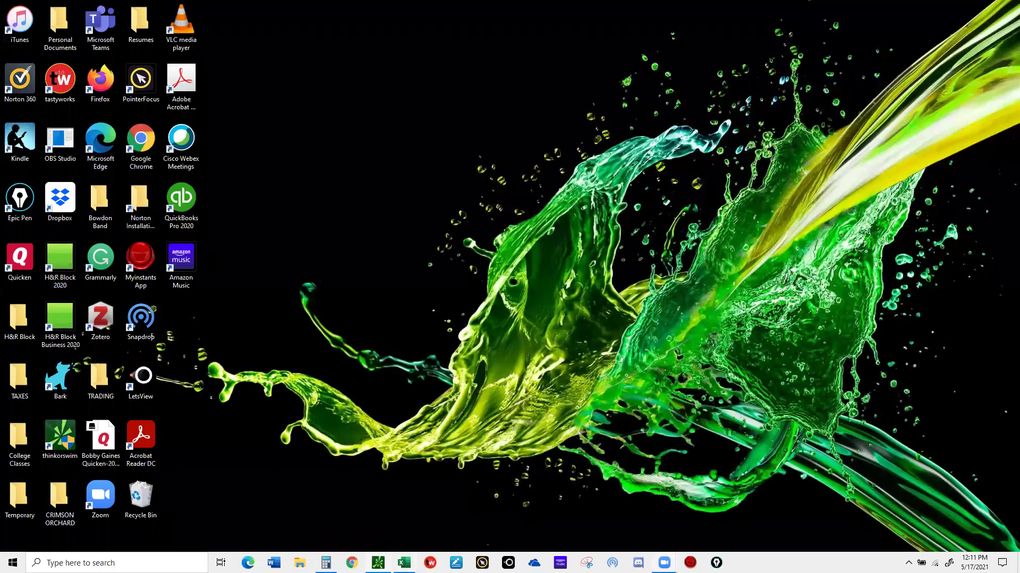
pyautogui.click(404, 562)
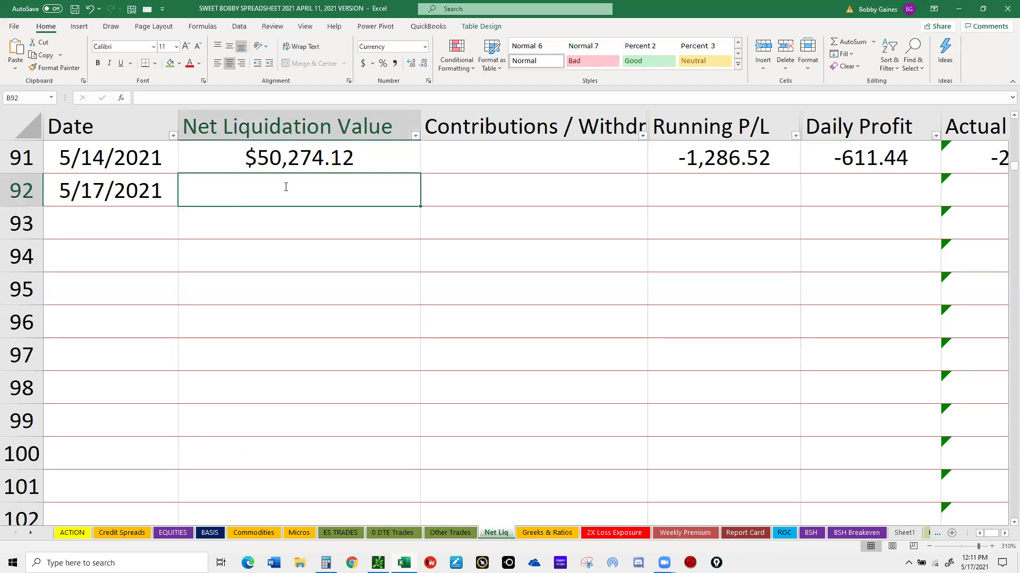
pyautogui.write('50365')
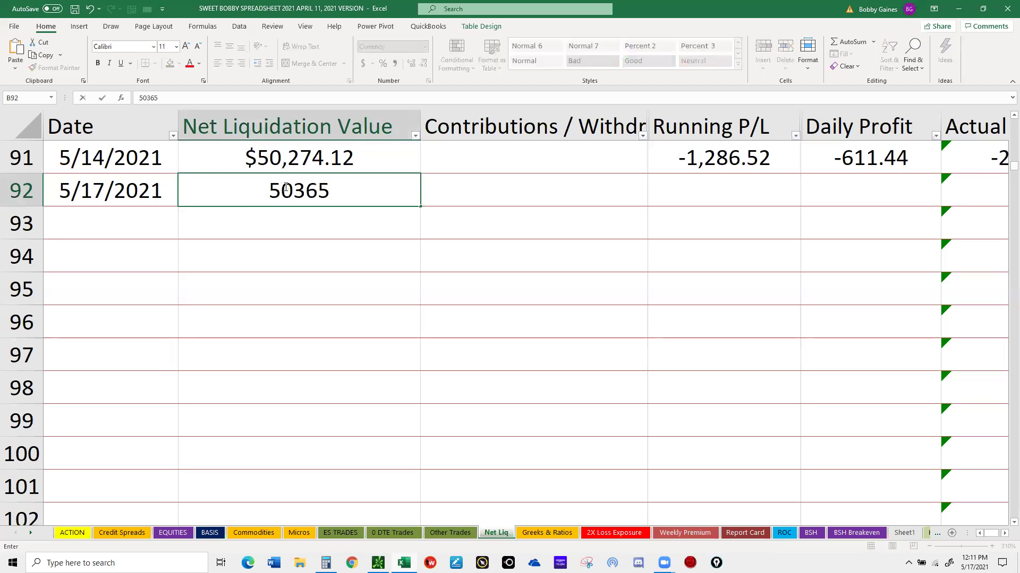
pyautogui.write('.47')
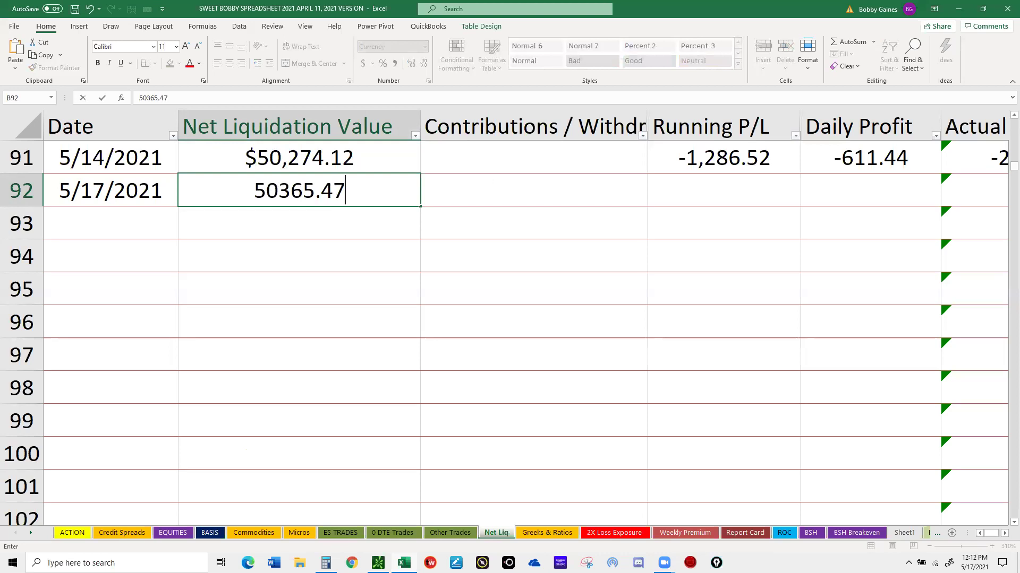
pyautogui.press('Tab')
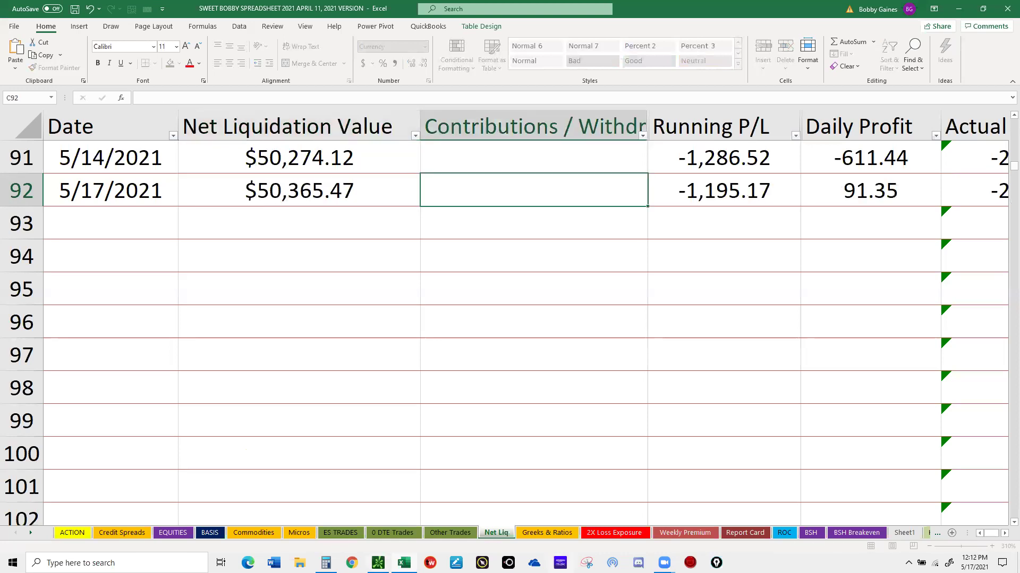
# On the Greeks & Ratios sheet, enter the beta-weighted delta from thinkorswim, 22.99, in the Weighted column for 5/17/2021.
pyautogui.moveTo(664, 562)
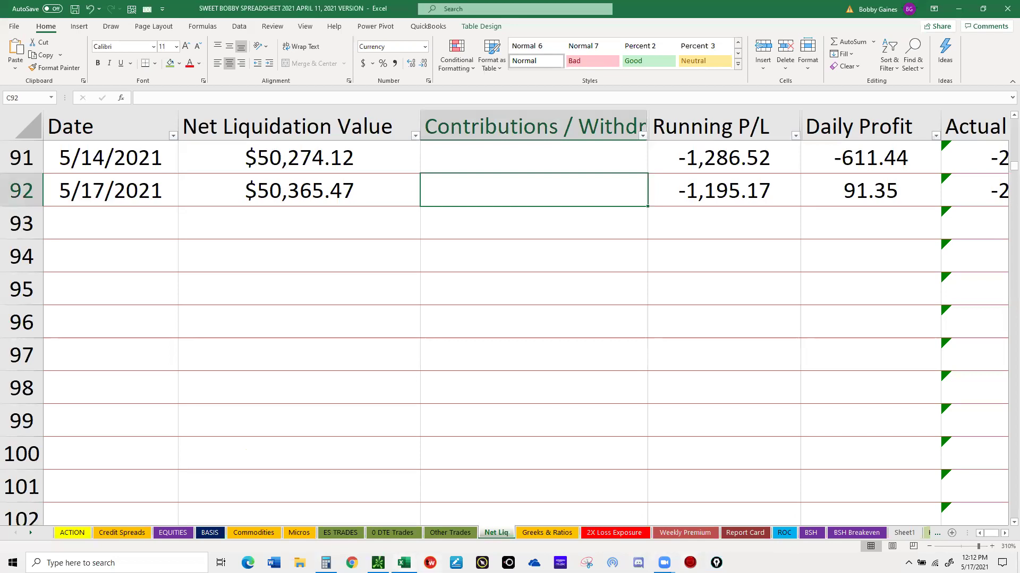
pyautogui.moveTo(377, 561)
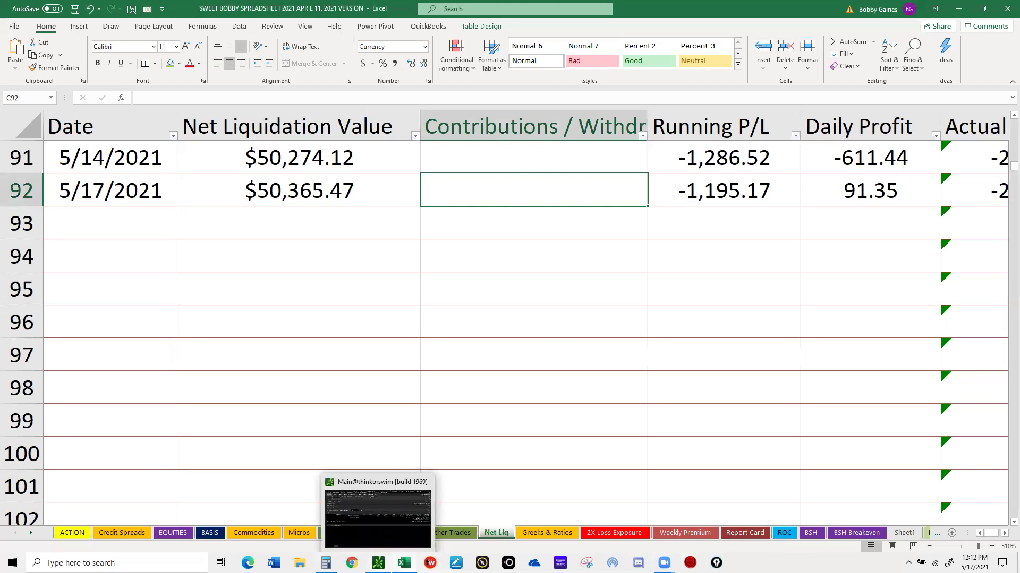
pyautogui.click(551, 532)
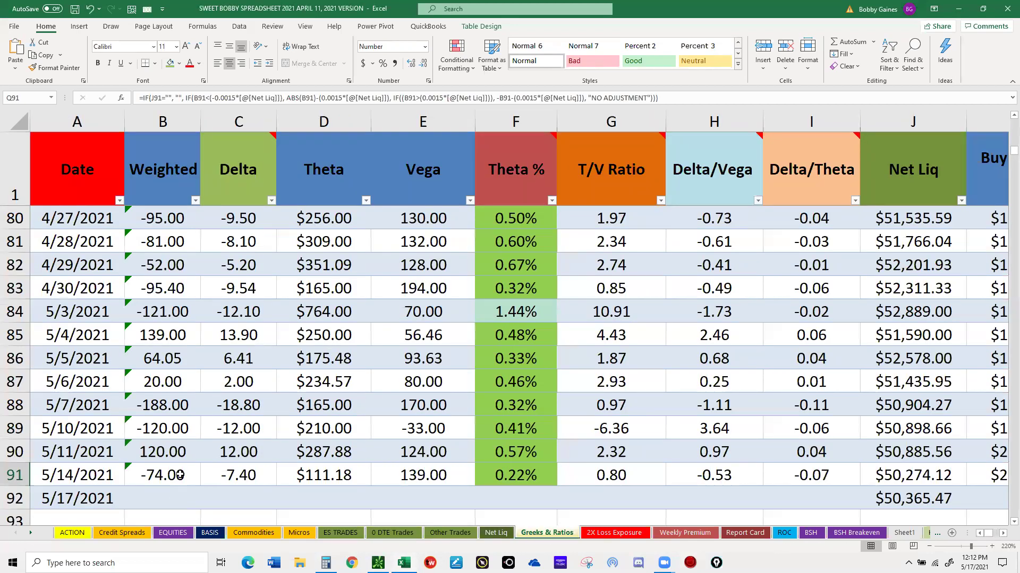
pyautogui.click(162, 497)
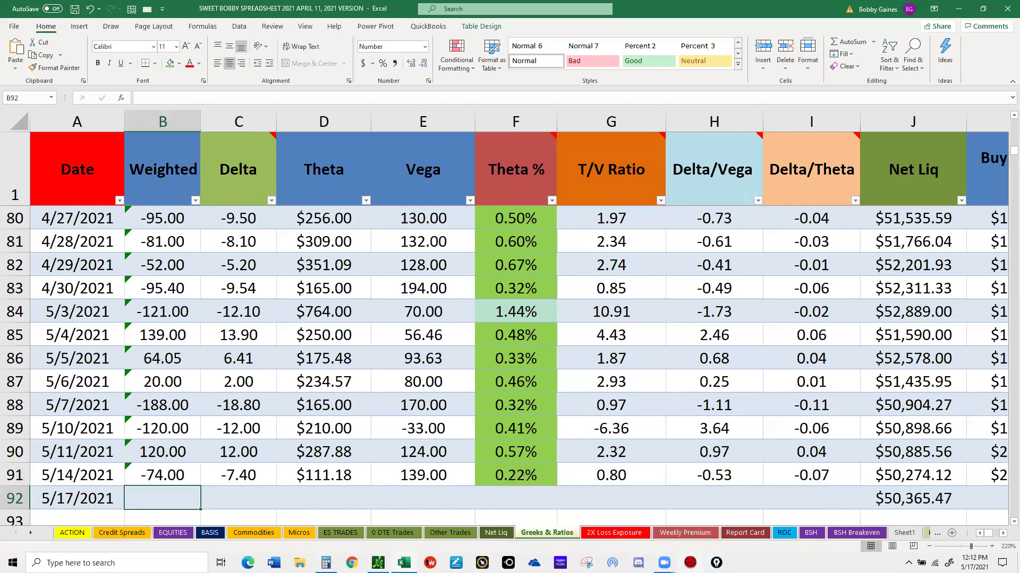
pyautogui.moveTo(404, 562)
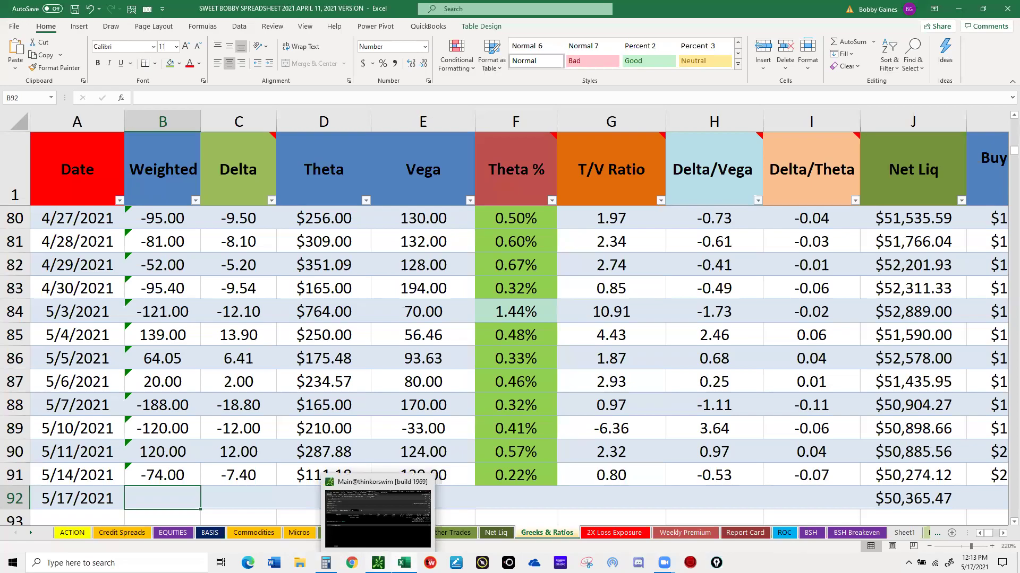
pyautogui.click(378, 518)
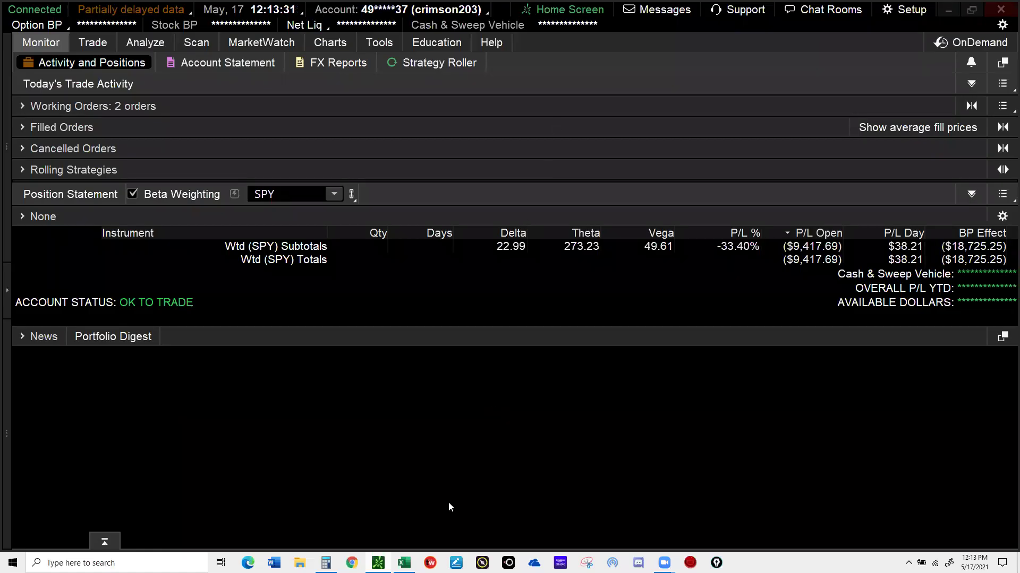
pyautogui.click(403, 563)
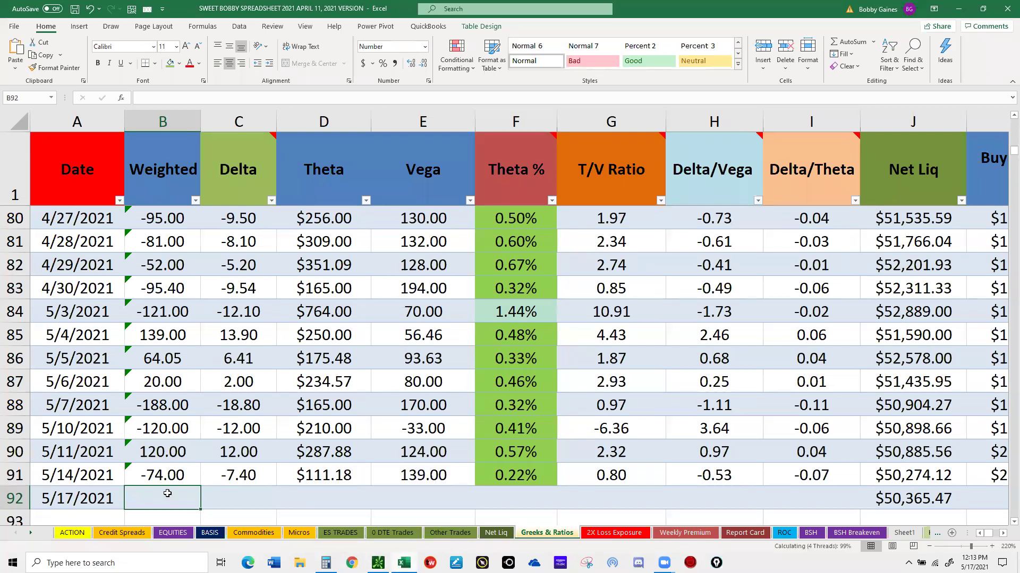
pyautogui.write('22.99')
pyautogui.click(240, 494)
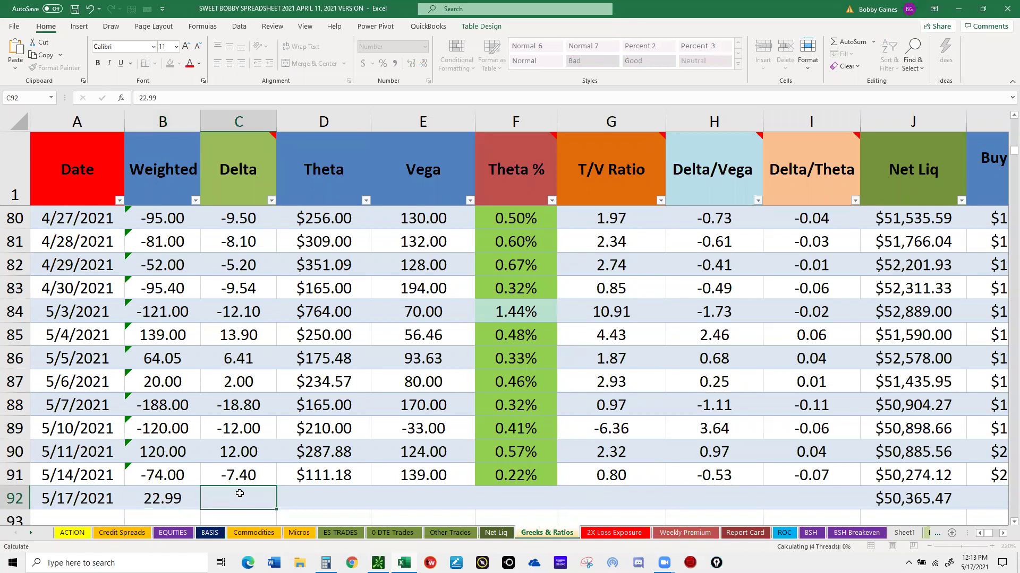
# Check the portfolio theta in thinkorswim and enter 258 in the Theta column for 5/17/2021.
pyautogui.click(326, 498)
pyautogui.moveTo(377, 563)
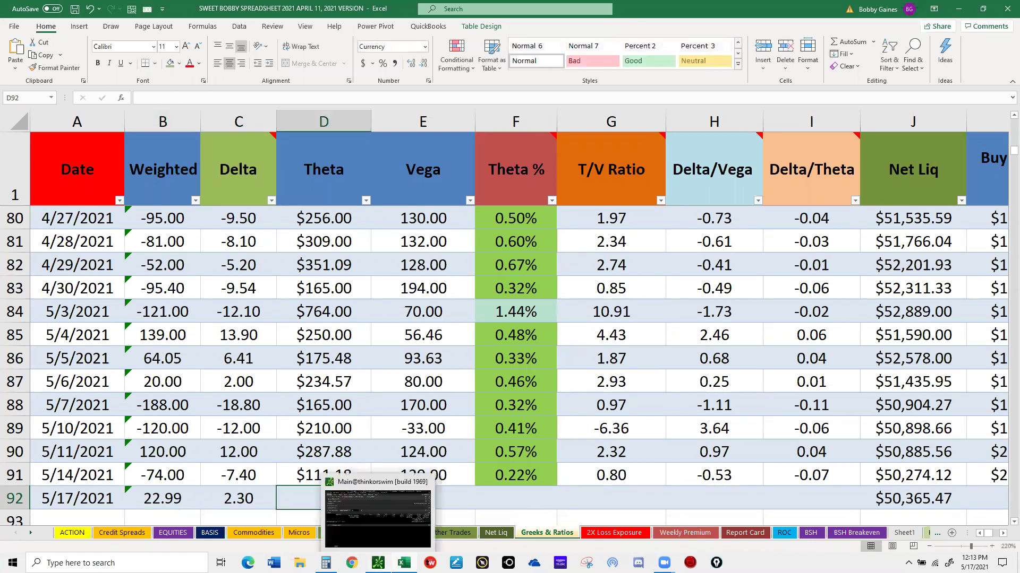
pyautogui.hotkey('alt', 'Tab')
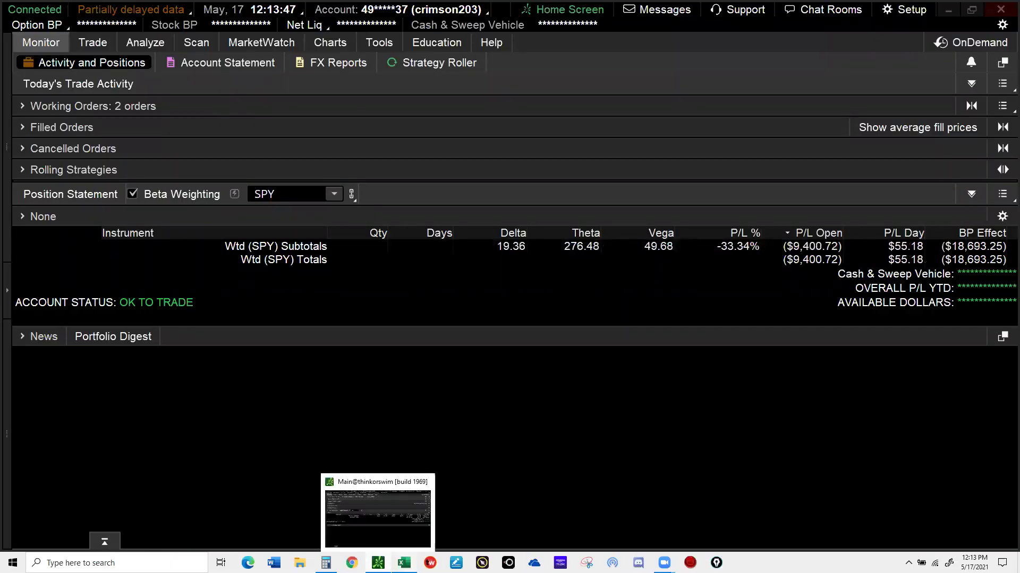
pyautogui.click(404, 563)
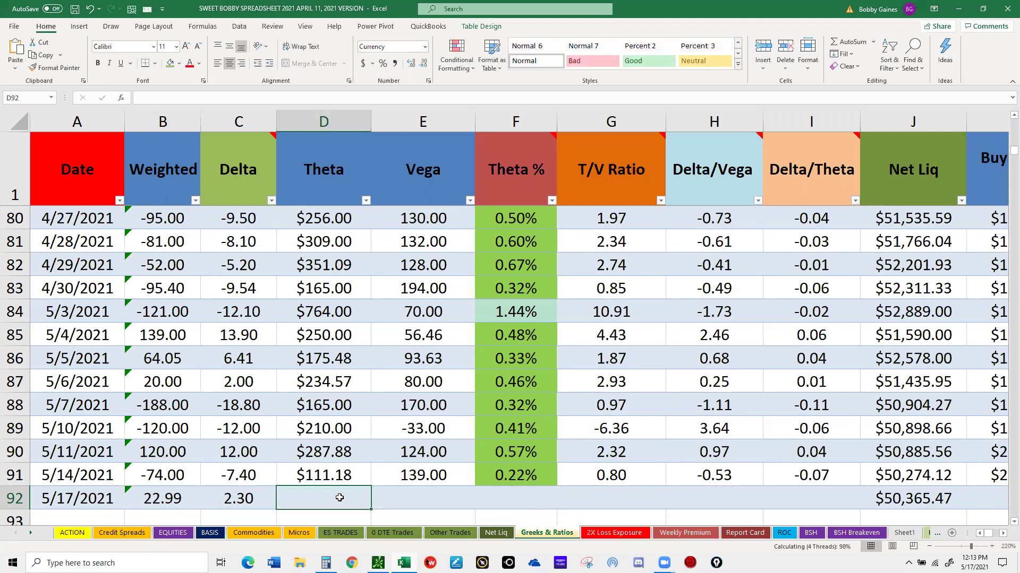
pyautogui.write('258')
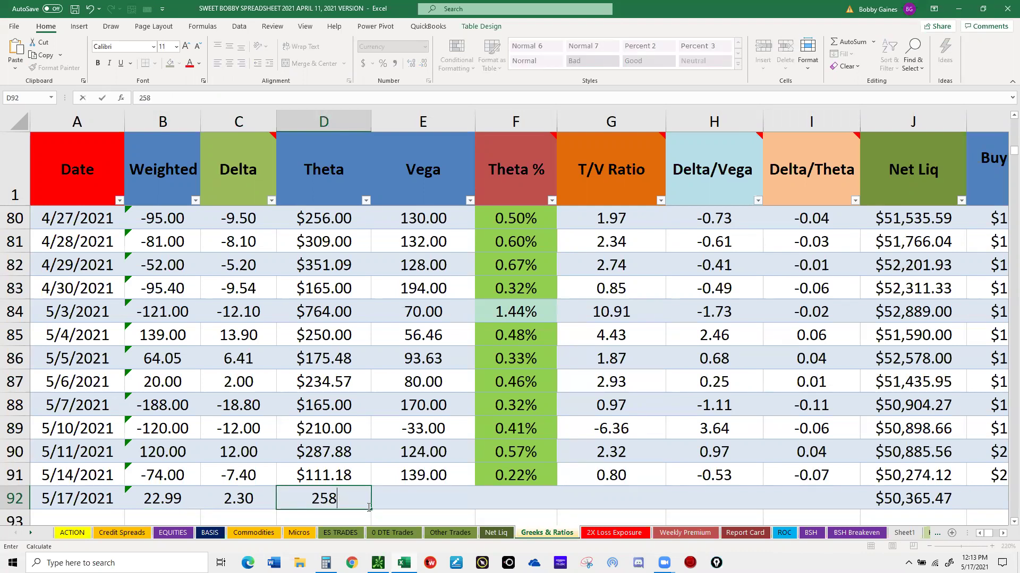
pyautogui.click(416, 493)
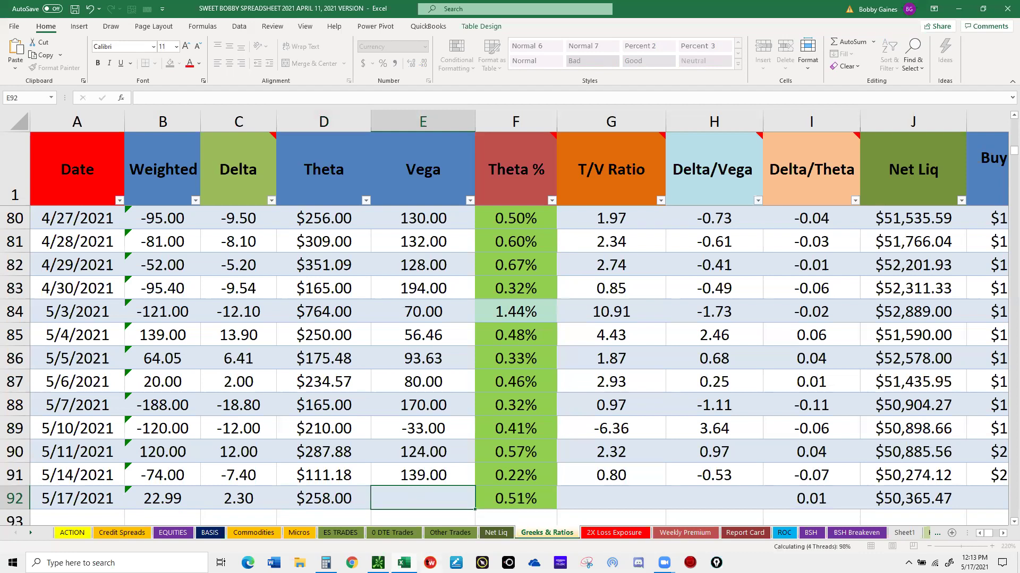
# Check the portfolio vega in thinkorswim and enter 50.61 in the Vega column for 5/17/2021.
pyautogui.moveTo(403, 562)
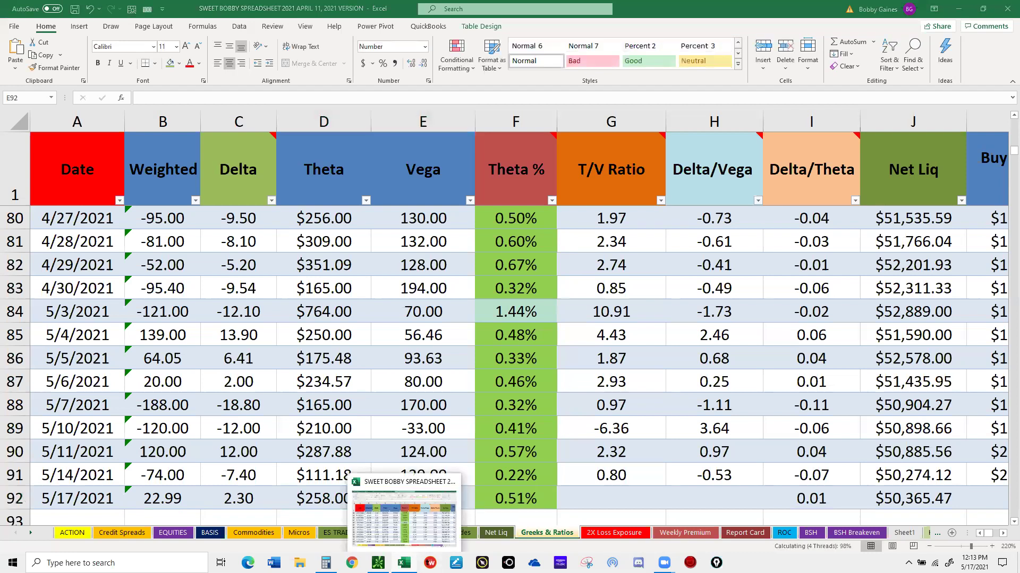
pyautogui.hotkey('alt', 'Tab')
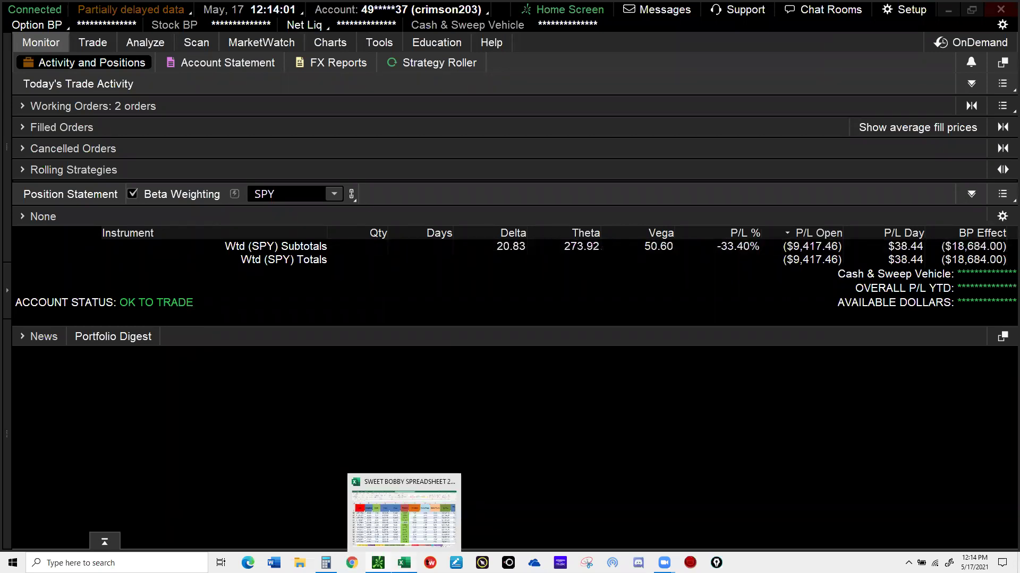
pyautogui.click(404, 510)
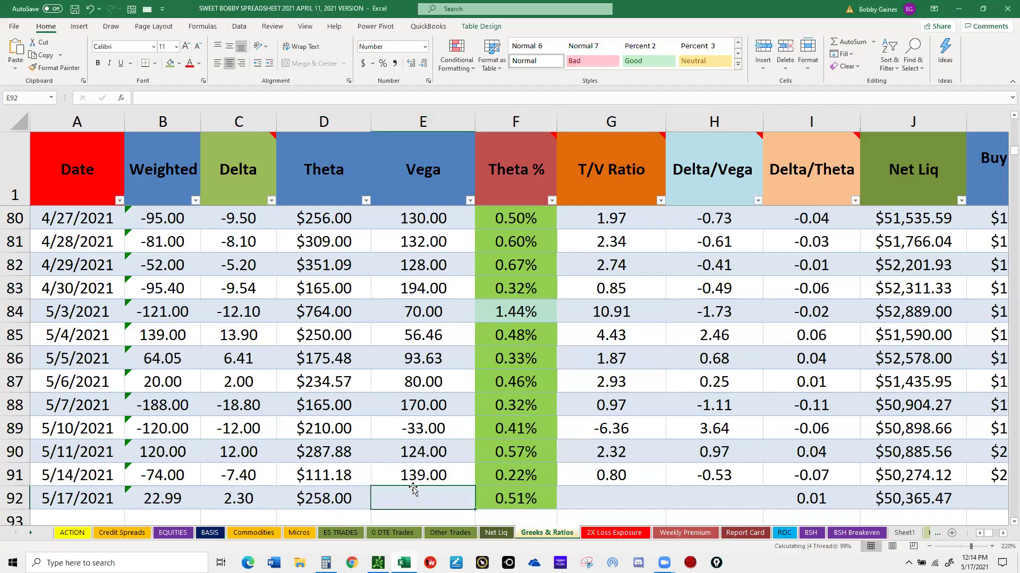
pyautogui.write('50')
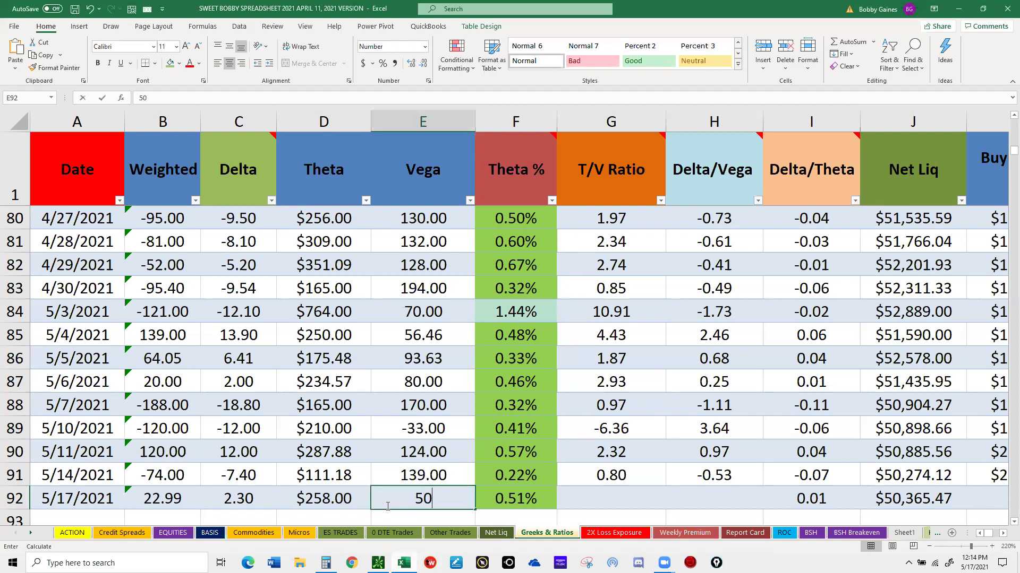
pyautogui.write('.61')
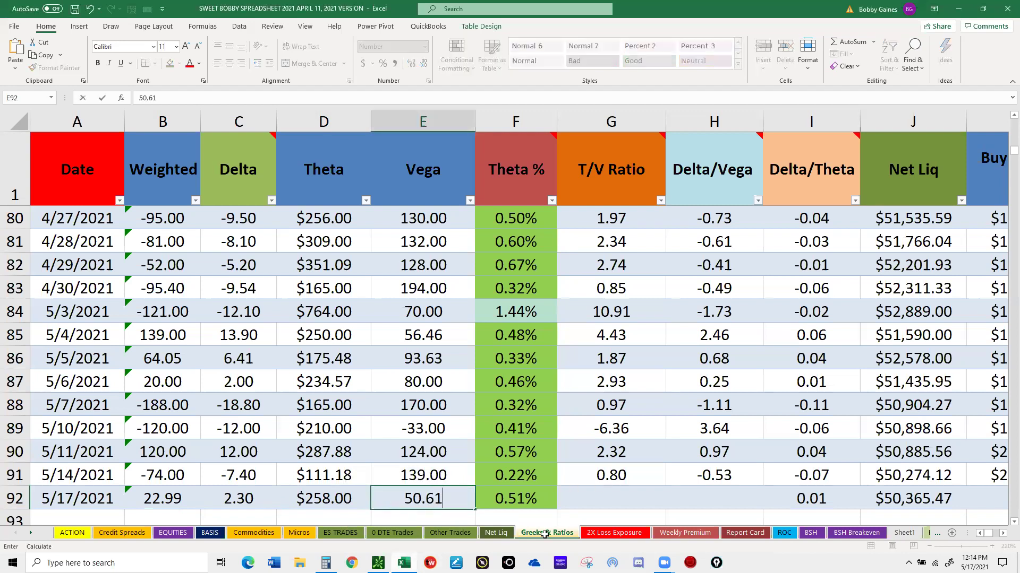
pyautogui.press('Tab')
pyautogui.press('Tab')
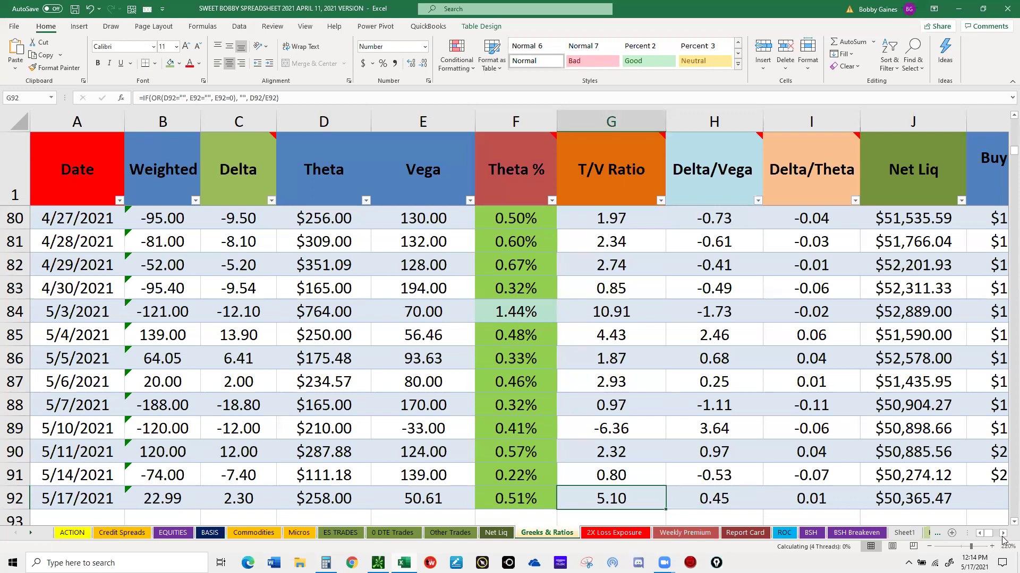
# Check the buying power effect in thinkorswim and enter 18645 in the Buying Power Used column for 5/17/2021 in the Excel workbook.
pyautogui.hscroll(3, 1003, 538)
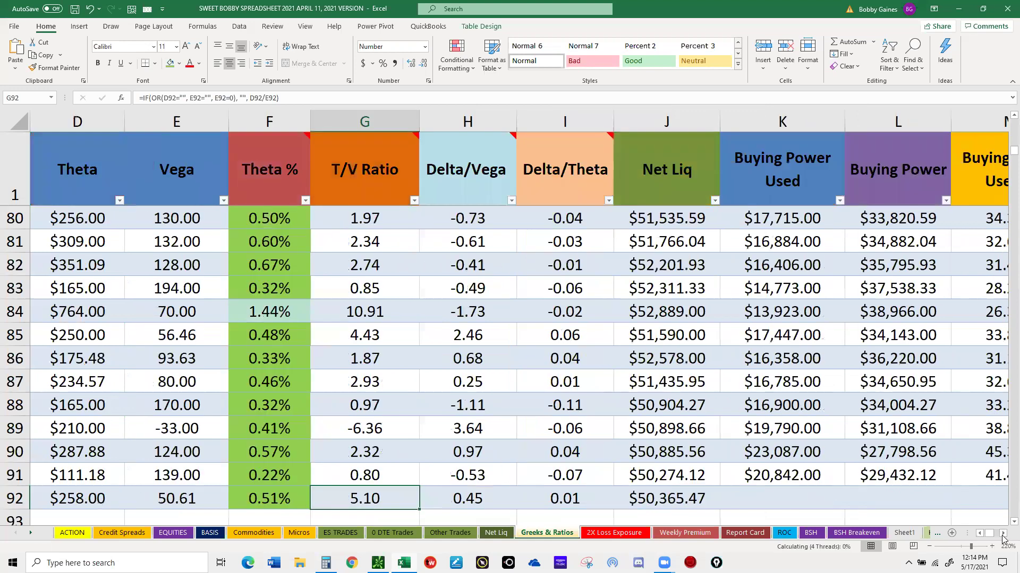
pyautogui.hscroll(3, 505, 500)
pyautogui.click(505, 500)
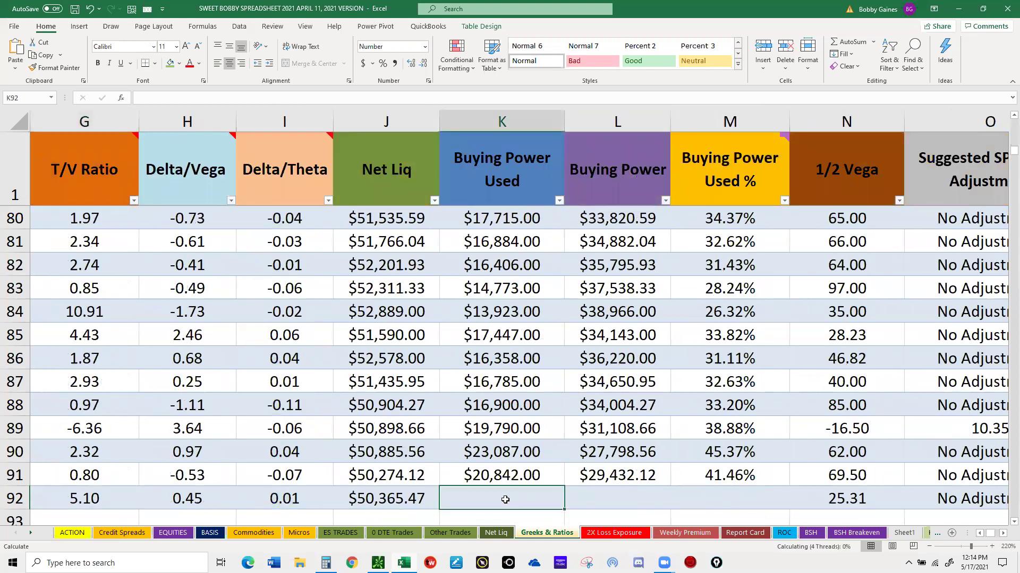
pyautogui.moveTo(404, 563)
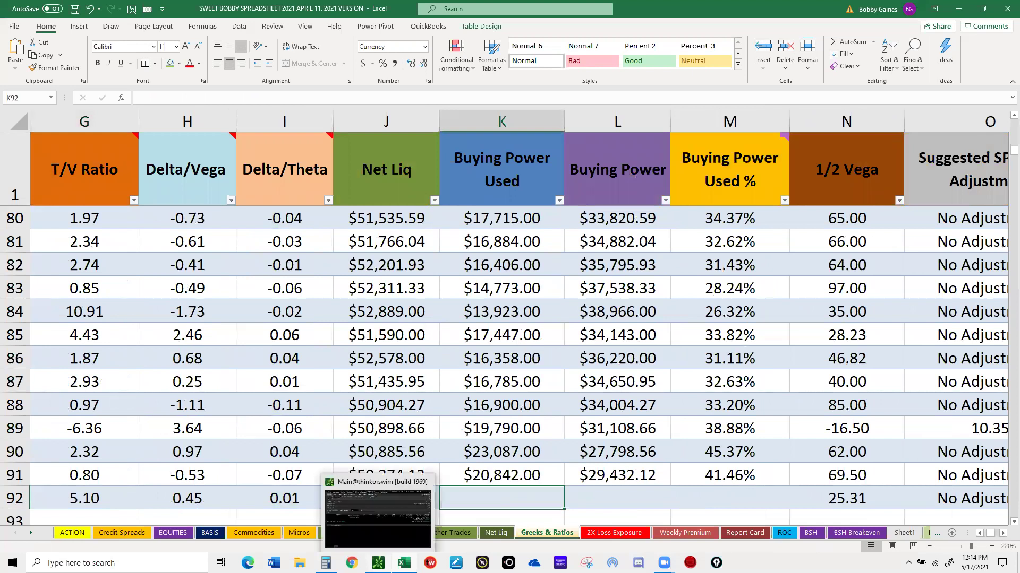
pyautogui.click(403, 563)
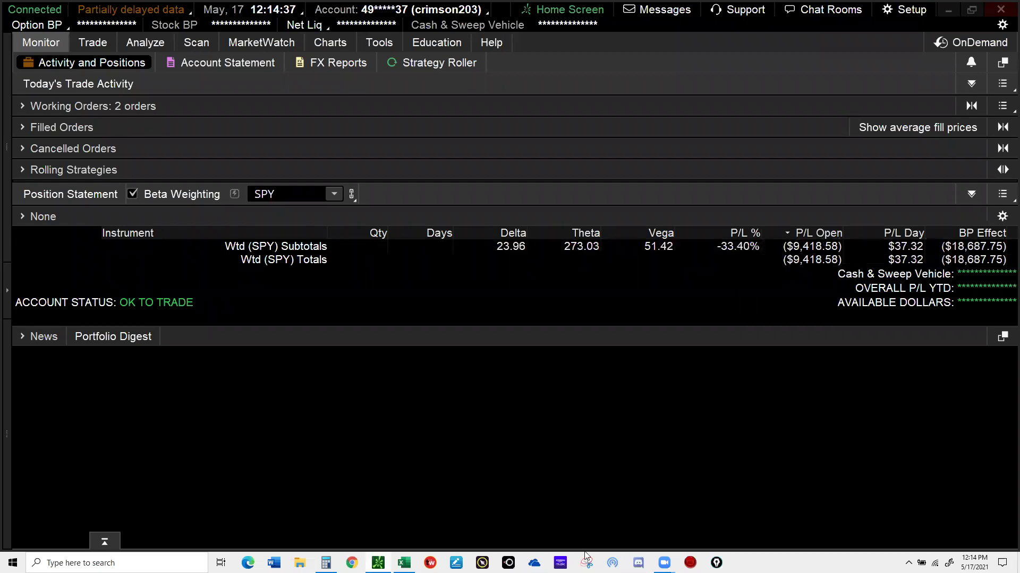
pyautogui.moveTo(404, 563)
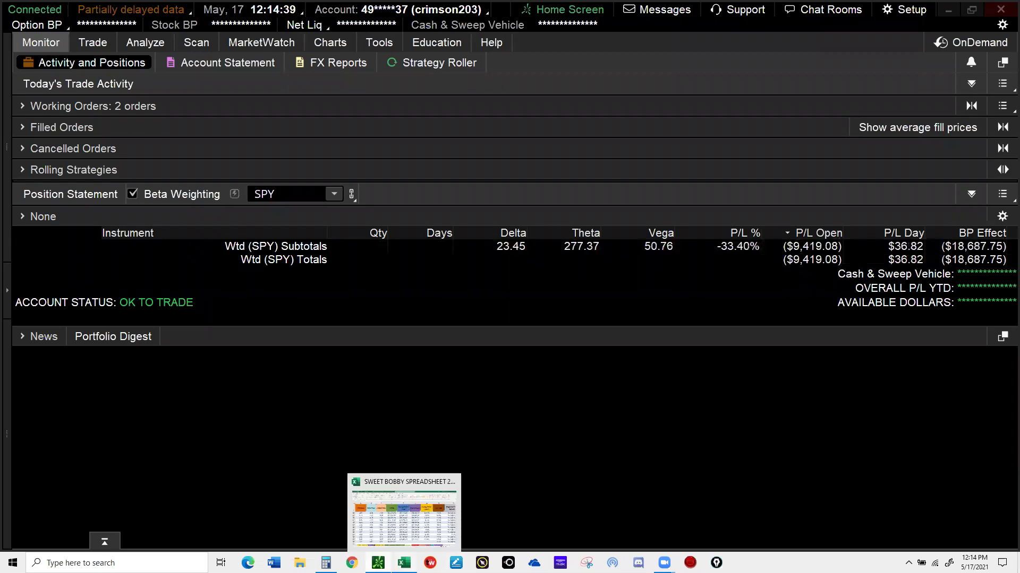
pyautogui.hotkey('alt', 'Tab')
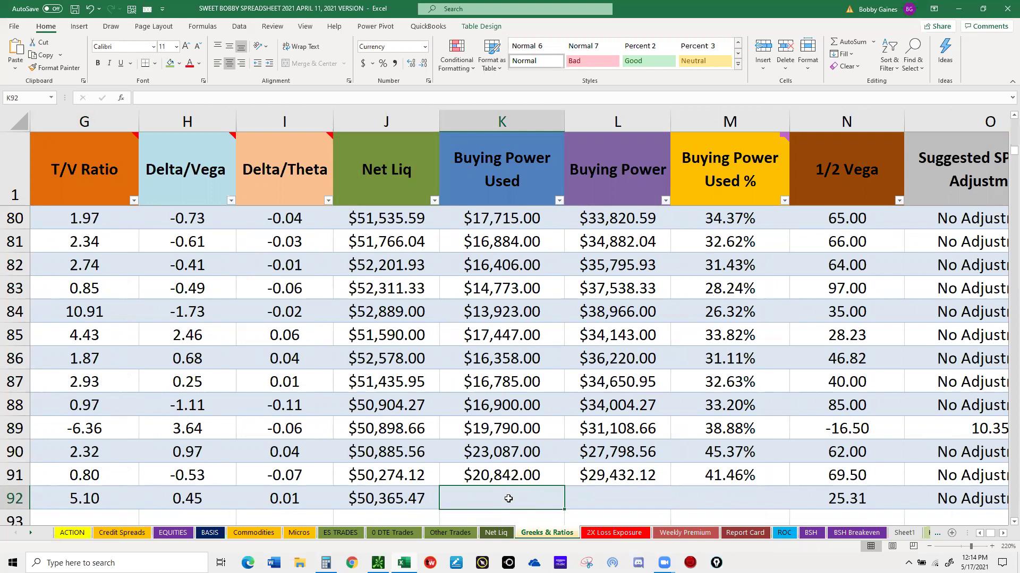
pyautogui.write('18645')
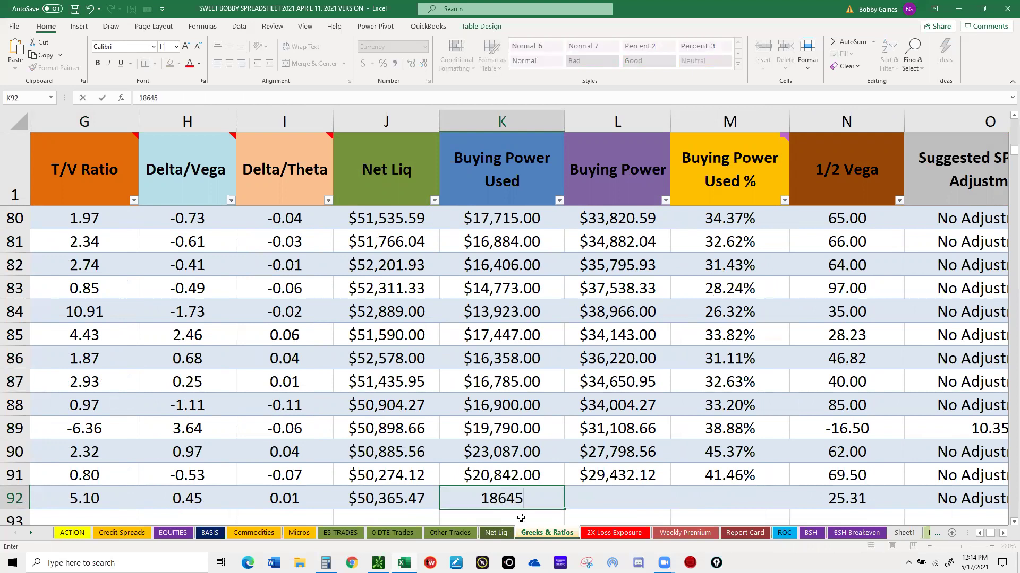
pyautogui.press('Return')
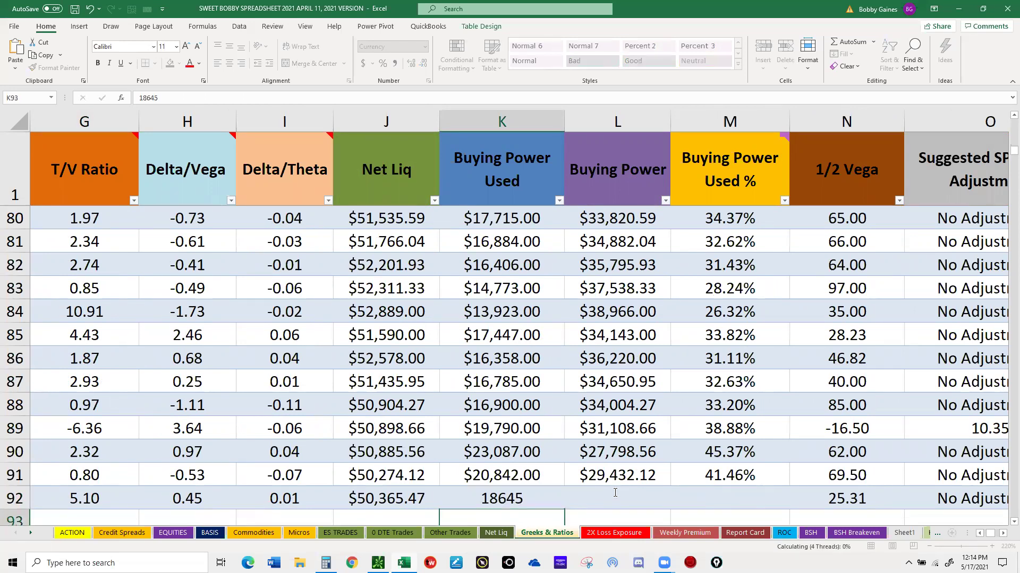
# Review the 5/17/2021 row's Buying Power, Buying Power Used % and suggested SPX and SPY delta adjustments.
pyautogui.click(613, 492)
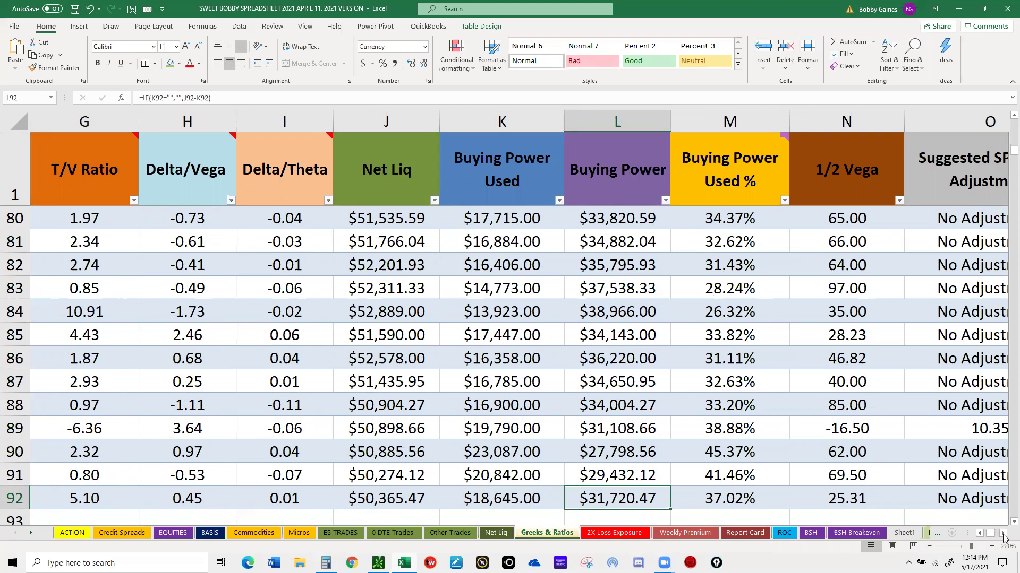
pyautogui.click(1002, 534)
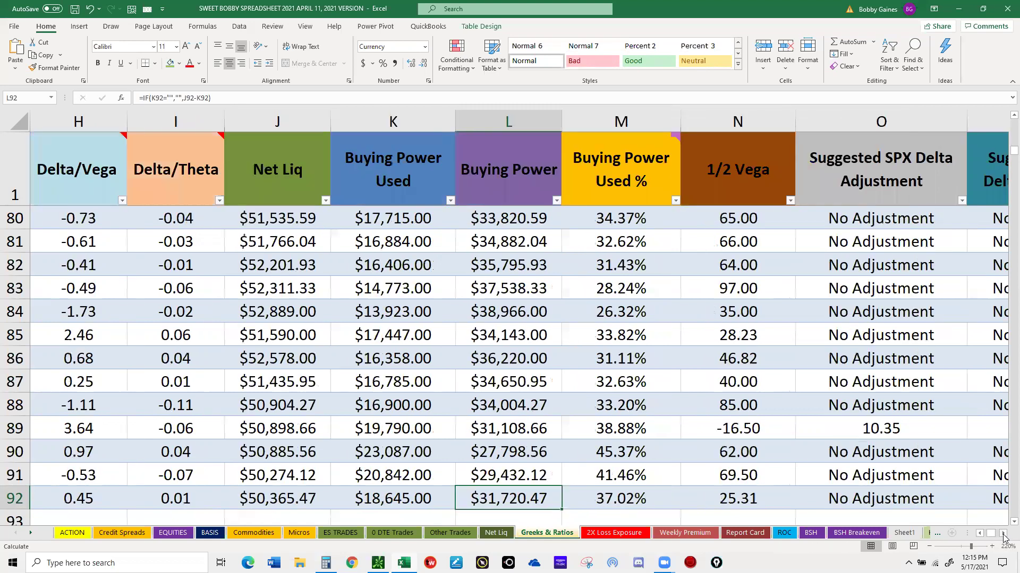
pyautogui.doubleClick(1002, 534)
pyautogui.doubleClick(1003, 534)
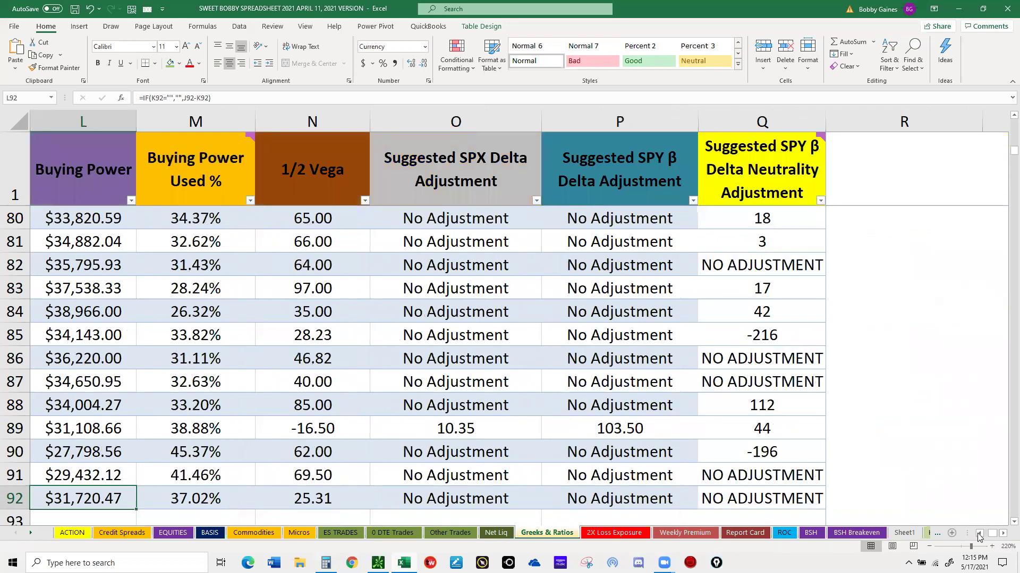
pyautogui.doubleClick(978, 534)
pyautogui.click(960, 499)
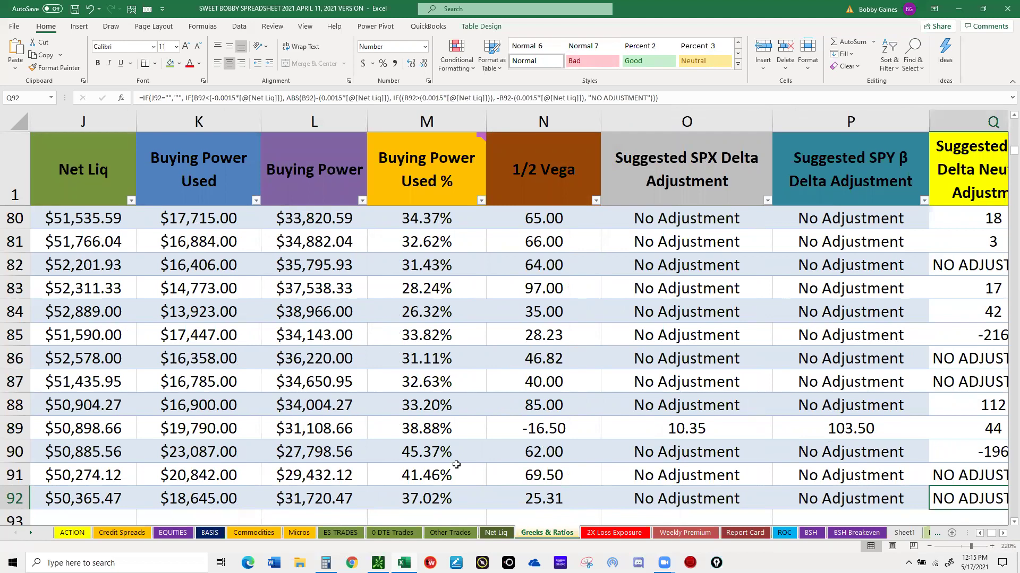
pyautogui.click(401, 502)
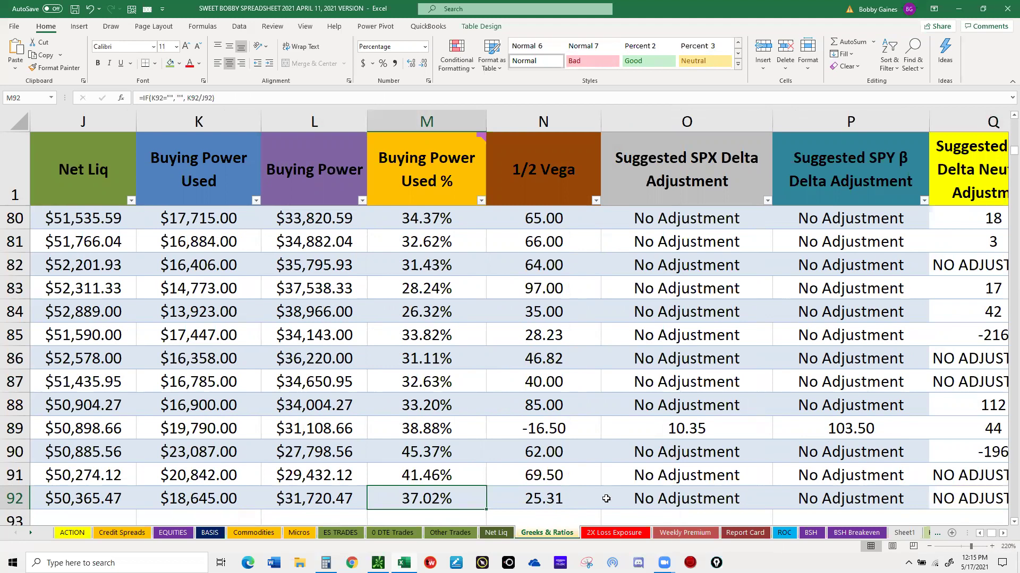
pyautogui.click(974, 504)
pyautogui.click(409, 500)
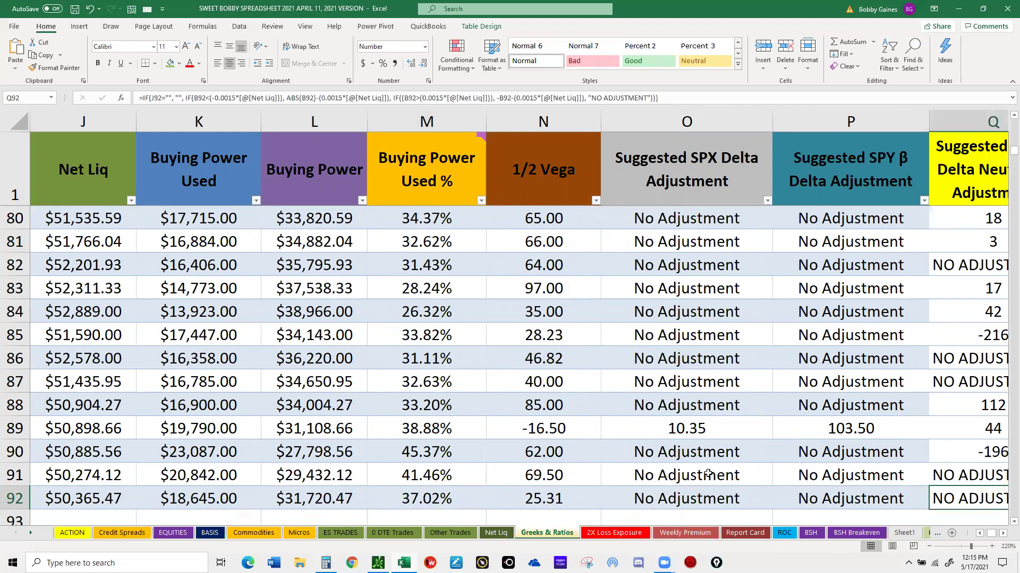
pyautogui.click(980, 535)
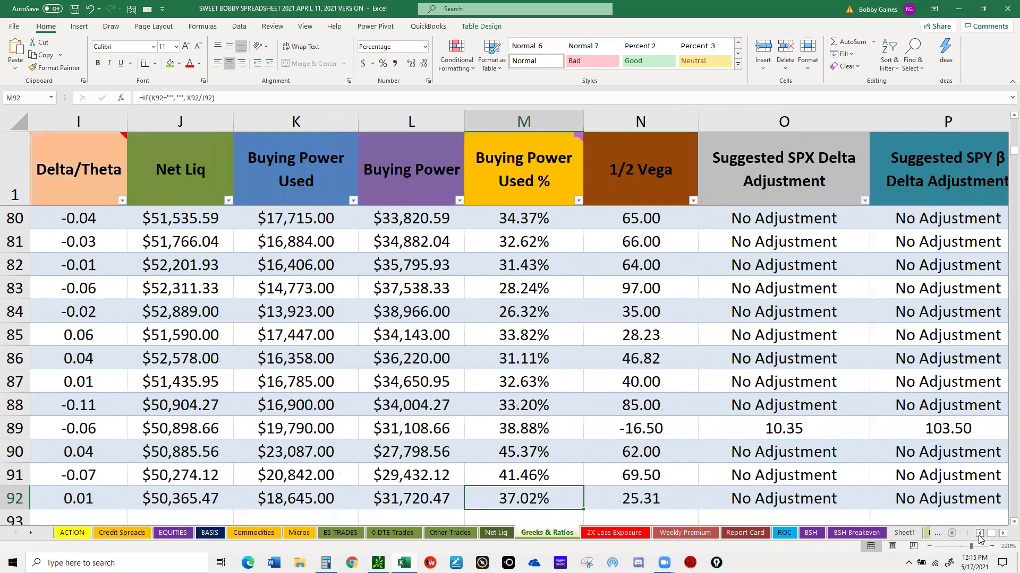
pyautogui.click(980, 536)
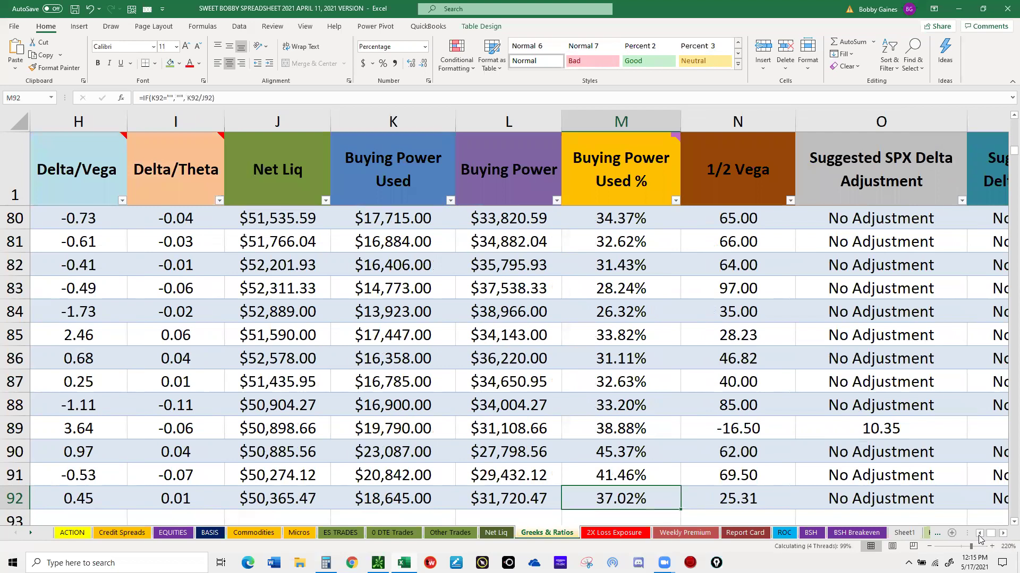
pyautogui.click(980, 536)
pyautogui.click(980, 536)
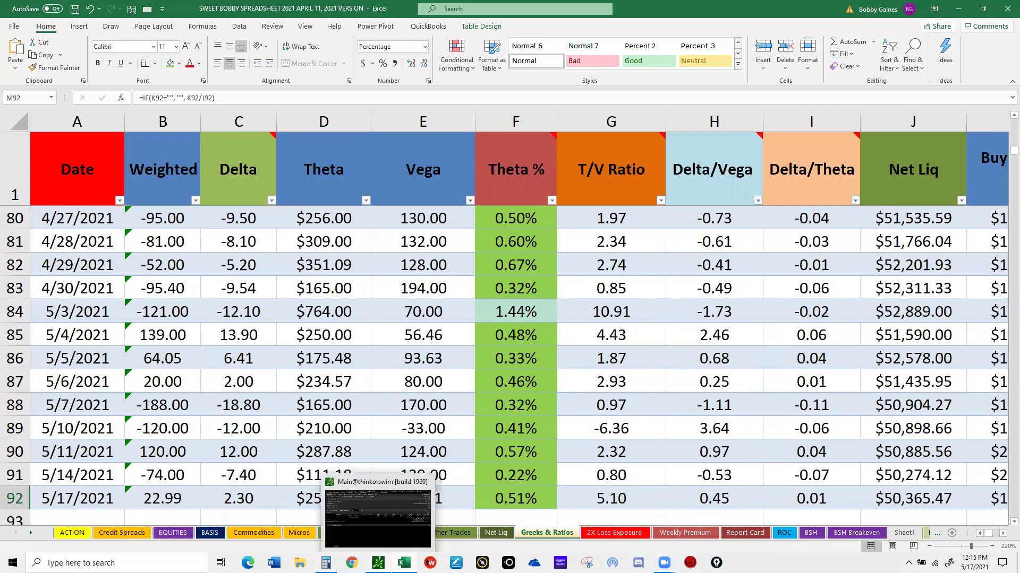
# Switch to thinkorswim and set the Position Statement to show groups.
pyautogui.click(378, 518)
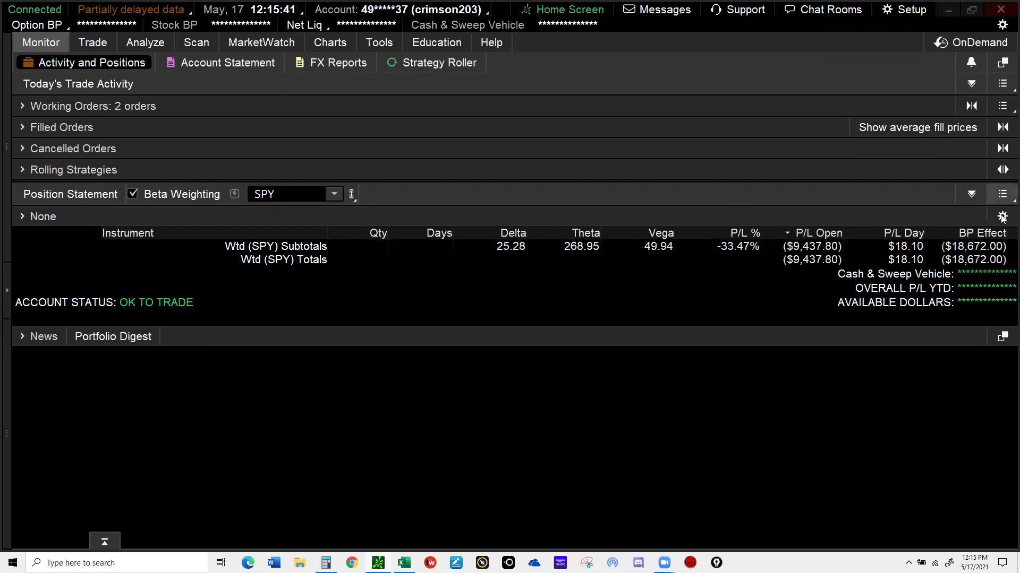
pyautogui.click(1001, 195)
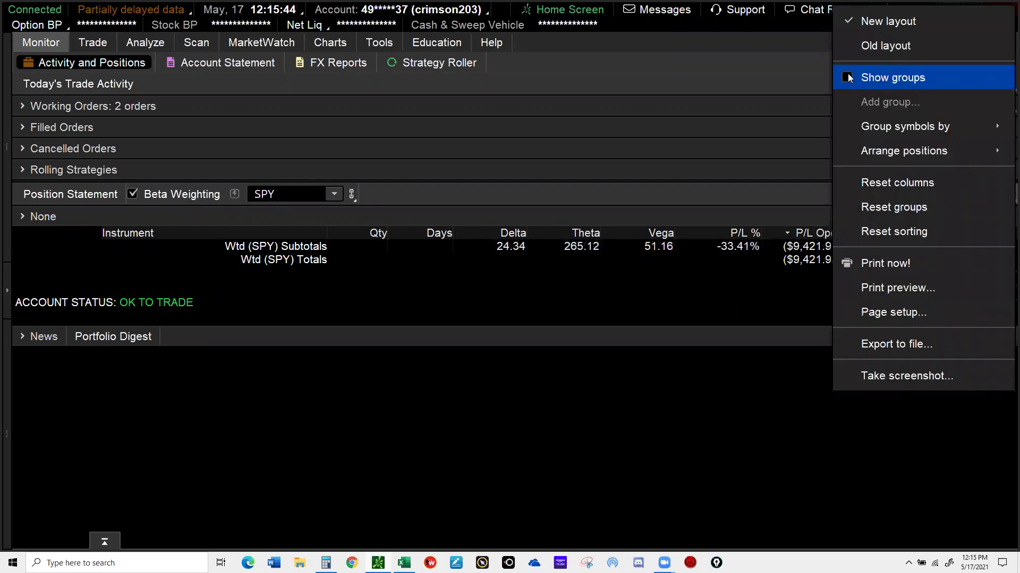
pyautogui.click(847, 74)
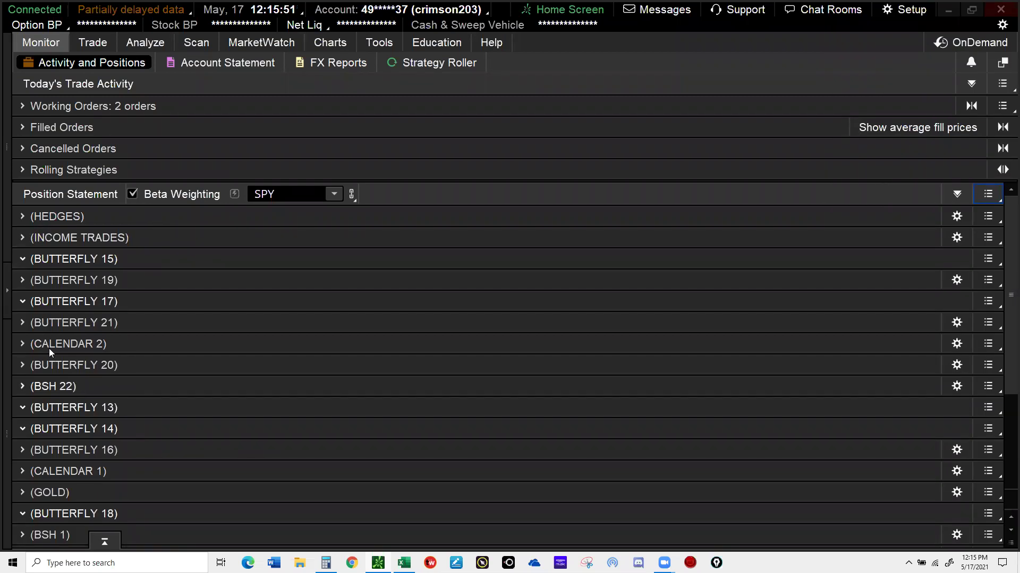
# Expand the CALENDAR 1 group to examine its SPX position's Greeks and profit, and collapse it again.
pyautogui.scroll(-2, 58, 375)
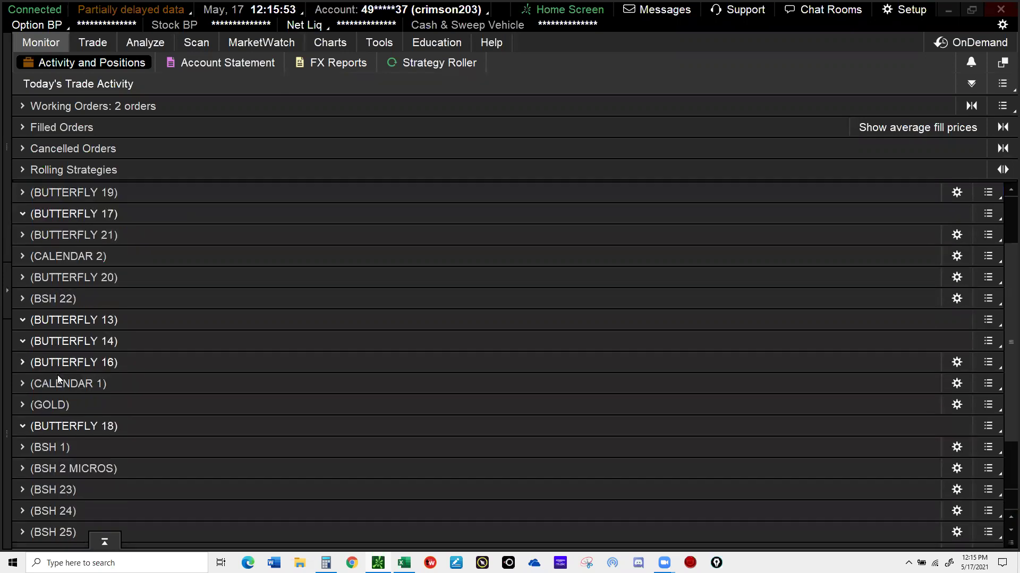
pyautogui.scroll(-2, 57, 375)
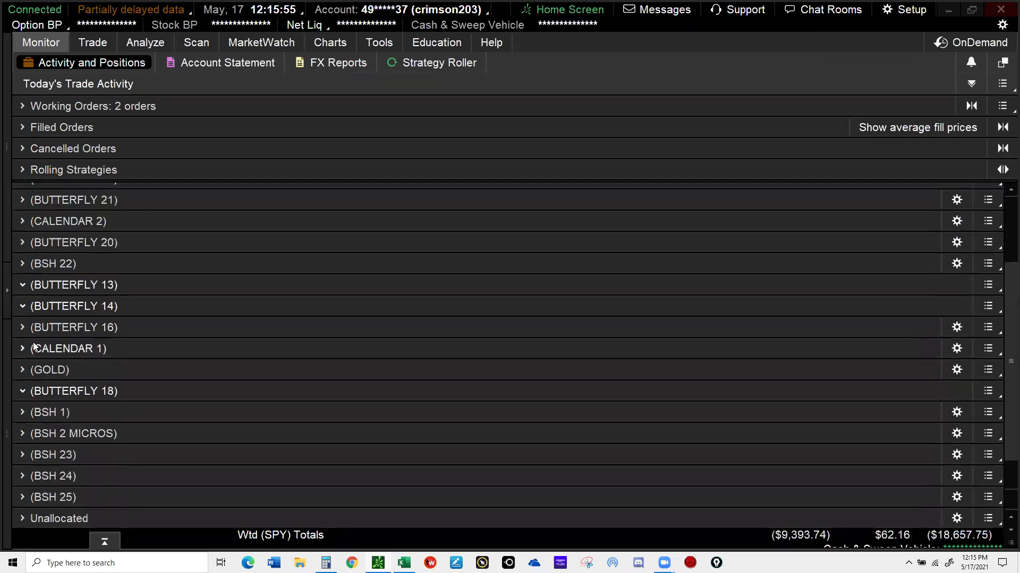
pyautogui.click(34, 348)
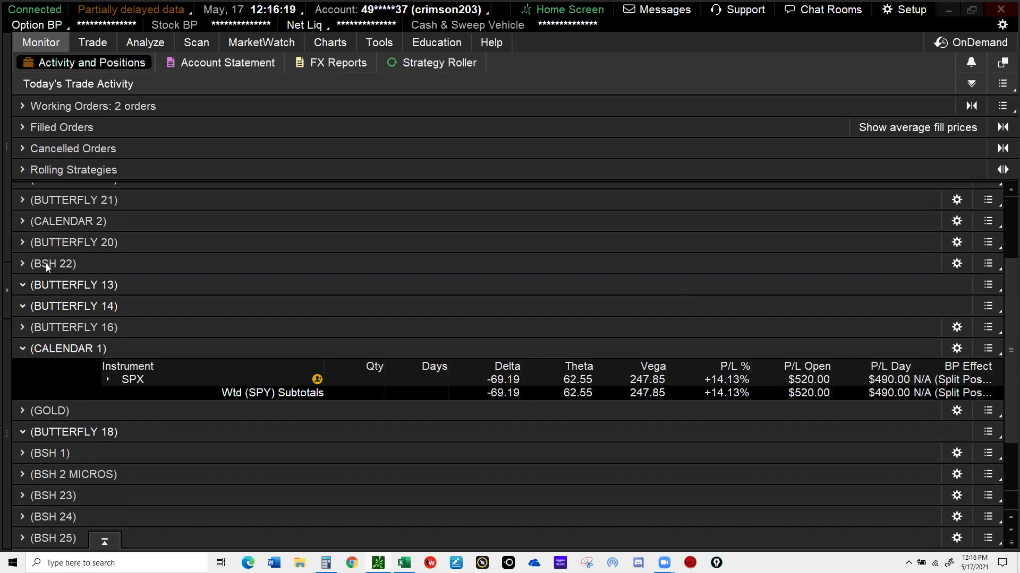
pyautogui.click(68, 343)
# Expand the CALENDAR 2 group to examine its XSP position's Greeks and profit, and collapse it again.
pyautogui.scroll(1, 69, 422)
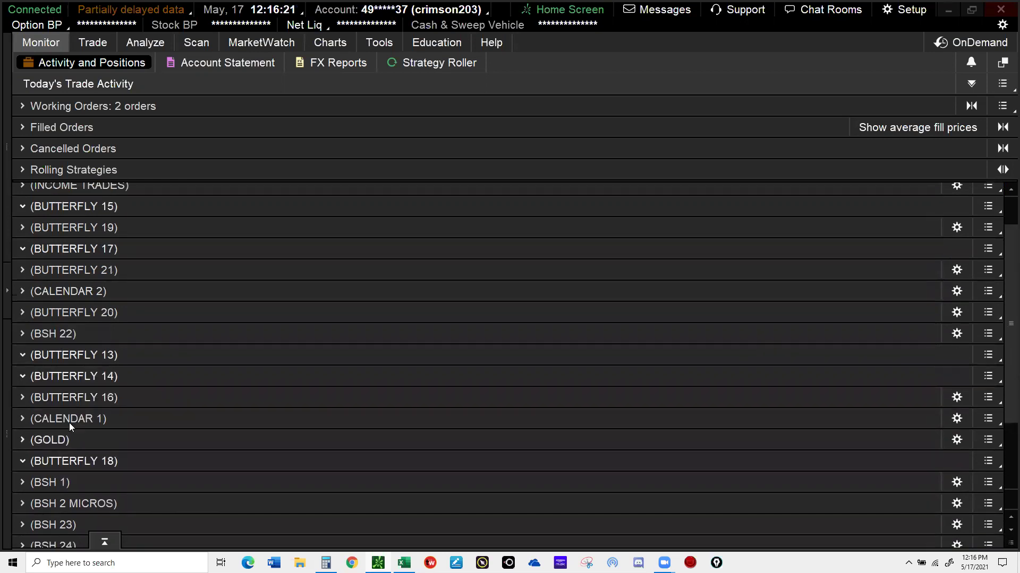
pyautogui.scroll(1, 69, 423)
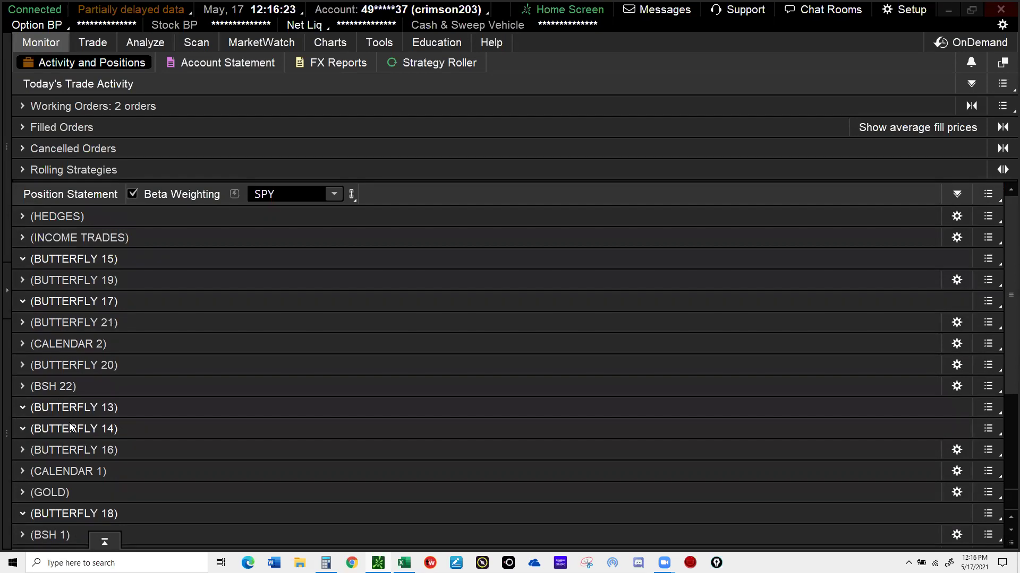
pyautogui.scroll(-1, 47, 291)
pyautogui.click(25, 309)
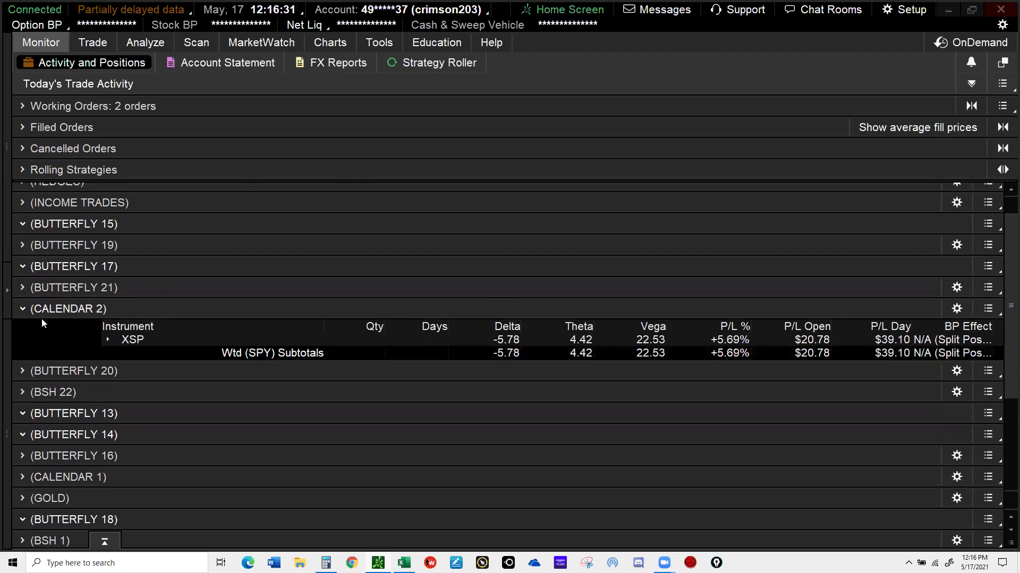
pyautogui.click(22, 310)
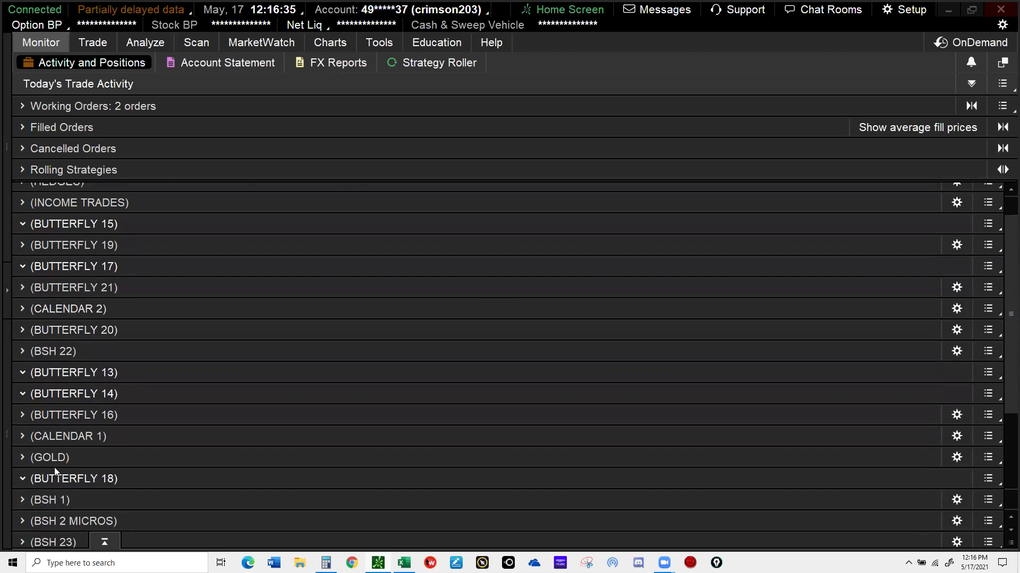
# Look through the position groups for empty ones and delete the BUTTERFLY 13 group.
pyautogui.scroll(-2, 54, 471)
pyautogui.scroll(1, 54, 467)
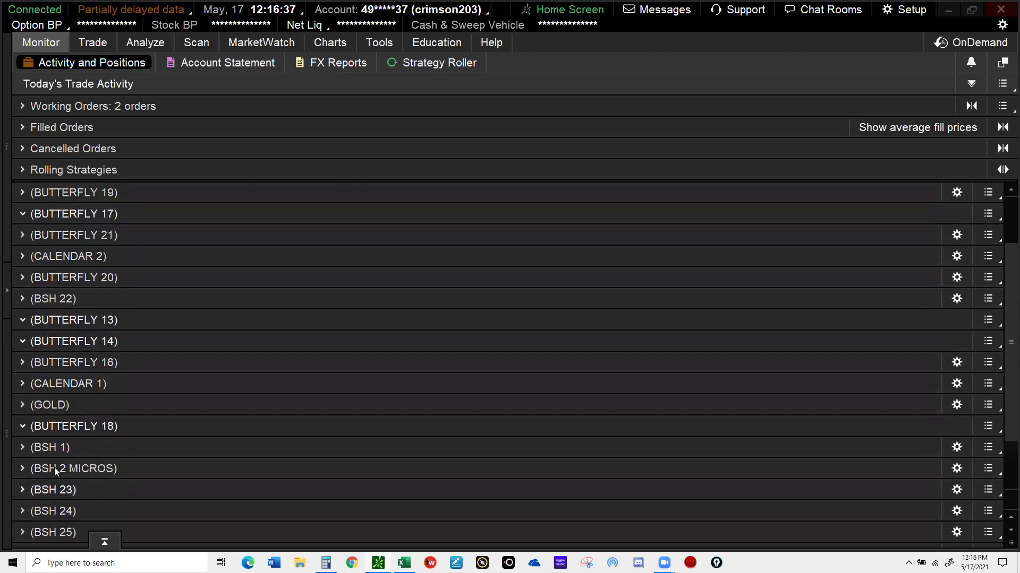
pyautogui.scroll(2, 58, 280)
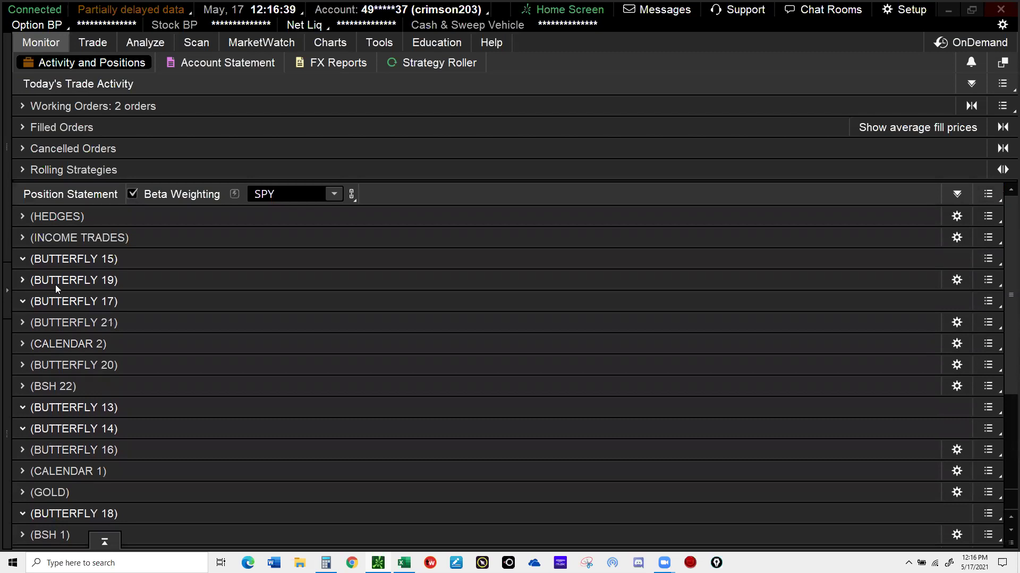
pyautogui.scroll(-1, 55, 284)
pyautogui.scroll(-1, 64, 310)
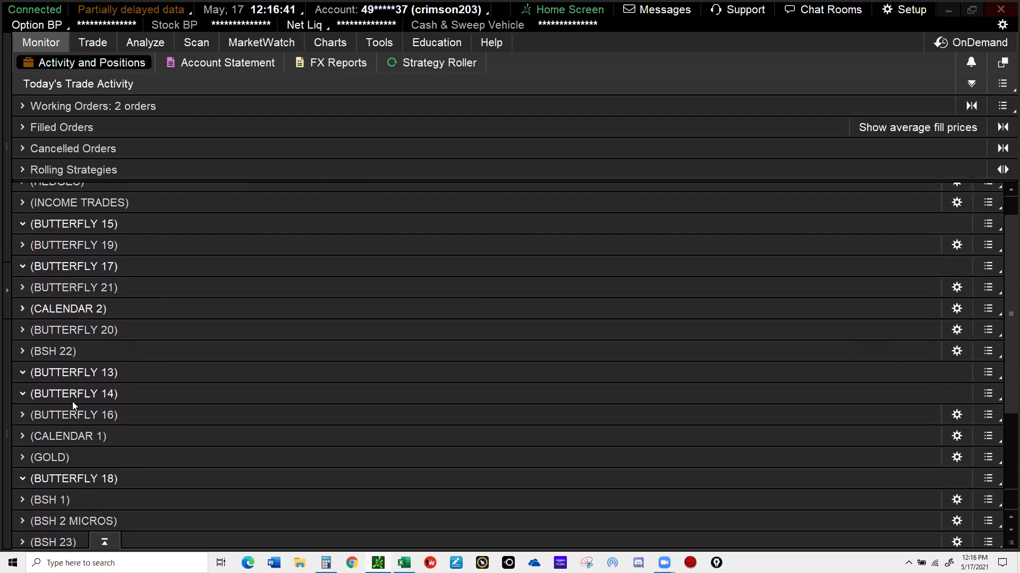
pyautogui.click(40, 372)
pyautogui.click(988, 374)
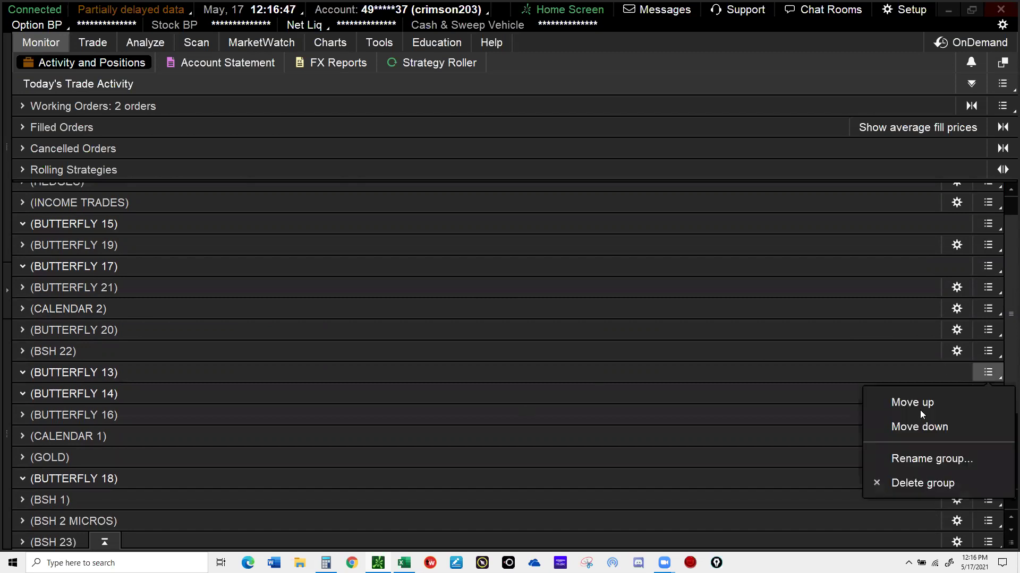
pyautogui.click(896, 484)
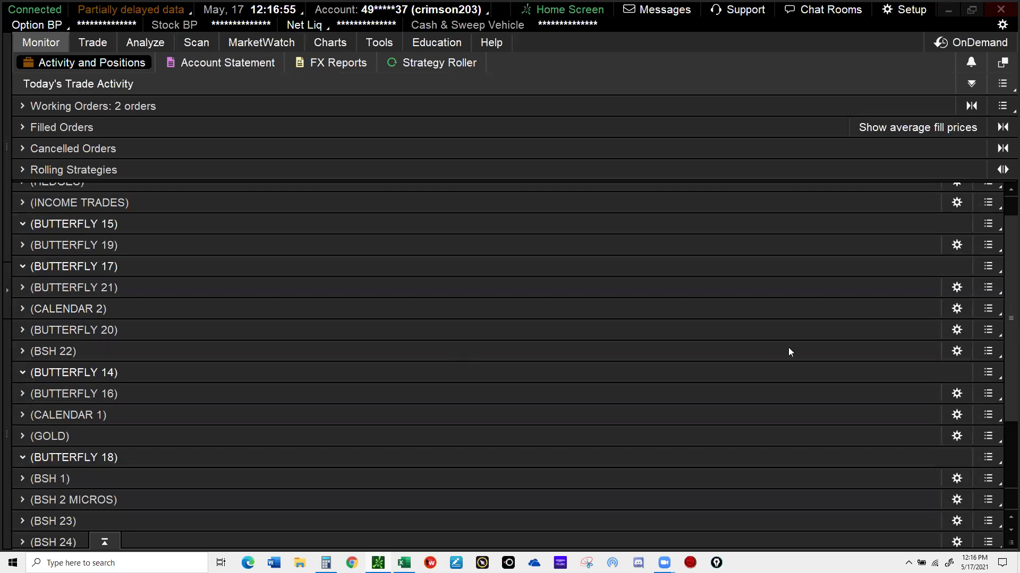
# Delete the empty BUTTERFLY 14 group from the Position Statement.
pyautogui.click(985, 373)
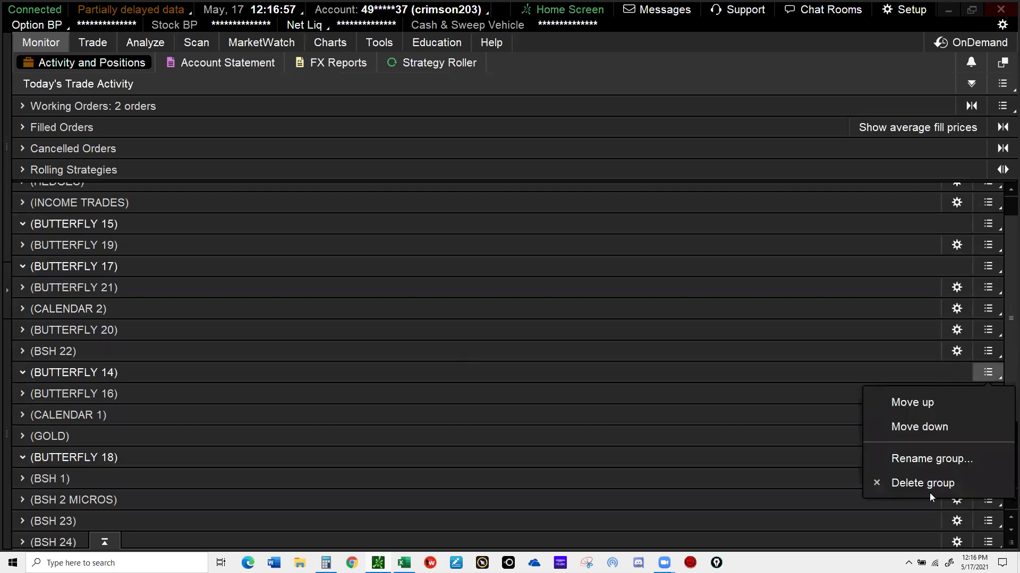
pyautogui.click(923, 483)
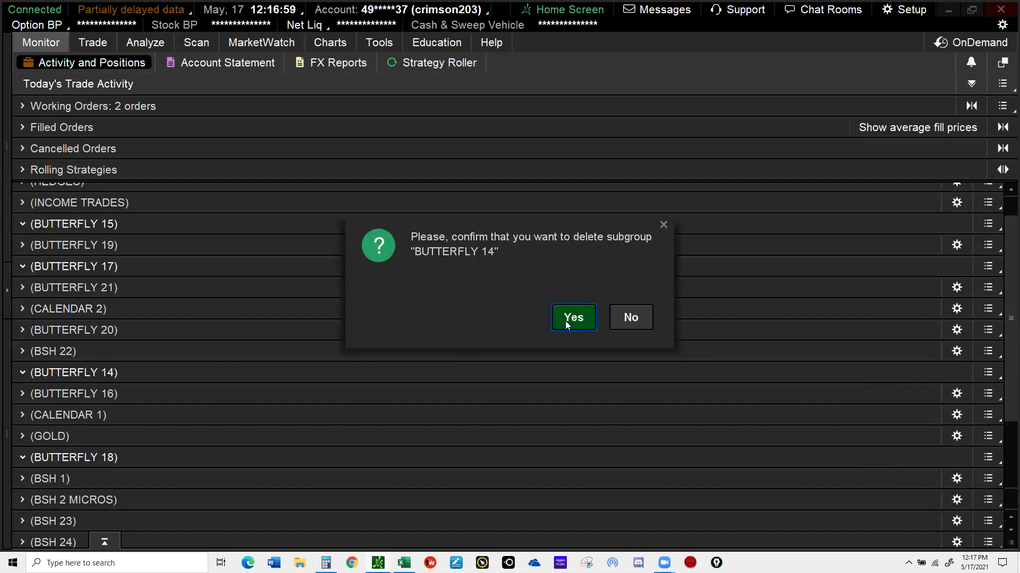
pyautogui.click(565, 321)
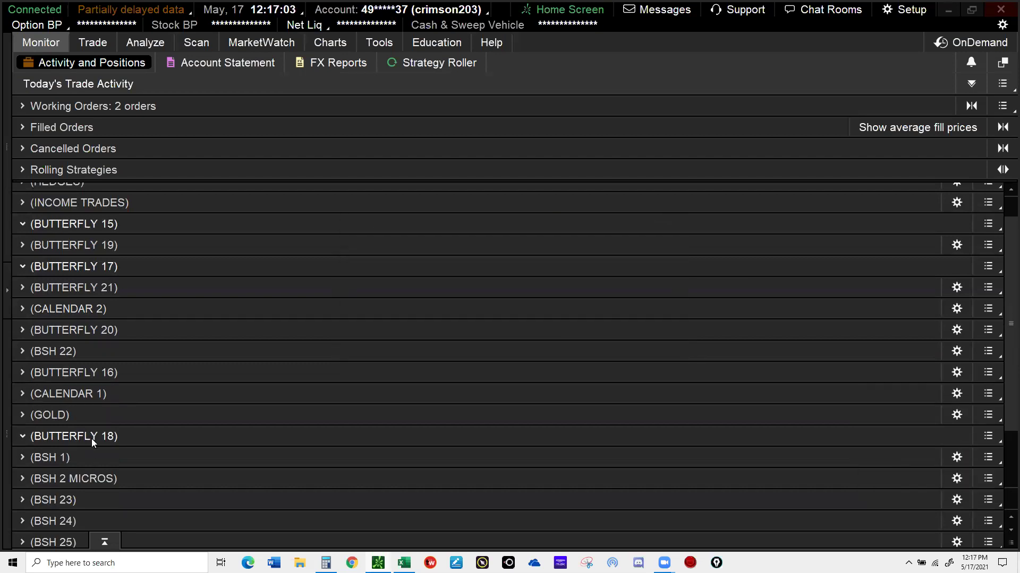
# Delete the empty BUTTERFLY 15 group from the Position Statement.
pyautogui.scroll(-3, 91, 438)
pyautogui.scroll(3, 91, 439)
pyautogui.click(24, 224)
pyautogui.click(28, 222)
pyautogui.click(989, 224)
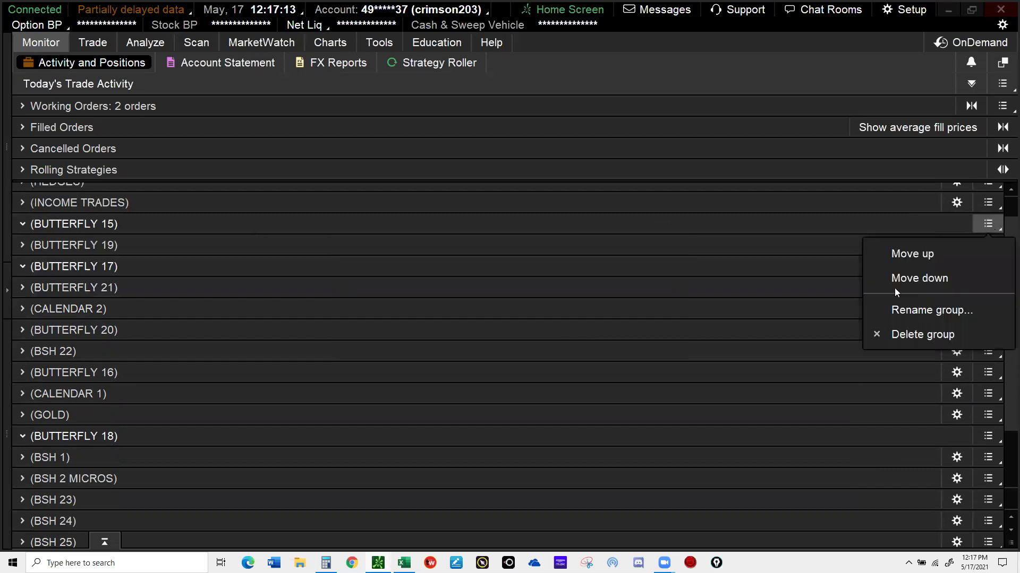
pyautogui.click(900, 336)
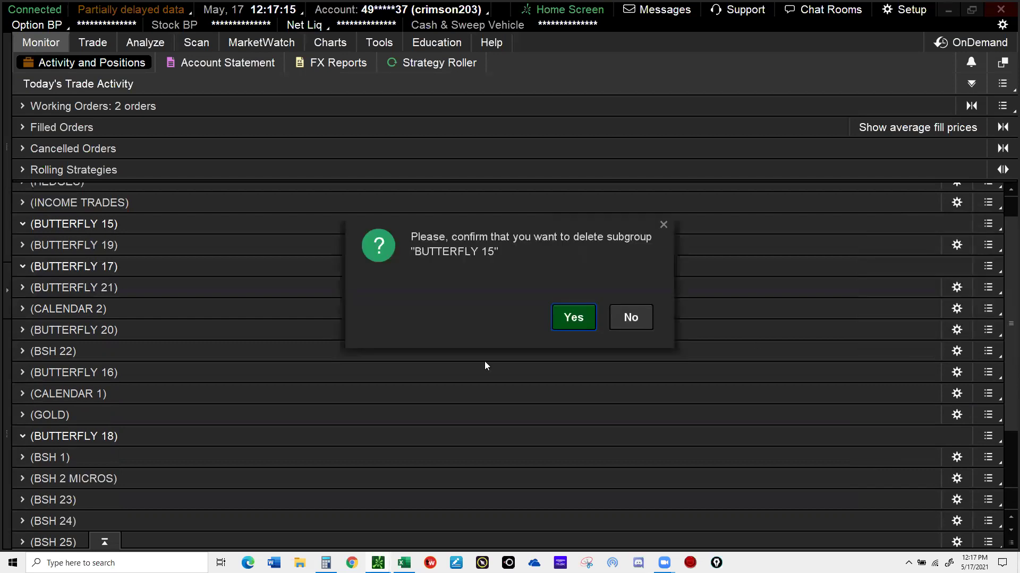
pyautogui.press('Return')
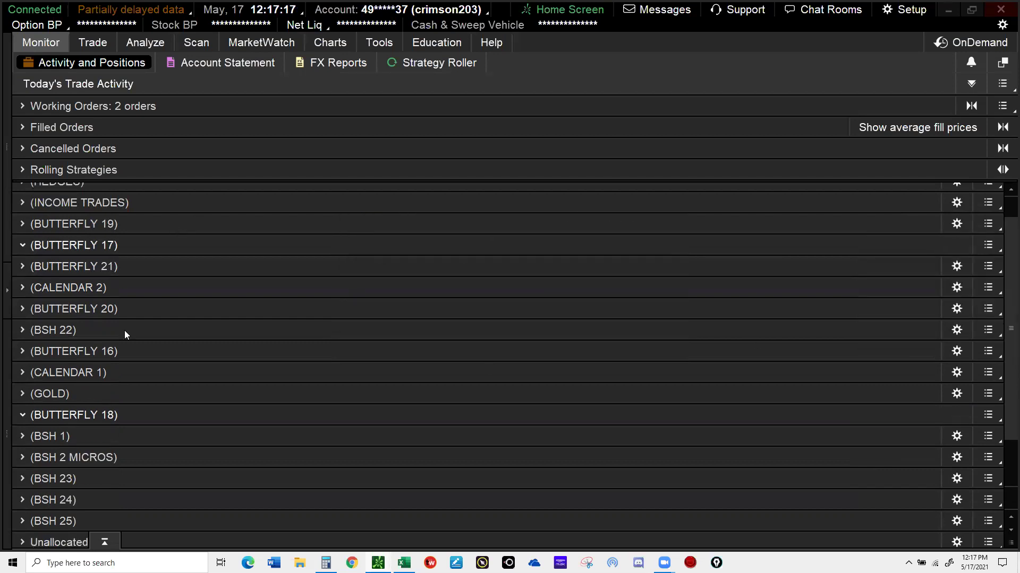
# Expand the BUTTERFLY 16 group and its SPX position to examine the option legs, and collapse the group again.
pyautogui.click(31, 351)
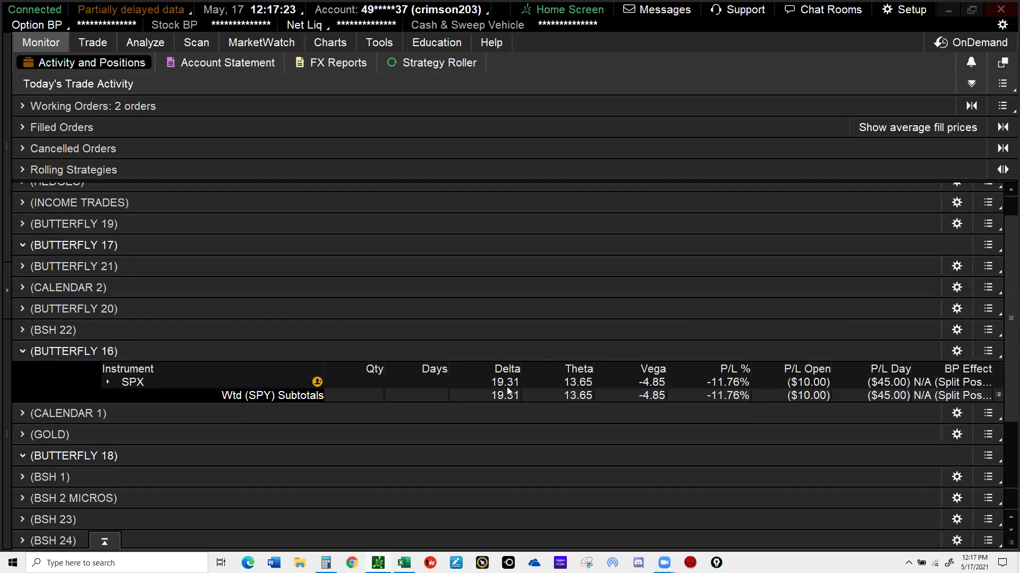
pyautogui.click(107, 382)
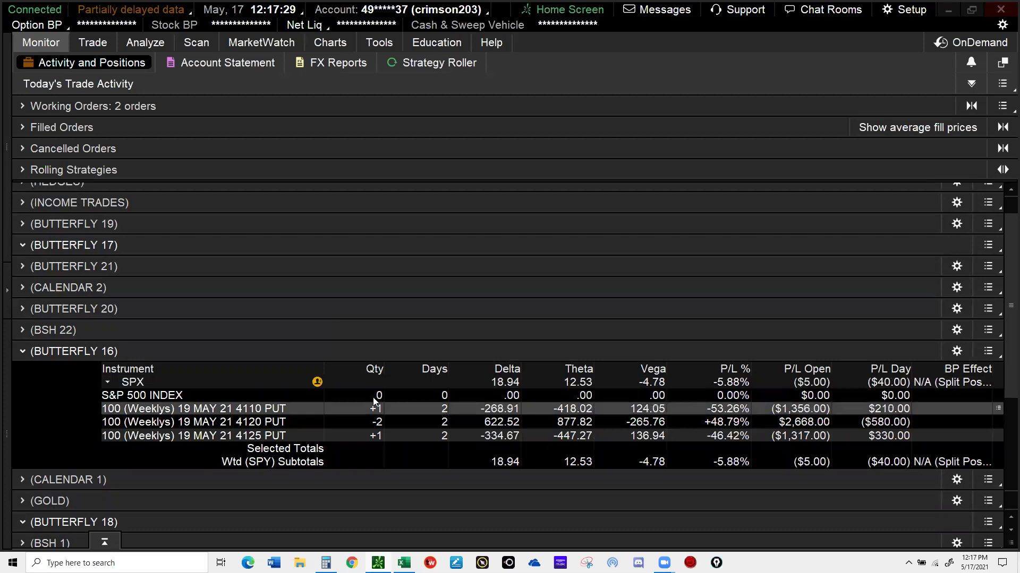
pyautogui.click(22, 351)
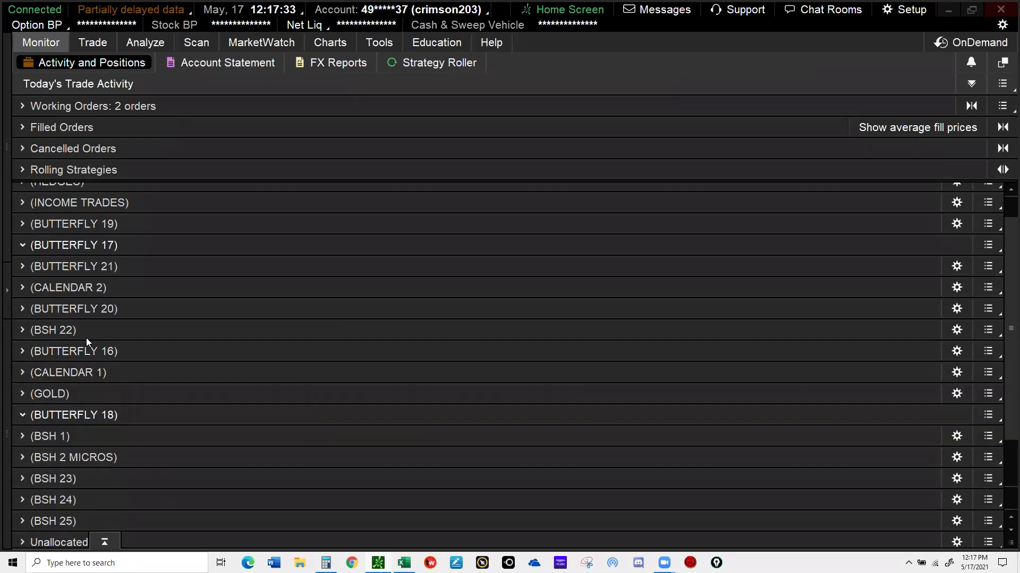
# Delete the empty BUTTERFLY 17 group from the Position Statement.
pyautogui.click(22, 244)
pyautogui.click(988, 245)
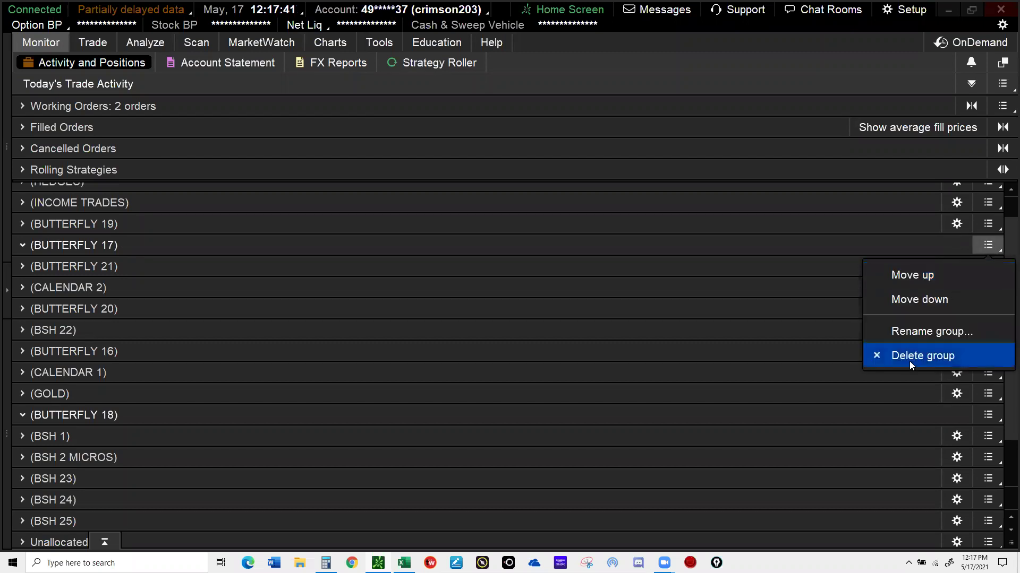
pyautogui.click(909, 362)
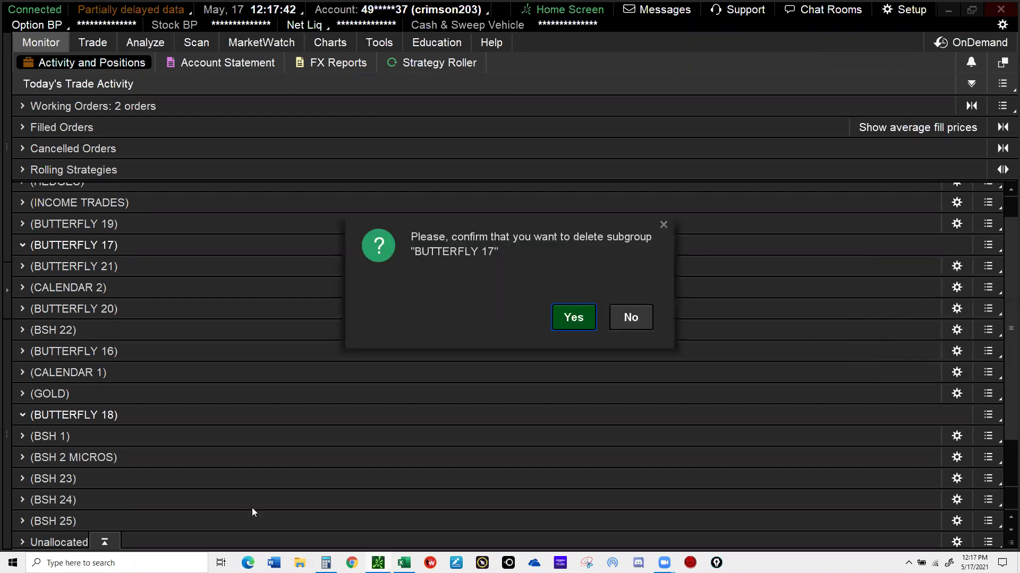
pyautogui.press('Return')
# Delete the empty BUTTERFLY 18 group from the Position Statement.
pyautogui.click(28, 393)
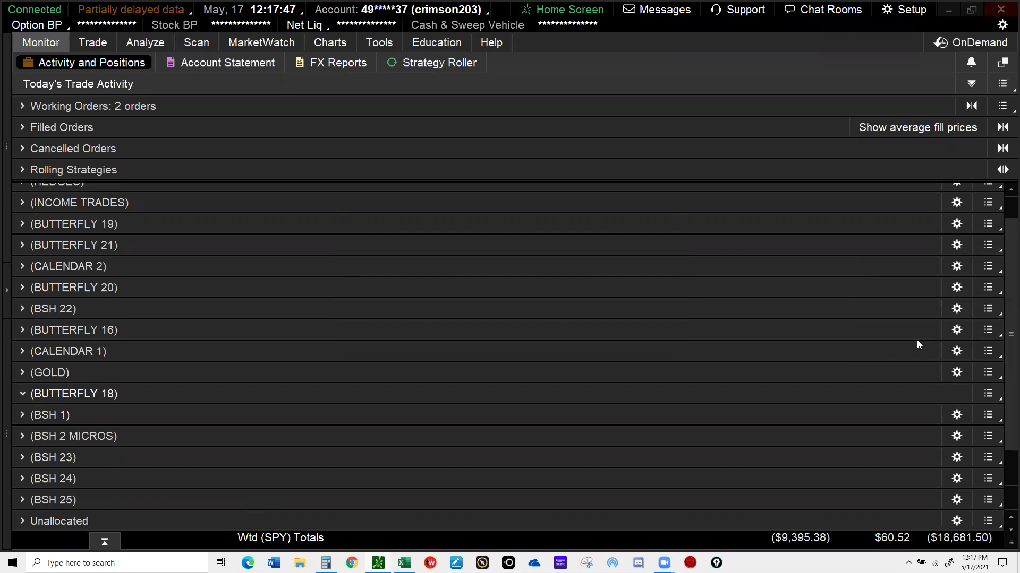
pyautogui.click(983, 392)
pyautogui.click(980, 402)
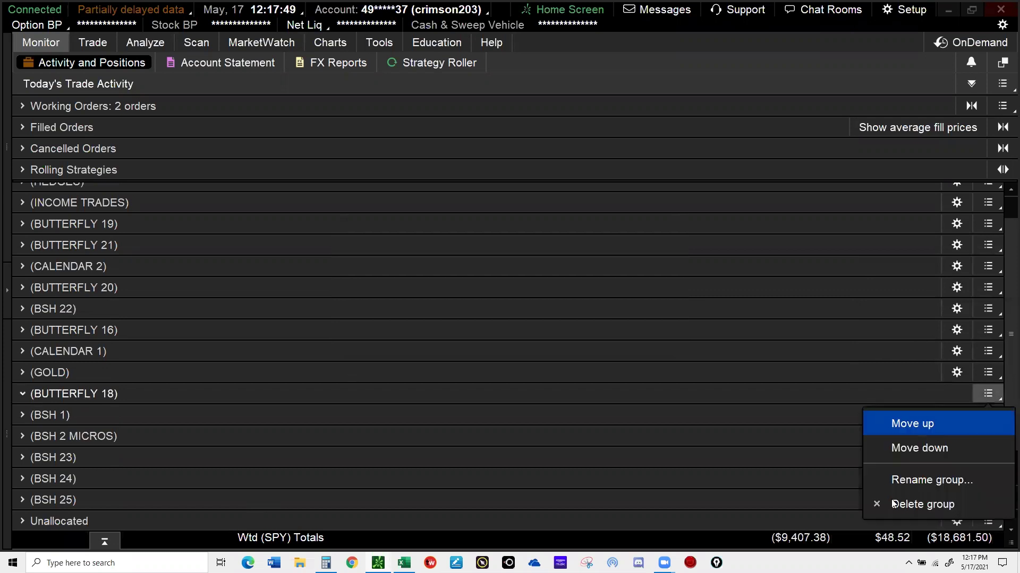
pyautogui.click(895, 506)
pyautogui.click(582, 322)
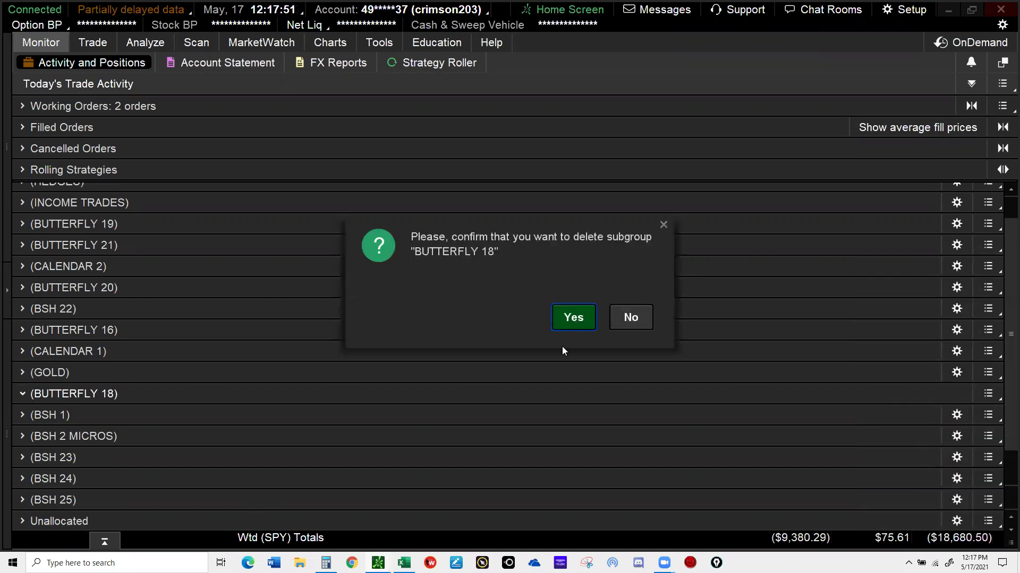
# Examine the SPX positions in the BUTTERFLY 16 and BUTTERFLY 19 groups, collapse both, and look over the remaining groups.
pyautogui.click(25, 331)
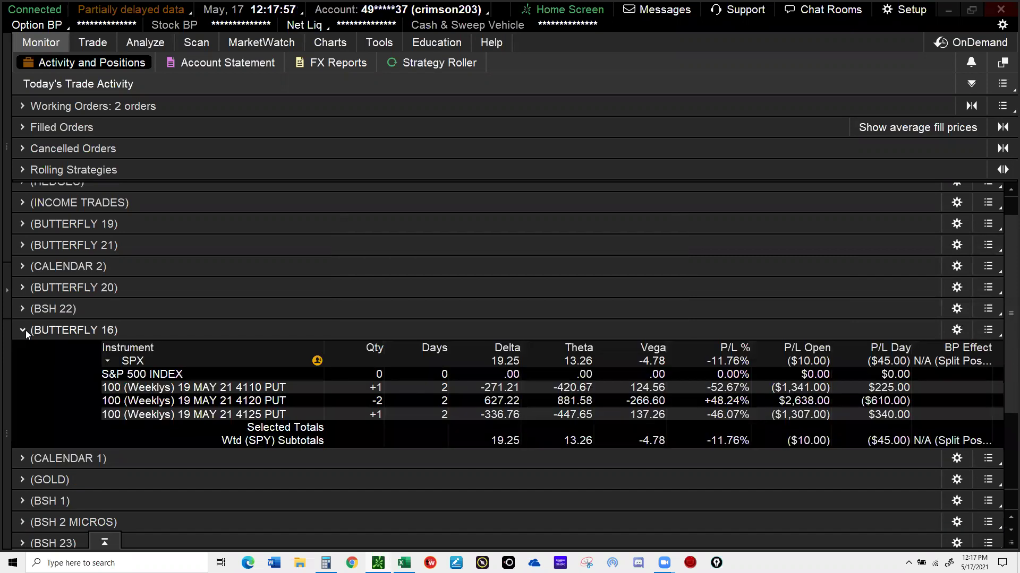
pyautogui.click(42, 332)
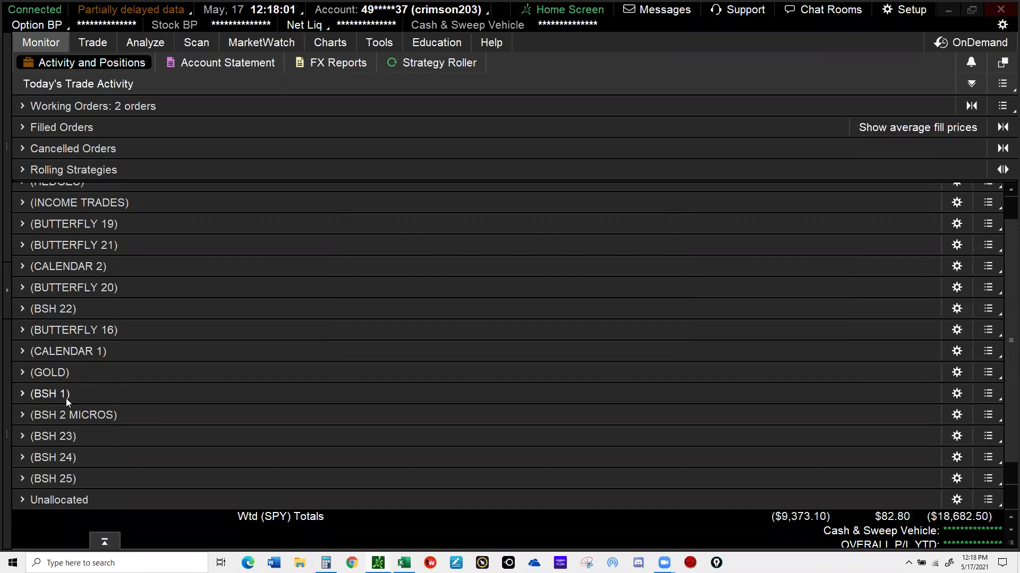
pyautogui.scroll(2, 65, 398)
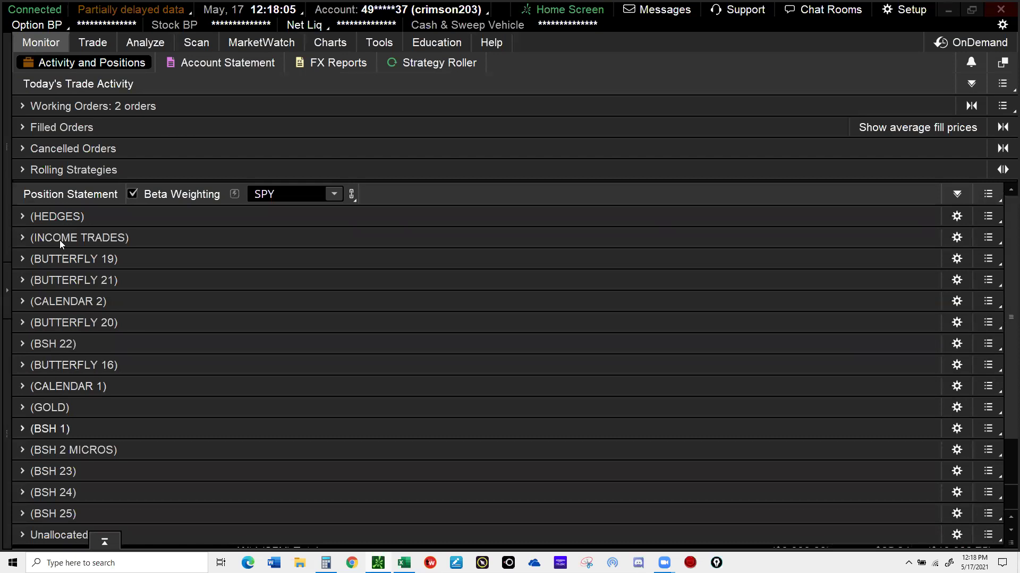
pyautogui.click(30, 258)
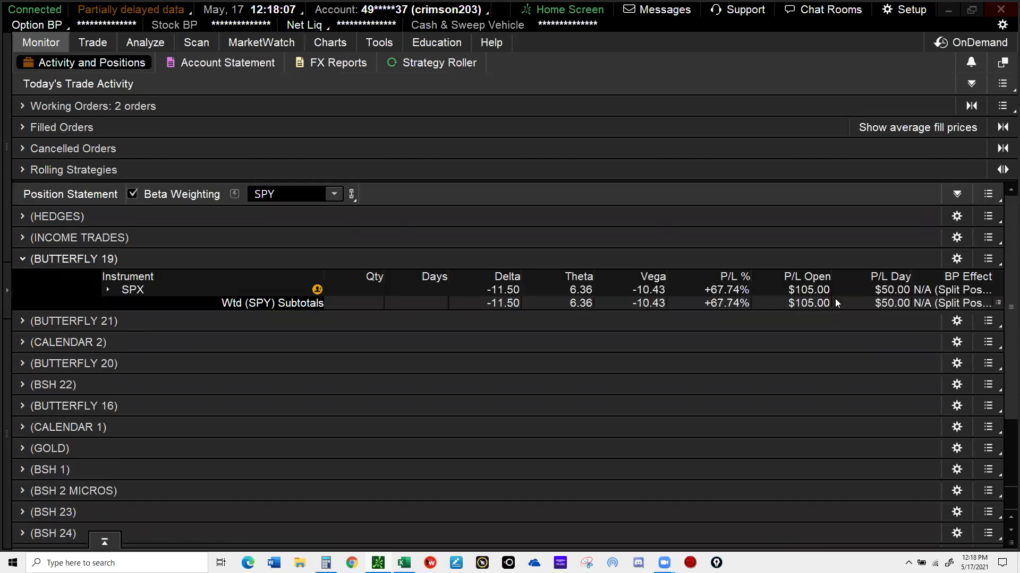
pyautogui.click(108, 290)
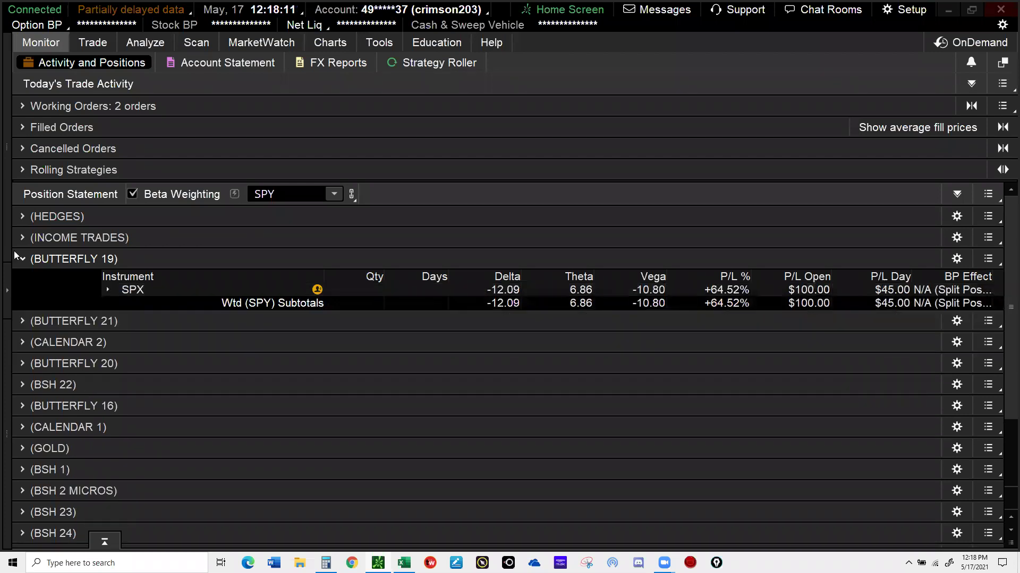
pyautogui.click(21, 258)
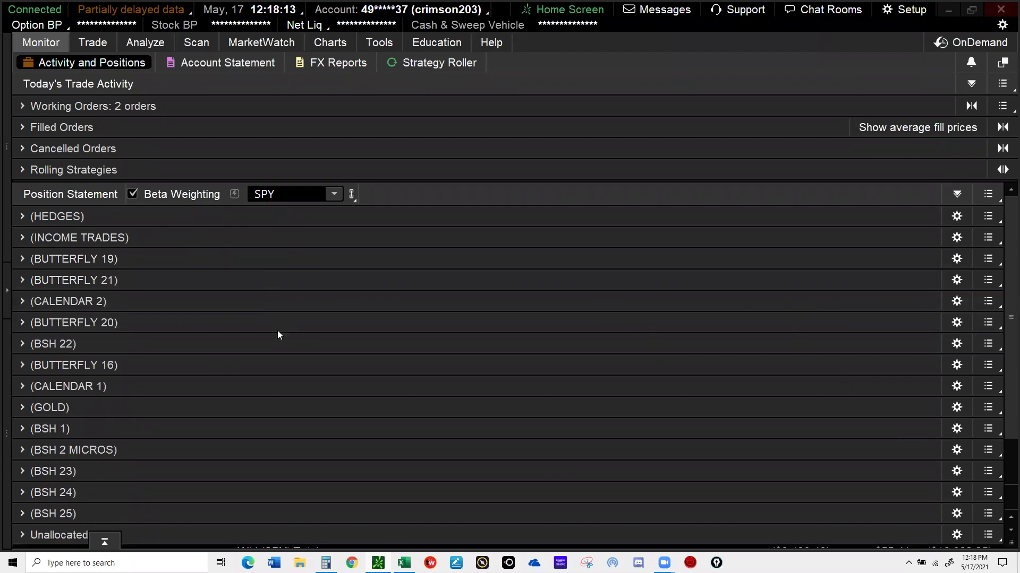
pyautogui.scroll(-2, 277, 331)
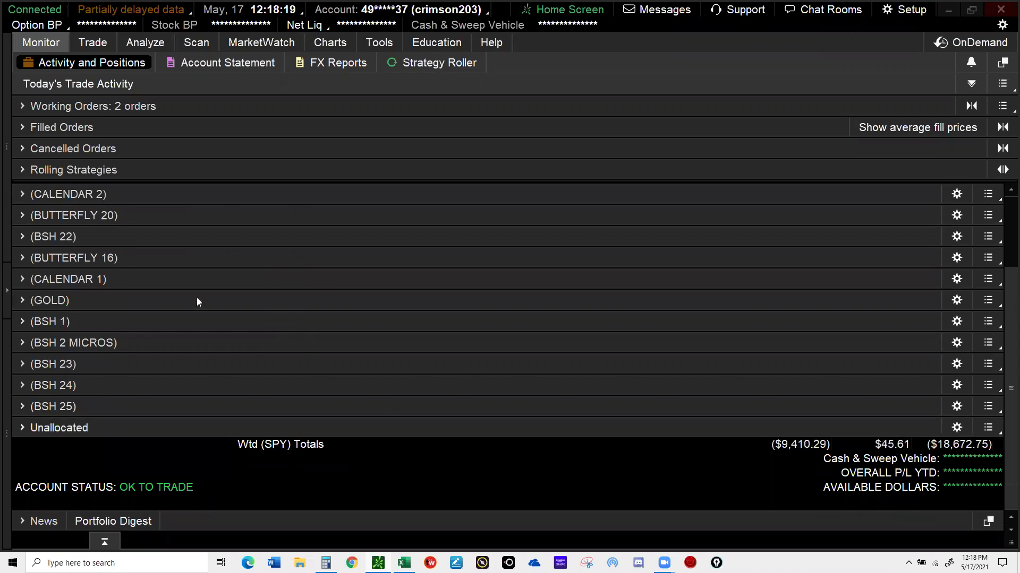
pyautogui.scroll(2, 194, 301)
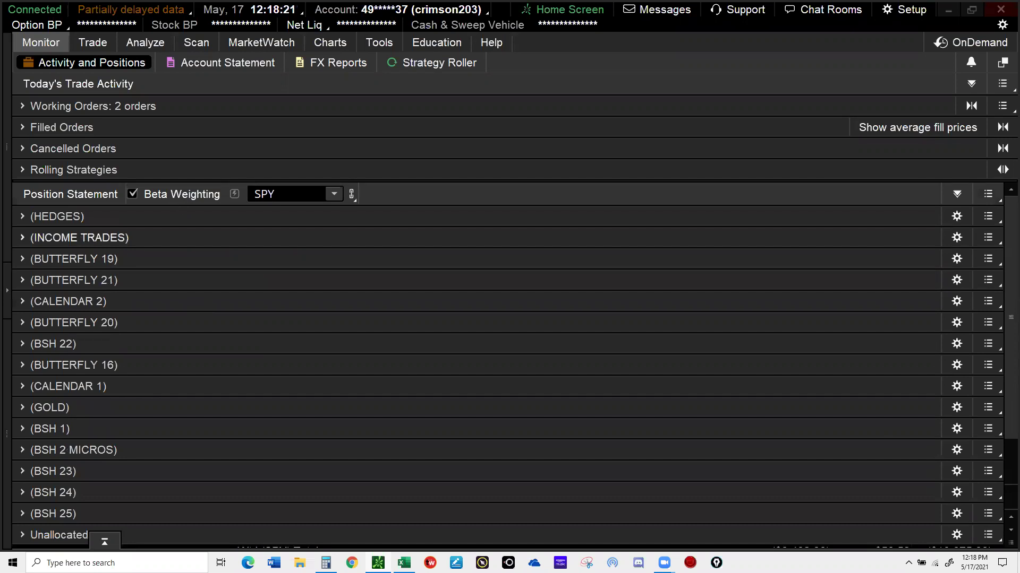
# Switch to the Excel workbook and review the open SPX broken wing butterflies on the Credit Spreads sheet, from profit columns back to strikes.
pyautogui.moveTo(403, 563)
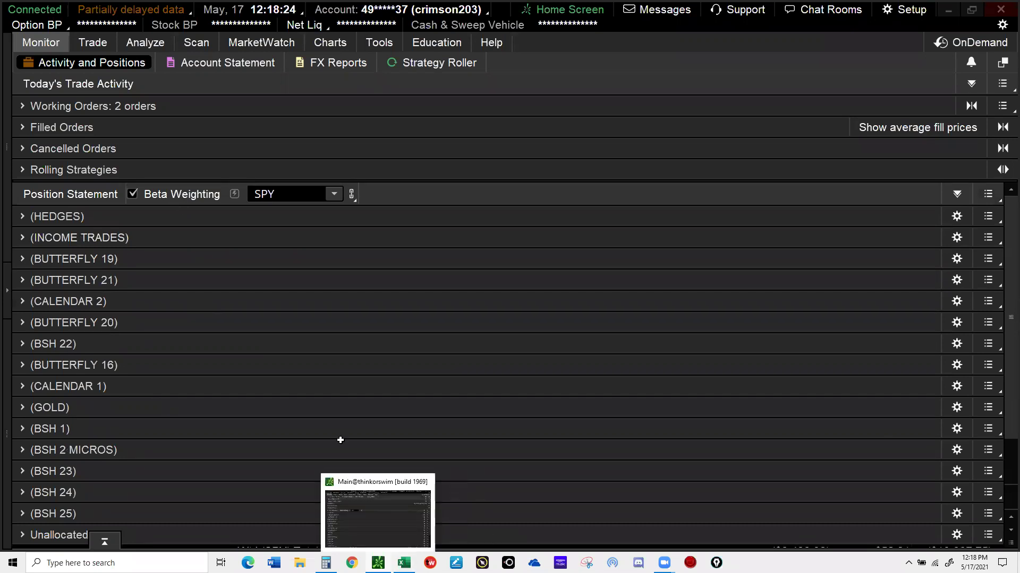
pyautogui.hotkey('alt', 'Tab')
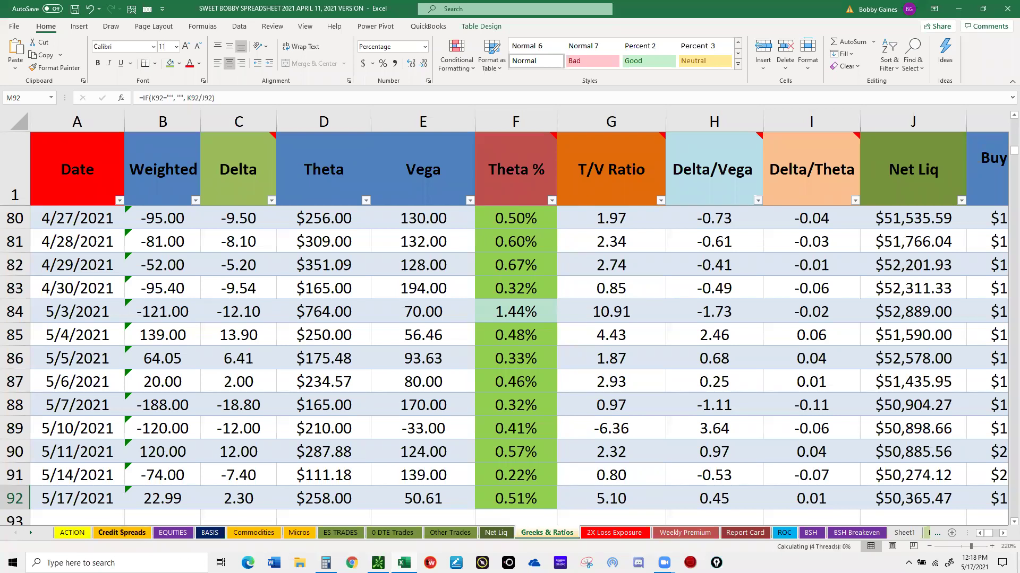
pyautogui.click(122, 533)
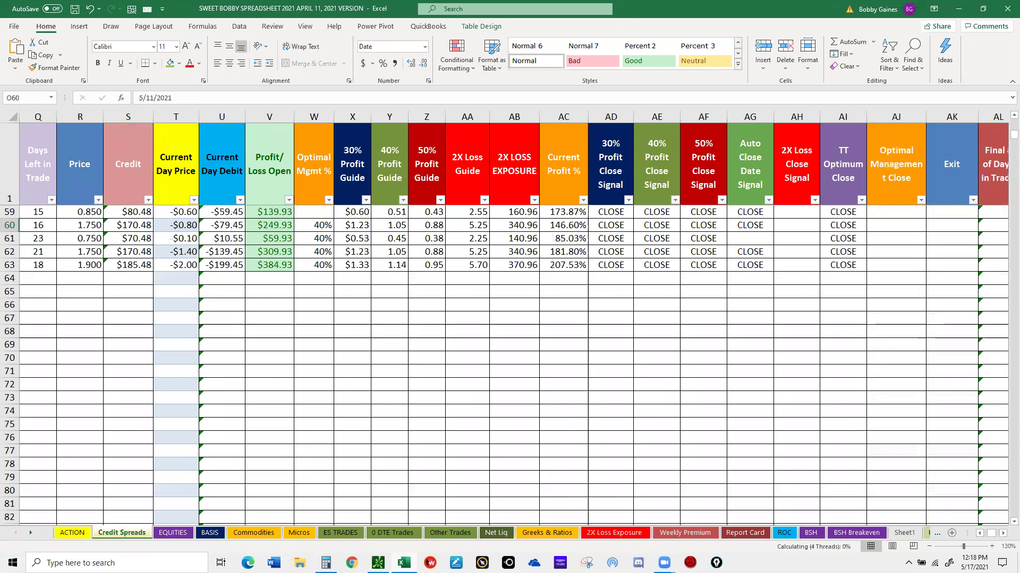
pyautogui.scroll(2, 510, 318)
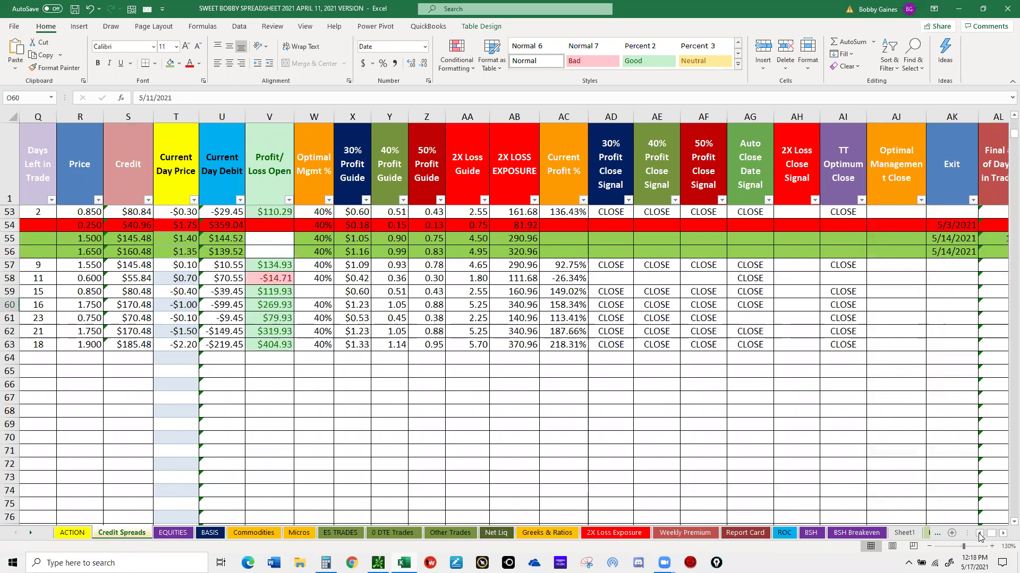
pyautogui.click(979, 534)
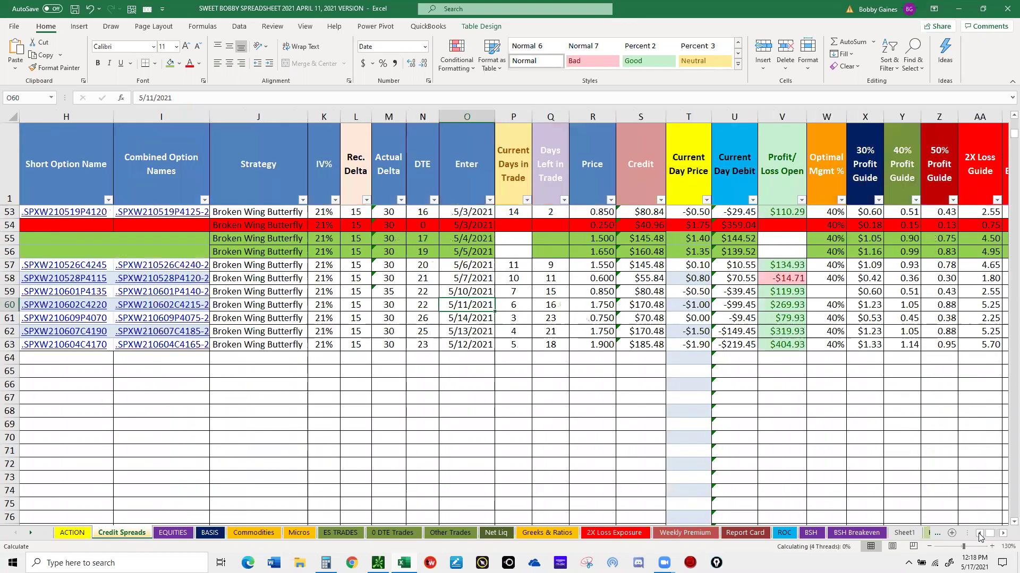
pyautogui.click(979, 534)
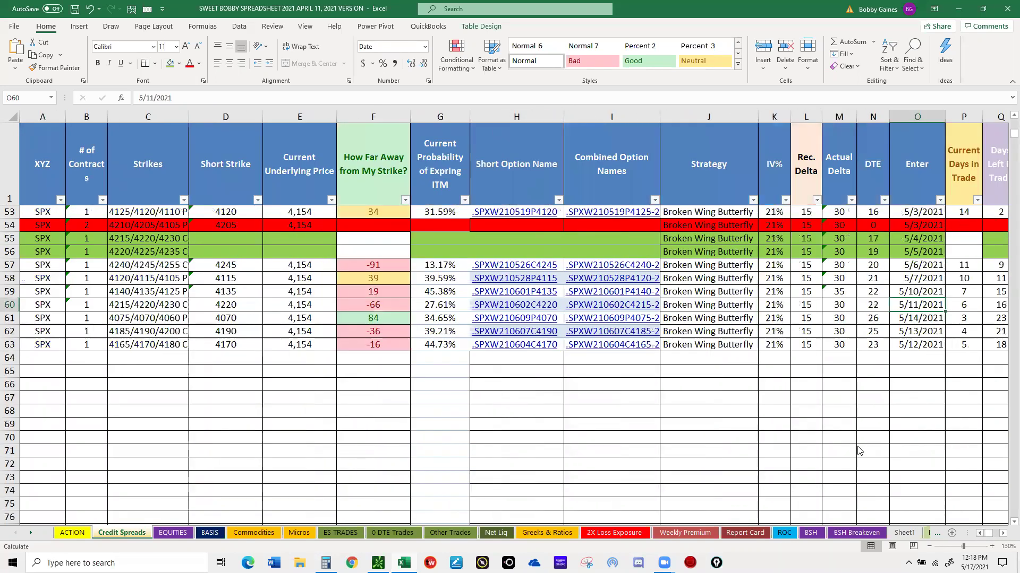
# Review the open short options on the EQUITIES sheet, examining the XSP 423 put's days left, option name and open profit/loss.
pyautogui.scroll(2, 164, 387)
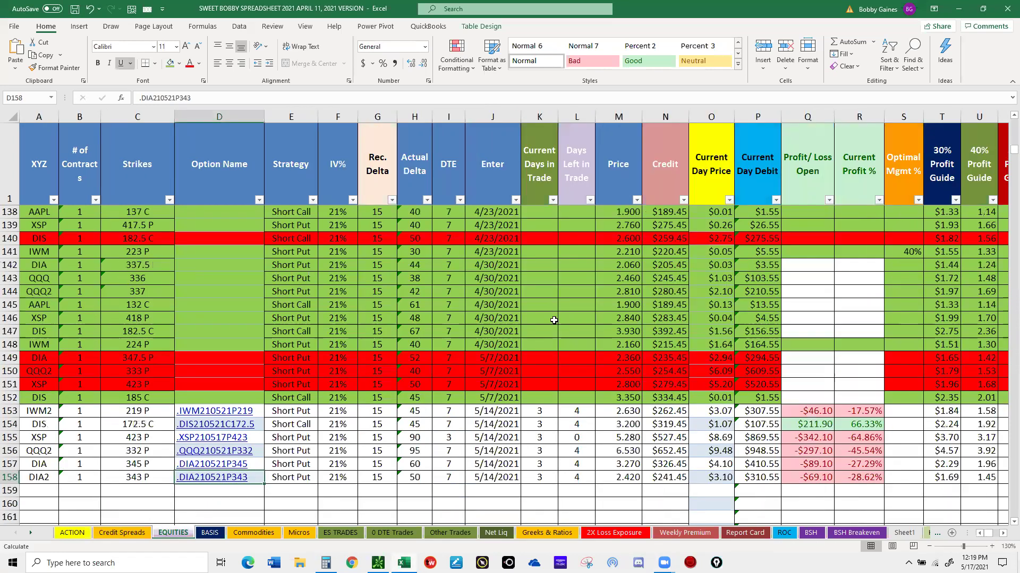
pyautogui.click(172, 532)
pyautogui.scroll(-1, 579, 343)
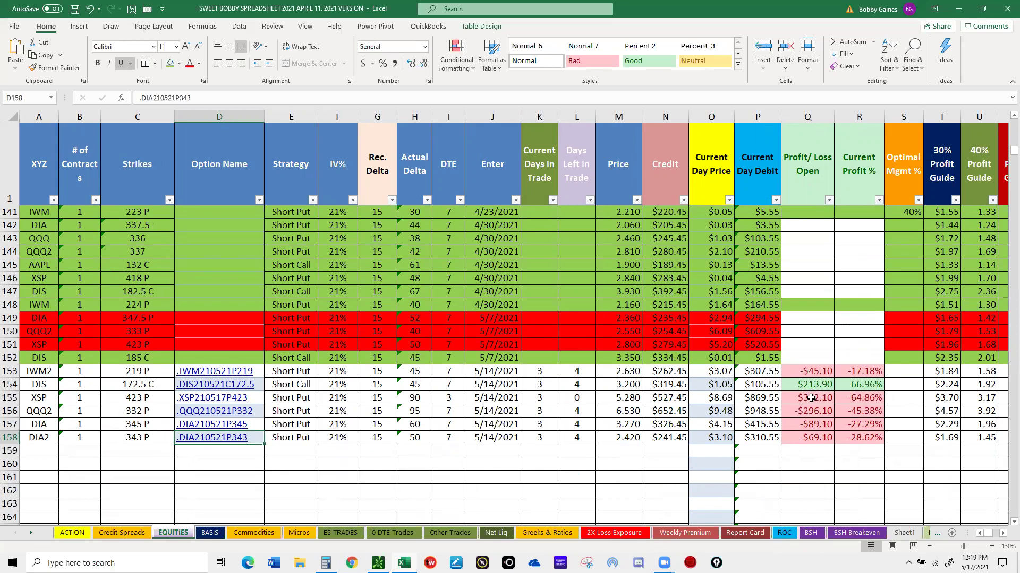
pyautogui.click(575, 399)
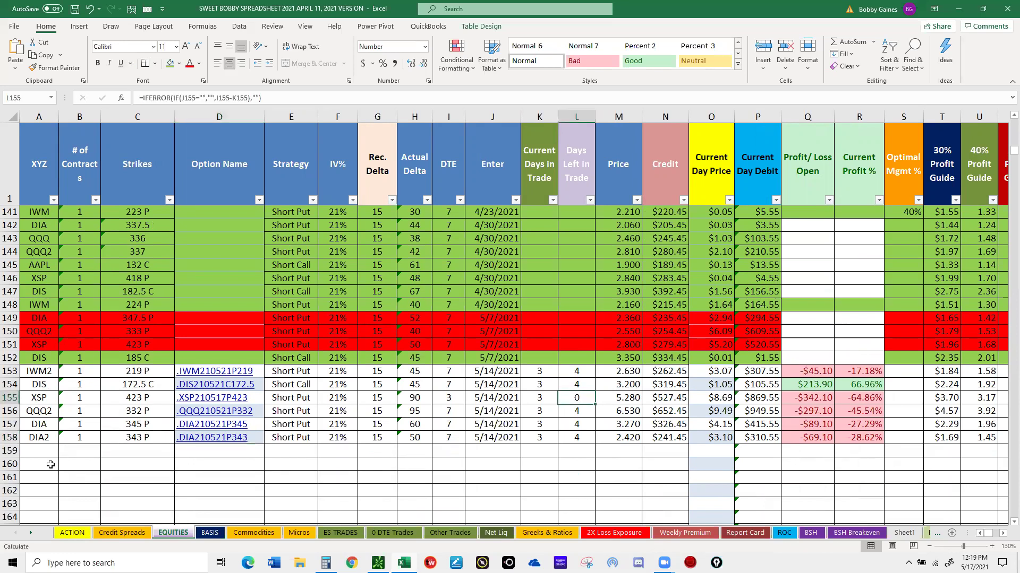
pyautogui.click(207, 398)
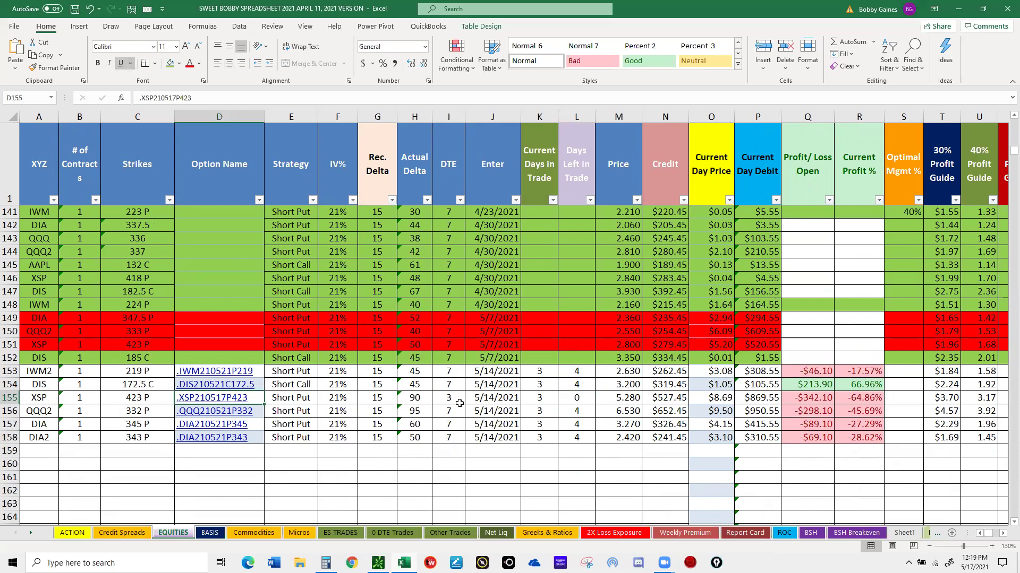
pyautogui.click(801, 401)
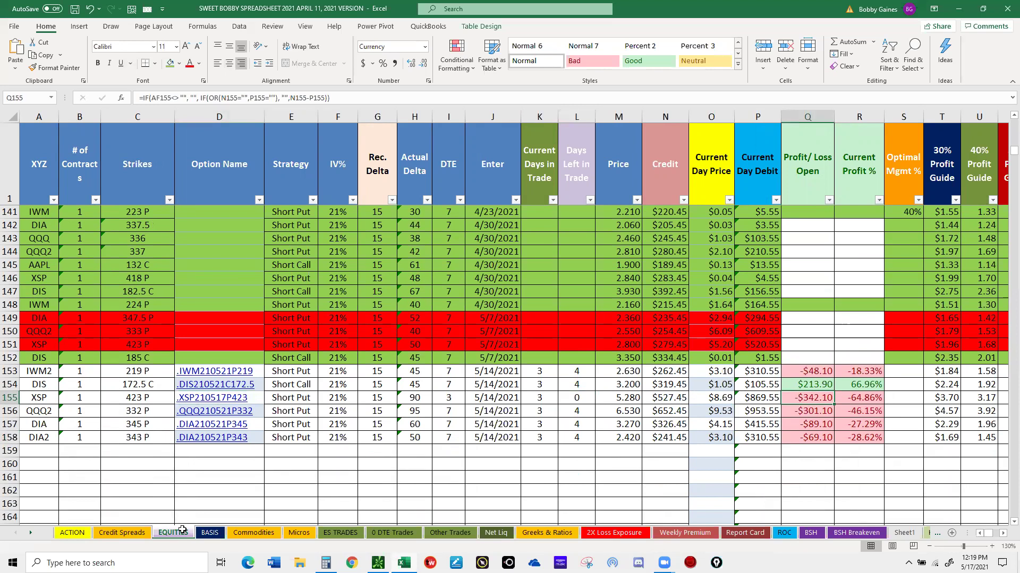
# Review the long options on the BASIS sheet, examining the XSP 425 put's profit if the entire trade is closed.
pyautogui.click(215, 535)
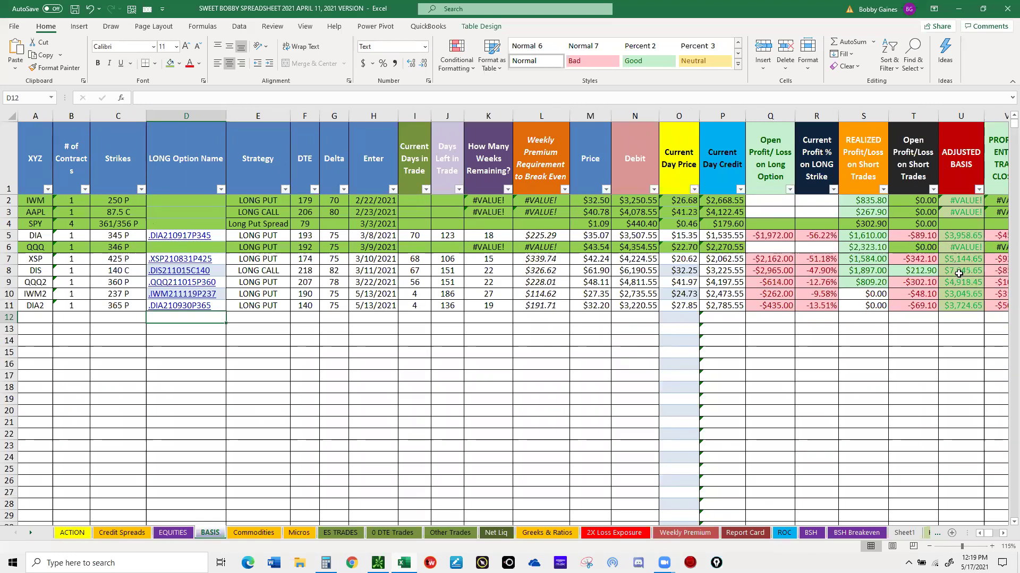
pyautogui.click(1002, 534)
pyautogui.click(1002, 536)
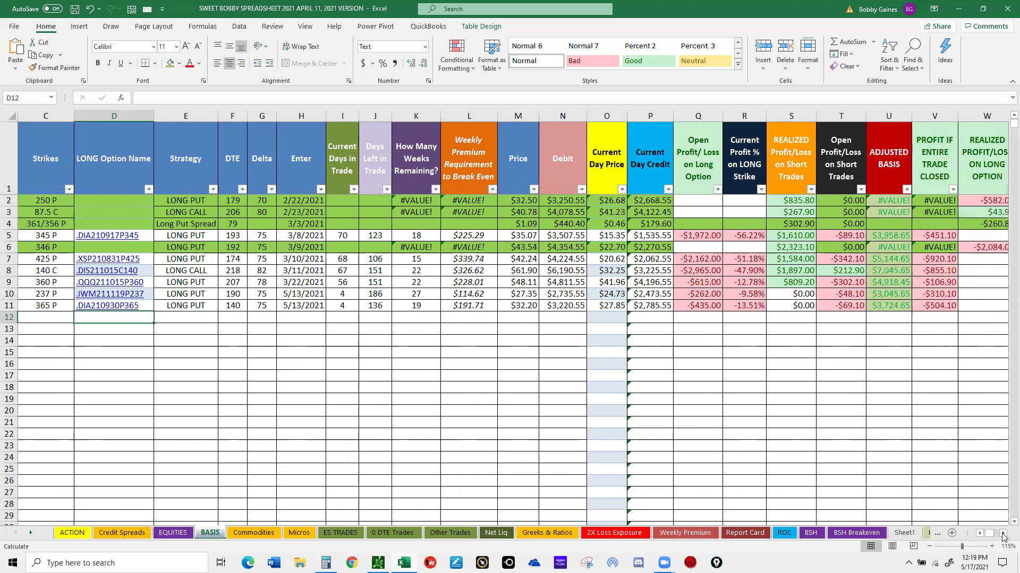
pyautogui.click(1002, 535)
pyautogui.hscroll(1, 805, 260)
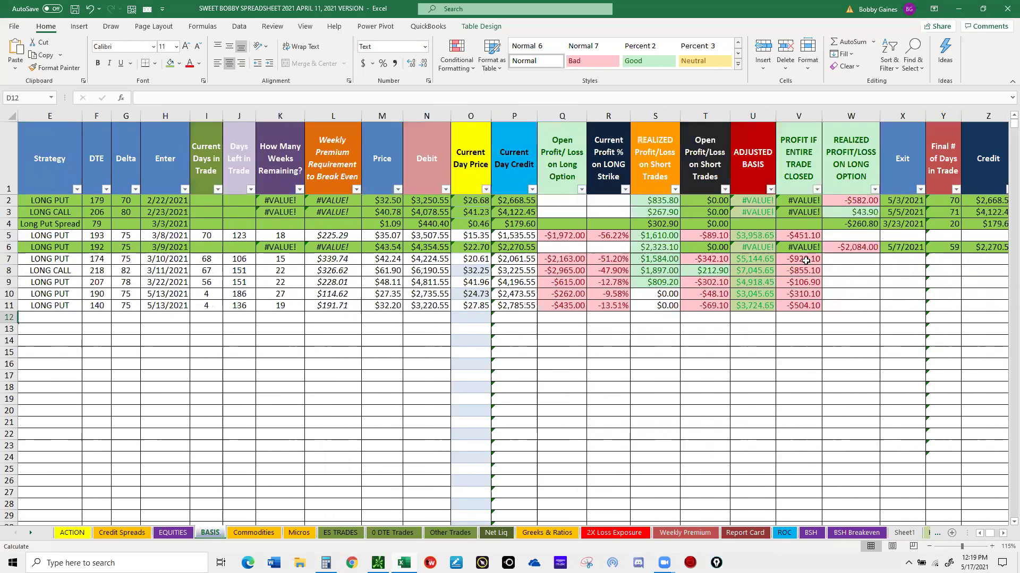
pyautogui.click(806, 260)
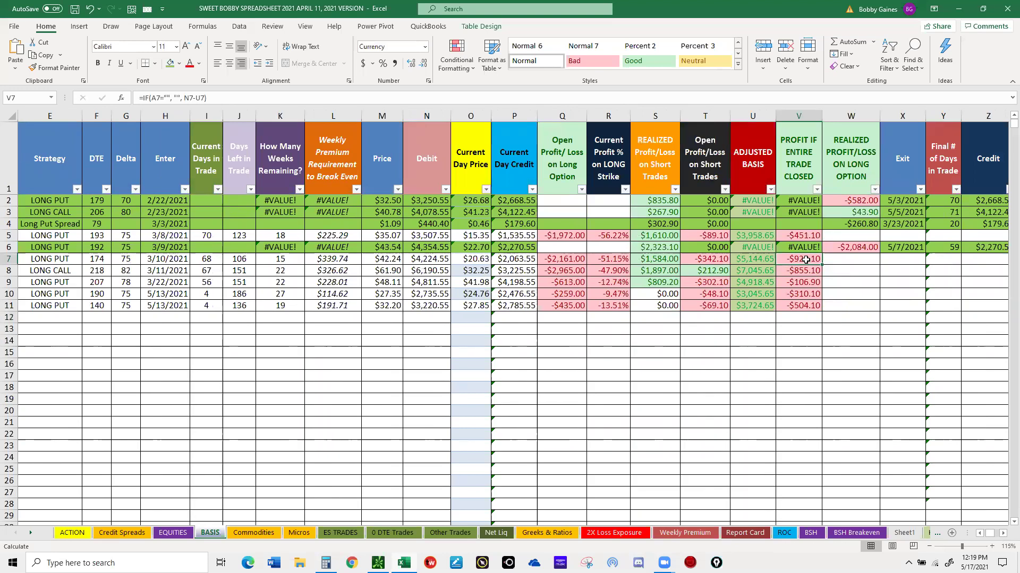
pyautogui.click(980, 533)
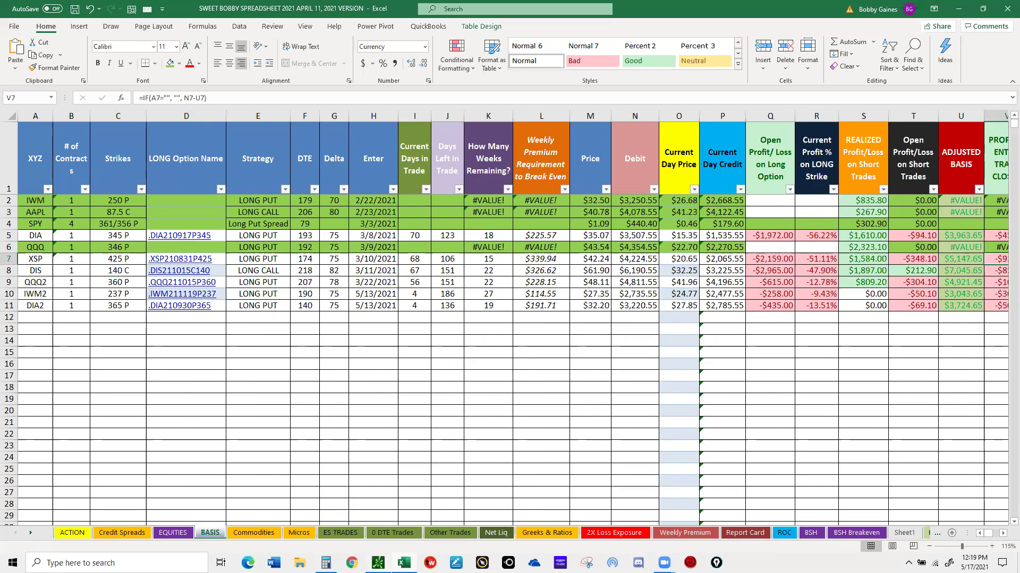
# Switch to thinkorswim and expand the 17 MAY 21 expiration in the XSP option chain for trading.
pyautogui.hotkey('alt', 'Tab')
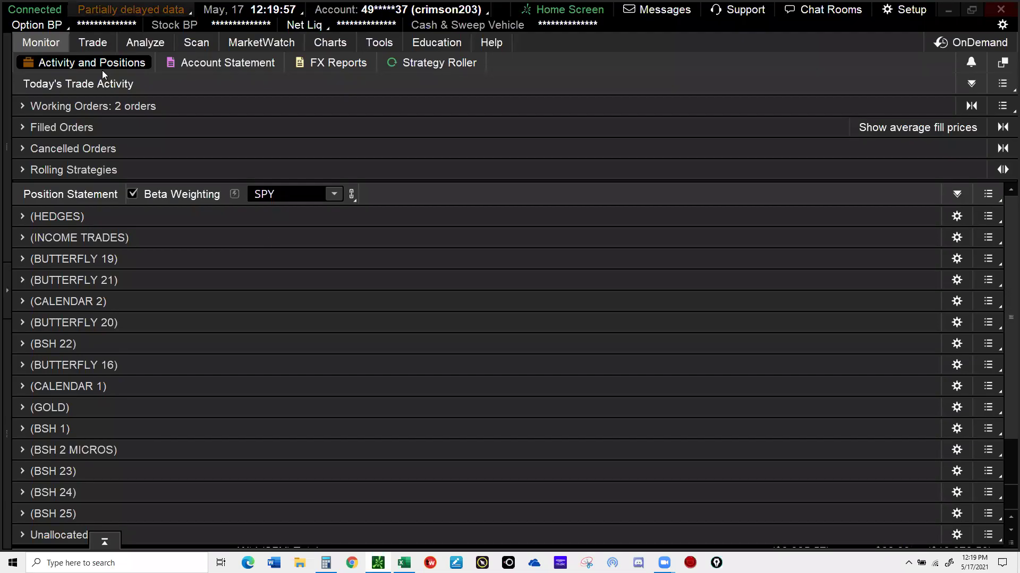
pyautogui.click(83, 43)
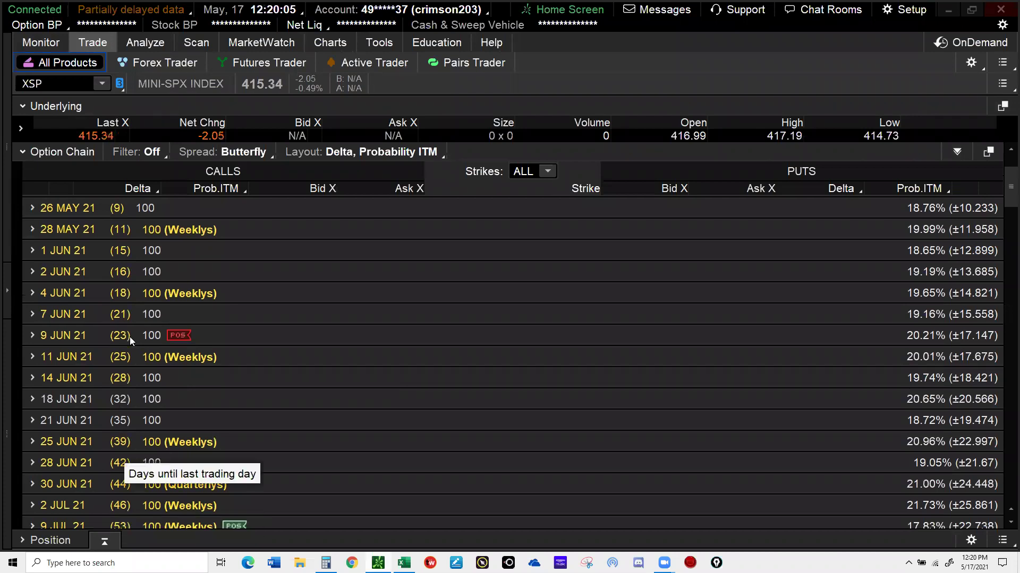
pyautogui.scroll(5, 182, 401)
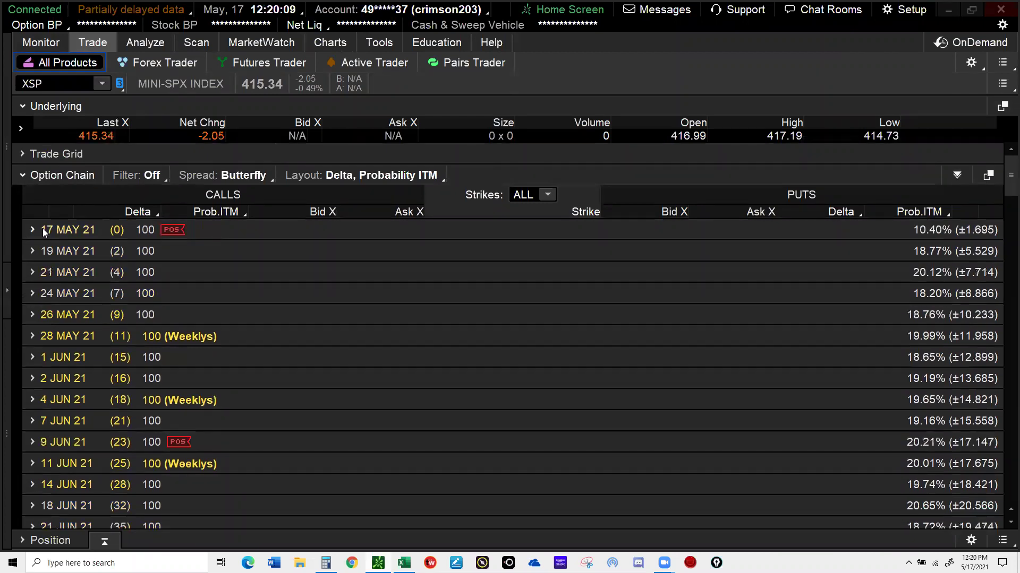
pyautogui.click(44, 232)
pyautogui.click(33, 230)
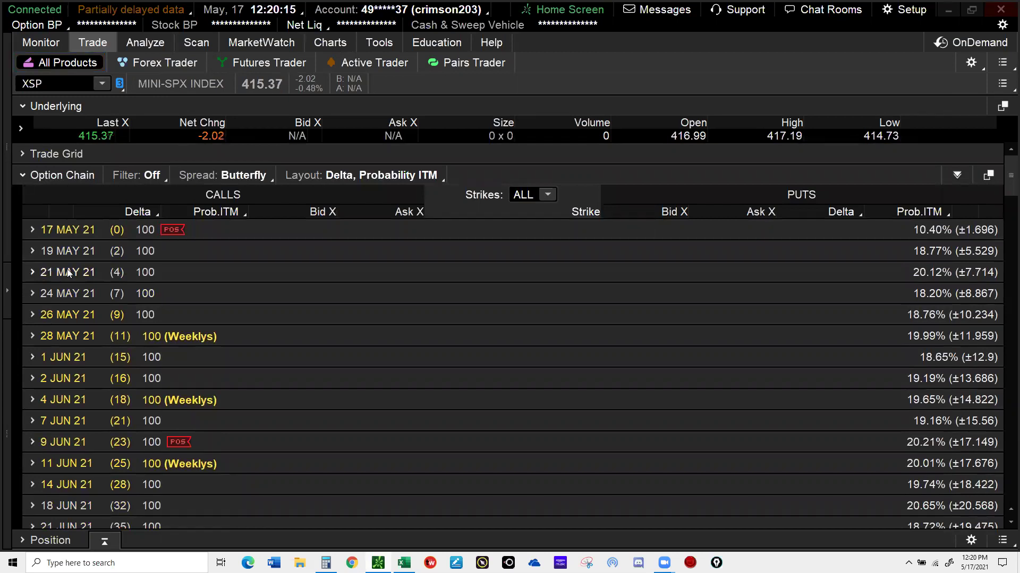
pyautogui.click(79, 229)
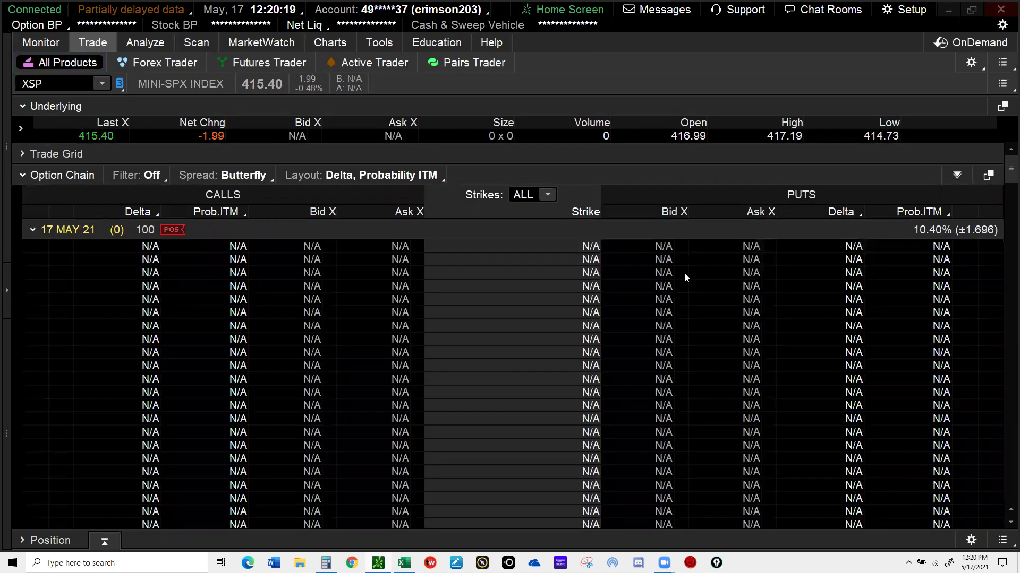
# Set the option chain's spread to Single and find the 423 put in the 17 MAY 21 expiration.
pyautogui.scroll(-1, 684, 276)
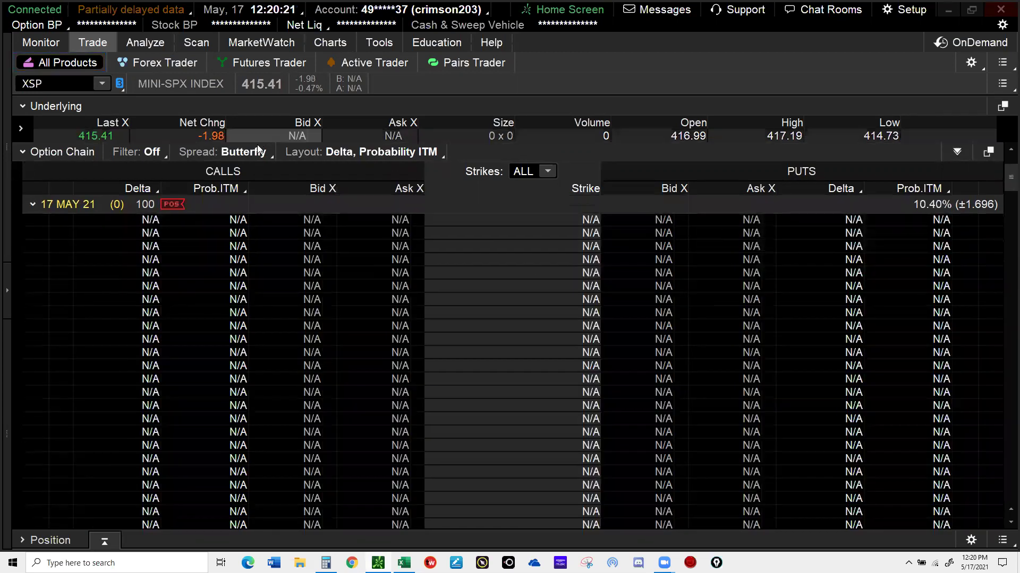
pyautogui.click(259, 151)
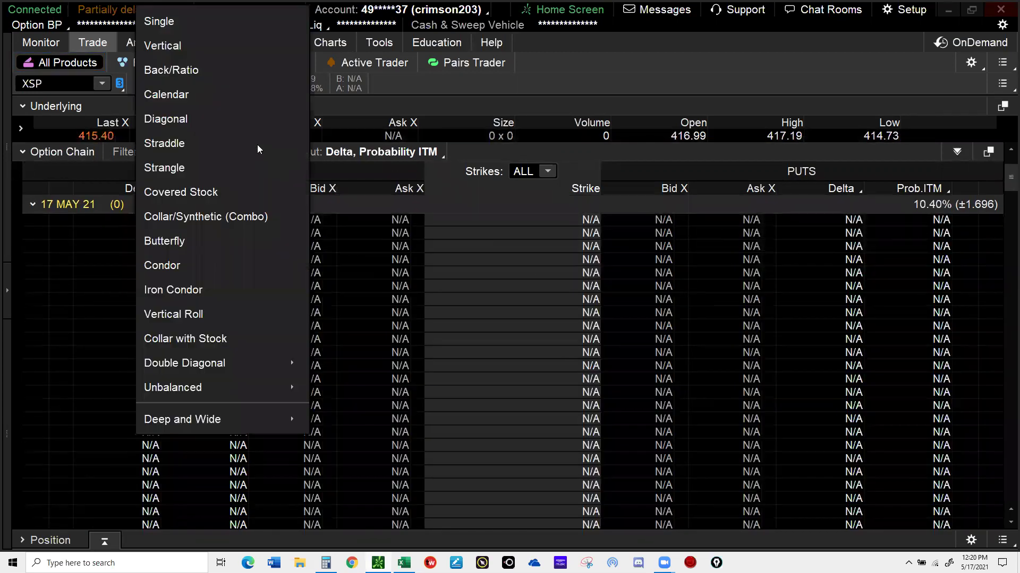
pyautogui.click(168, 23)
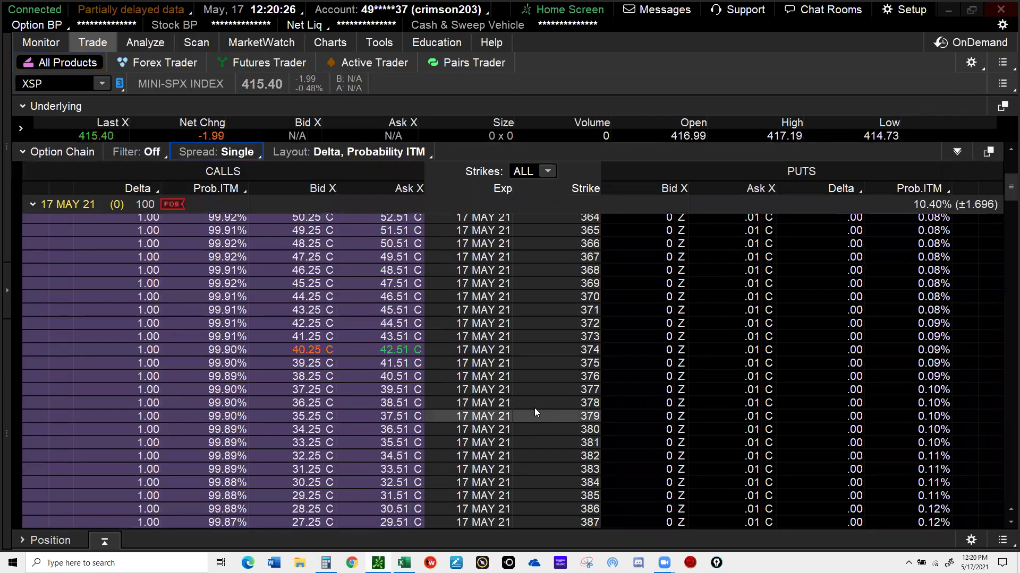
pyautogui.scroll(-10, 534, 407)
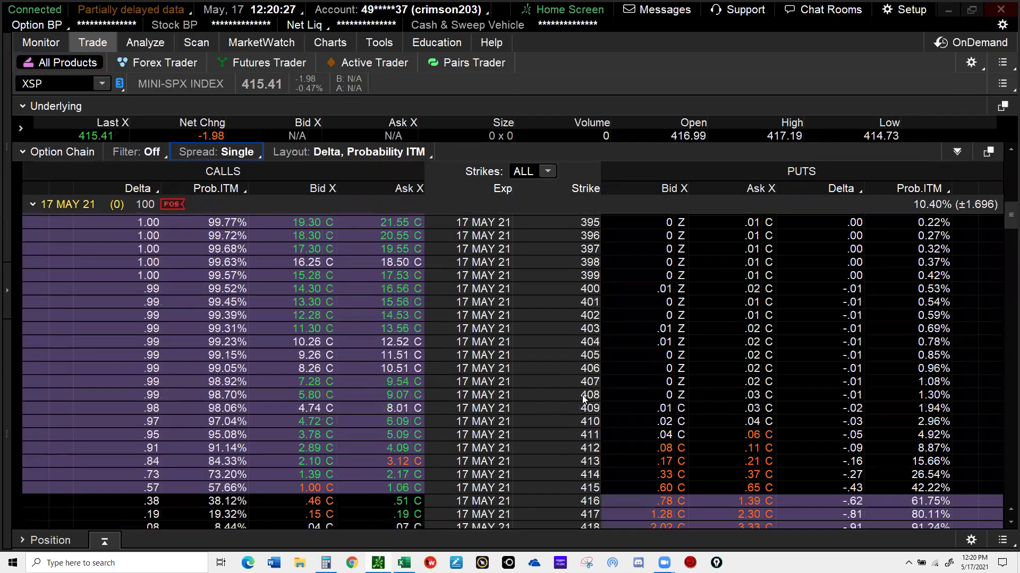
pyautogui.scroll(-7, 585, 396)
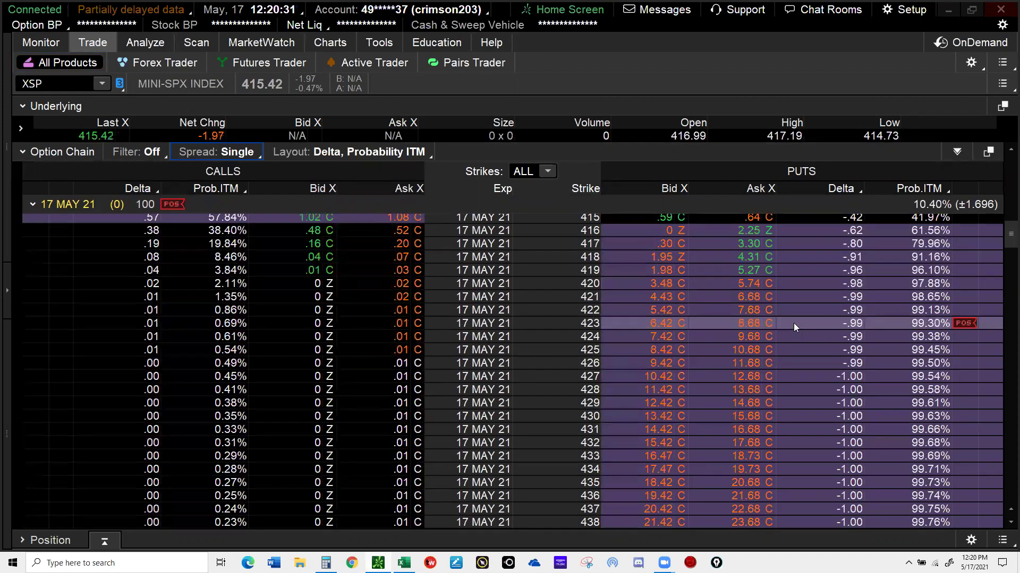
pyautogui.rightClick(793, 323)
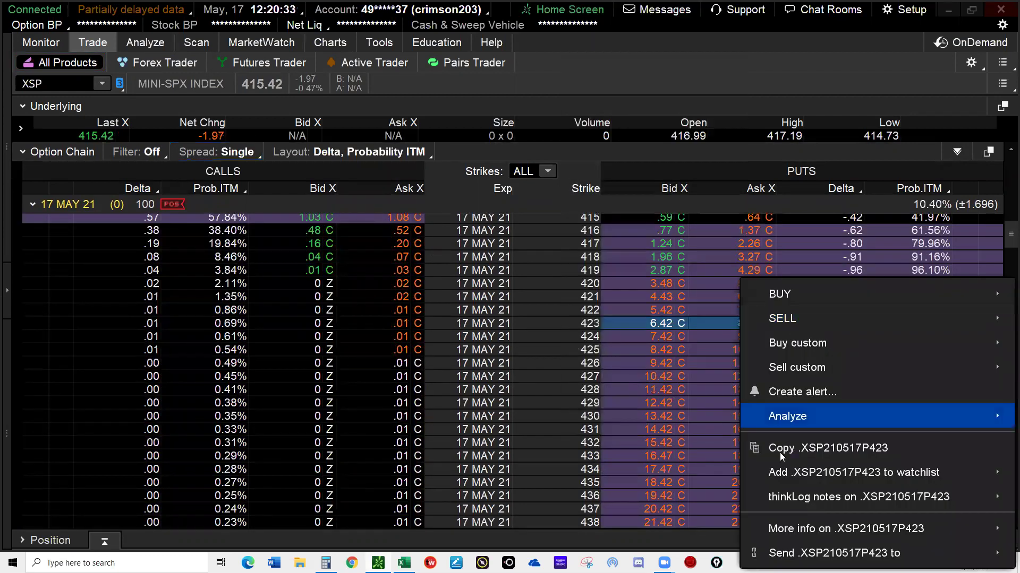
pyautogui.moveTo(993, 294)
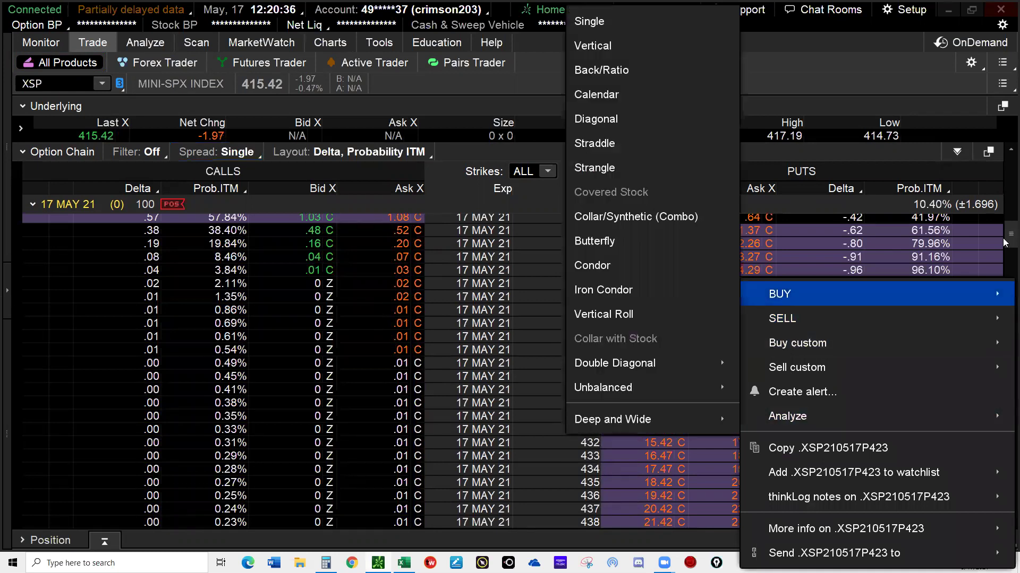
pyautogui.click(963, 325)
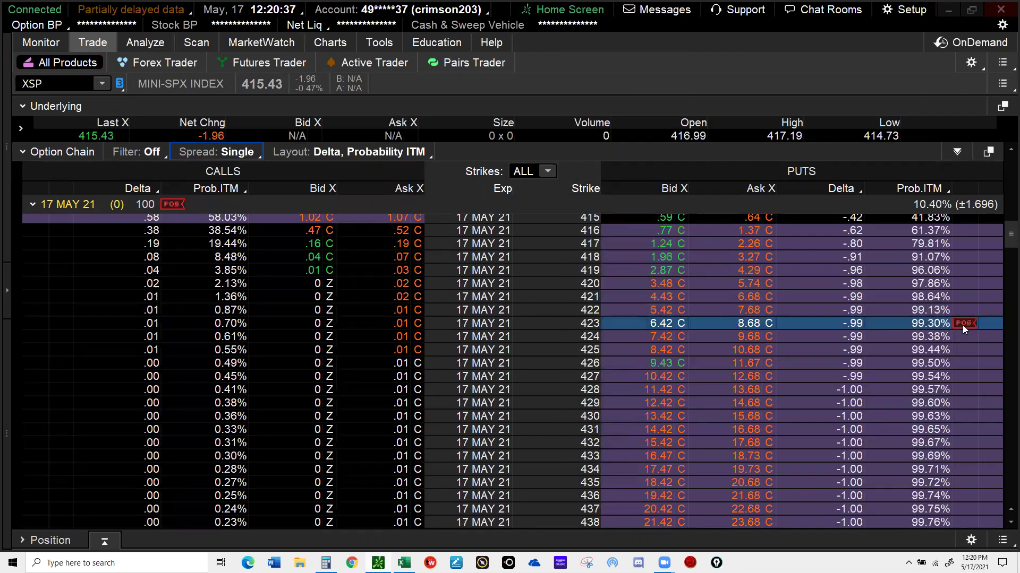
# Create a rolling order for the short 17 MAY 21 423 put, with the sell leg expiring 21 MAY 21.
pyautogui.click(962, 325)
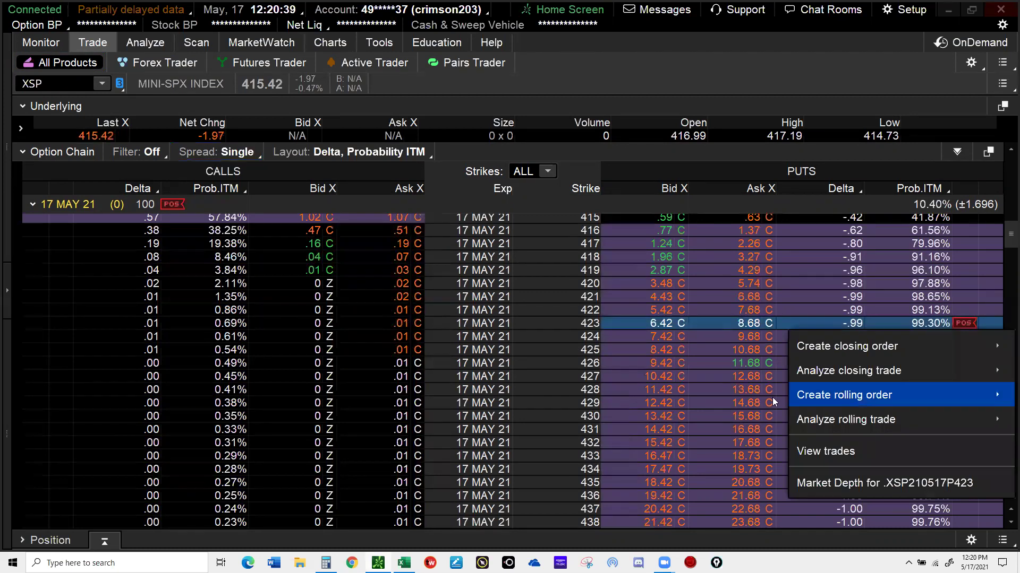
pyautogui.moveTo(847, 396)
pyautogui.click(674, 399)
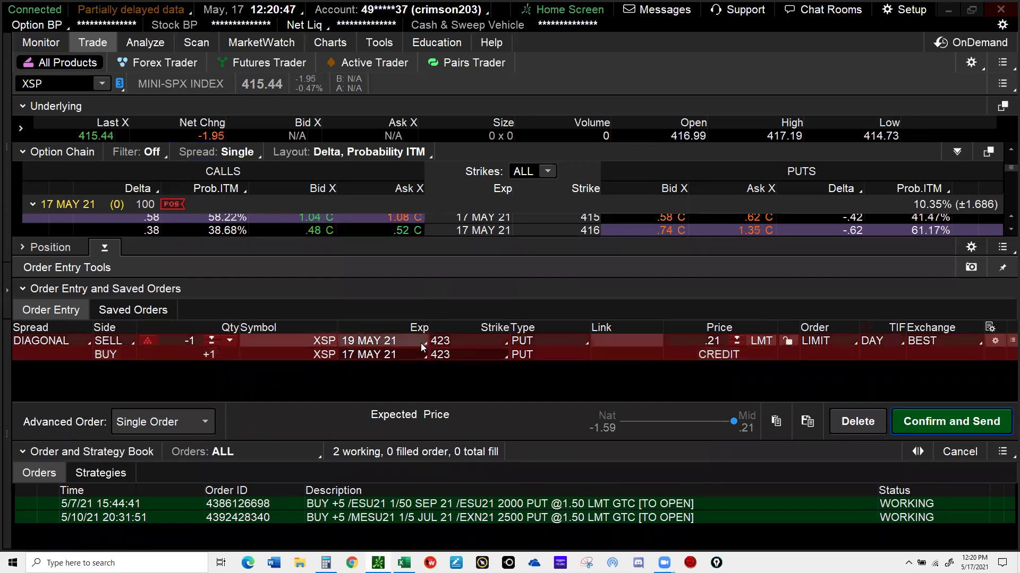
pyautogui.click(423, 344)
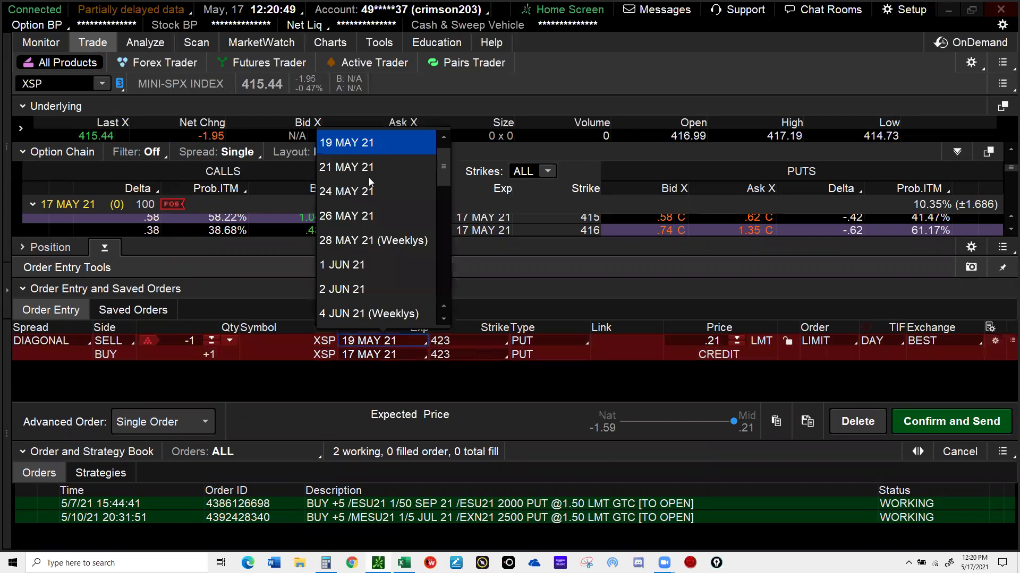
pyautogui.click(354, 169)
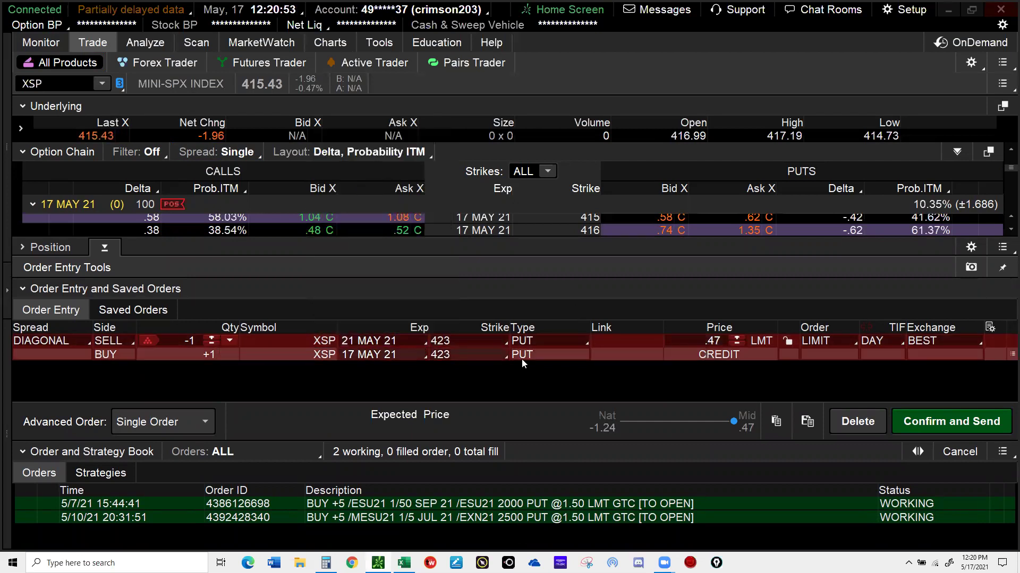
# Try the 422.5 and 422 strikes on the 21 MAY 21 sell leg, and return it to 423.
pyautogui.click(486, 339)
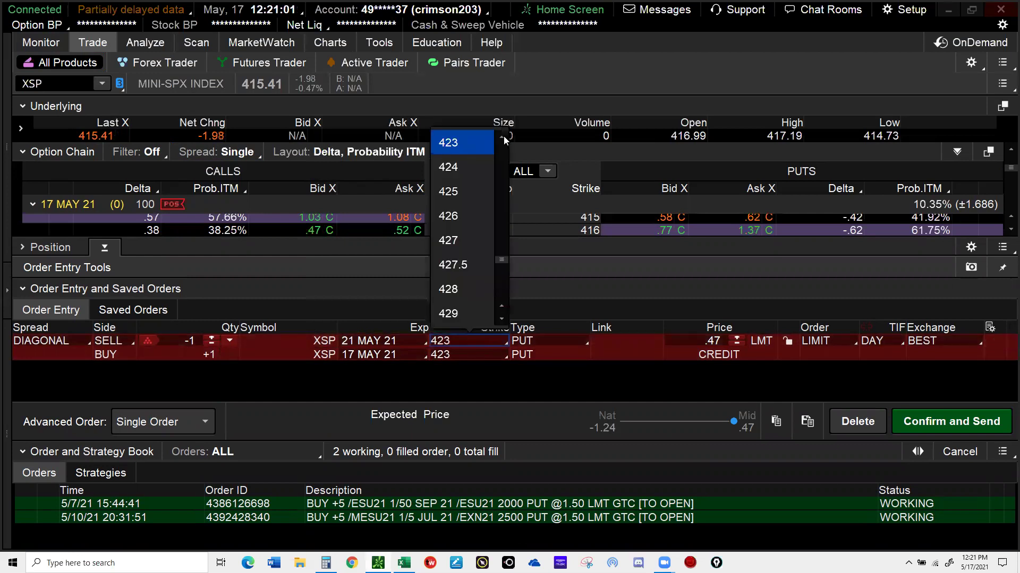
pyautogui.scroll(1, 466, 143)
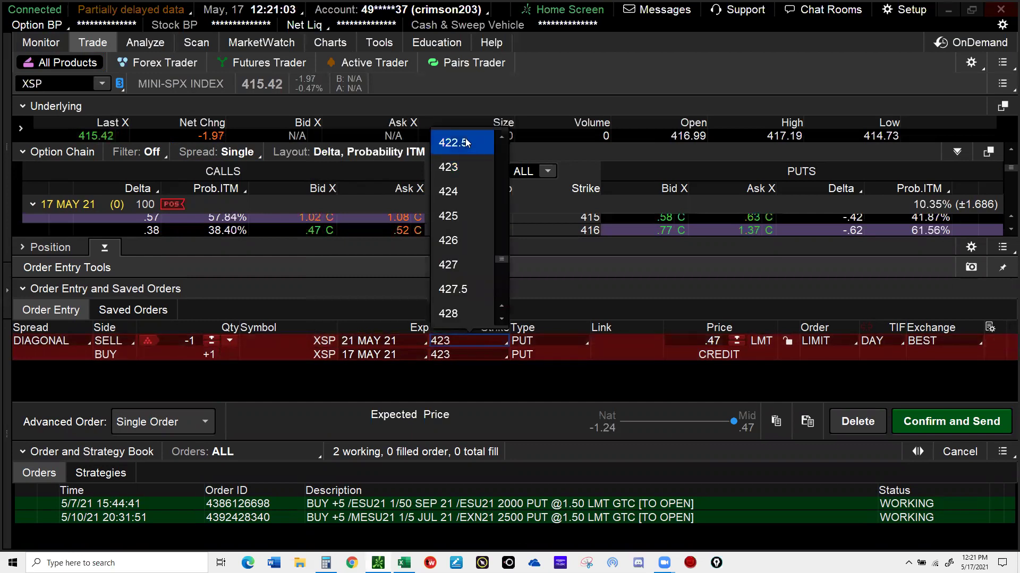
pyautogui.click(466, 142)
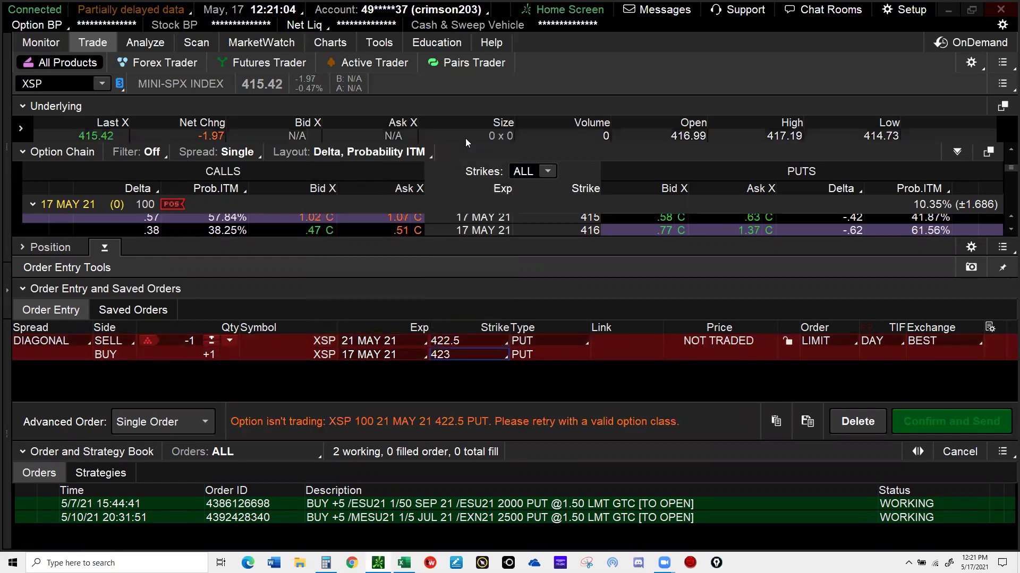
pyautogui.click(506, 341)
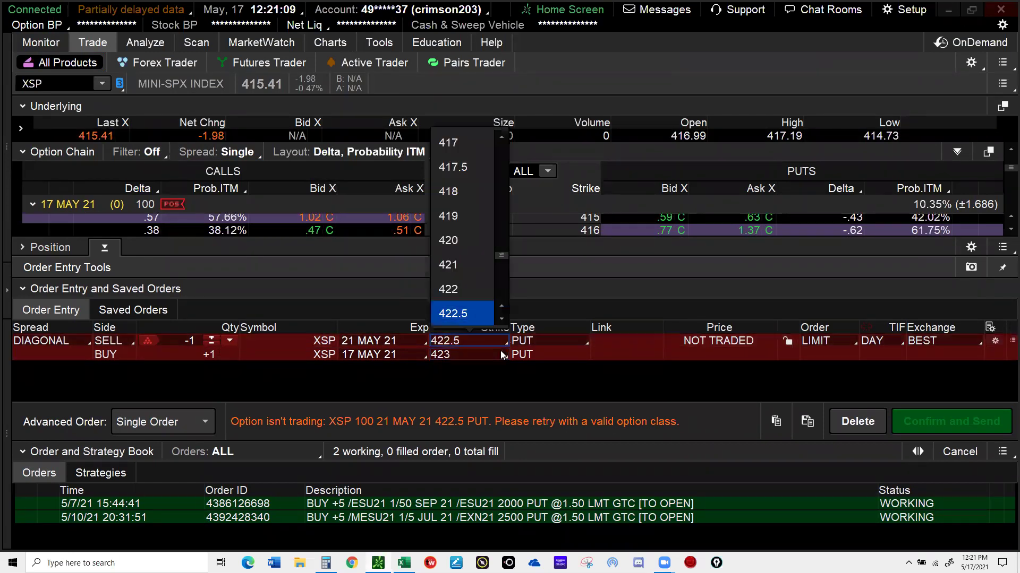
pyautogui.click(455, 291)
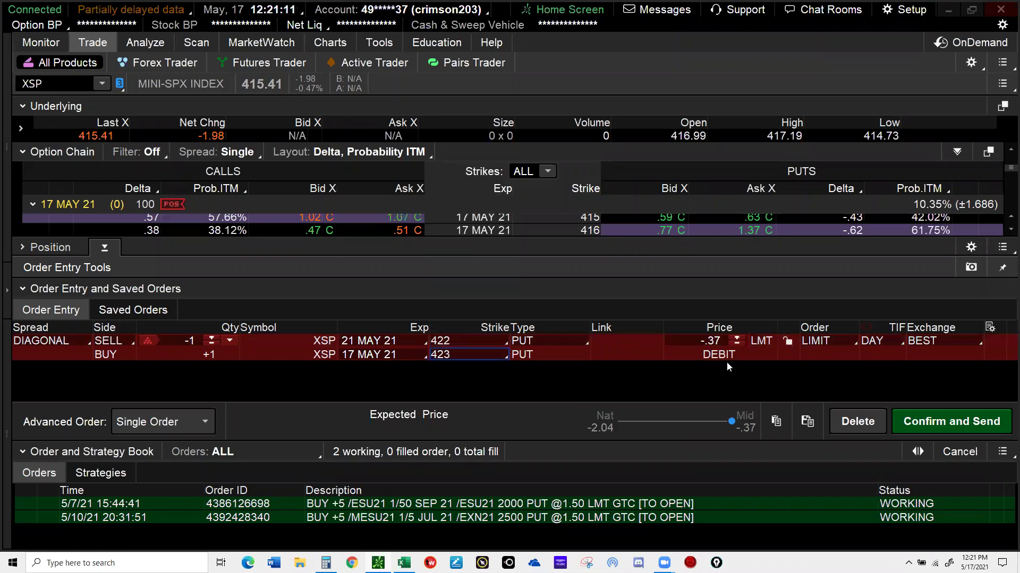
pyautogui.click(506, 343)
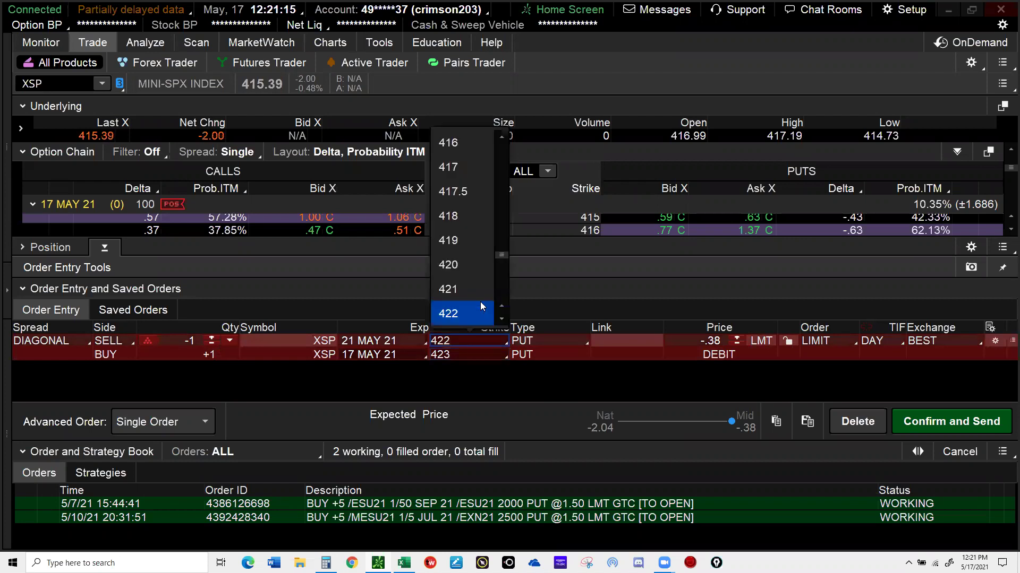
pyautogui.click(502, 319)
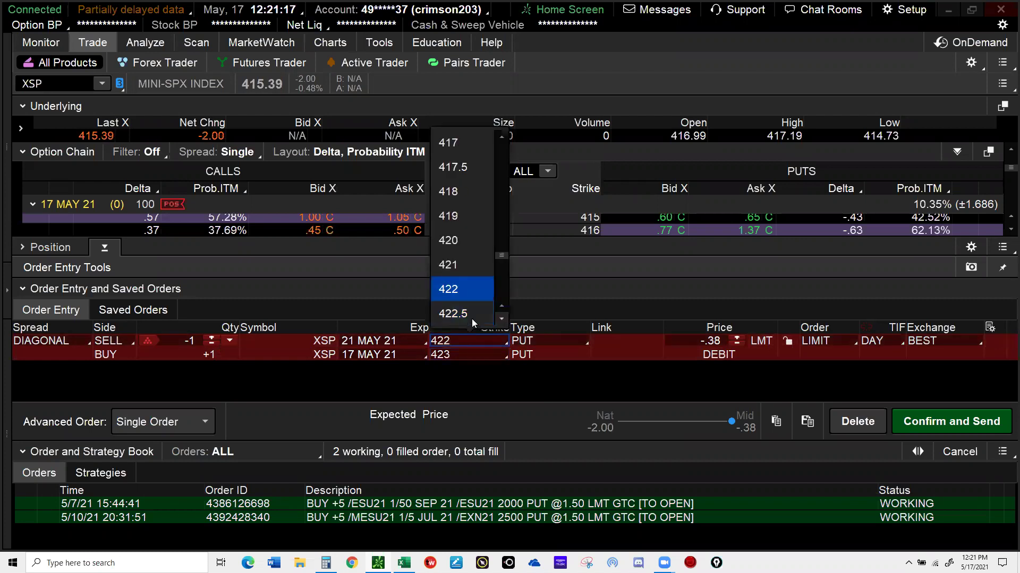
pyautogui.click(501, 319)
pyautogui.click(502, 318)
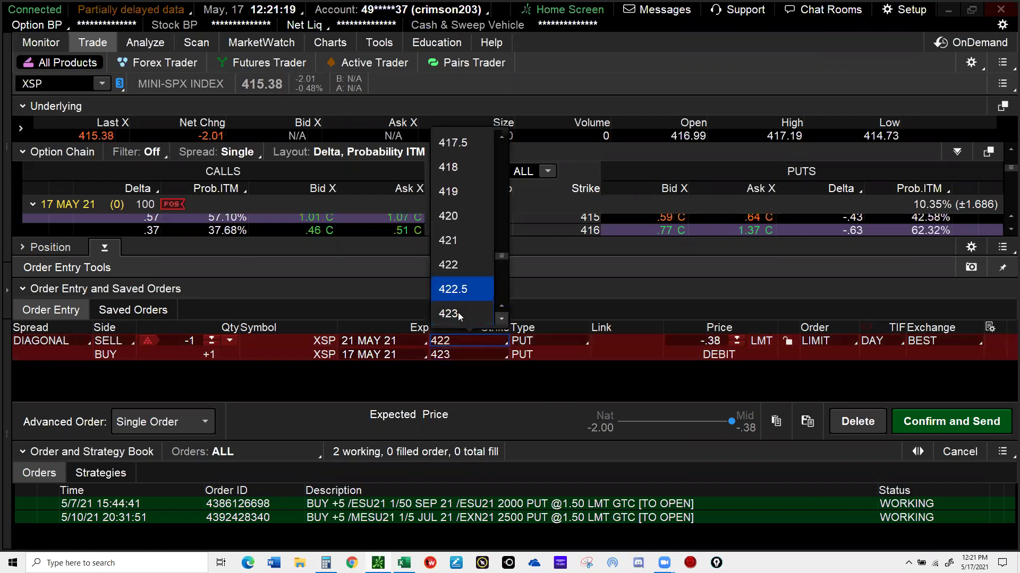
pyautogui.click(458, 313)
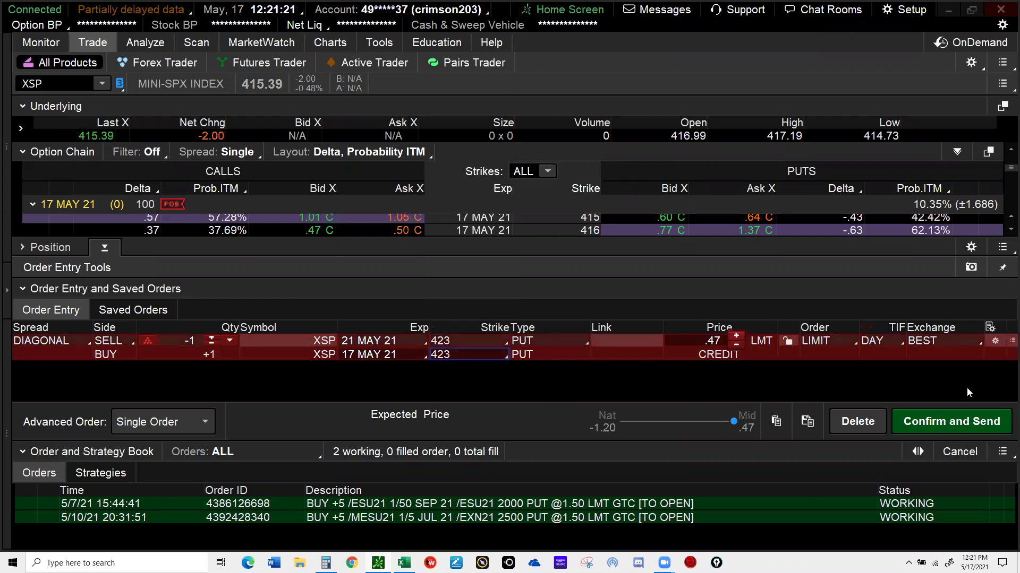
# Confirm and send the XSP 423 put roll to 21 MAY 21 as a day limit order at a .47 credit.
pyautogui.click(931, 423)
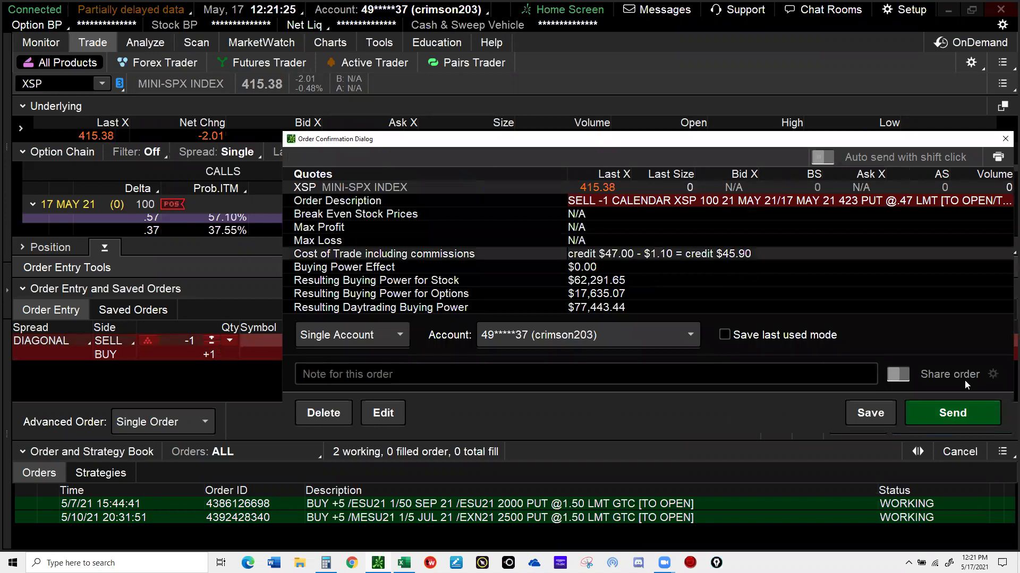
pyautogui.click(944, 416)
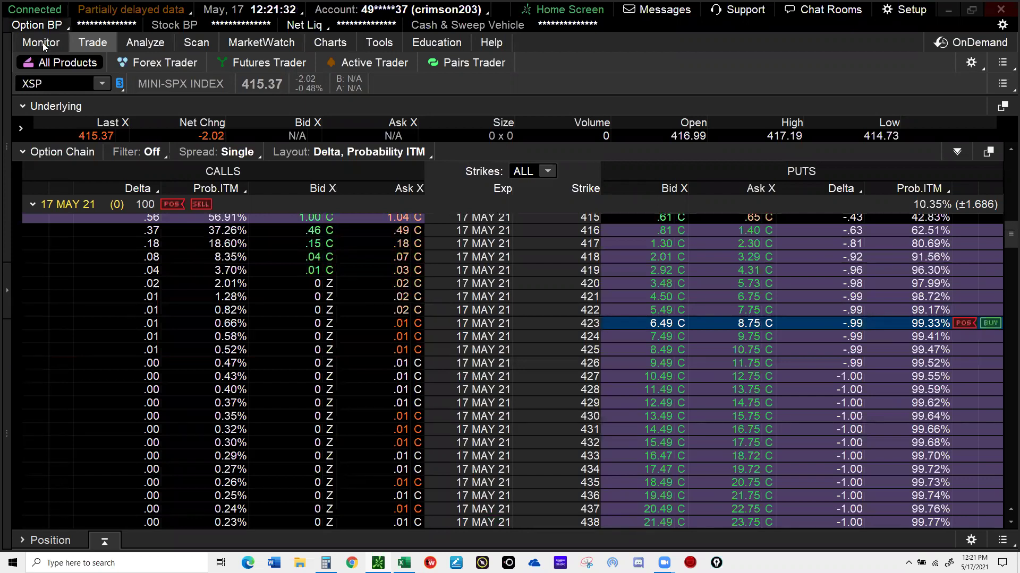
# Cancel and replace the working XSP 423 put calendar order with a limit price of .45 credit, and send it.
pyautogui.click(42, 43)
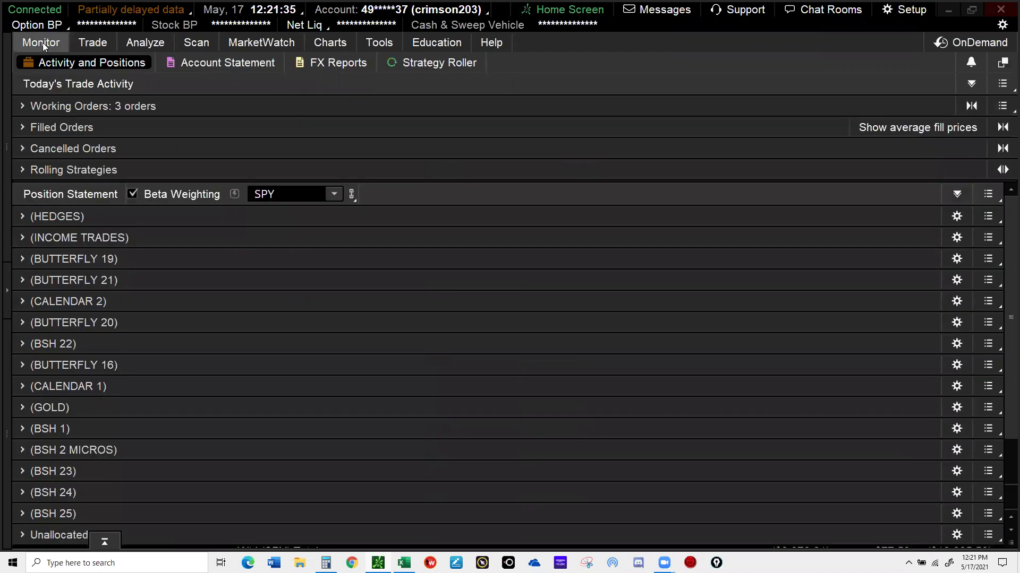
pyautogui.click(64, 105)
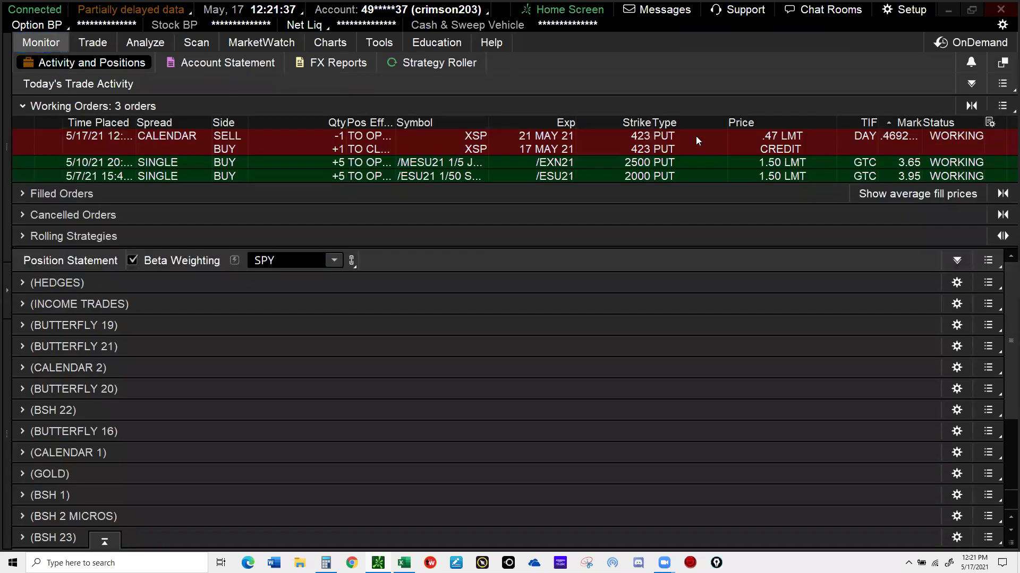
pyautogui.rightClick(717, 131)
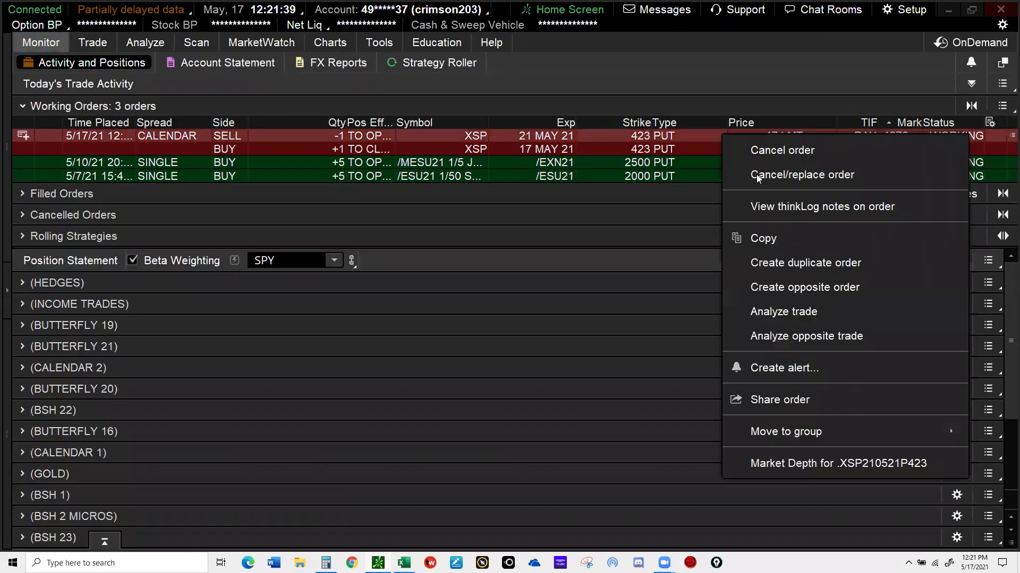
pyautogui.click(756, 184)
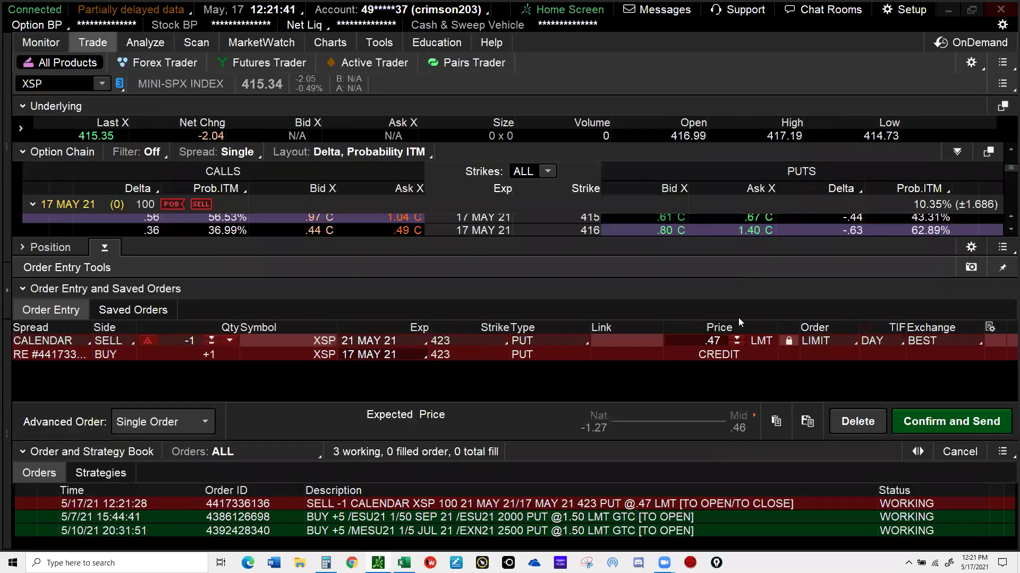
pyautogui.click(738, 346)
pyautogui.click(737, 346)
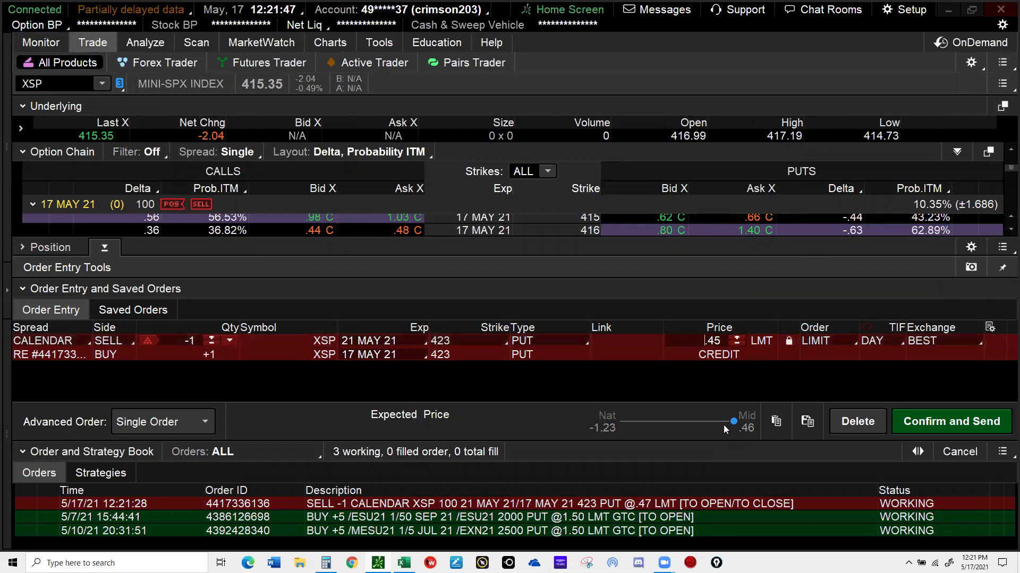
pyautogui.click(945, 422)
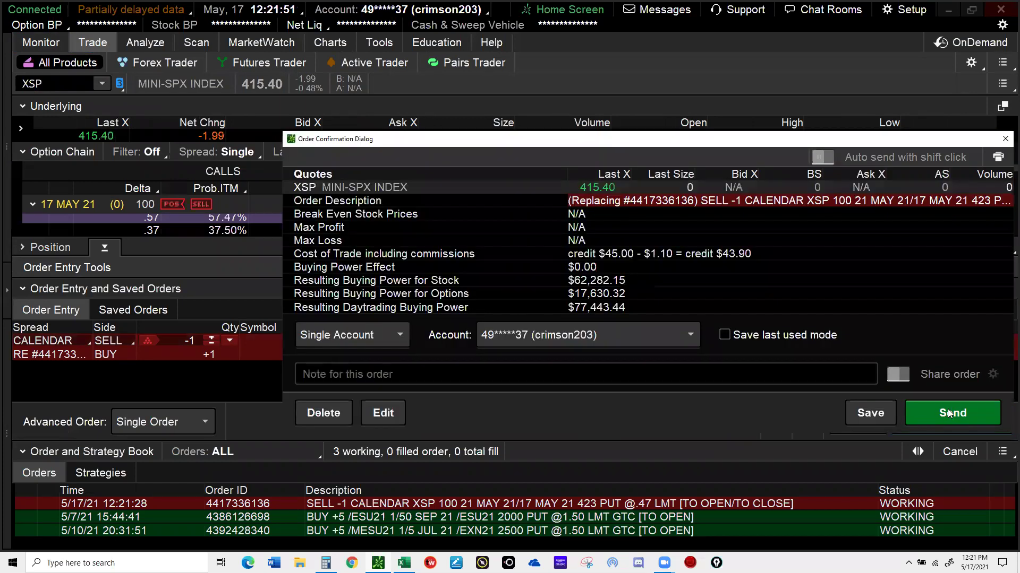
pyautogui.click(949, 414)
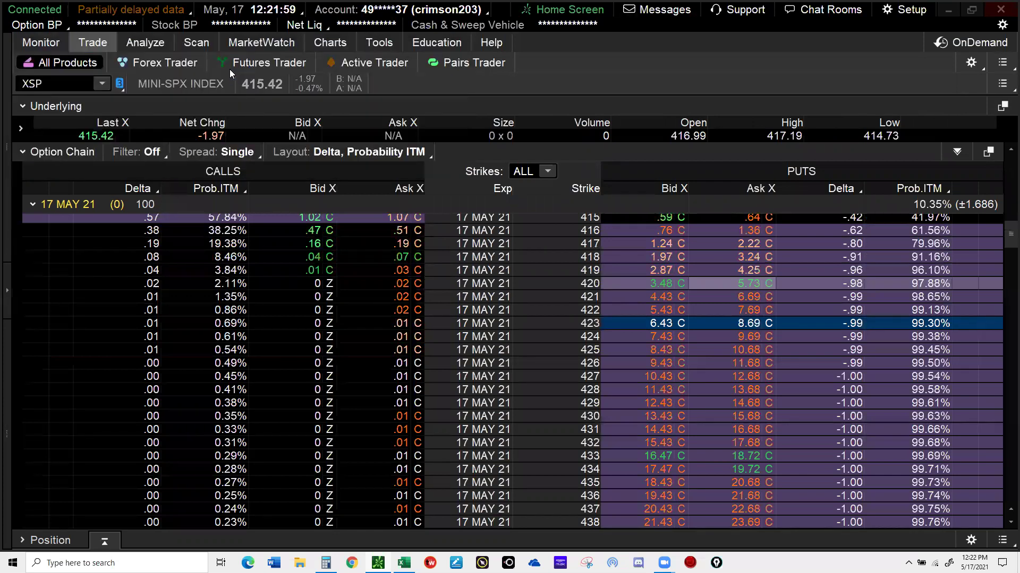
# Check the filled XSP roll order, and in Excel's EQUITIES sheet set the current day price of the row 155 XSP trade to 7.56.
pyautogui.click(42, 43)
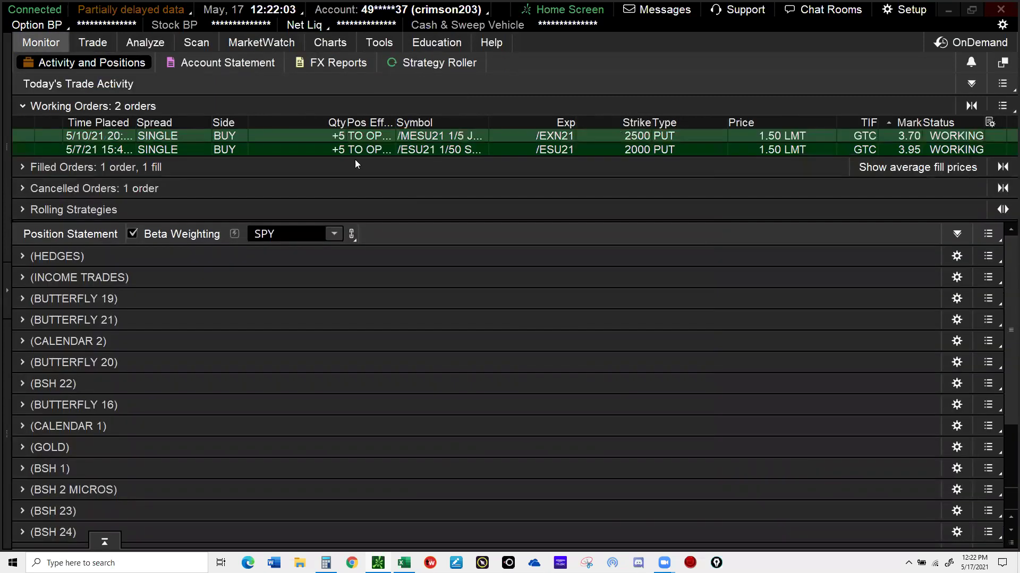
pyautogui.click(187, 167)
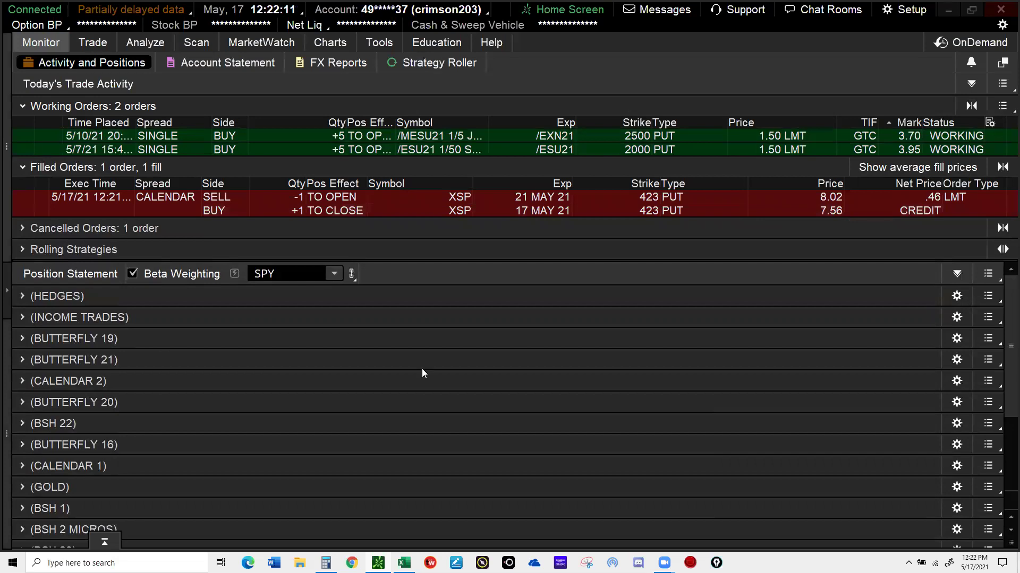
pyautogui.moveTo(403, 562)
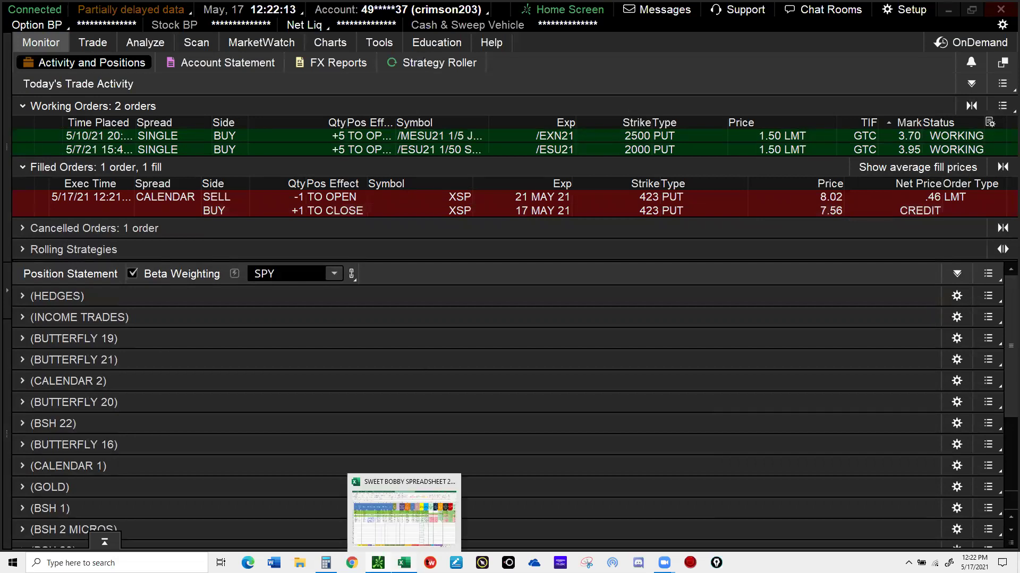
pyautogui.click(403, 563)
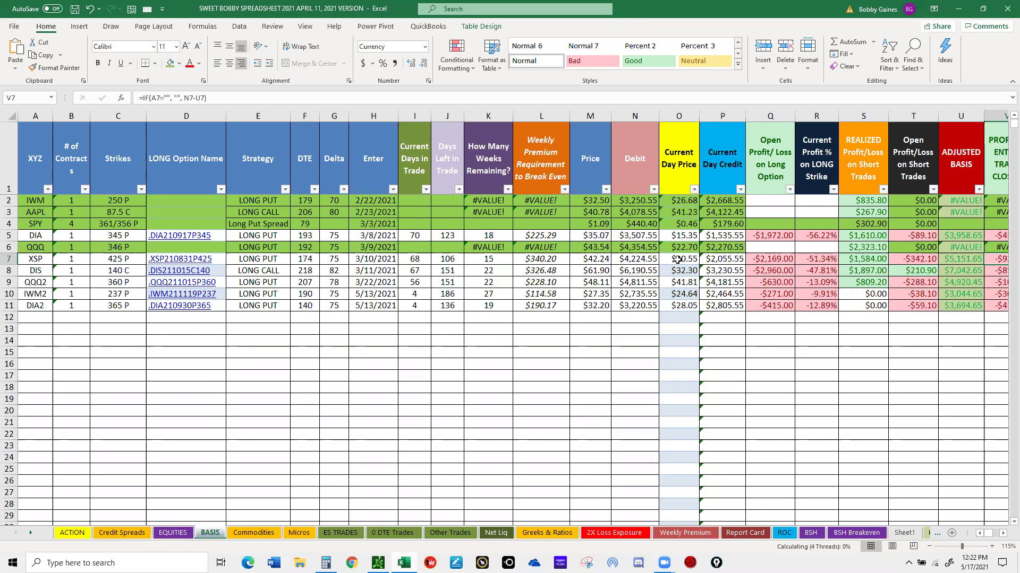
pyautogui.click(173, 533)
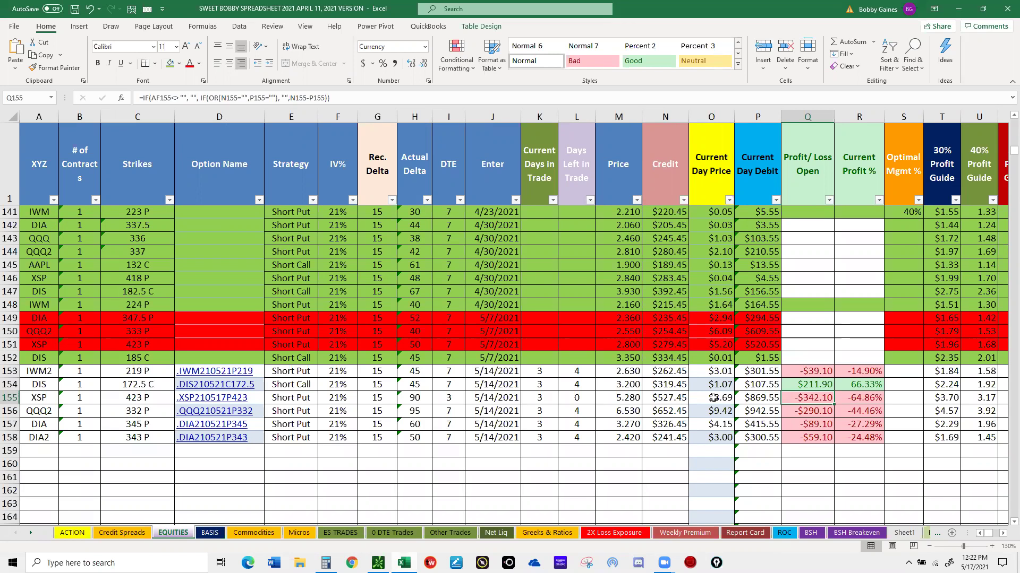
pyautogui.click(713, 398)
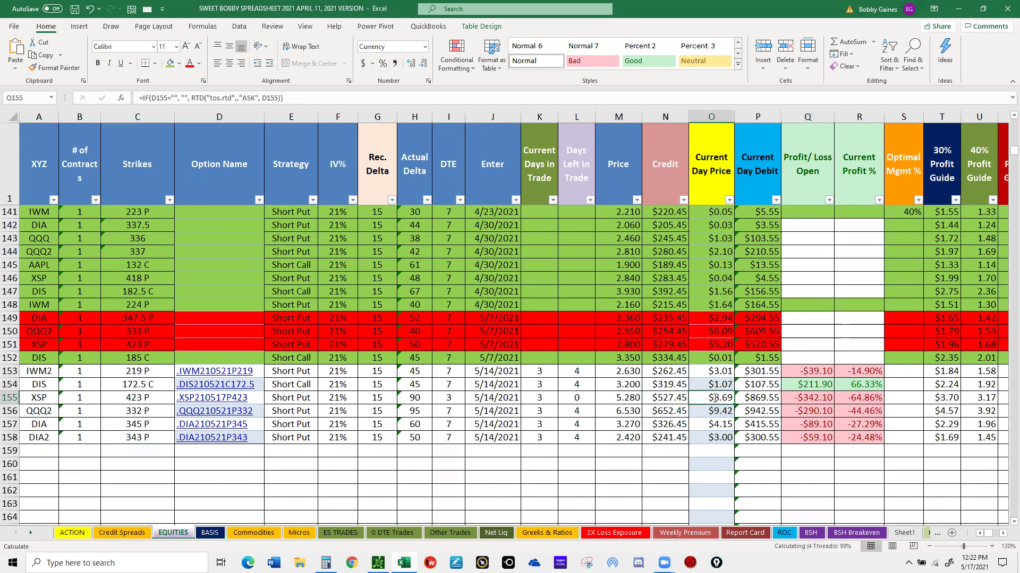
pyautogui.write('7.56')
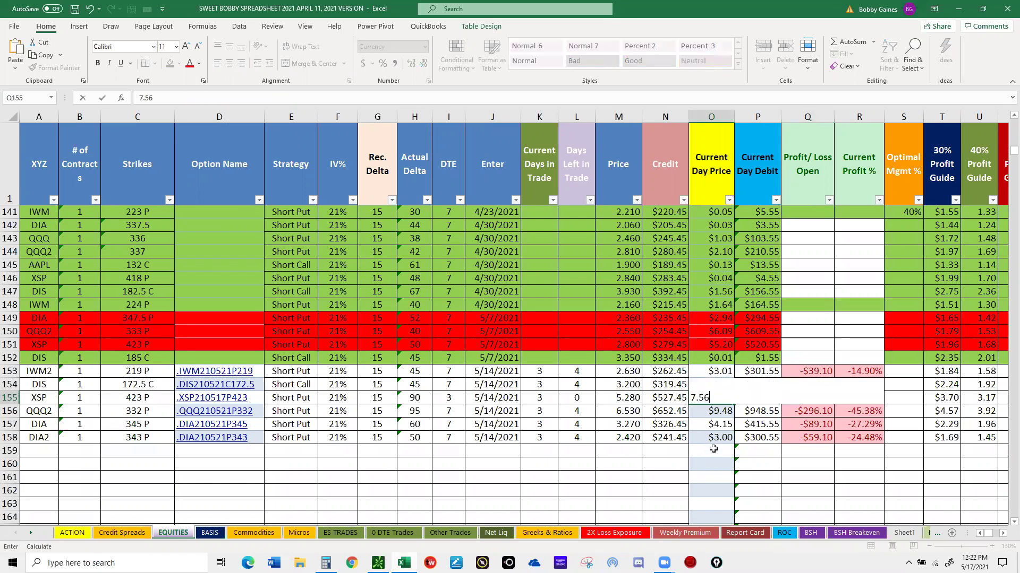
pyautogui.click(713, 449)
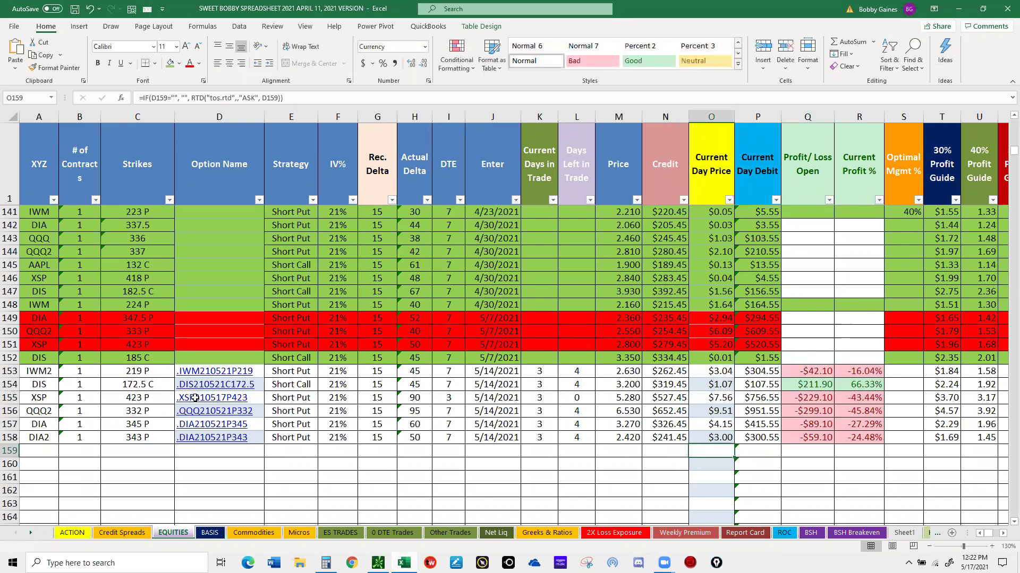
# Clear the option name of the row 155 XSP 423 P trade and enter its exit date as 5/17/21.
pyautogui.click(196, 398)
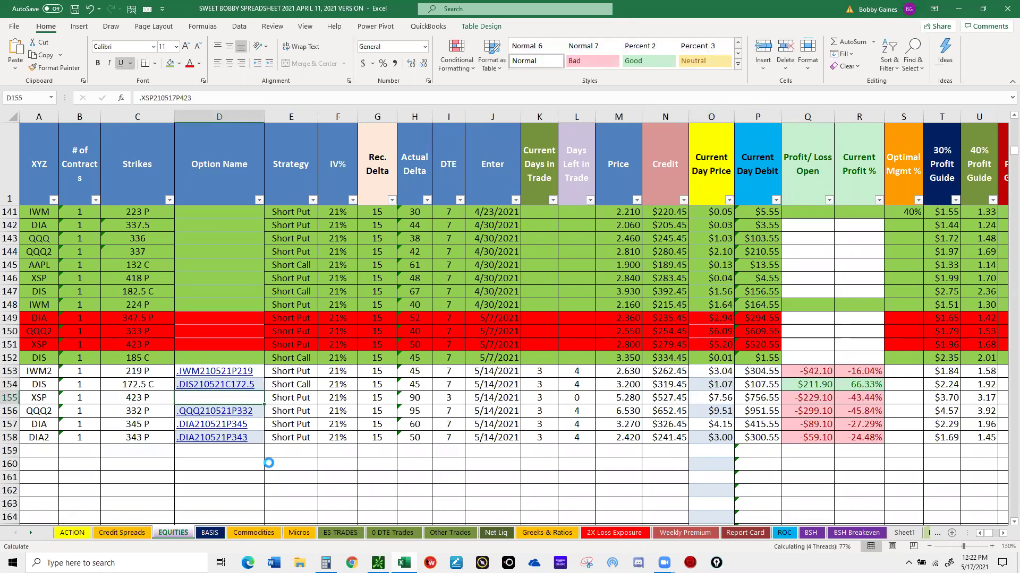
pyautogui.click(279, 453)
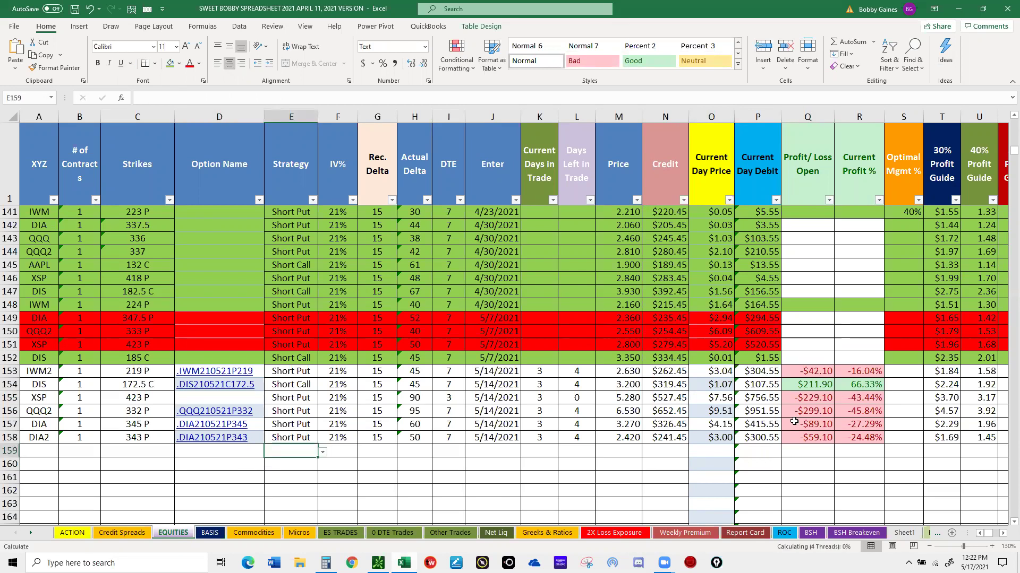
pyautogui.click(901, 400)
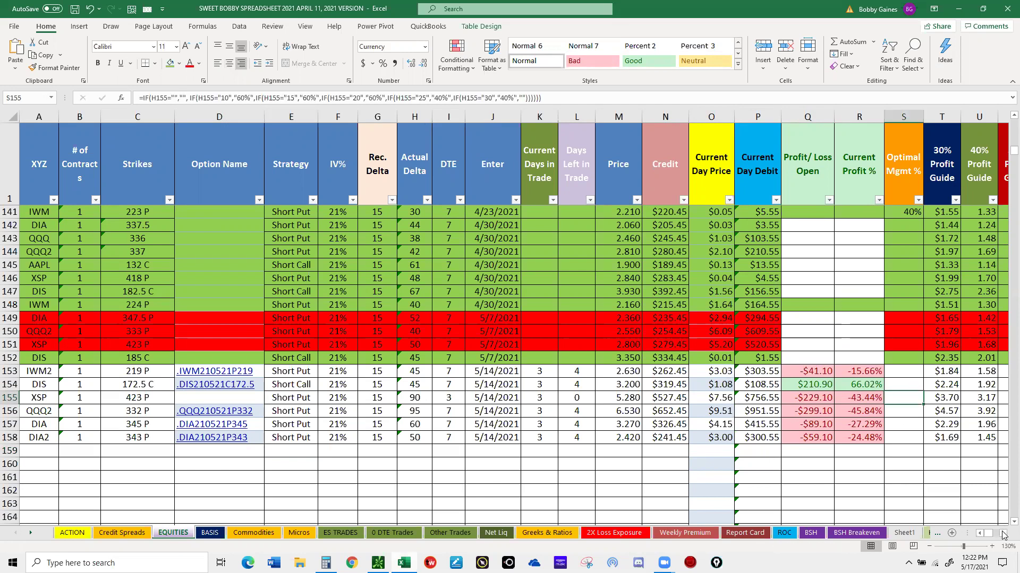
pyautogui.click(1002, 534)
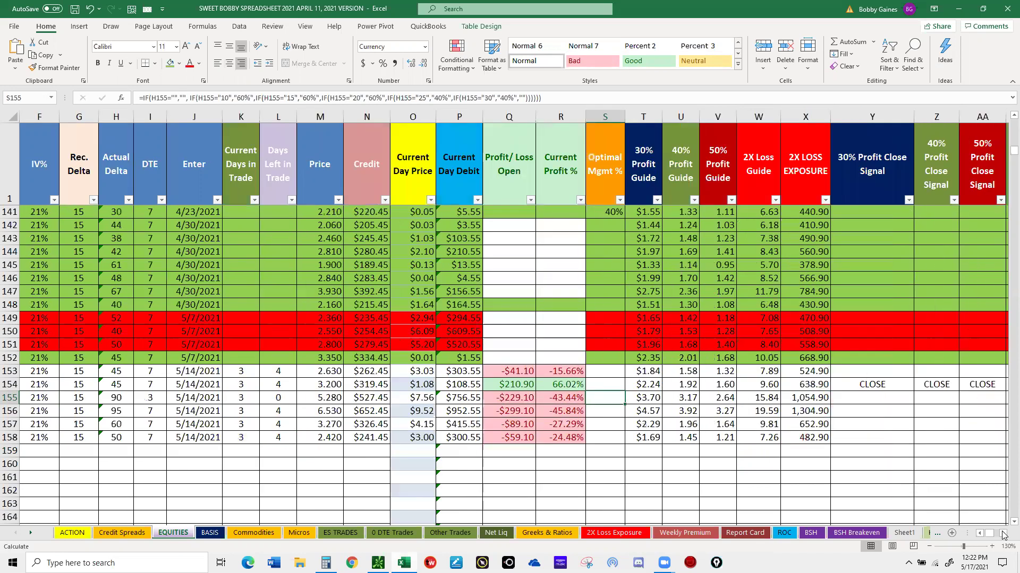
pyautogui.click(1003, 534)
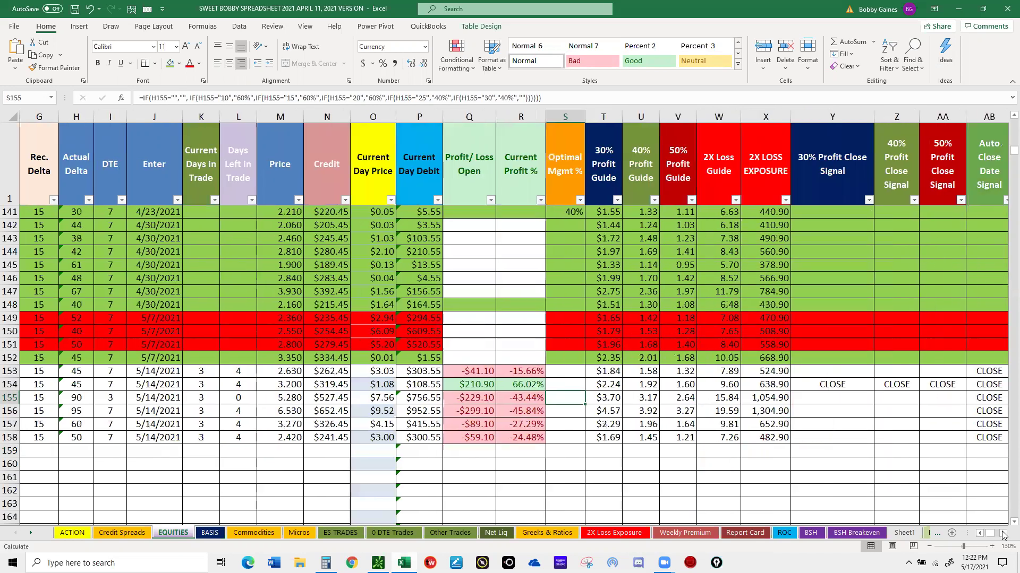
pyautogui.click(1003, 535)
pyautogui.click(895, 397)
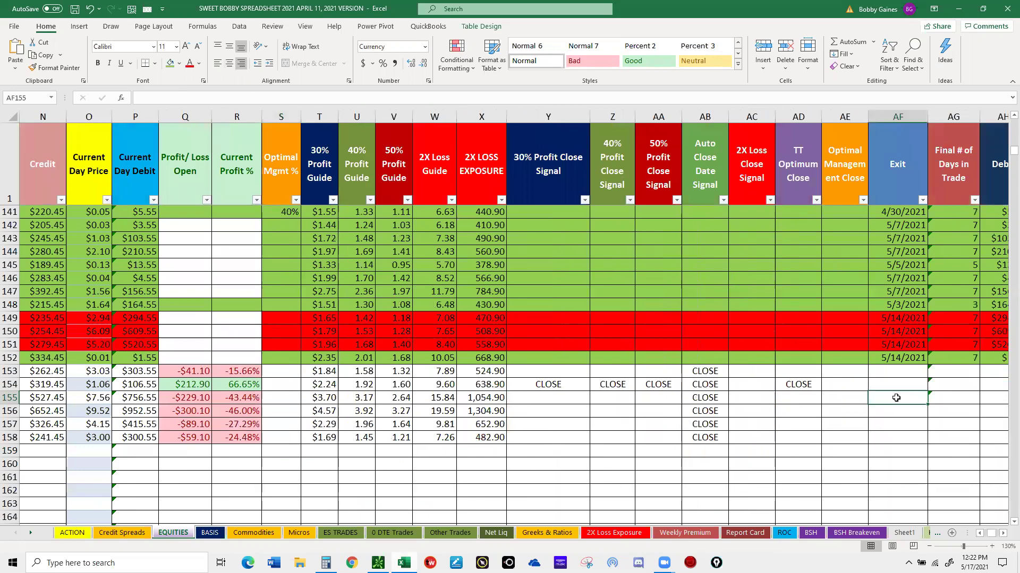
pyautogui.write('5/17/21')
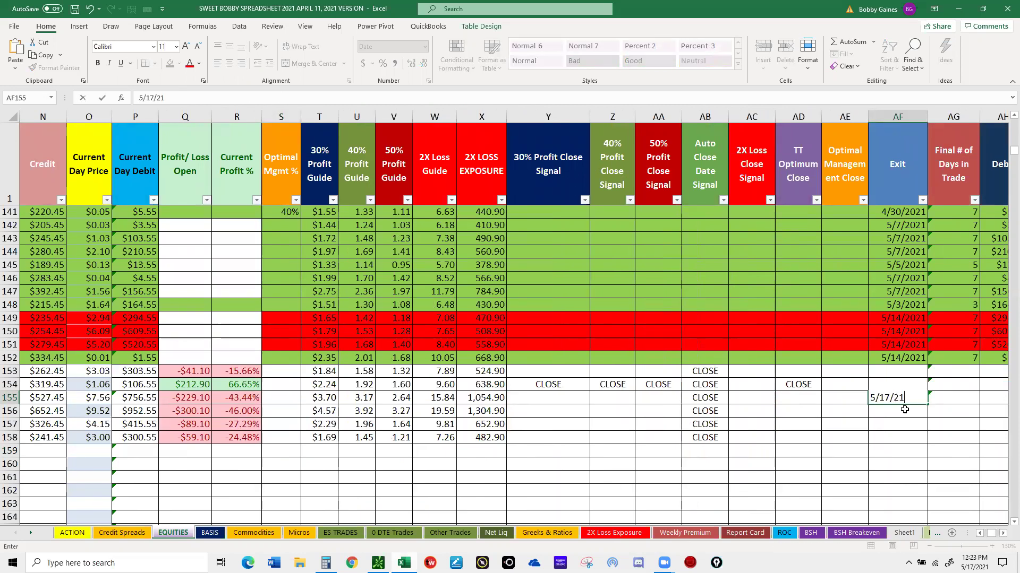
pyautogui.press('Return')
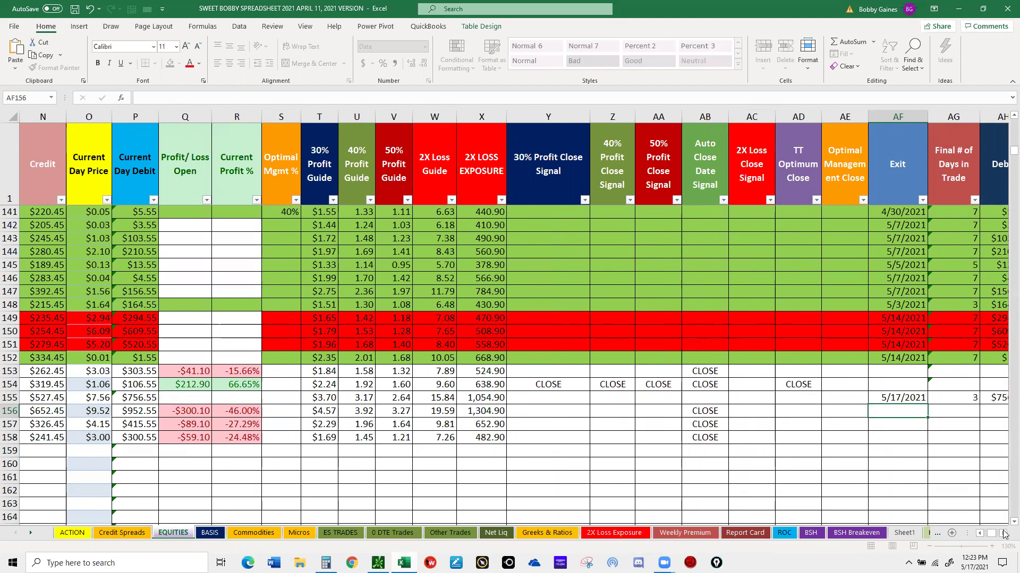
# Set the notes of the closed XSP 423 P trade in row 155 to Other.
pyautogui.click(1003, 534)
pyautogui.click(1003, 534)
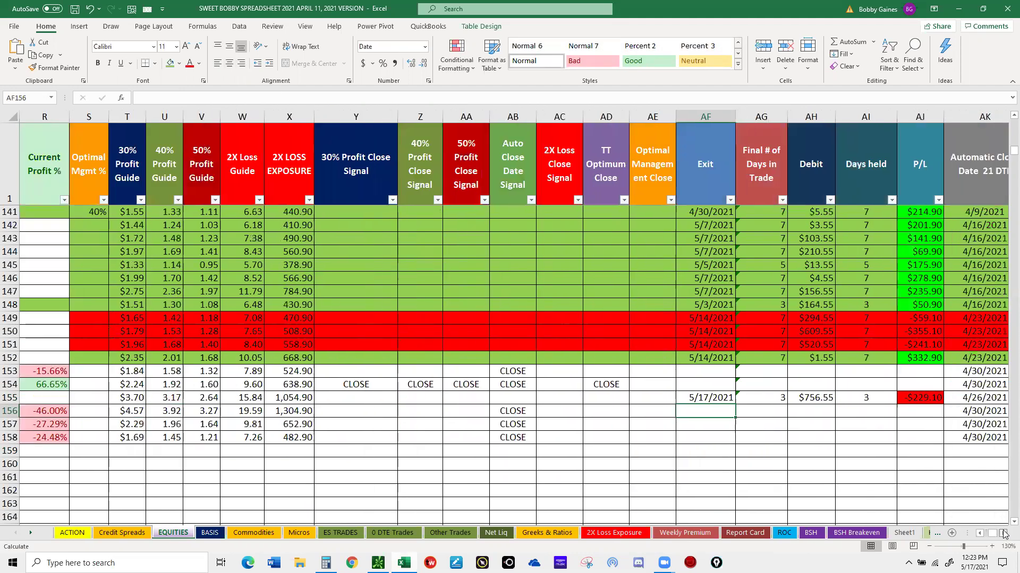
pyautogui.click(1003, 534)
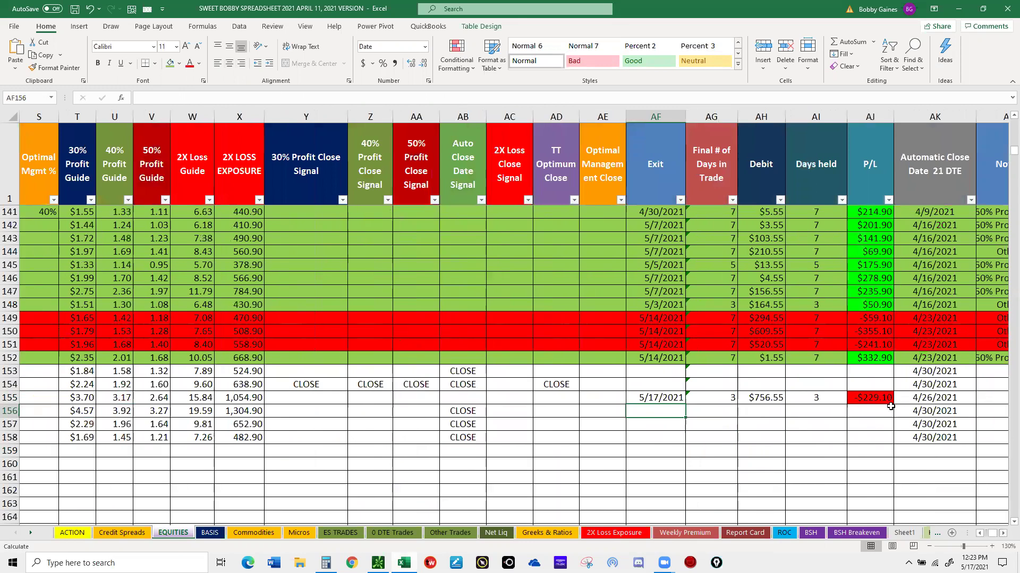
pyautogui.hscroll(5, 891, 406)
pyautogui.click(842, 400)
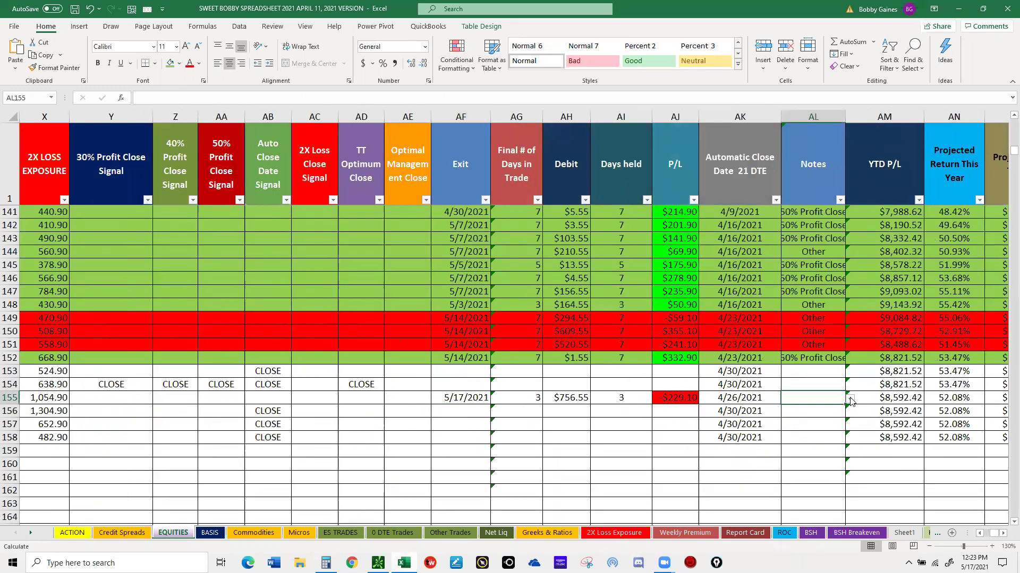
pyautogui.click(849, 400)
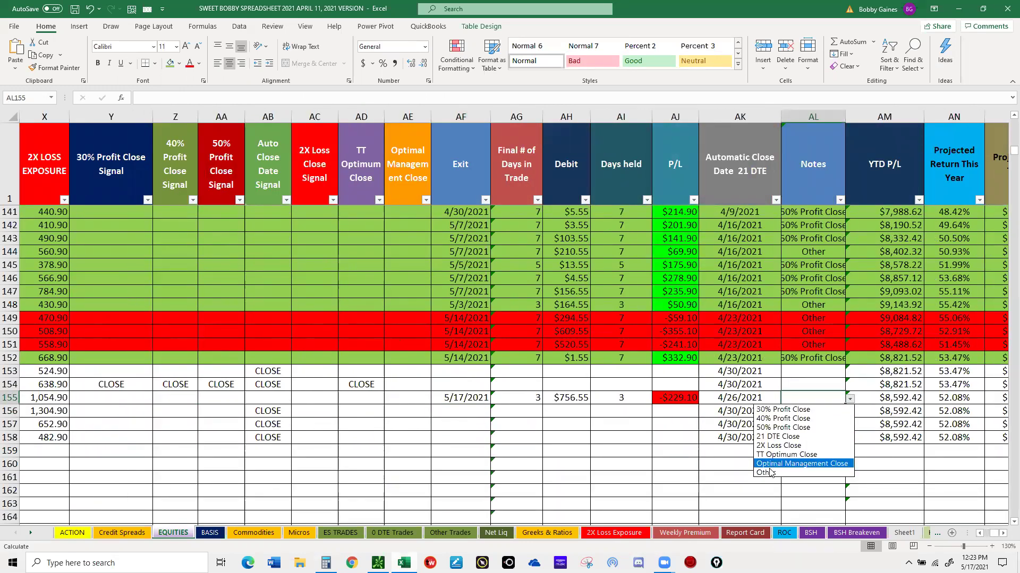
pyautogui.click(774, 467)
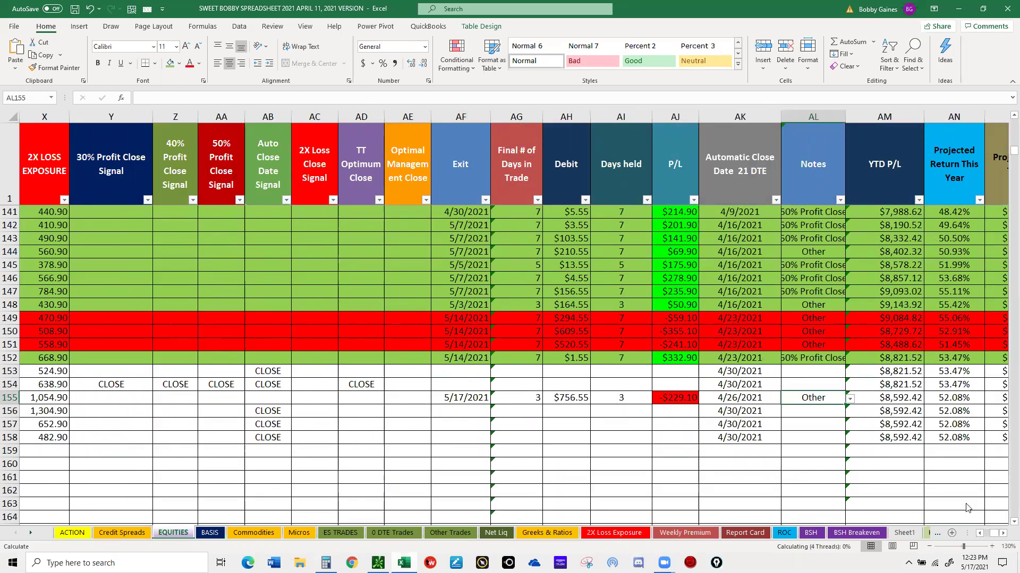
# Fill the closed XSP trade's cells in row 155, from column AO back to column A, with standard red.
pyautogui.click(1003, 534)
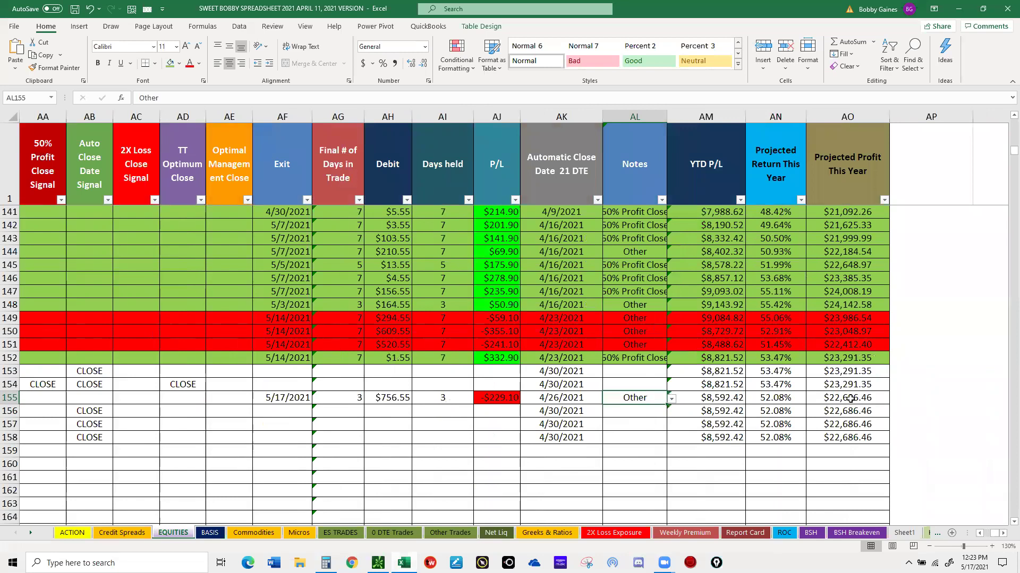
pyautogui.click(844, 398)
pyautogui.moveTo(829, 396); pyautogui.dragTo(657, 445)
pyautogui.moveTo(21, 397)
pyautogui.mouseDown()
pyautogui.moveTo(43, 397)
pyautogui.moveTo(1, 398)
pyautogui.mouseUp()
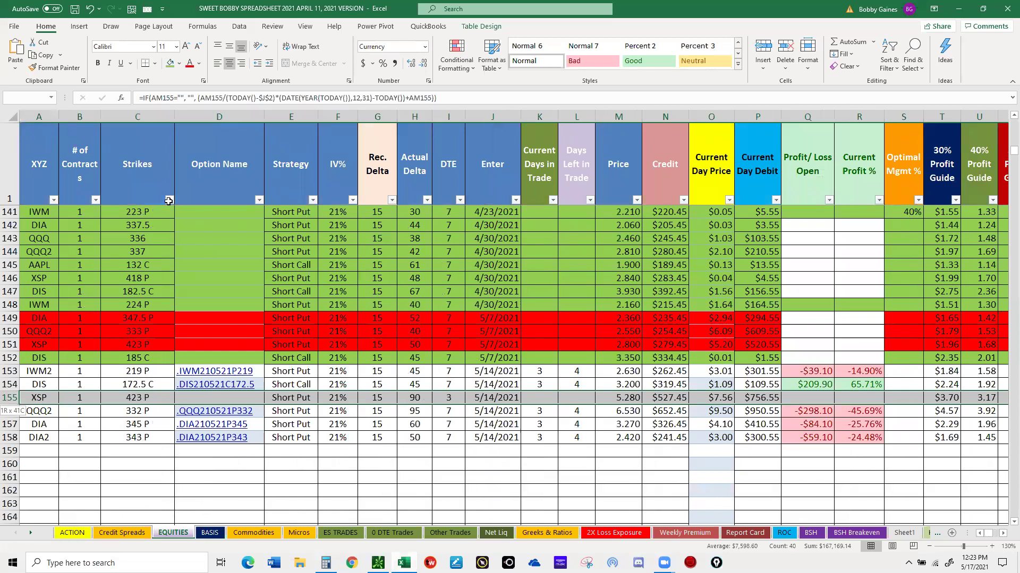
pyautogui.click(180, 64)
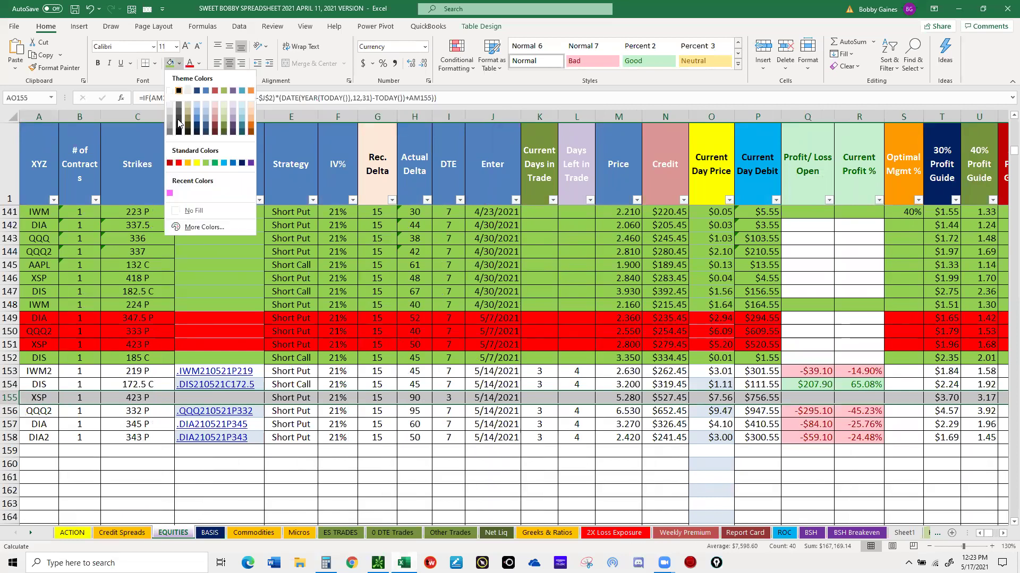
pyautogui.click(179, 162)
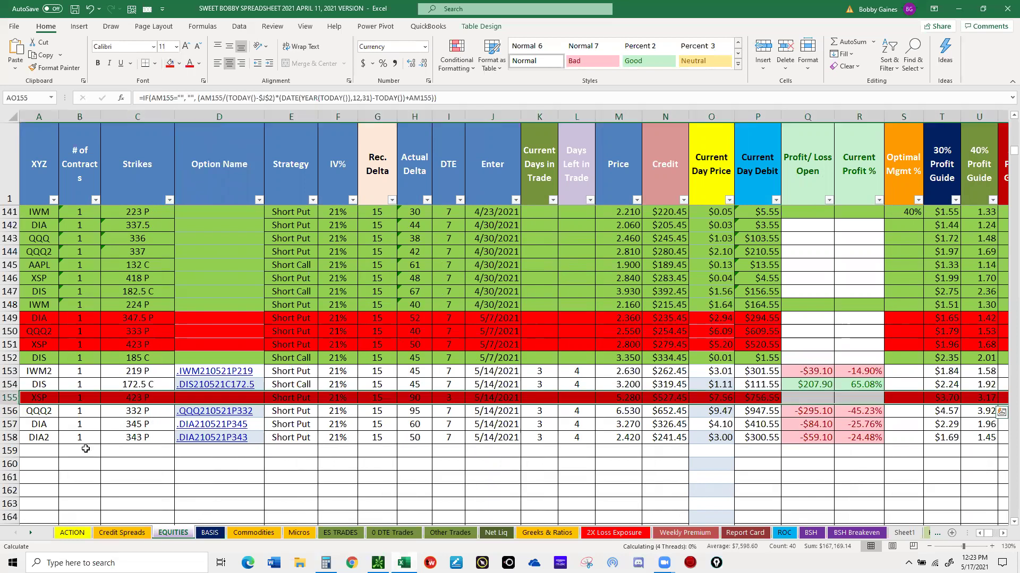
# Start a new trade in row 159 with symbol XSP, 1 contract and strike 423 P.
pyautogui.click(45, 452)
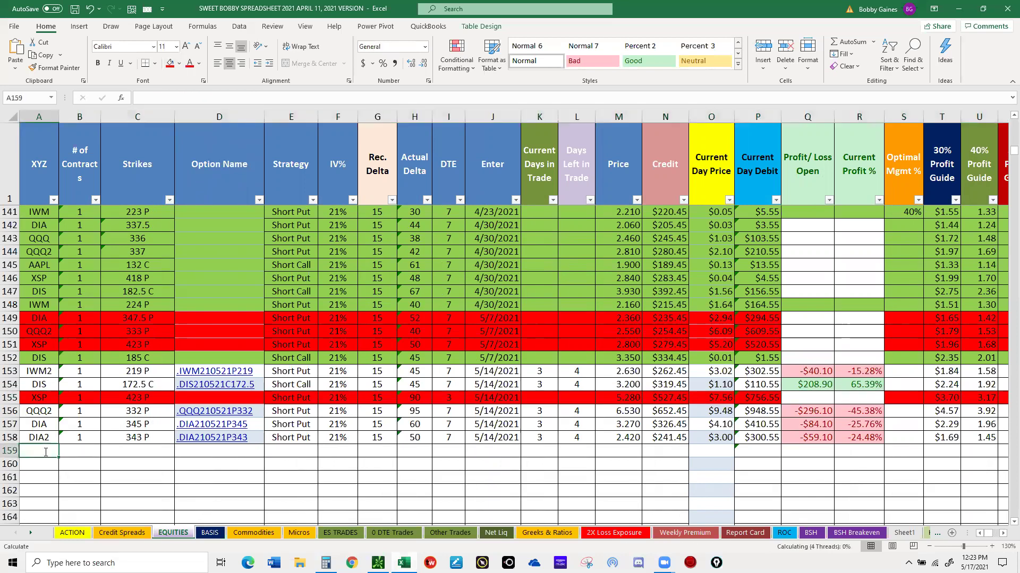
pyautogui.write('XSP')
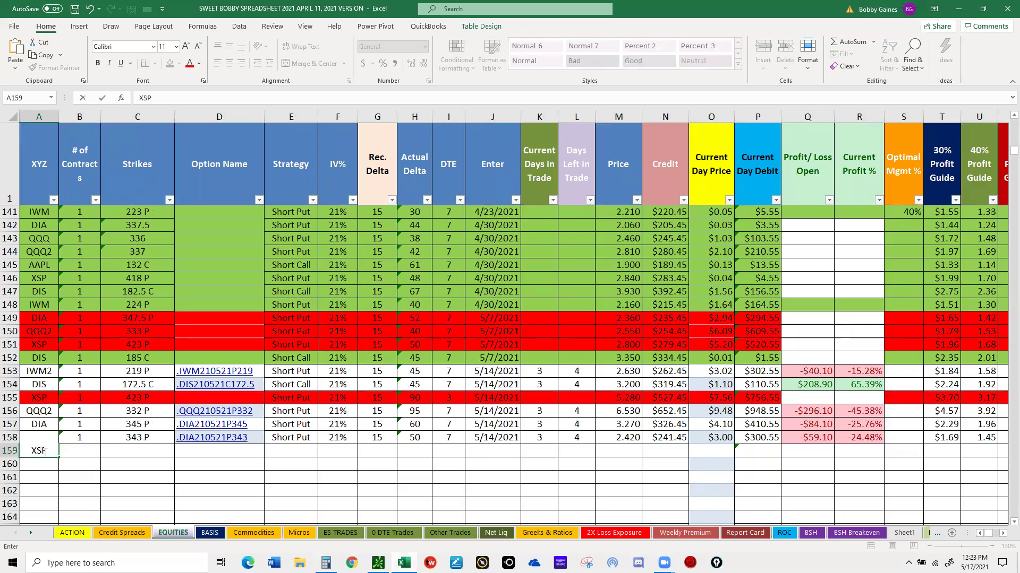
pyautogui.press('Tab')
pyautogui.write('1')
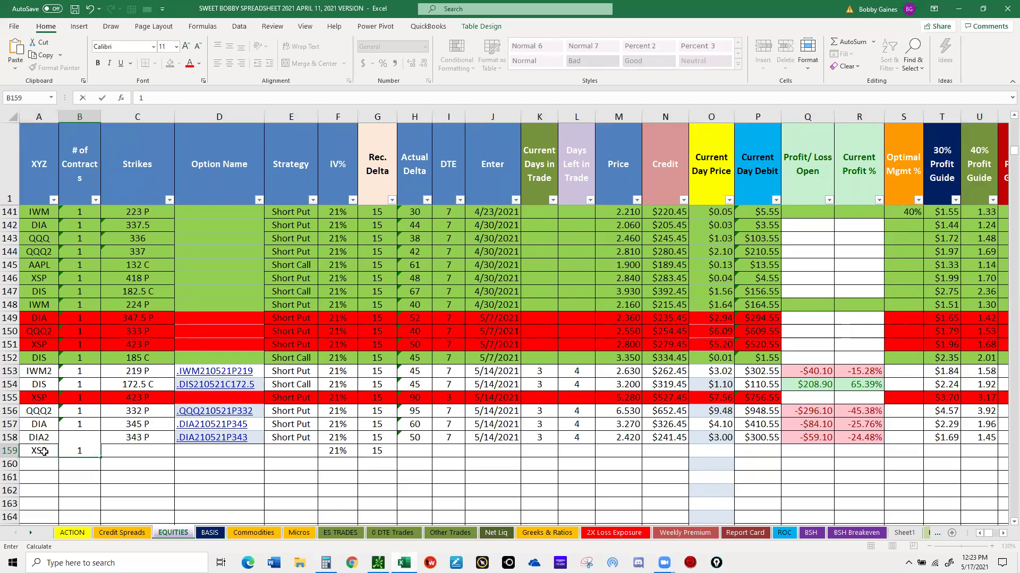
pyautogui.press('Tab')
pyautogui.write('423 ')
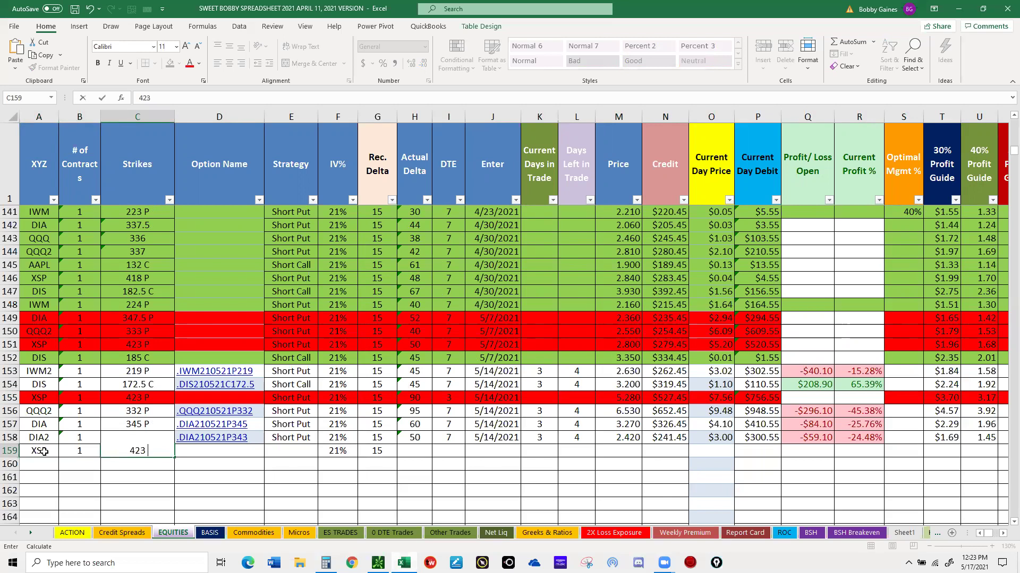
pyautogui.write('P')
pyautogui.press('Tab')
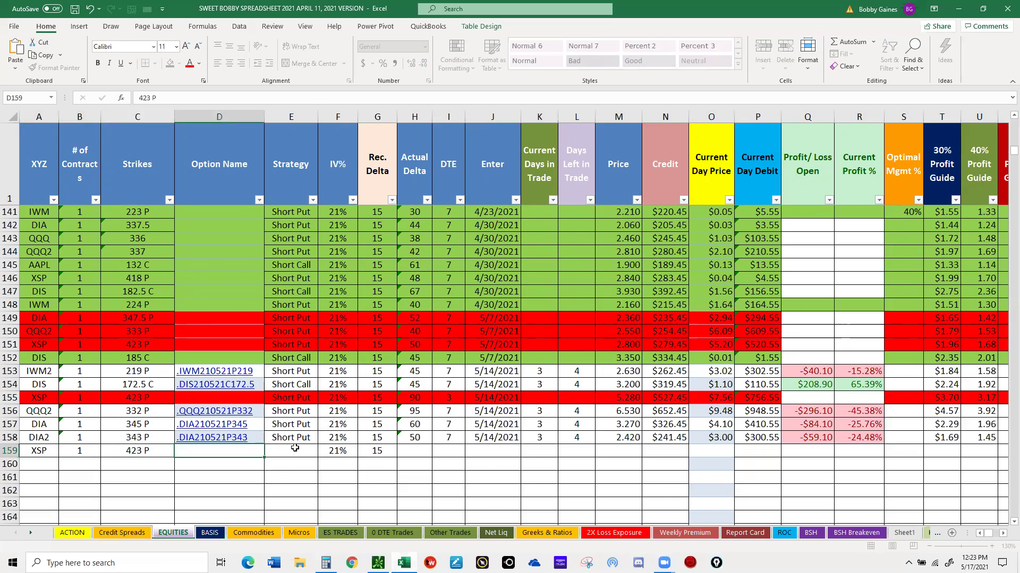
# Set the strategy of the new XSP 423 P trade in row 159 to Short Put.
pyautogui.press('Tab')
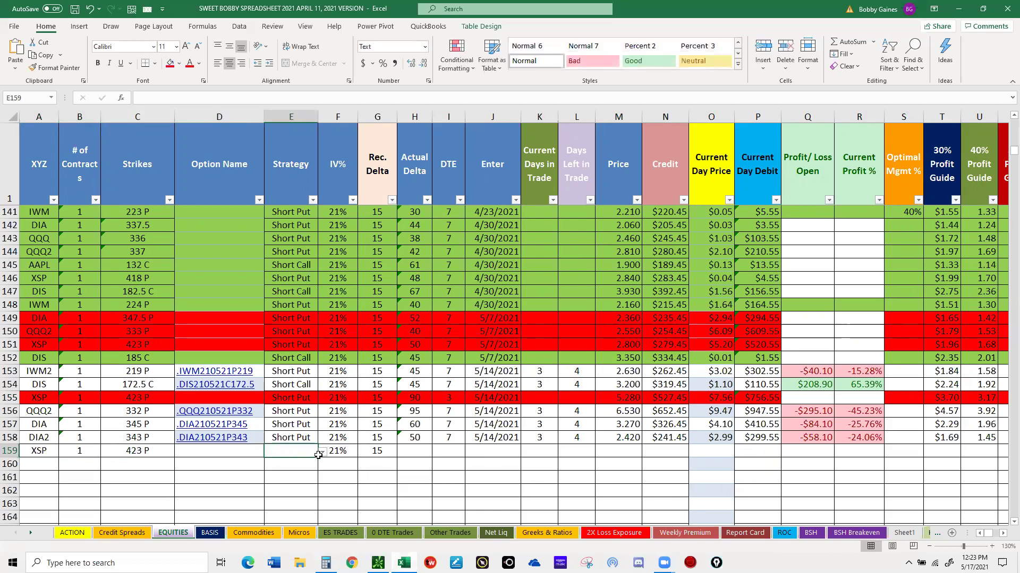
pyautogui.click(322, 452)
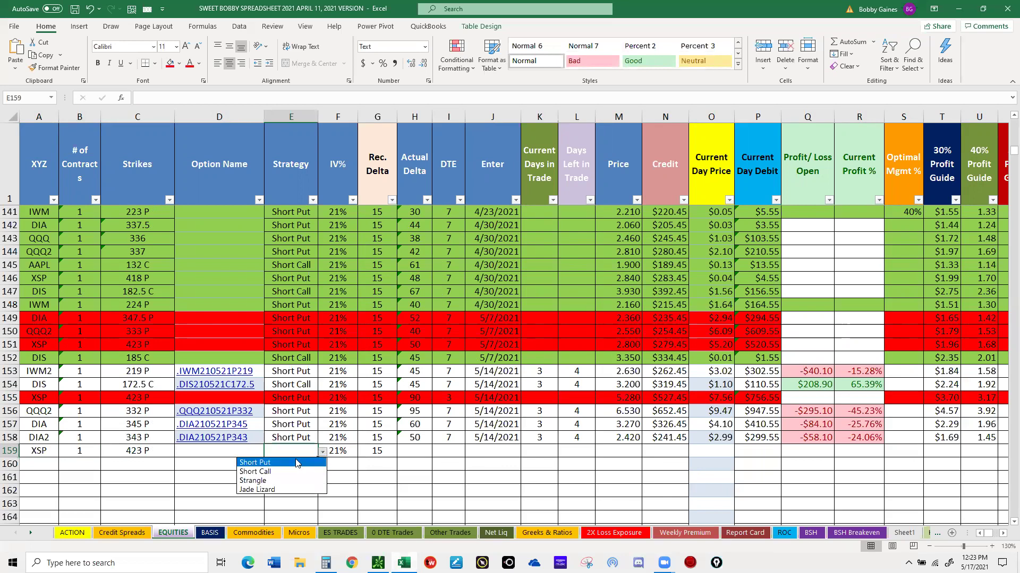
pyautogui.click(297, 463)
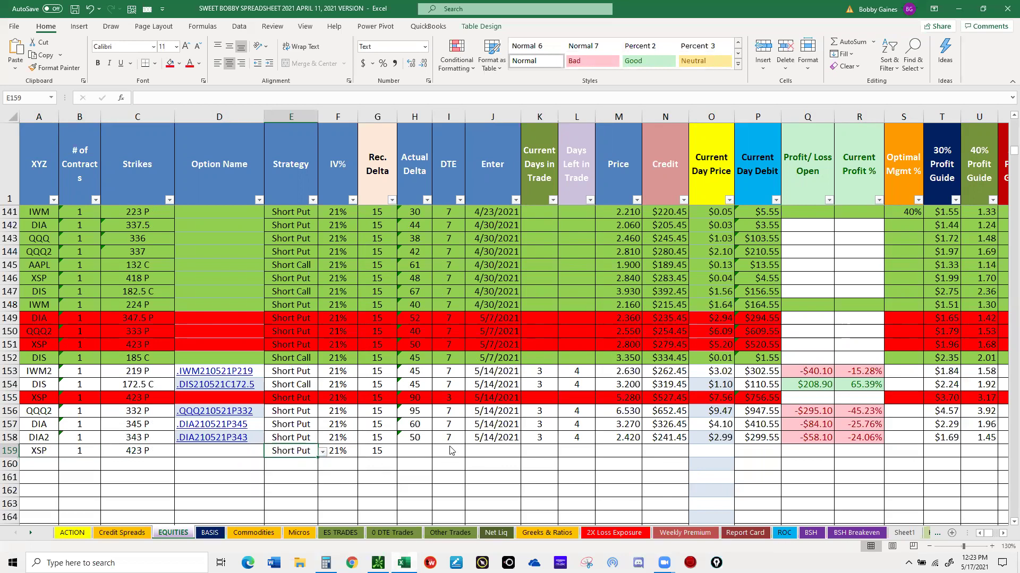
# Enter a DTE of 4 and an entry date of 5/17/21 for the XSP trade in row 159.
pyautogui.click(480, 450)
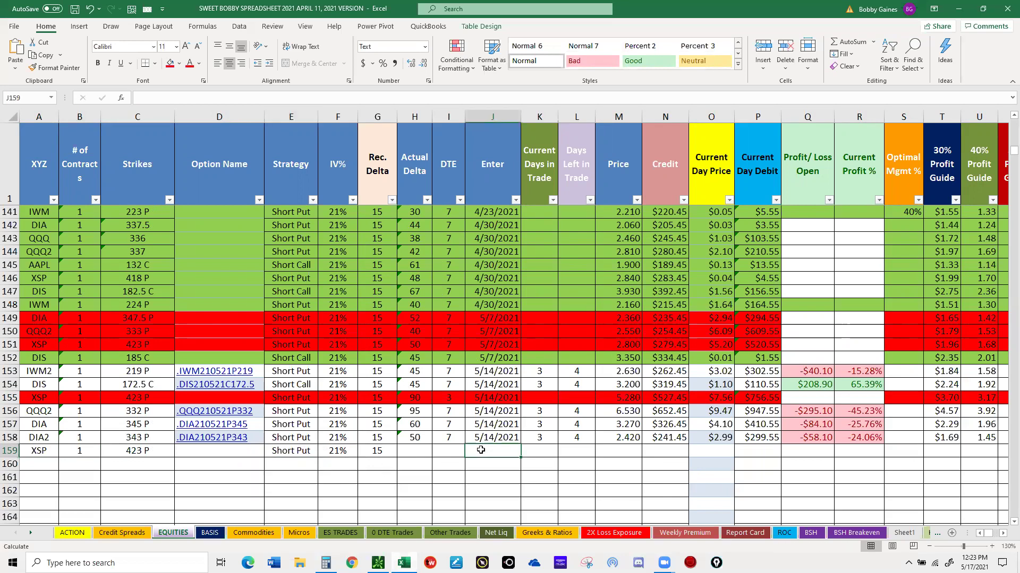
pyautogui.click(453, 452)
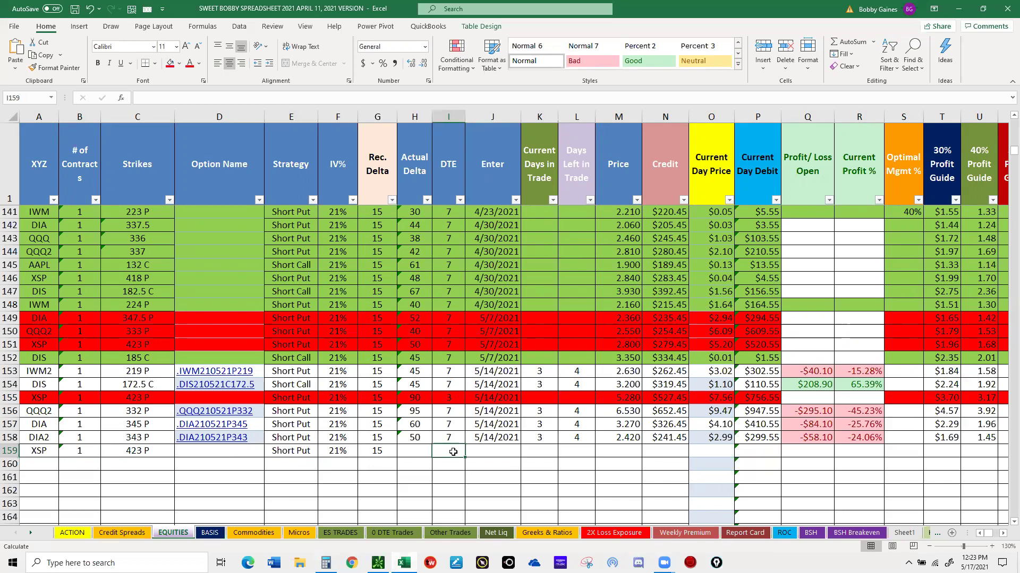
pyautogui.write('4')
pyautogui.click(481, 451)
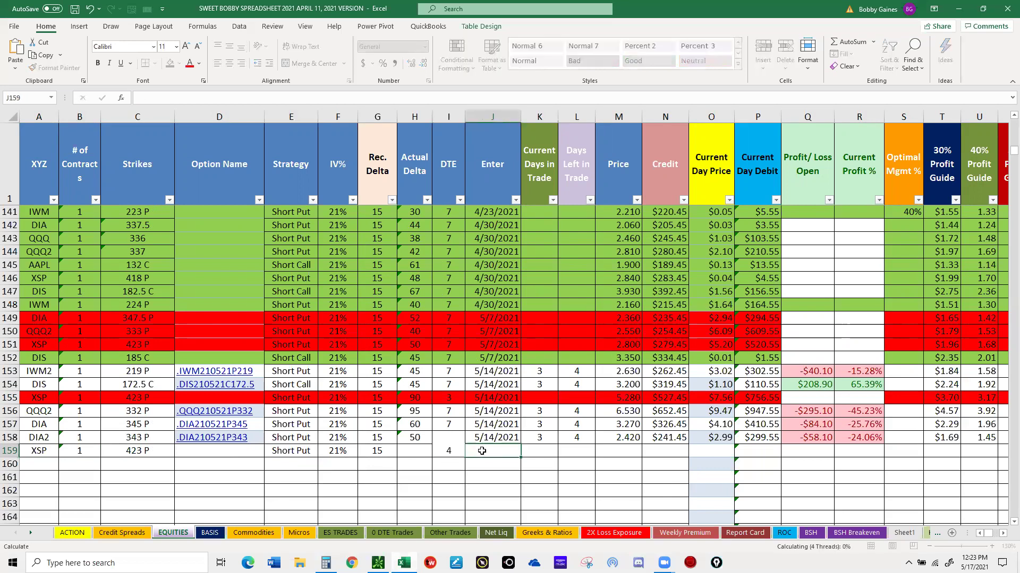
pyautogui.doubleClick(481, 450)
pyautogui.write('5/17/21')
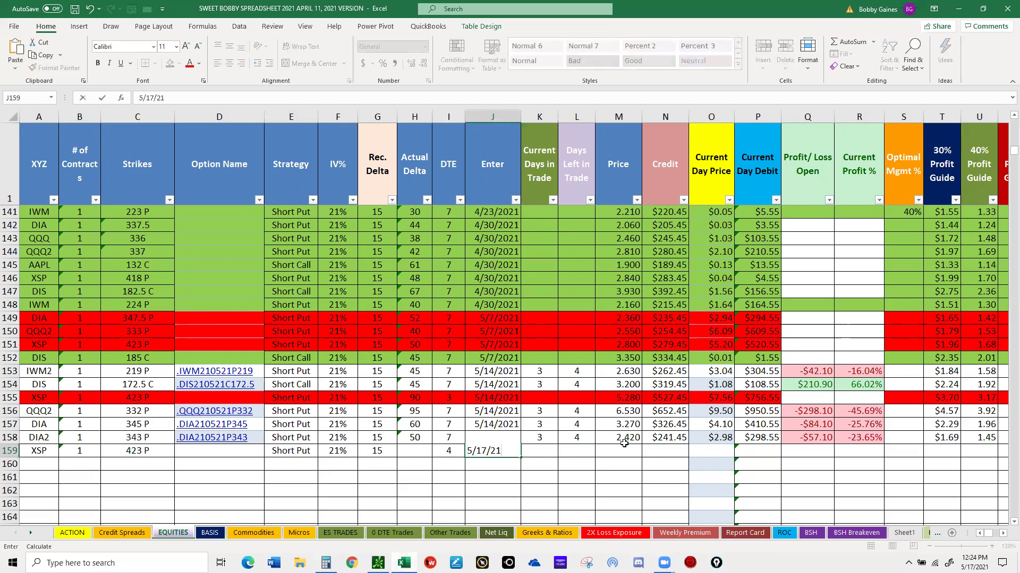
# Check the sold XSP 423 put's fill price in thinkorswim and enter 8.02 as the row 159 price in Excel.
pyautogui.press('Tab')
pyautogui.press('Tab')
pyautogui.press('Tab')
pyautogui.moveTo(378, 562)
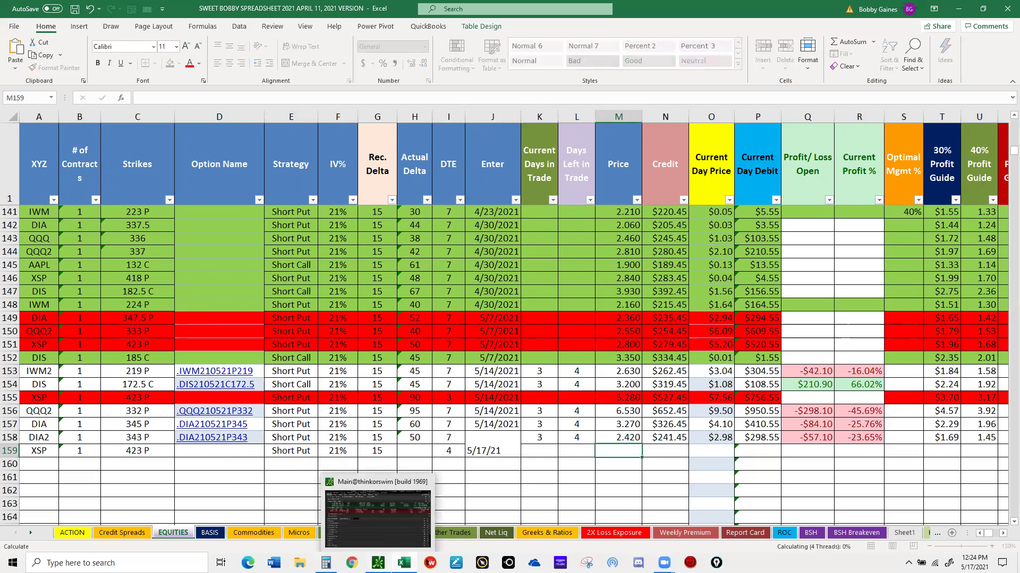
pyautogui.click(378, 515)
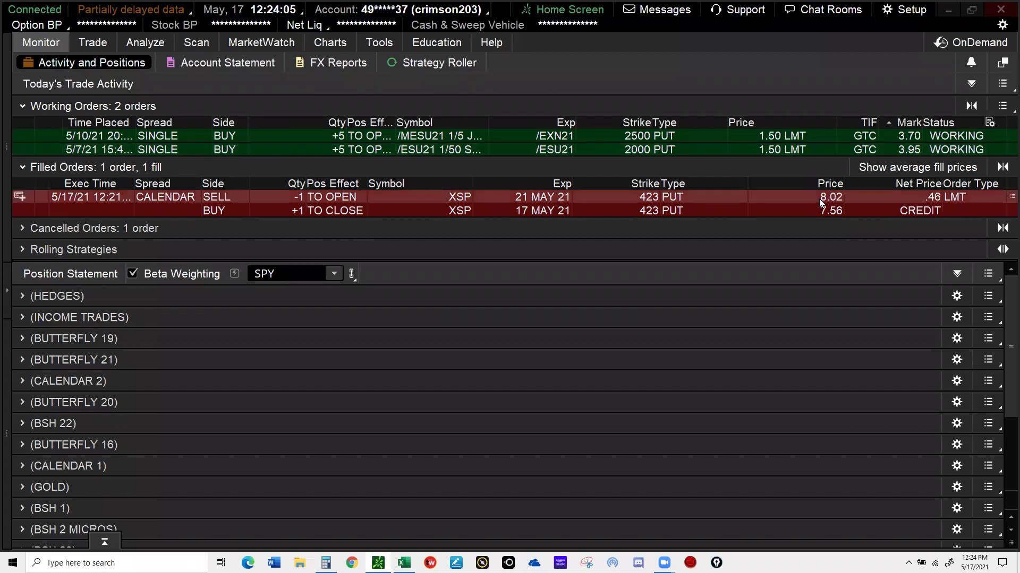
pyautogui.moveTo(377, 562)
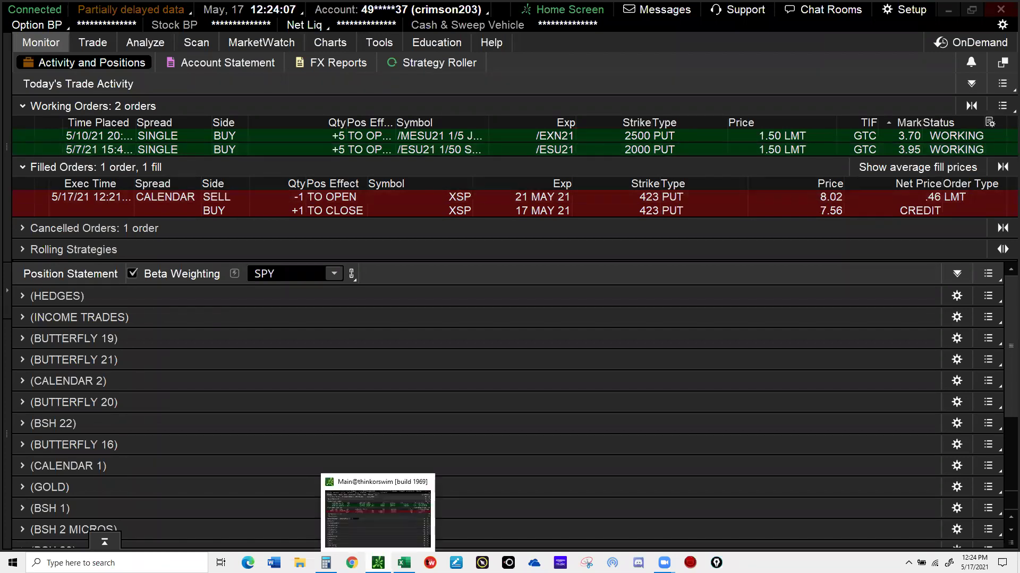
pyautogui.click(427, 545)
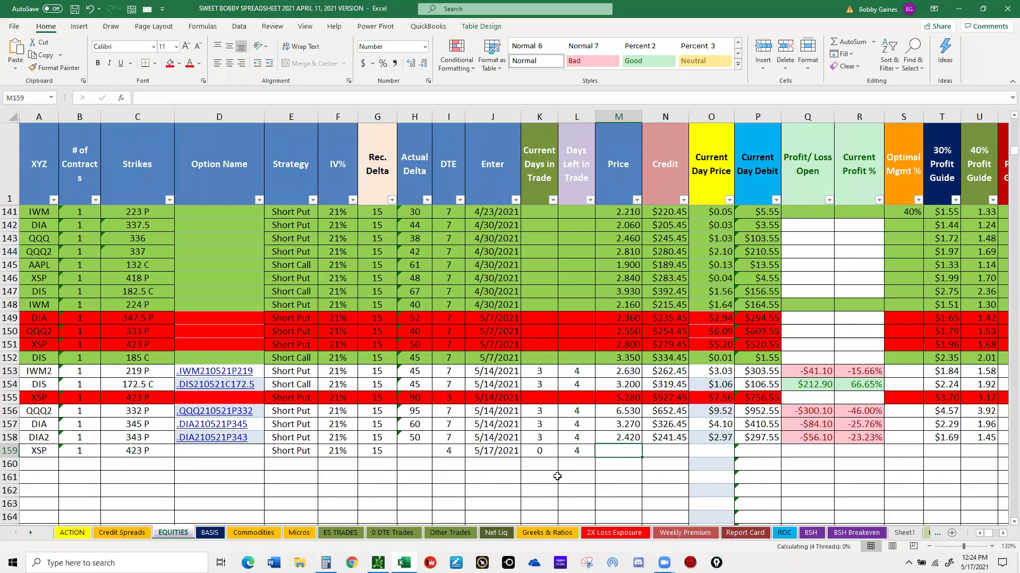
pyautogui.write('8.02')
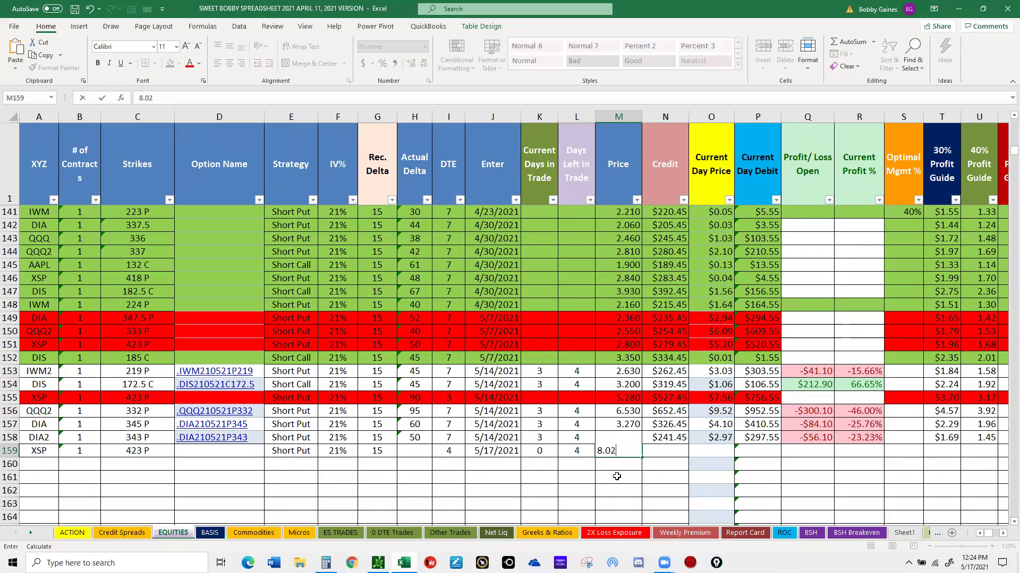
pyautogui.click(653, 464)
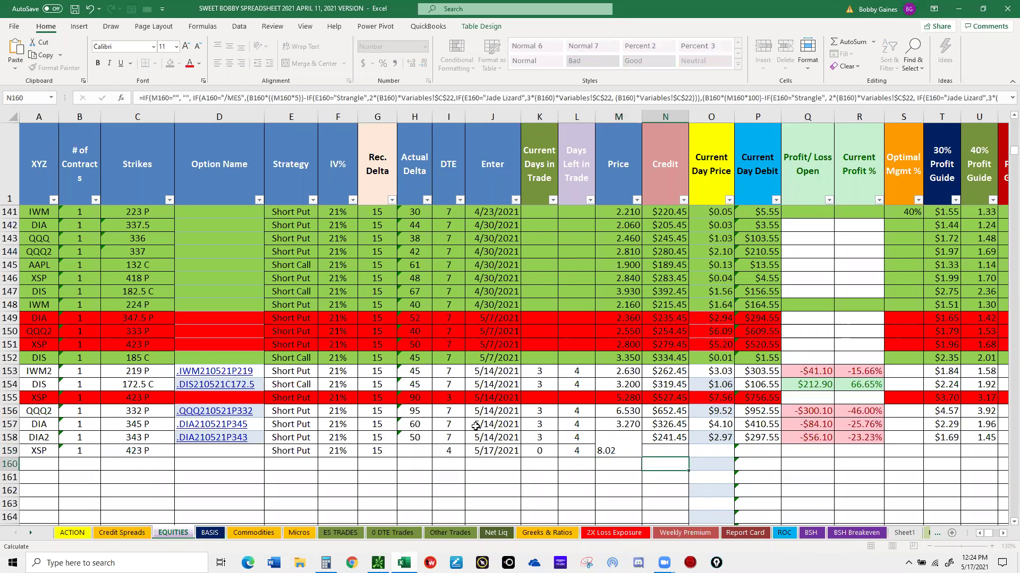
# Switch to thinkorswim's XSP option chain, collapse the 17 MAY 21 expiration and expand 21 MAY 21.
pyautogui.click(422, 446)
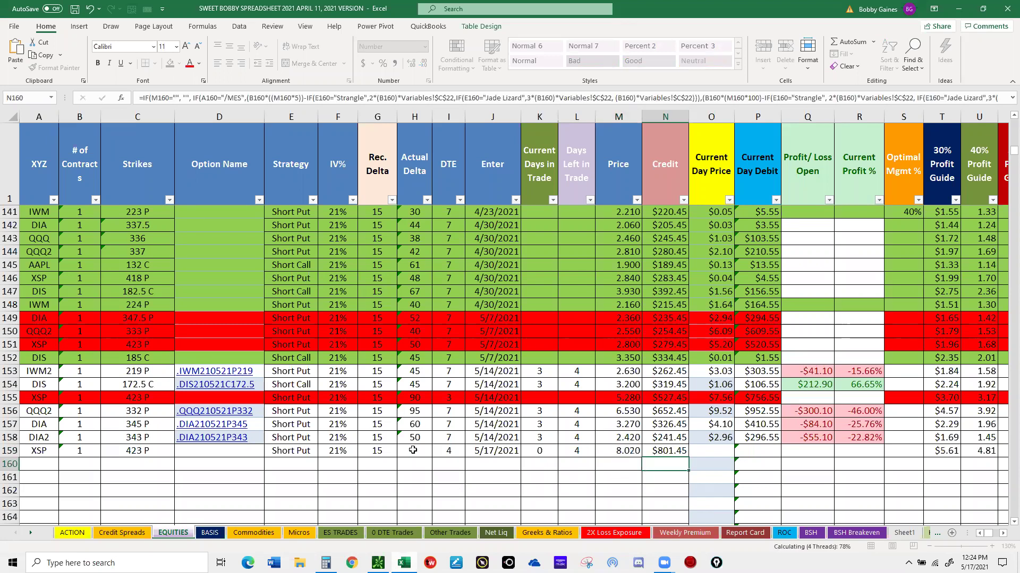
pyautogui.click(381, 552)
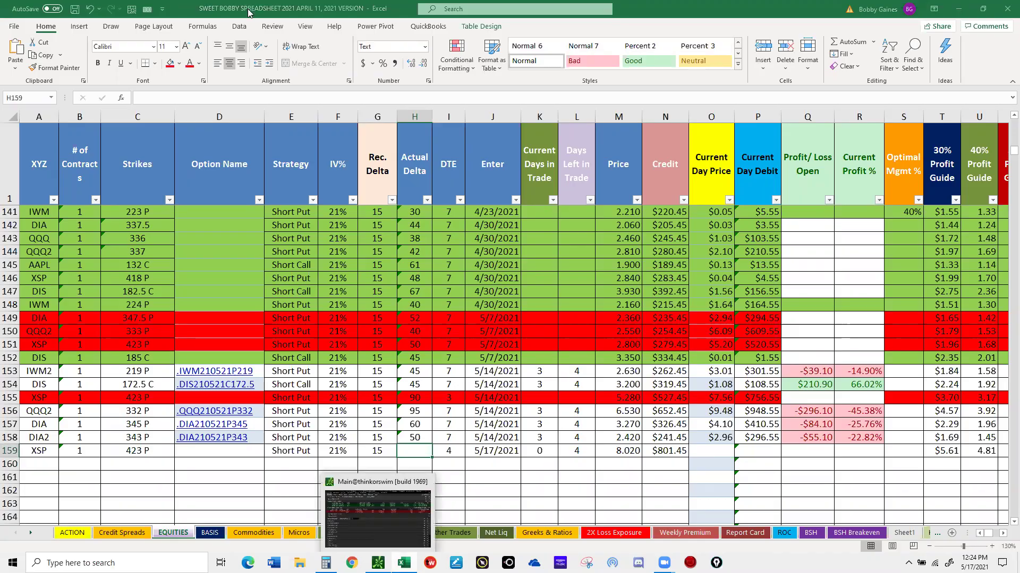
pyautogui.click(91, 43)
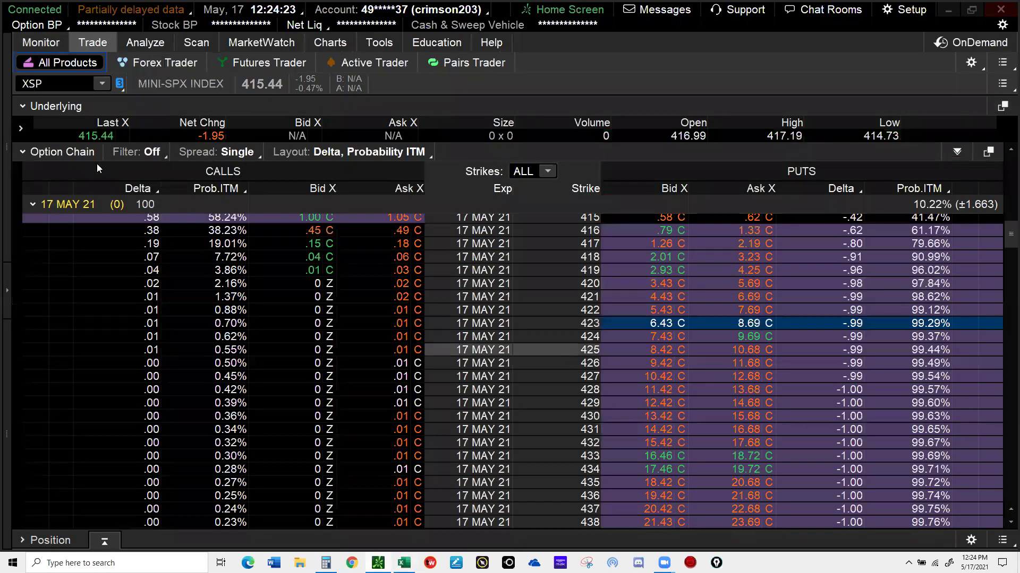
pyautogui.click(31, 205)
pyautogui.click(49, 246)
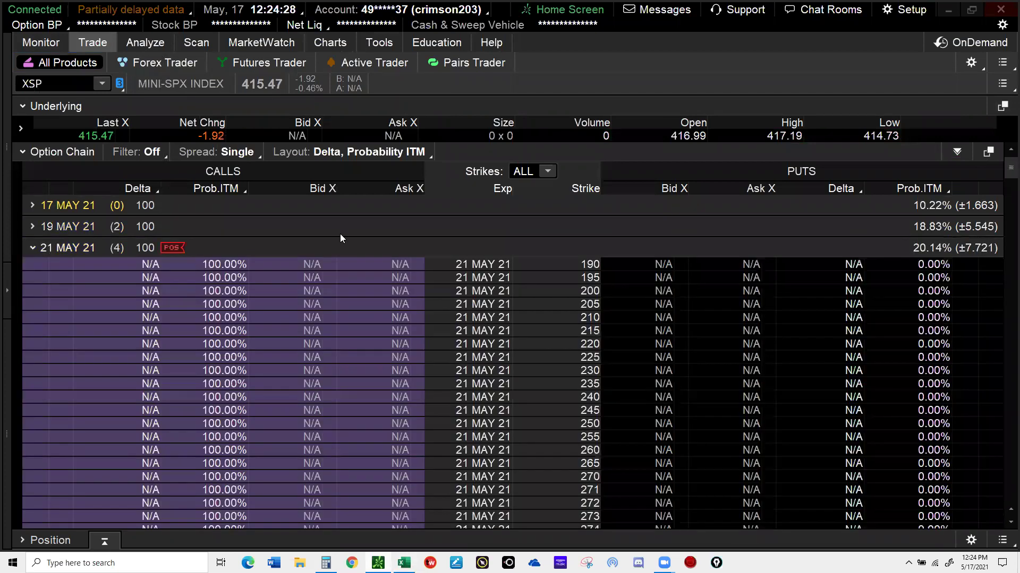
# Copy the 21 MAY 21 423 put's symbol, .XSP210521P423, into the Option Name cell of row 159 in Excel.
pyautogui.scroll(-3, 618, 324)
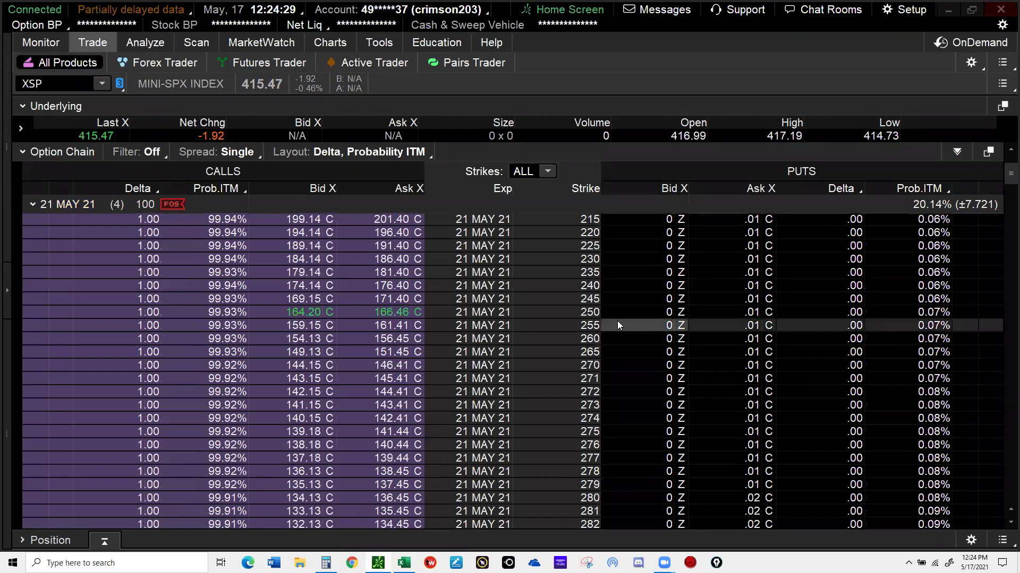
pyautogui.scroll(-3, 617, 323)
pyautogui.scroll(-1, 618, 325)
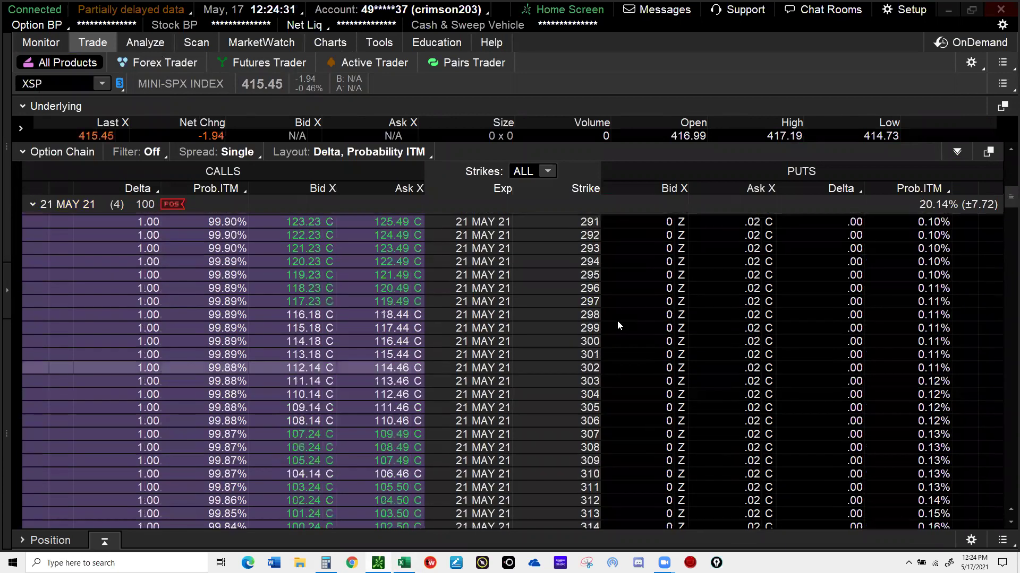
pyautogui.scroll(-2, 617, 325)
pyautogui.scroll(-5, 618, 324)
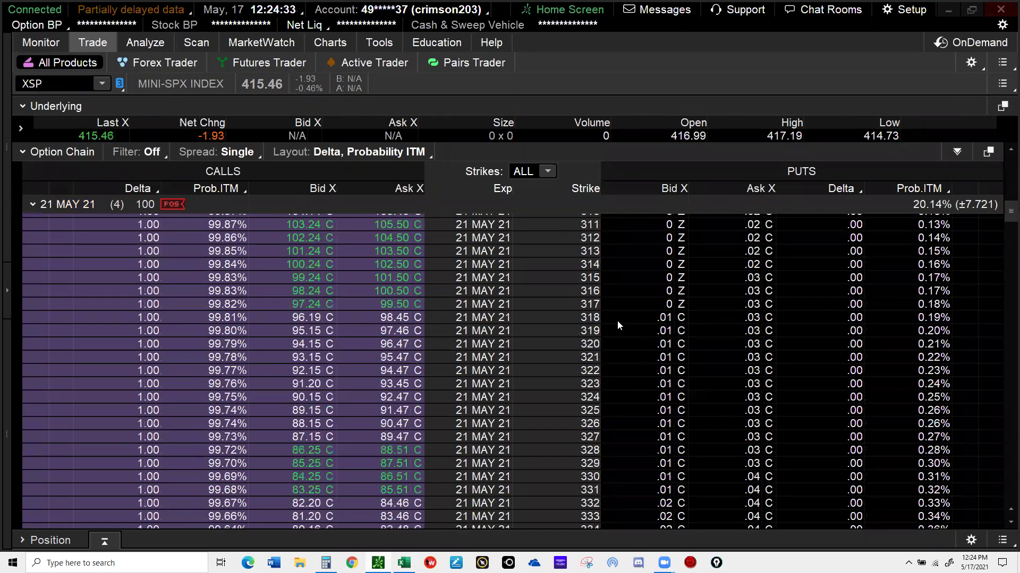
pyautogui.scroll(-5, 617, 325)
pyautogui.scroll(-6, 617, 325)
pyautogui.scroll(-6, 617, 325)
pyautogui.scroll(-12, 617, 321)
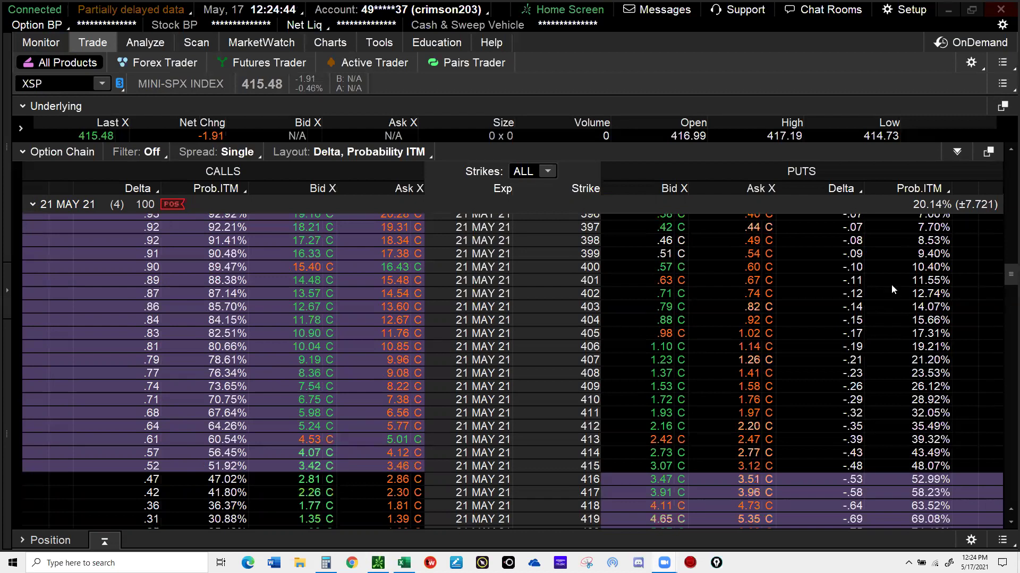
pyautogui.scroll(-3, 885, 291)
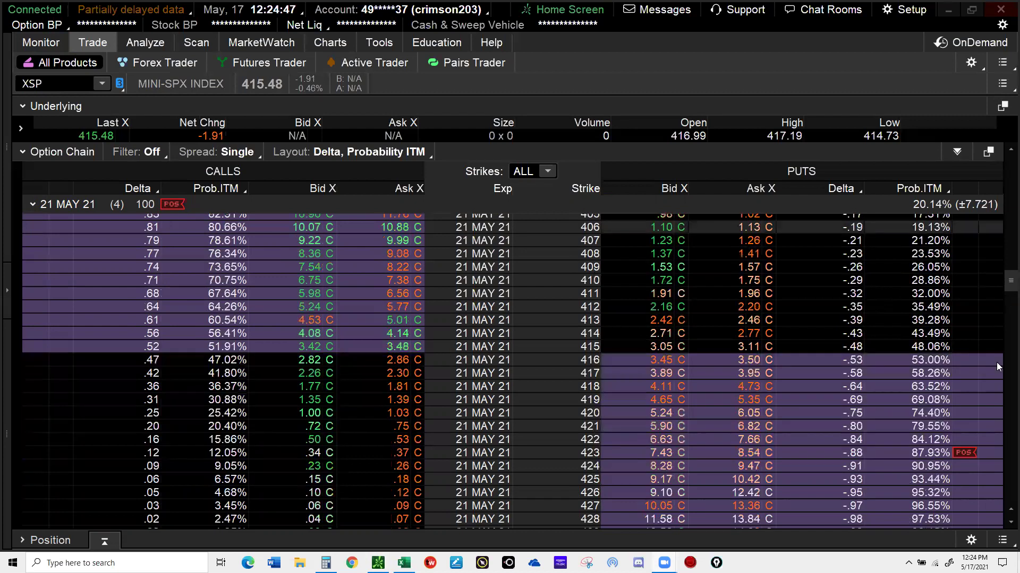
pyautogui.scroll(-3, 914, 344)
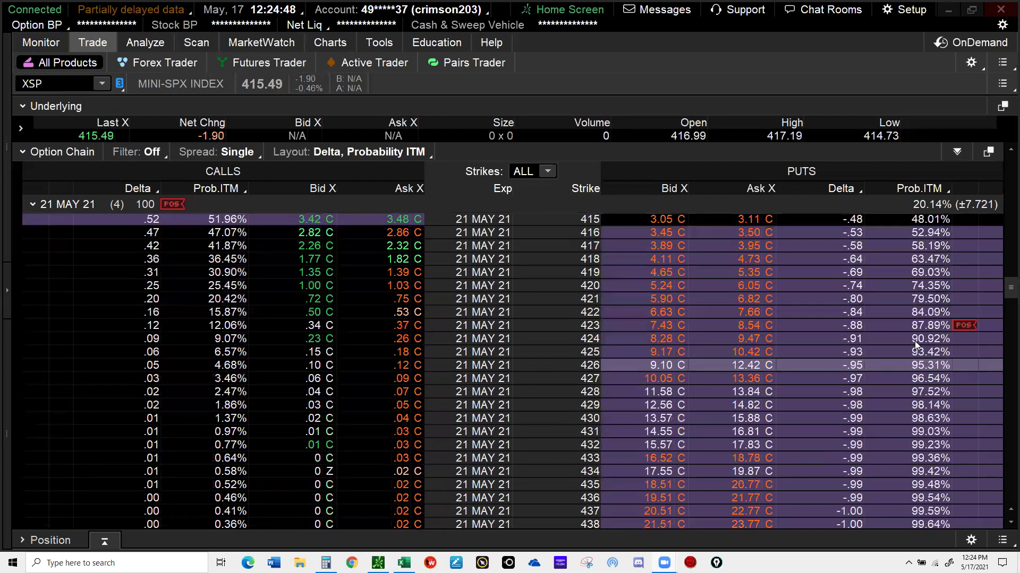
pyautogui.rightClick(667, 326)
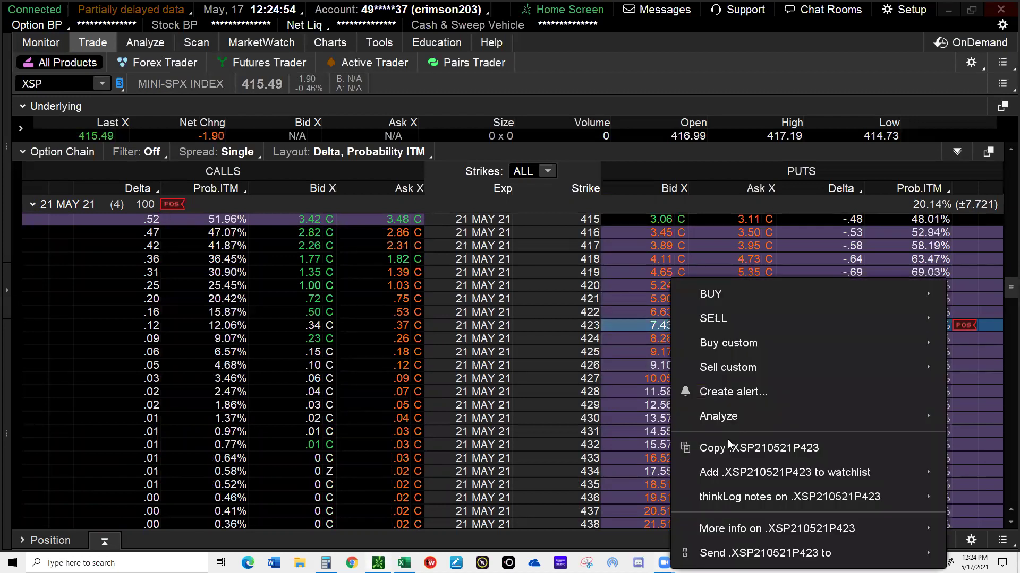
pyautogui.click(727, 449)
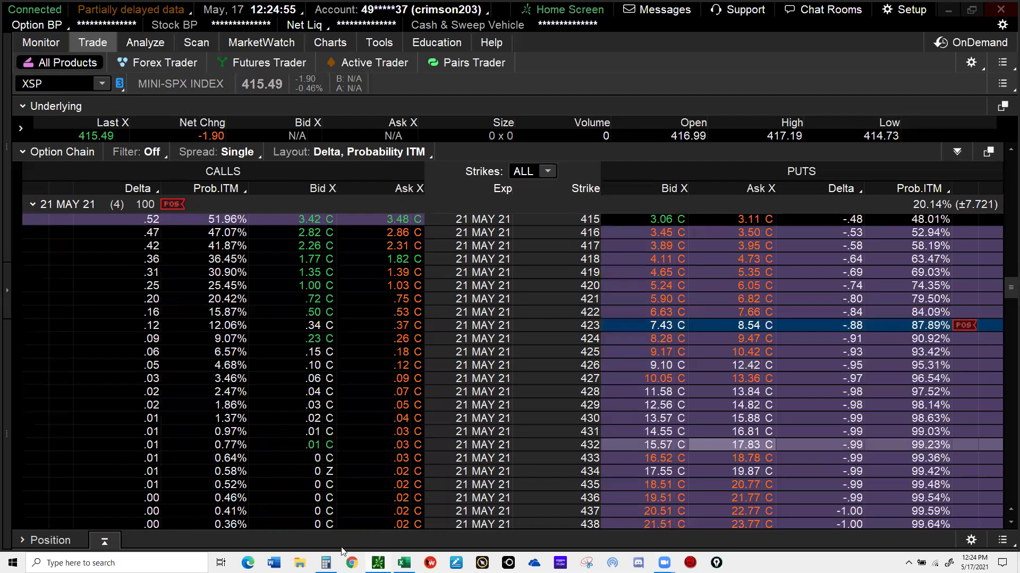
pyautogui.moveTo(403, 563)
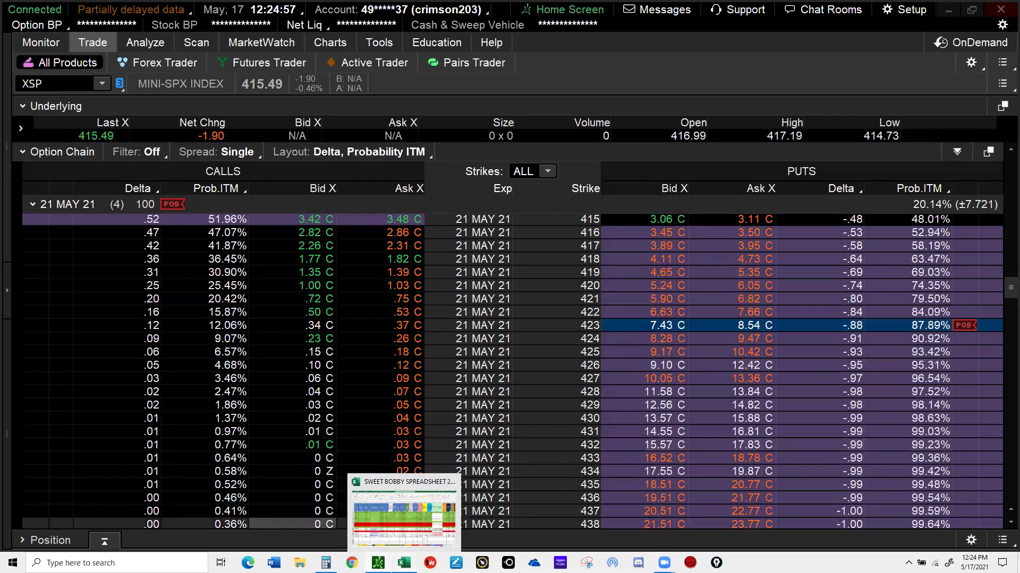
pyautogui.click(380, 559)
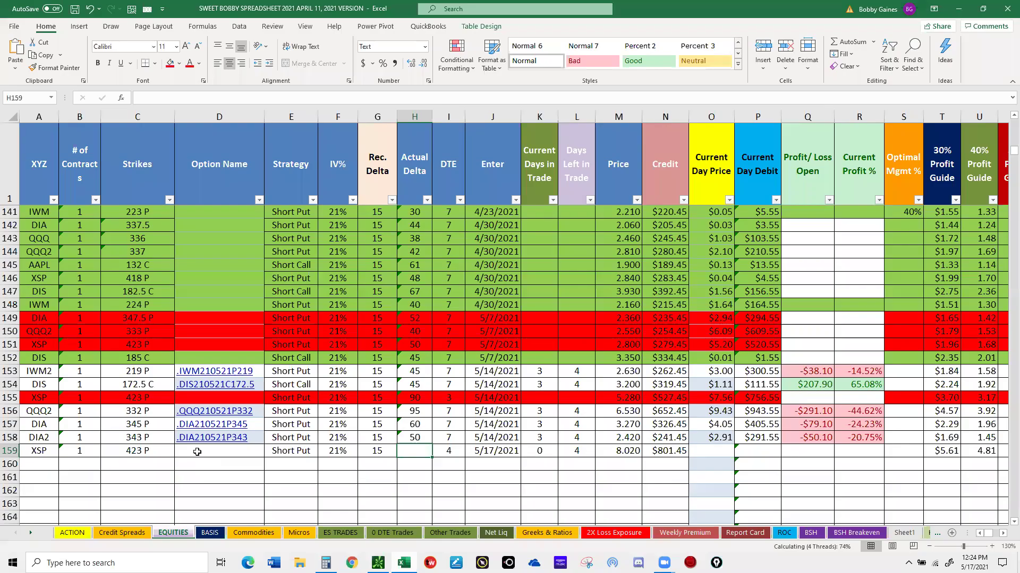
pyautogui.click(197, 452)
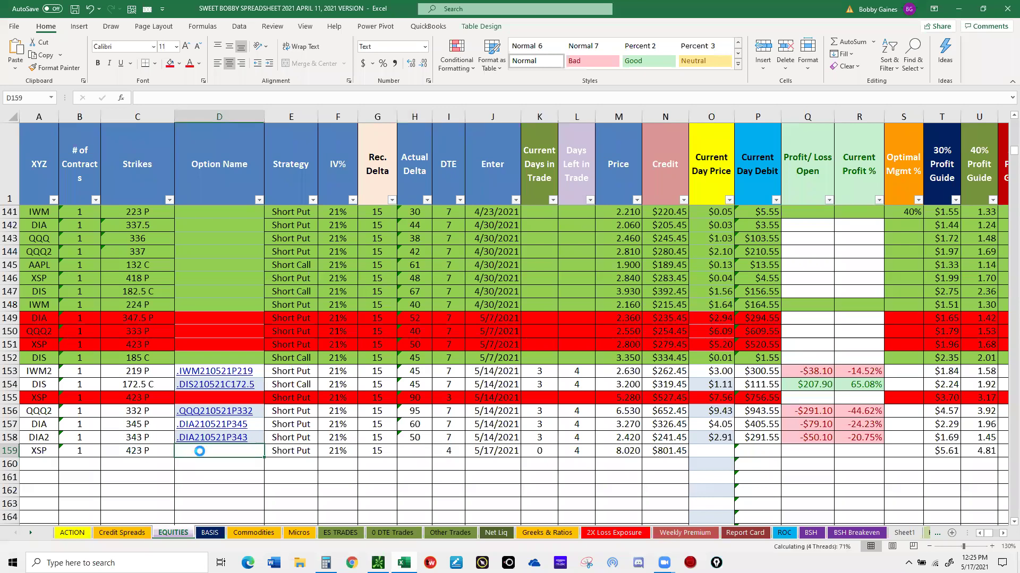
pyautogui.hotkey('ctrl', 'v')
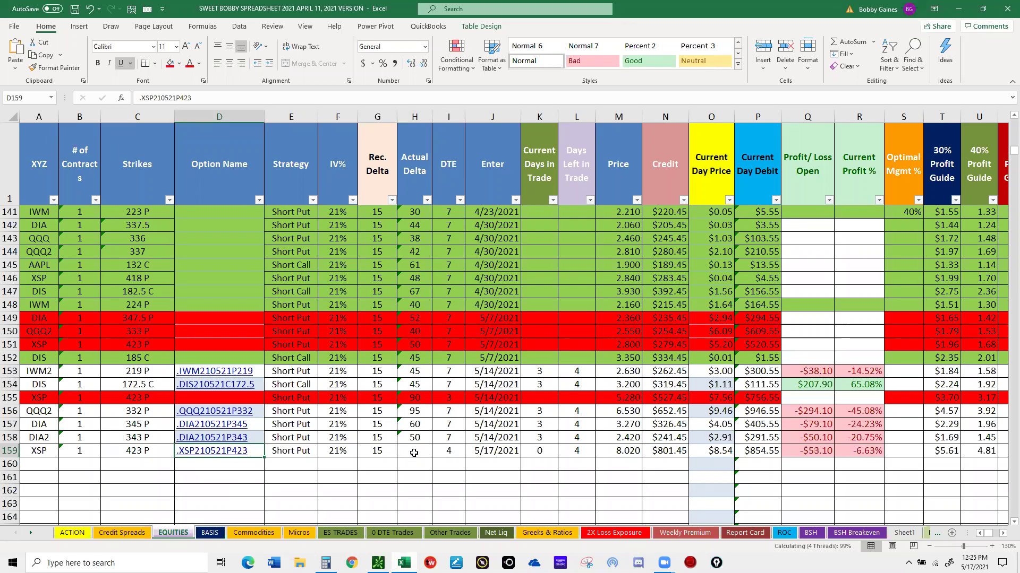
# Recheck the 423 put in the thinkorswim option chain and enter 87 as the actual delta in row 159 in Excel.
pyautogui.press('Right')
pyautogui.press('Right')
pyautogui.press('Right')
pyautogui.press('Right')
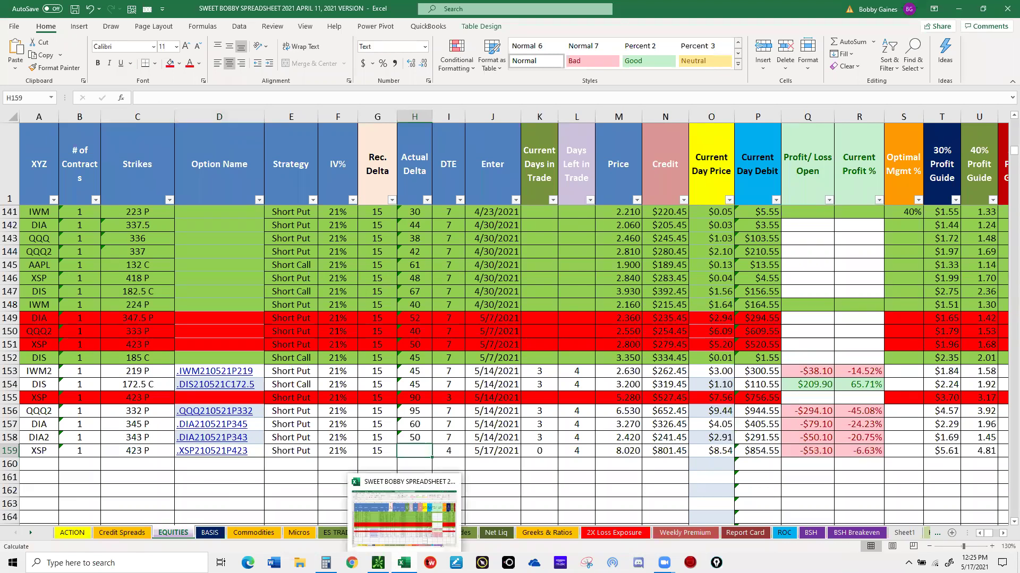
pyautogui.click(403, 562)
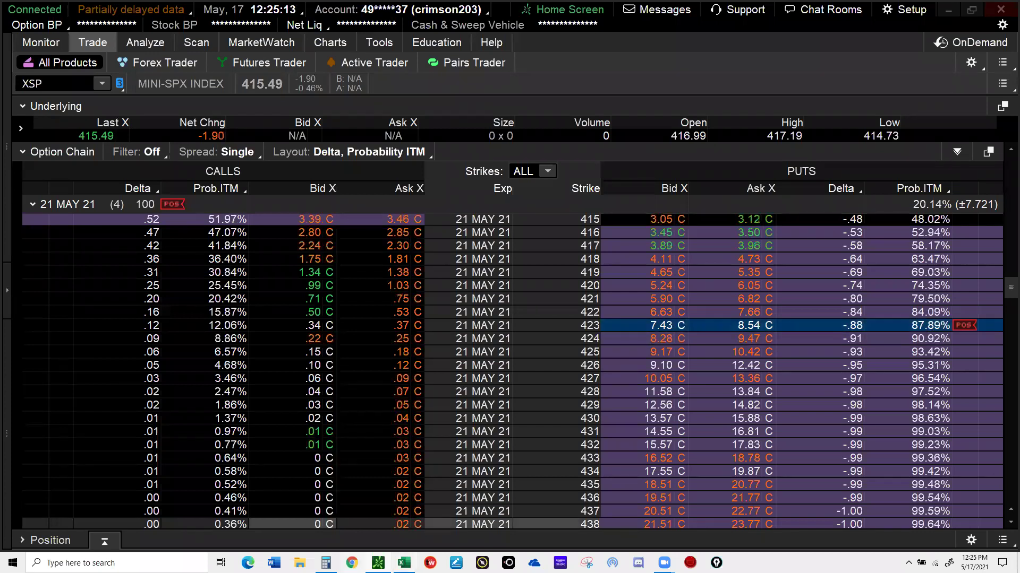
pyautogui.moveTo(404, 562)
pyautogui.click(426, 537)
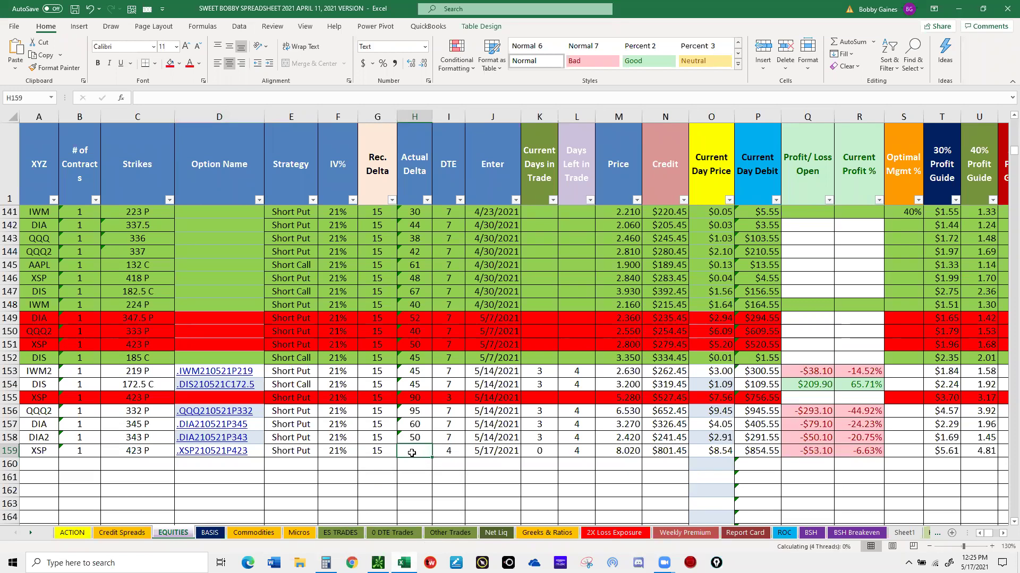
pyautogui.write('87')
pyautogui.press('Return')
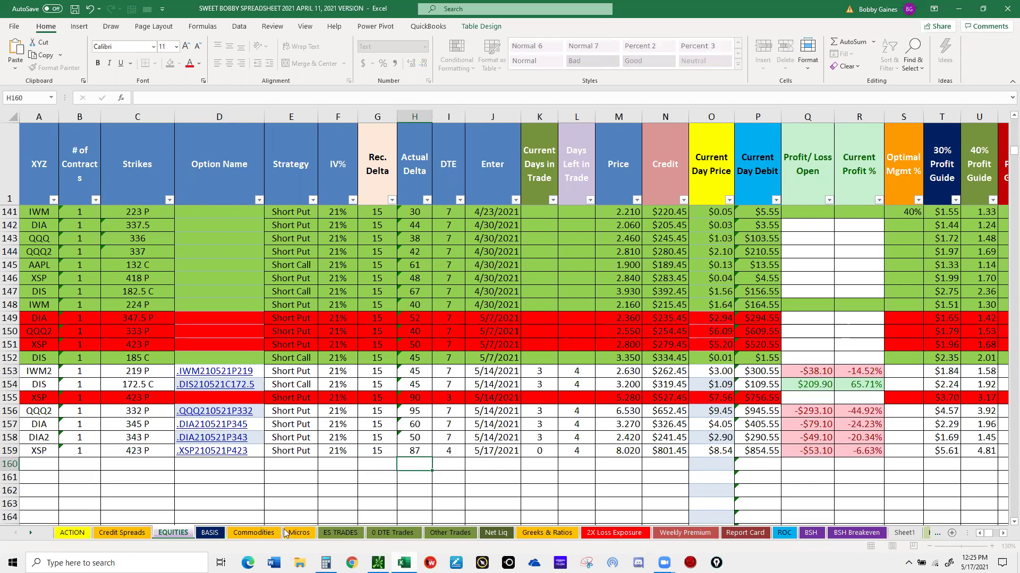
# Open the Micros sheet and check the open profit of the 3780 P trade in row 90.
pyautogui.click(298, 532)
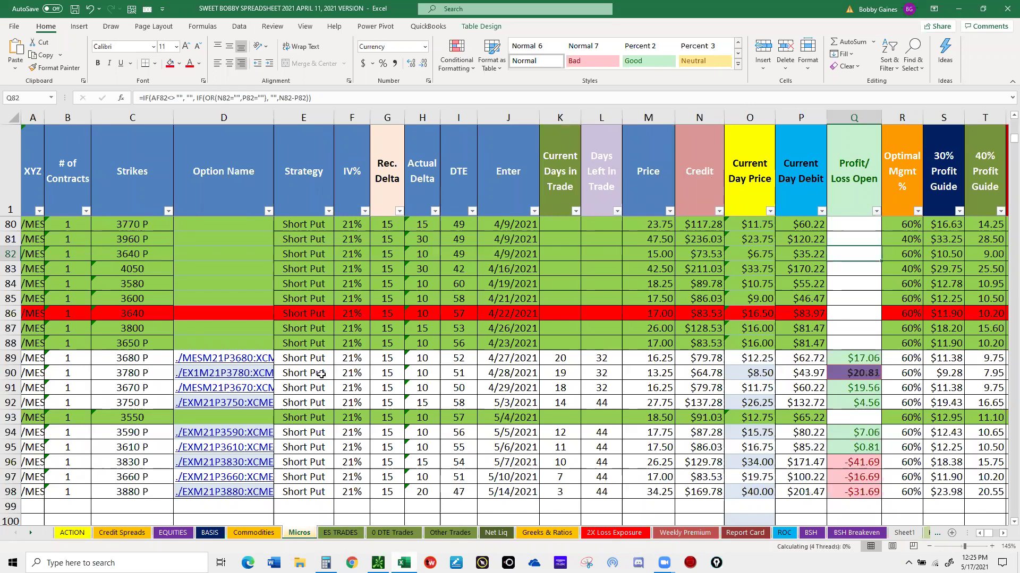
pyautogui.click(861, 374)
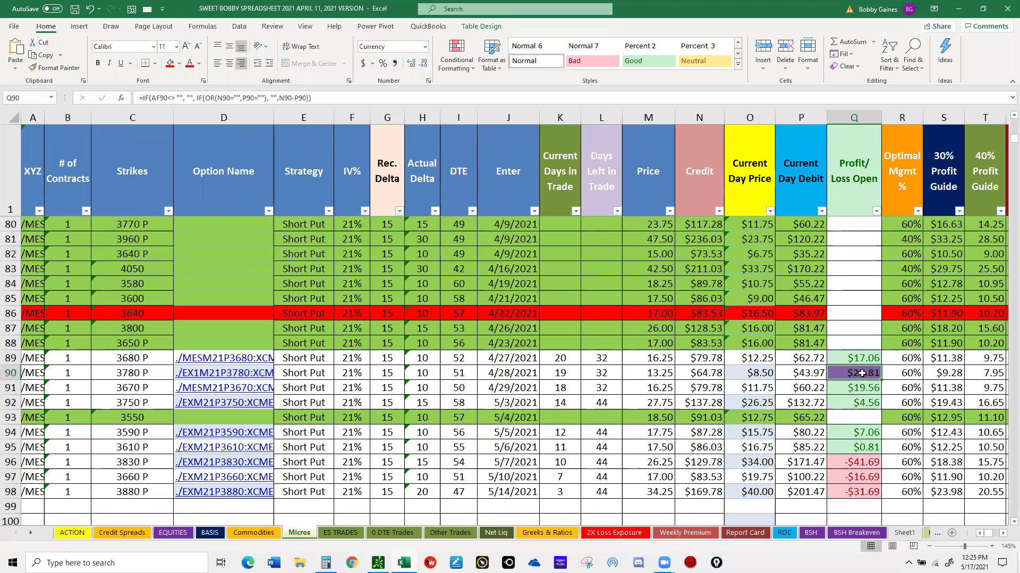
pyautogui.click(131, 375)
pyautogui.click(869, 374)
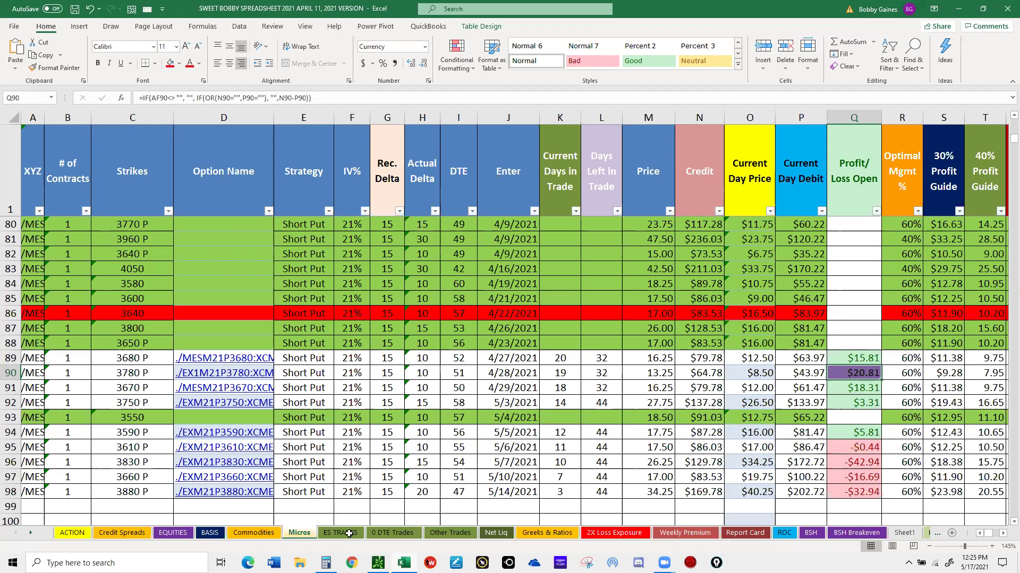
# Switch to thinkorswim and expand the INCOME TRADES group's /MES positions in the monitored position statement.
pyautogui.moveTo(378, 562)
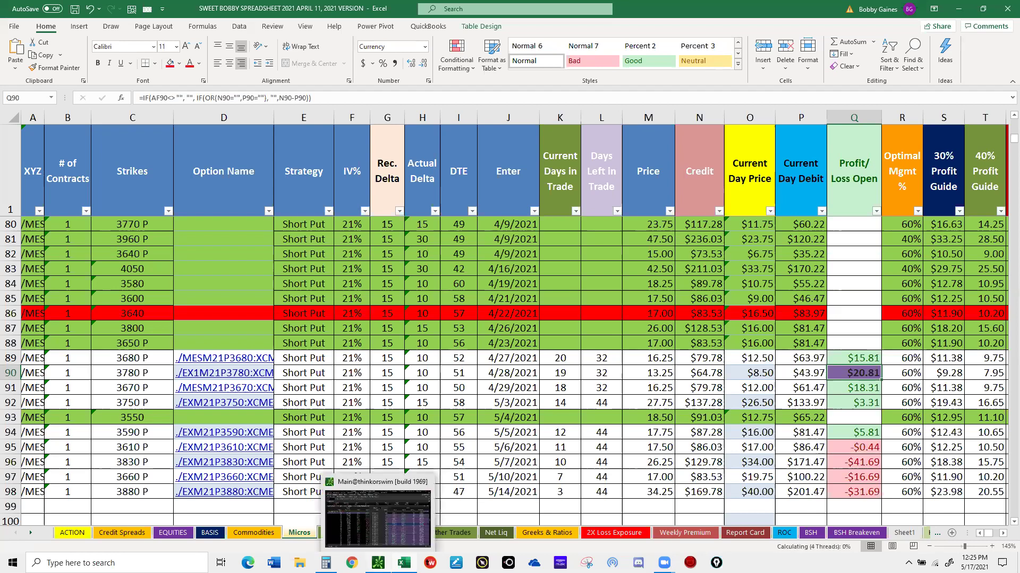
pyautogui.click(378, 512)
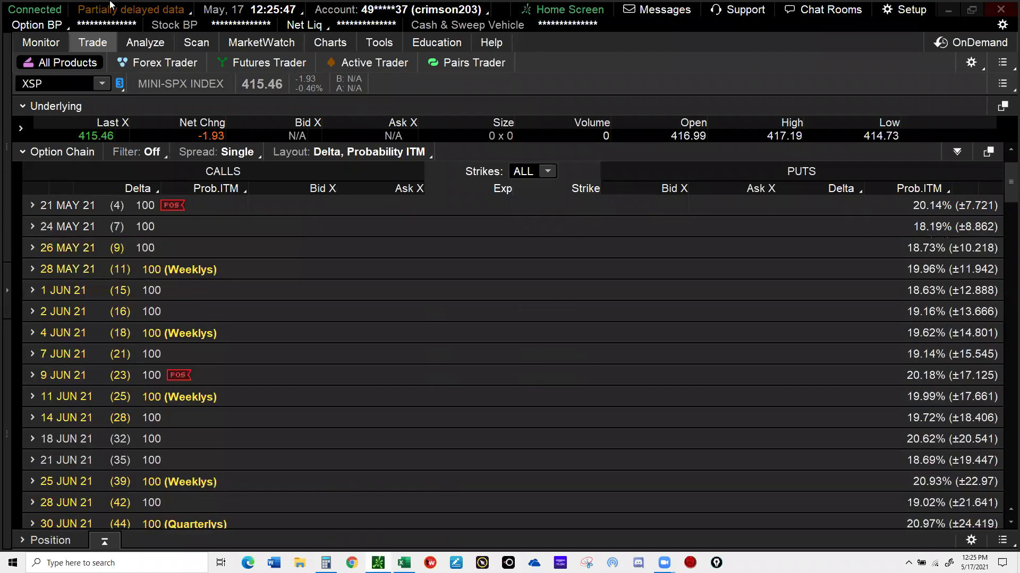
pyautogui.click(39, 44)
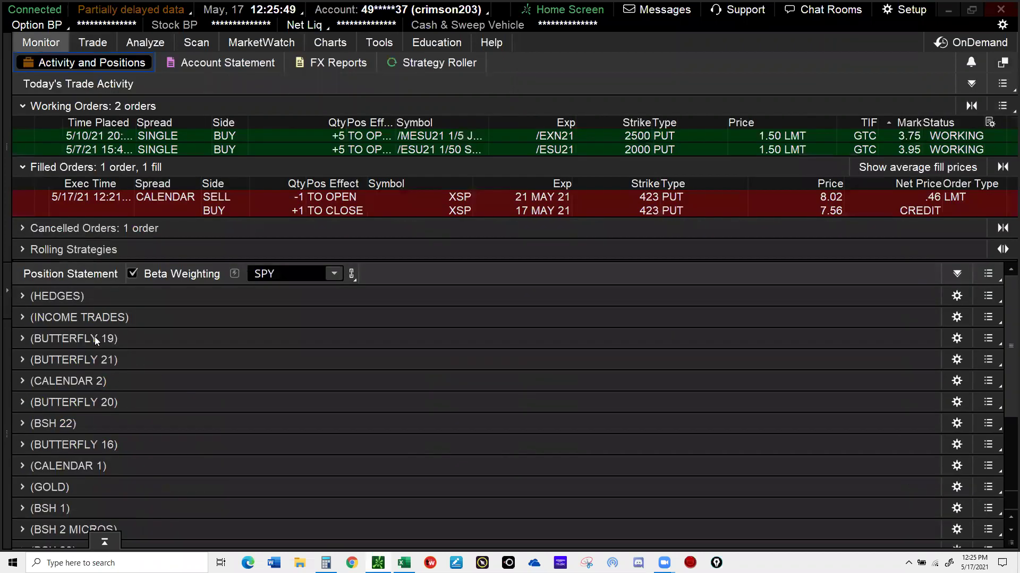
pyautogui.click(51, 319)
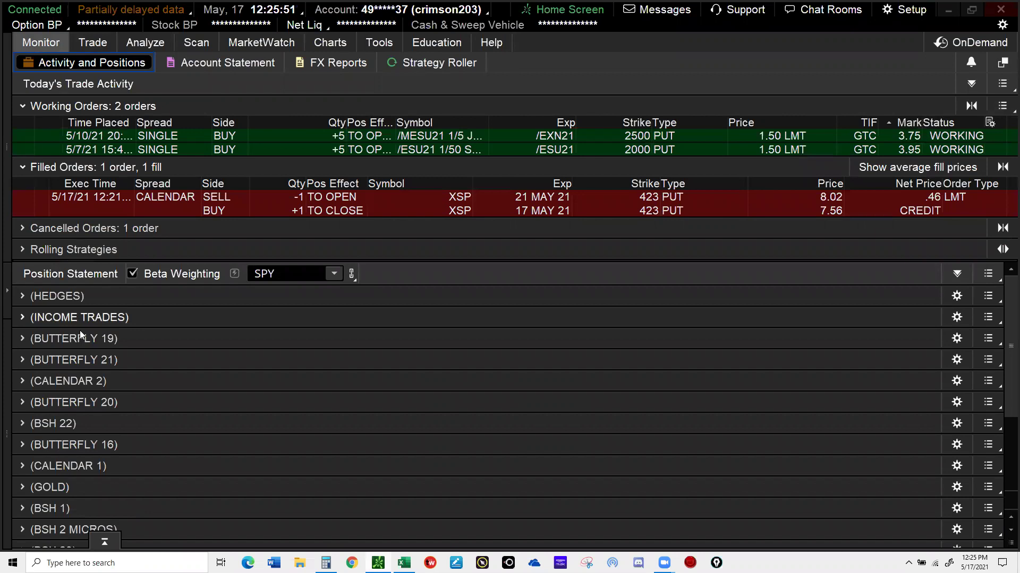
pyautogui.click(119, 347)
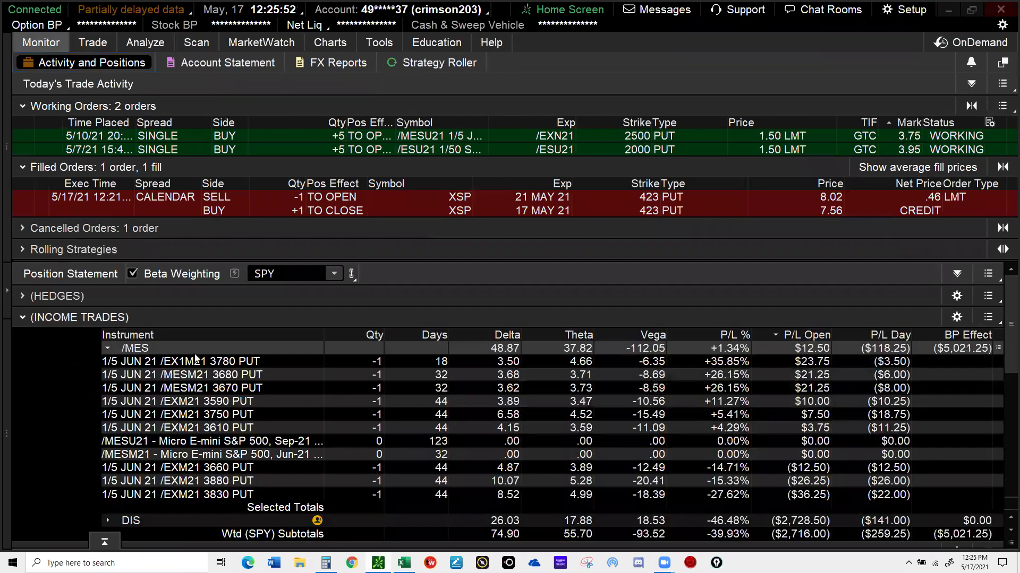
# Create and send a closing order buying +1 /MESM21 /EX1M21 3780 PUT at 8.50 LMT, DAY.
pyautogui.rightClick(227, 363)
pyautogui.moveTo(286, 336)
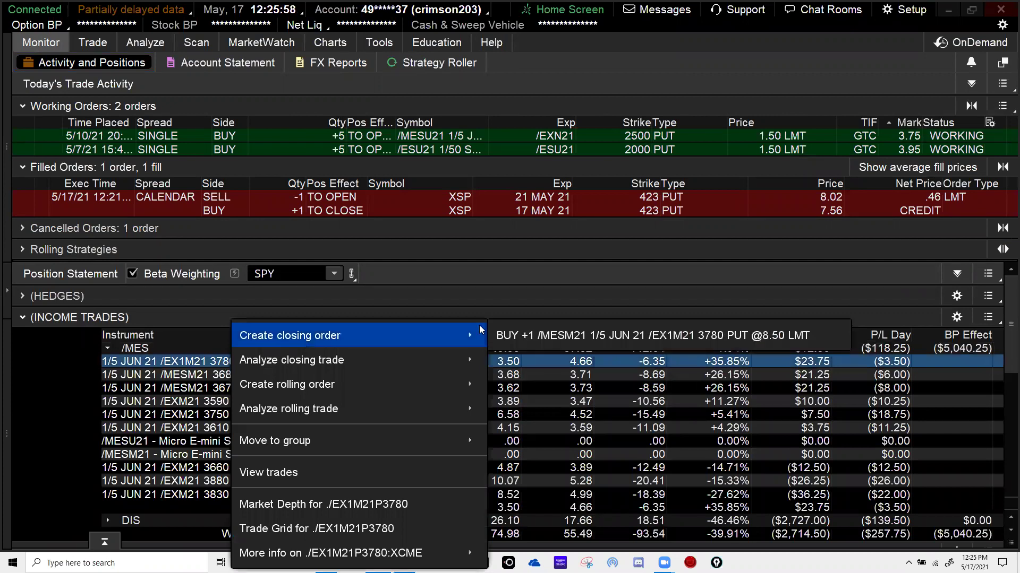
pyautogui.click(550, 334)
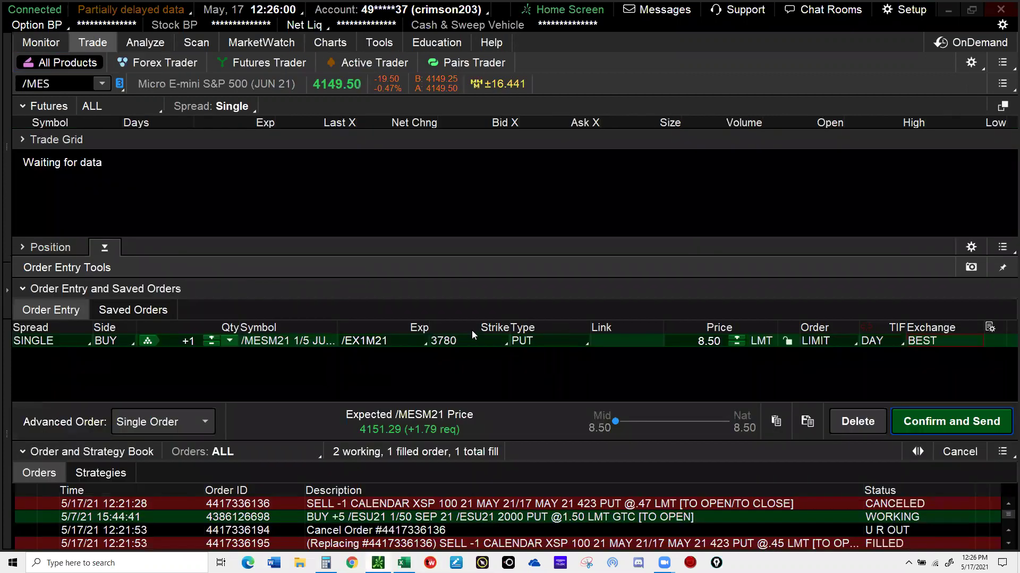
pyautogui.click(926, 423)
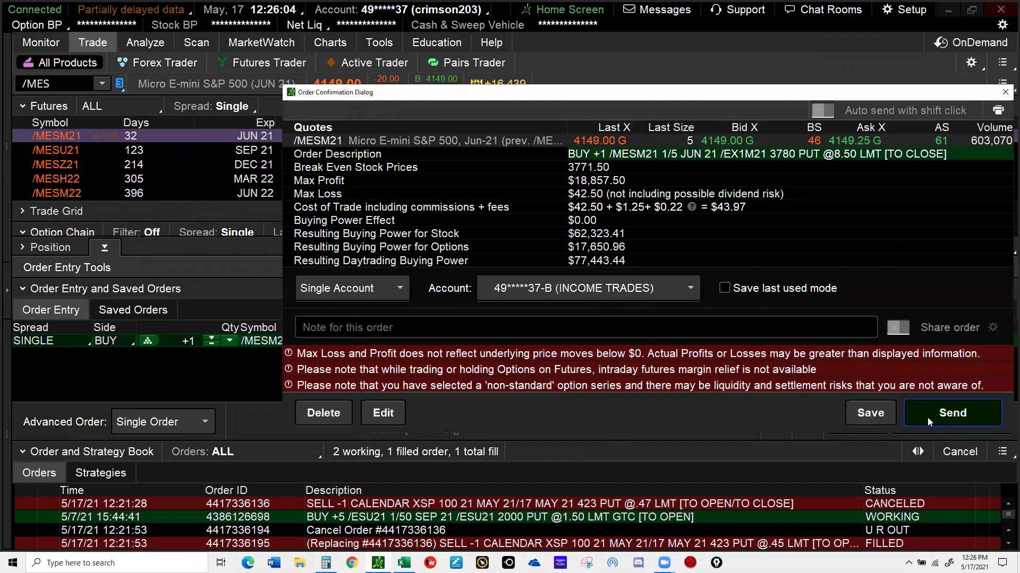
pyautogui.click(927, 418)
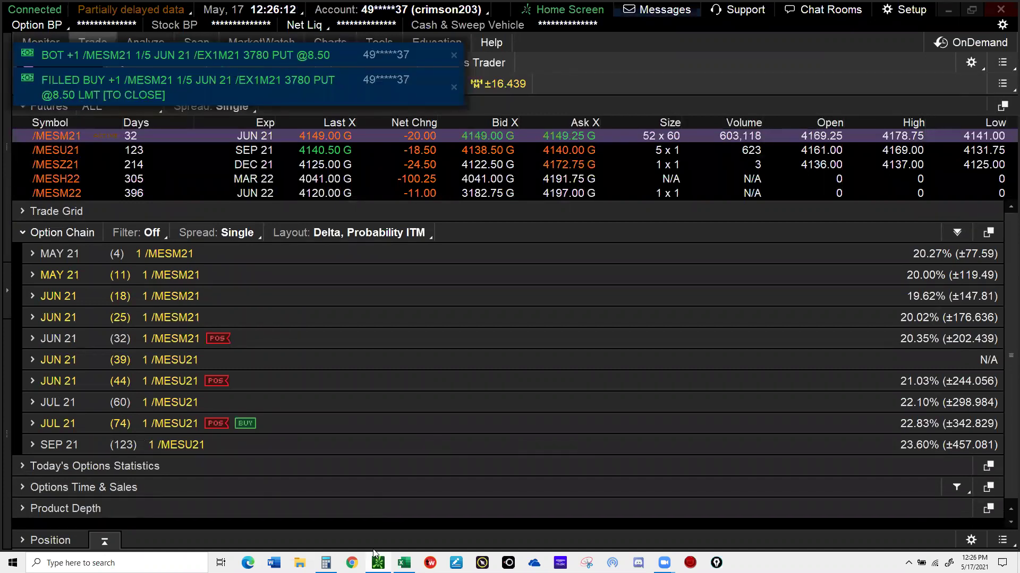
# Return to the Excel workbook, clear the option name in row 90 and set its Current Day Price to 8.50.
pyautogui.moveTo(374, 552)
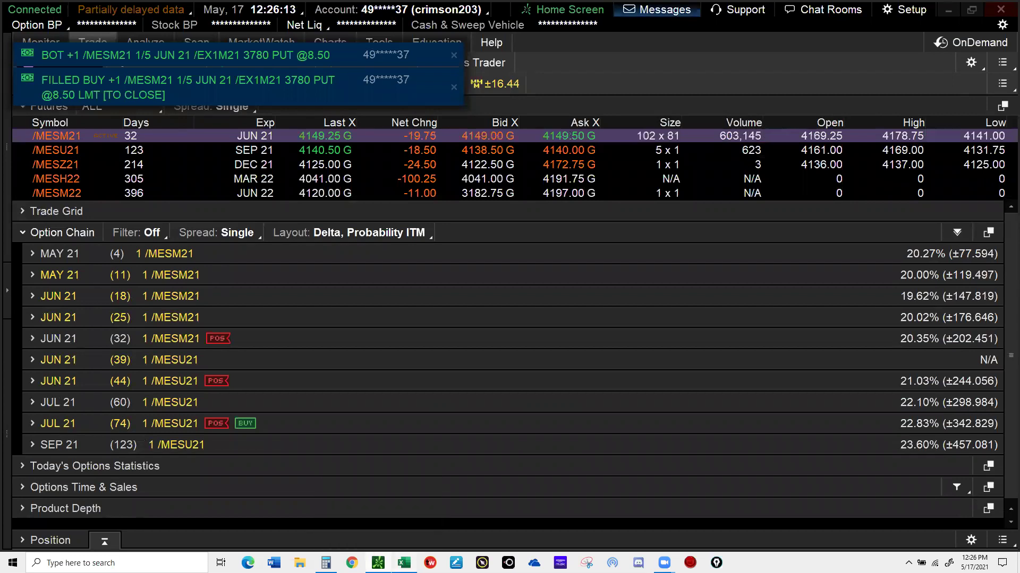
pyautogui.hotkey('alt', 'Tab')
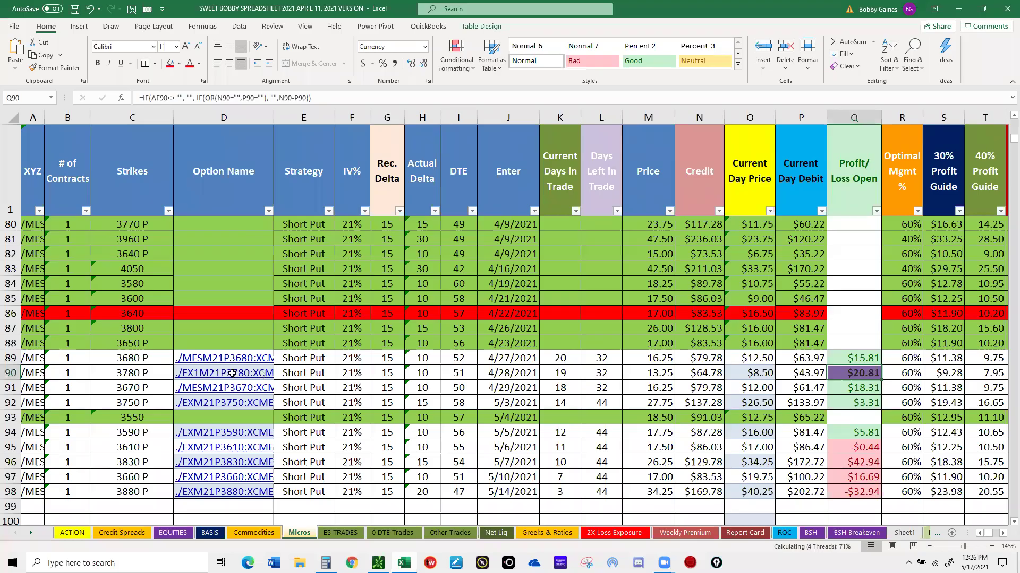
pyautogui.click(230, 373)
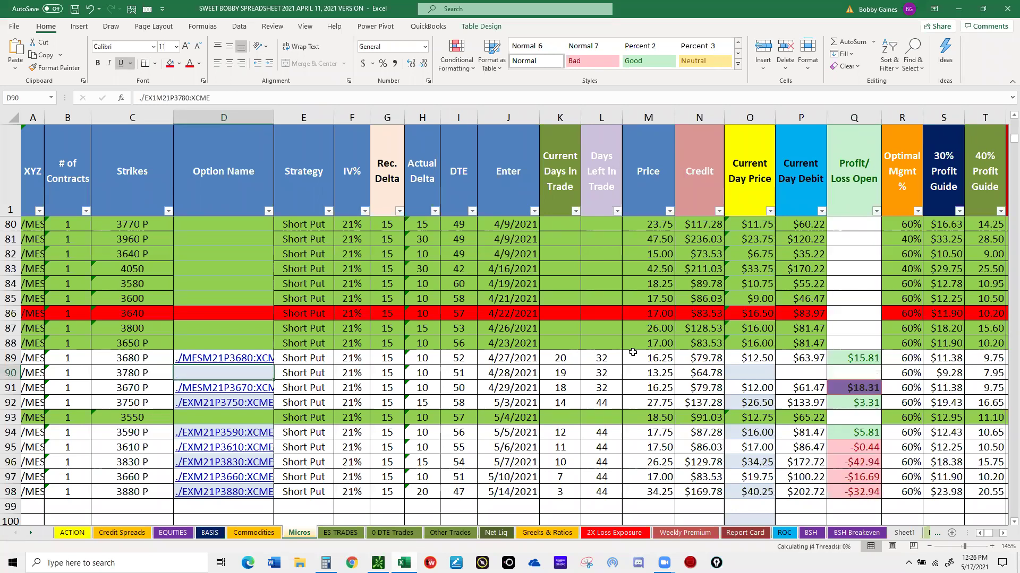
pyautogui.click(751, 375)
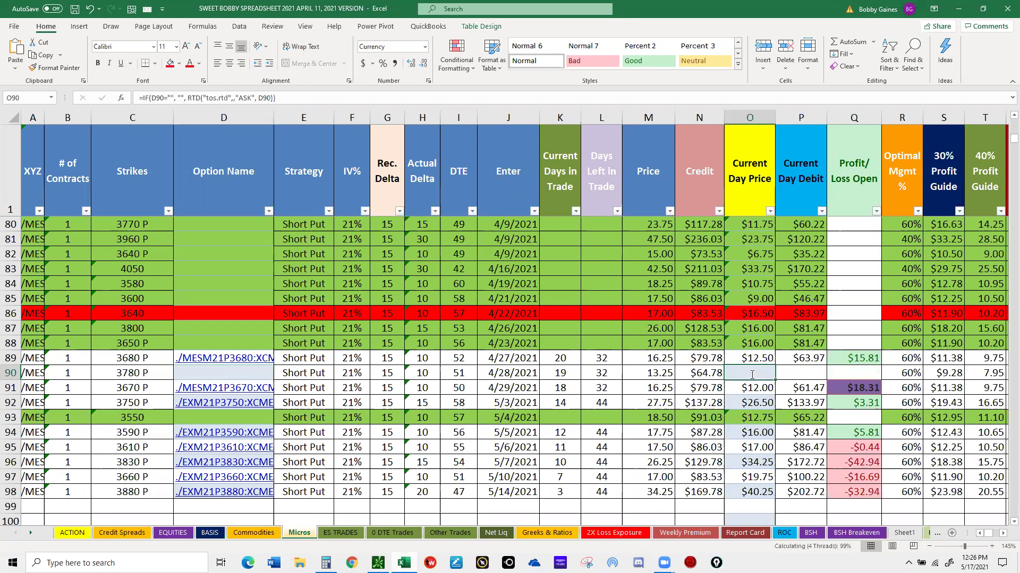
pyautogui.write('8.50')
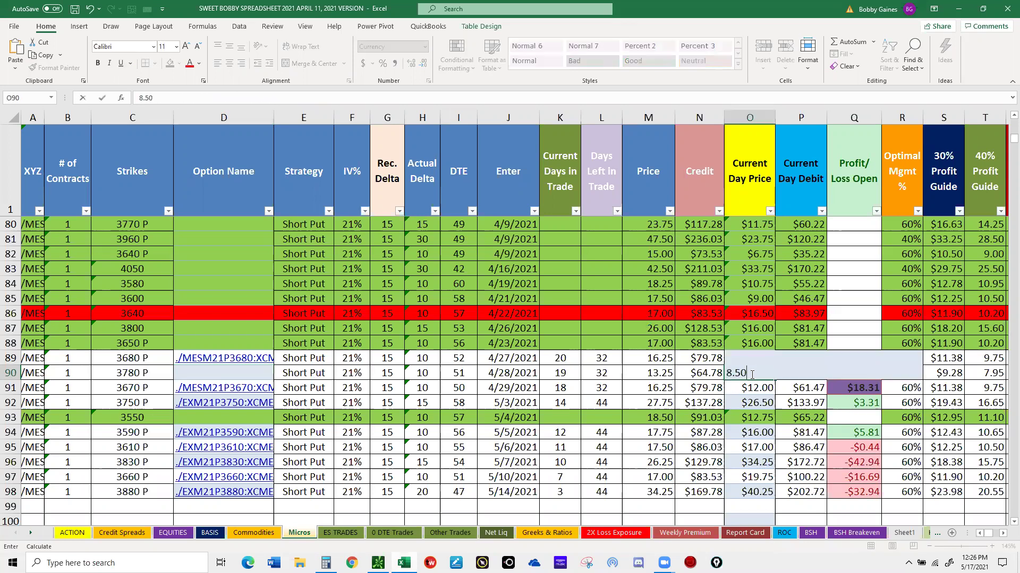
pyautogui.click(788, 394)
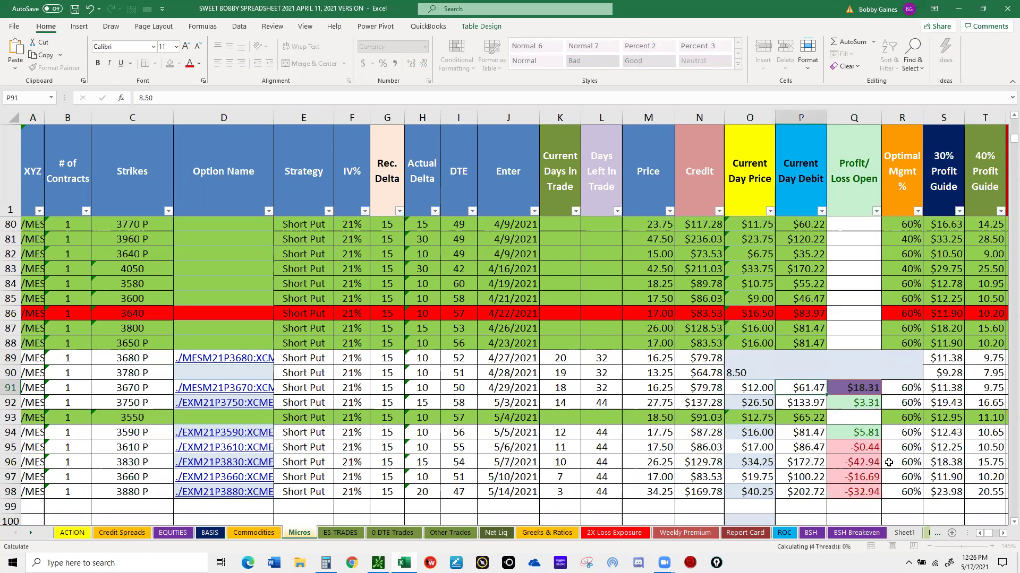
# Enter 5/17/21 as the Exit date of the 3780 P trade in row 90.
pyautogui.click(1003, 534)
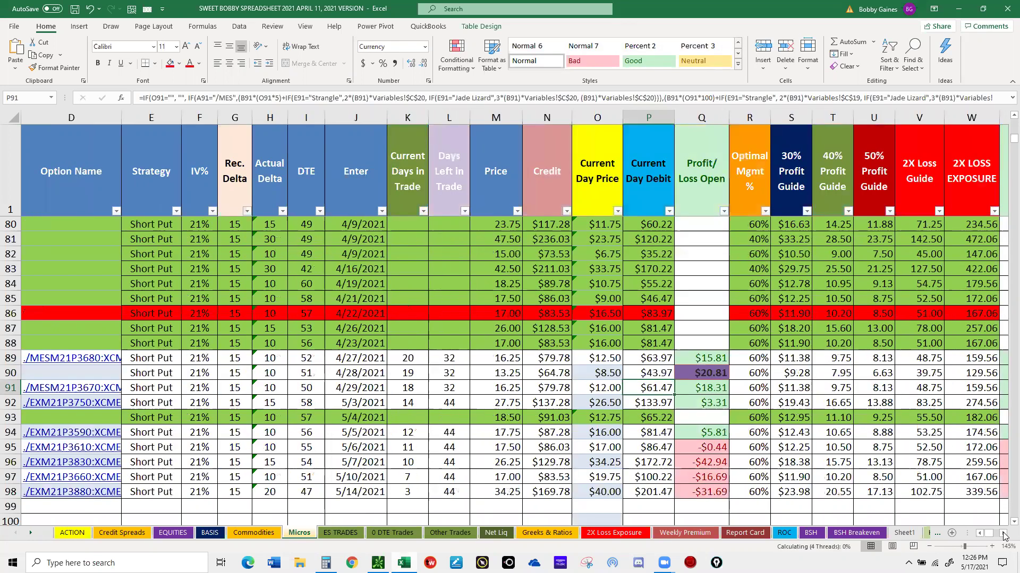
pyautogui.click(1003, 534)
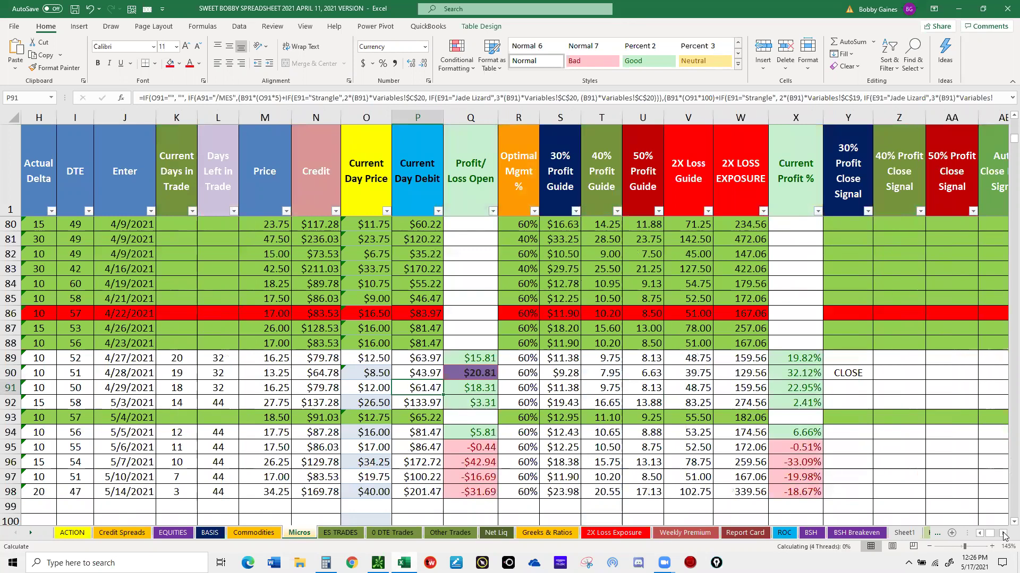
pyautogui.click(1003, 535)
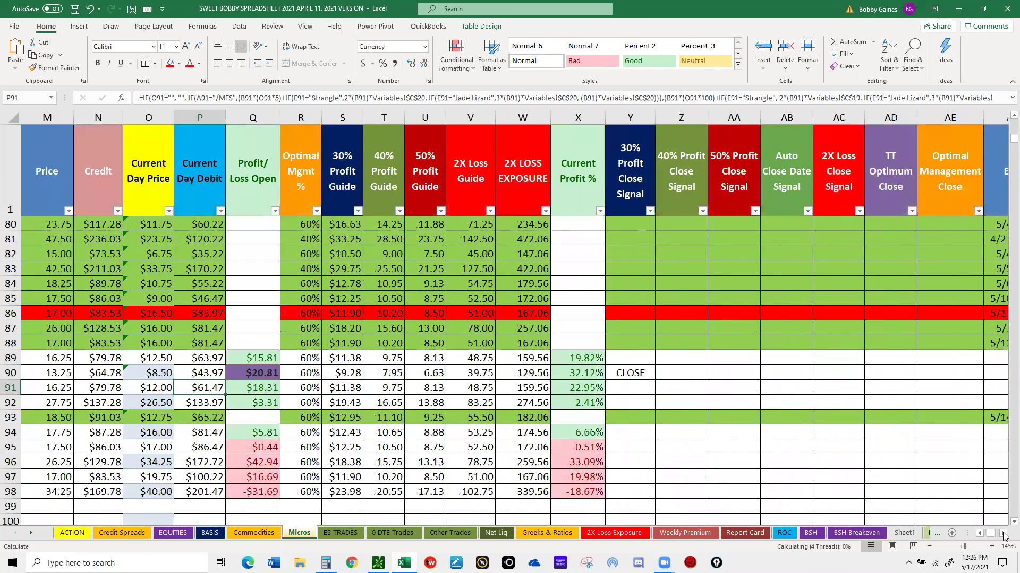
pyautogui.click(1003, 535)
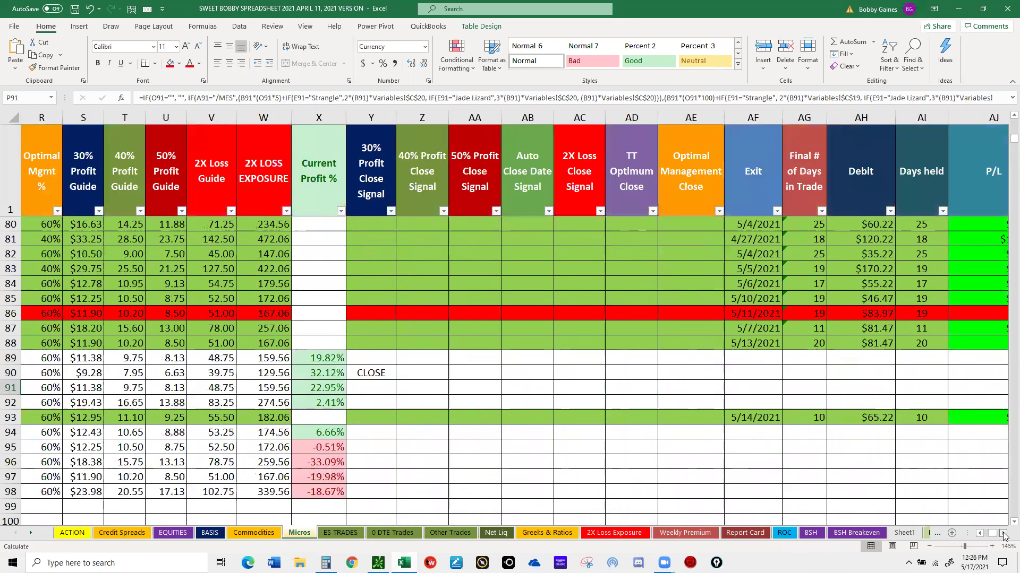
pyautogui.click(751, 373)
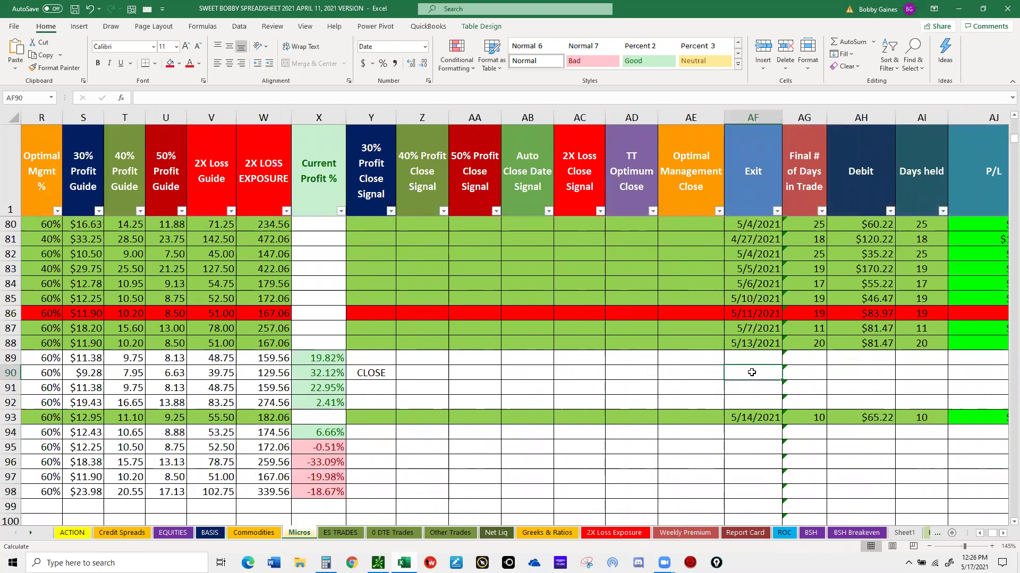
pyautogui.write('5/17/21')
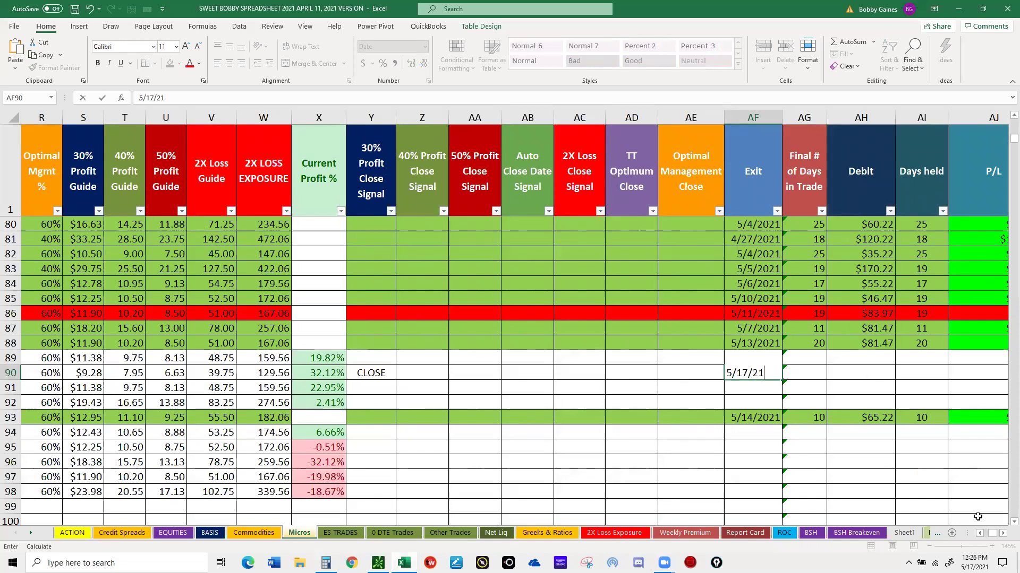
pyautogui.press('Tab')
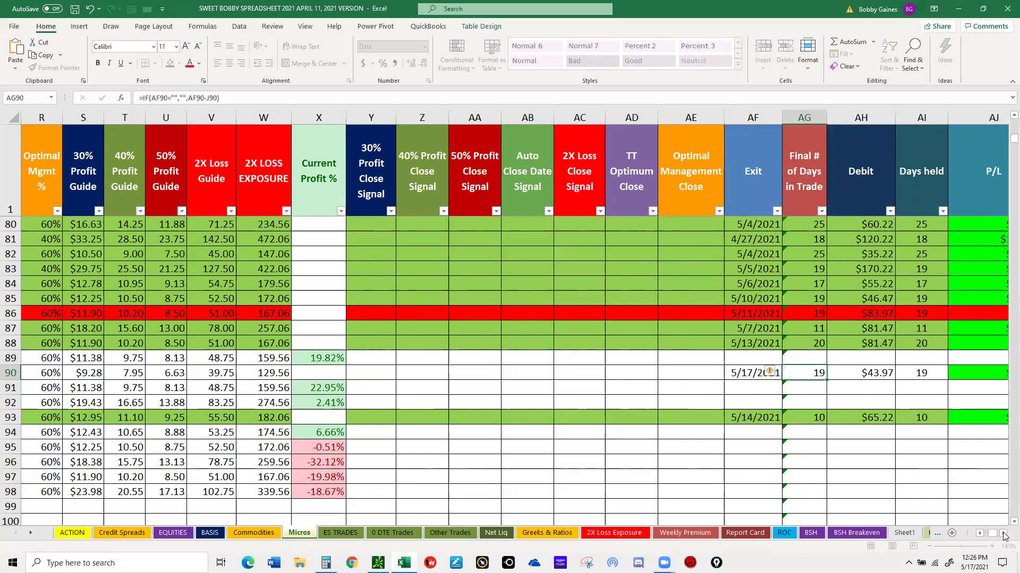
# Set the Notes entry of row 90 to 30% Profit Close.
pyautogui.click(1002, 534)
pyautogui.click(1003, 534)
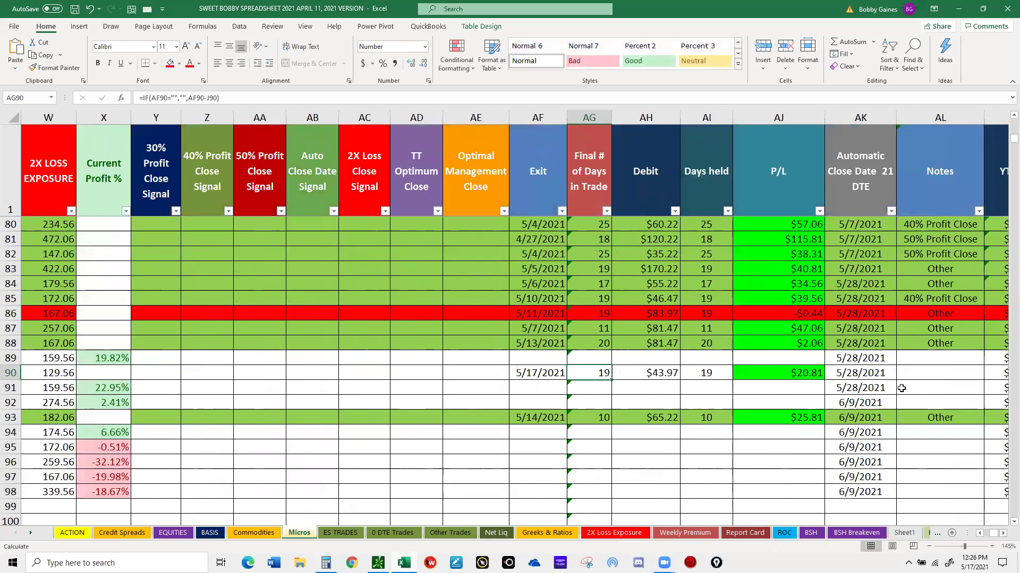
pyautogui.click(925, 375)
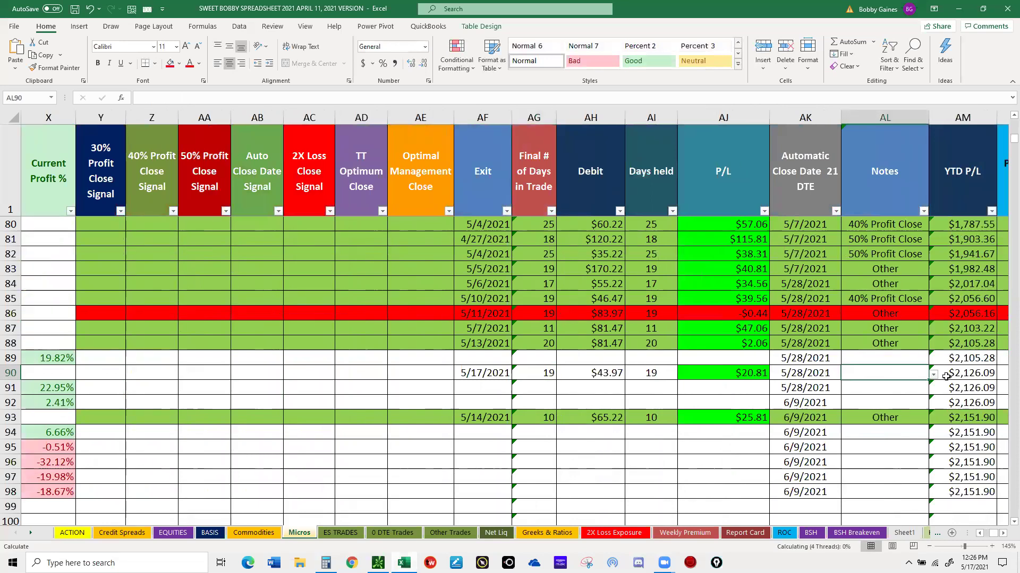
pyautogui.click(934, 375)
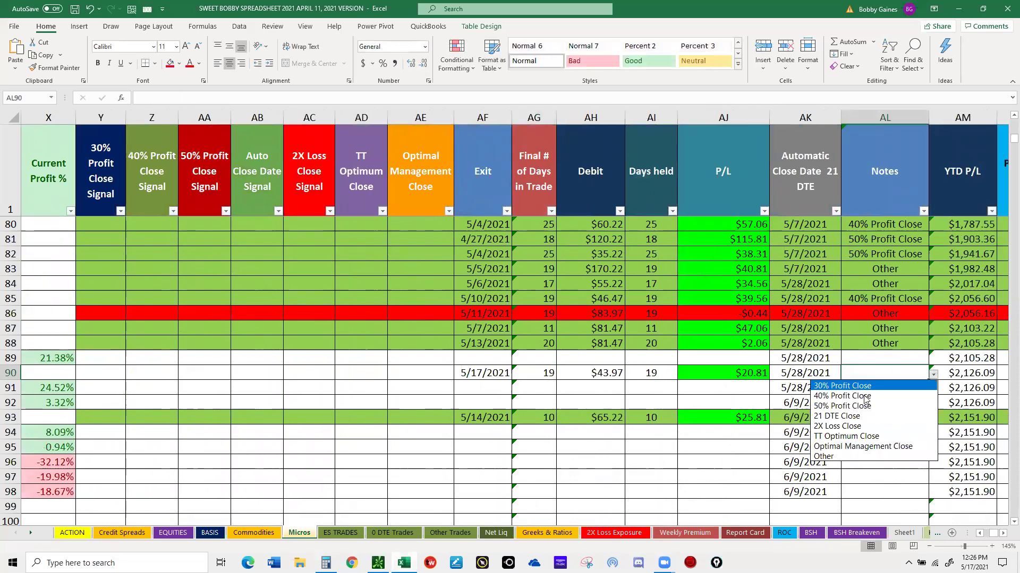
pyautogui.press('Return')
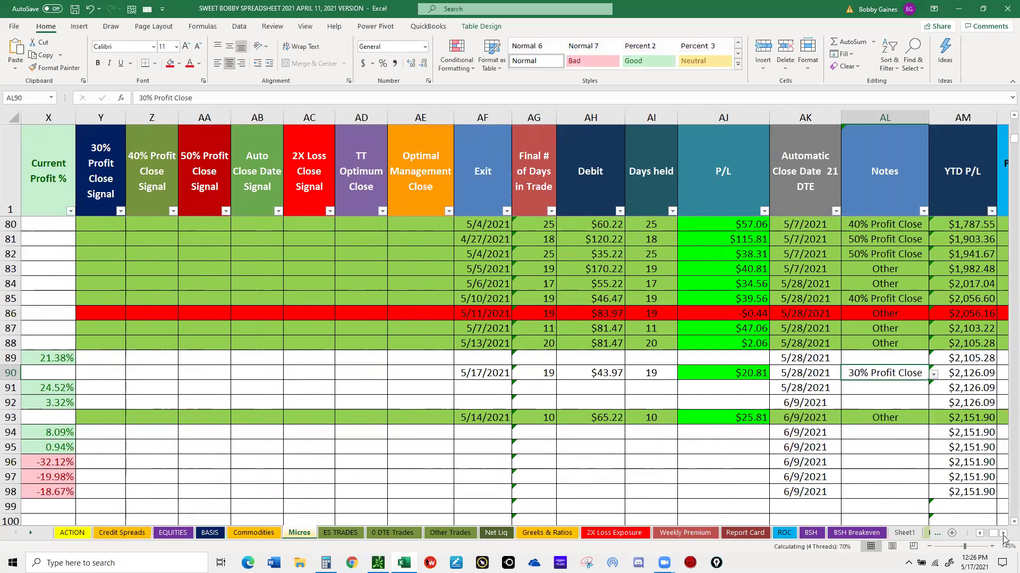
# Fill row 90 from column A through Projected Profit This Year with the standard light green color.
pyautogui.hscroll(3, 1003, 537)
pyautogui.hscroll(1, 838, 389)
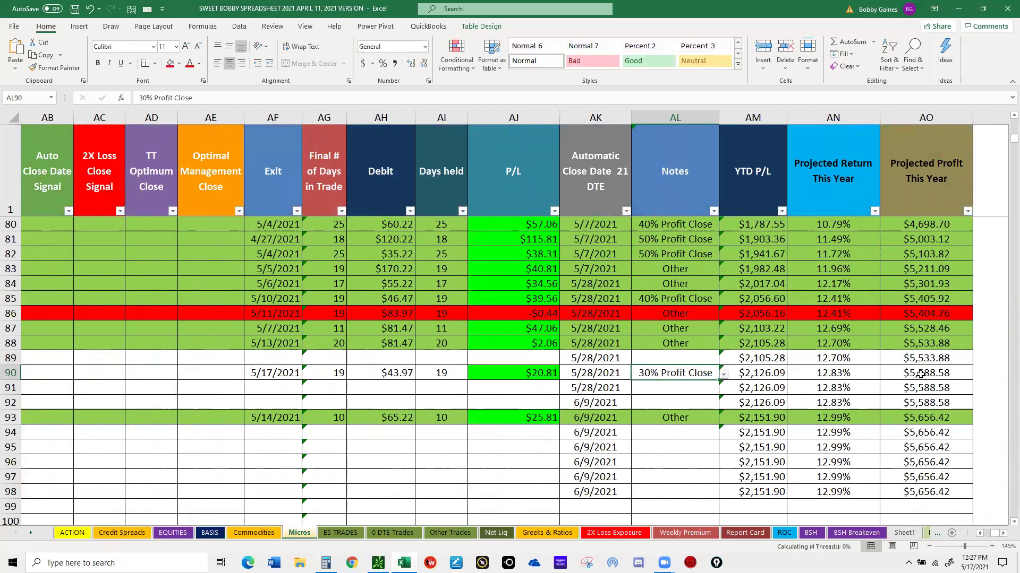
pyautogui.click(921, 374)
pyautogui.keyDown('shift'); pyautogui.click(742, 406); pyautogui.keyUp('shift')
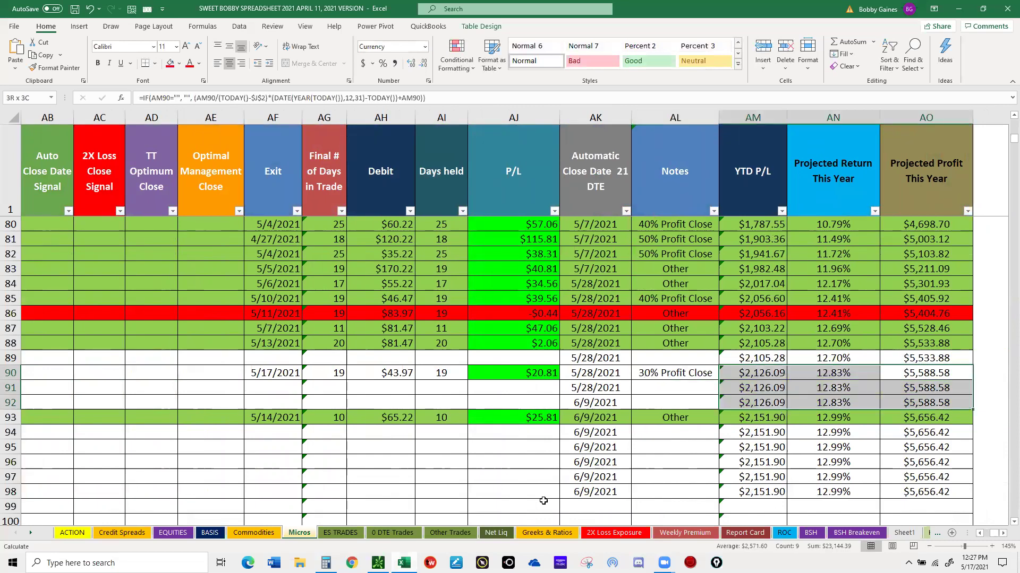
pyautogui.keyDown('shift'); pyautogui.click(409, 412); pyautogui.keyUp('shift')
pyautogui.keyDown('shift'); pyautogui.click(146, 371); pyautogui.keyUp('shift')
pyautogui.moveTo(29, 373); pyautogui.dragTo(24, 373)
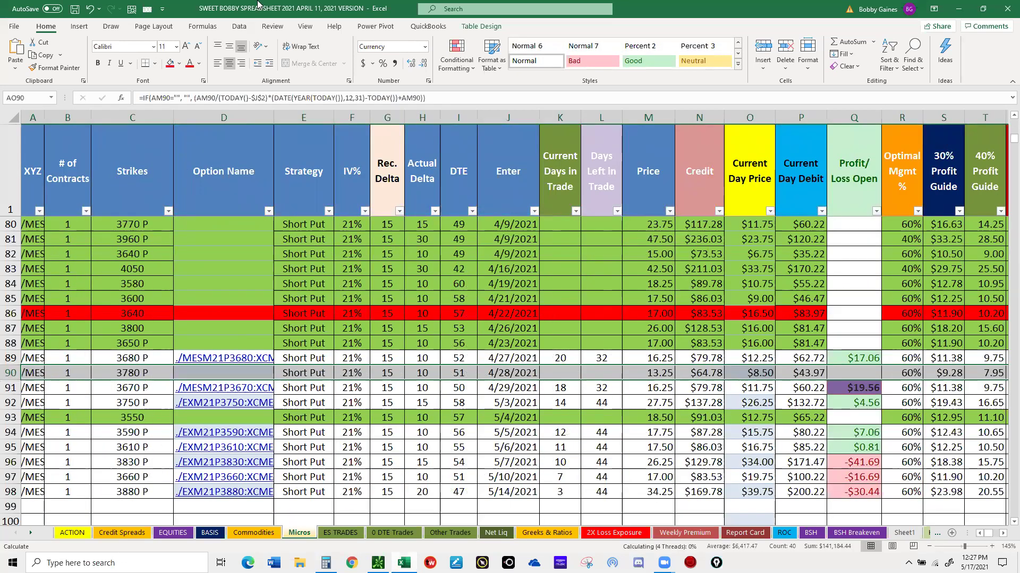
pyautogui.click(183, 62)
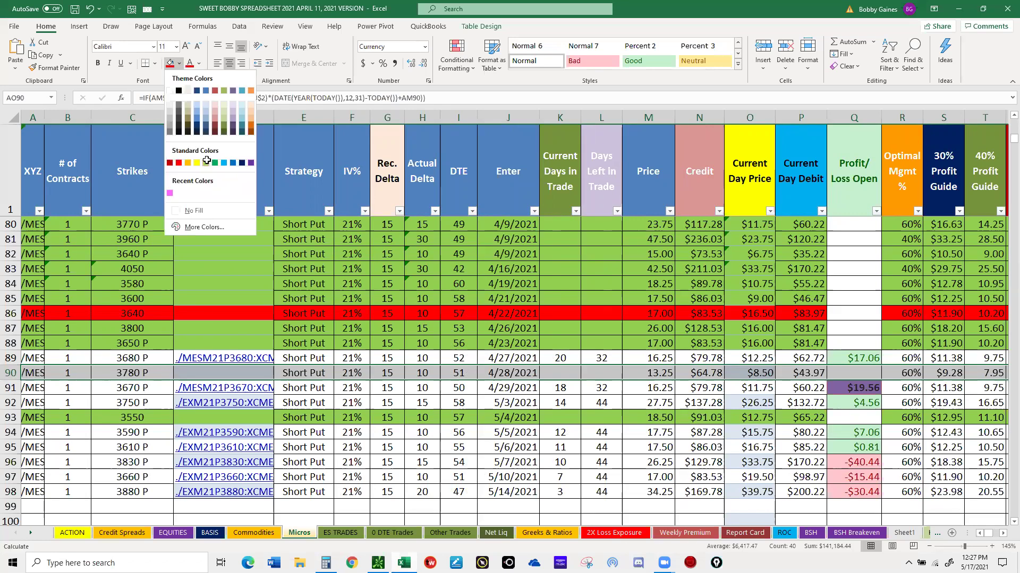
pyautogui.click(206, 163)
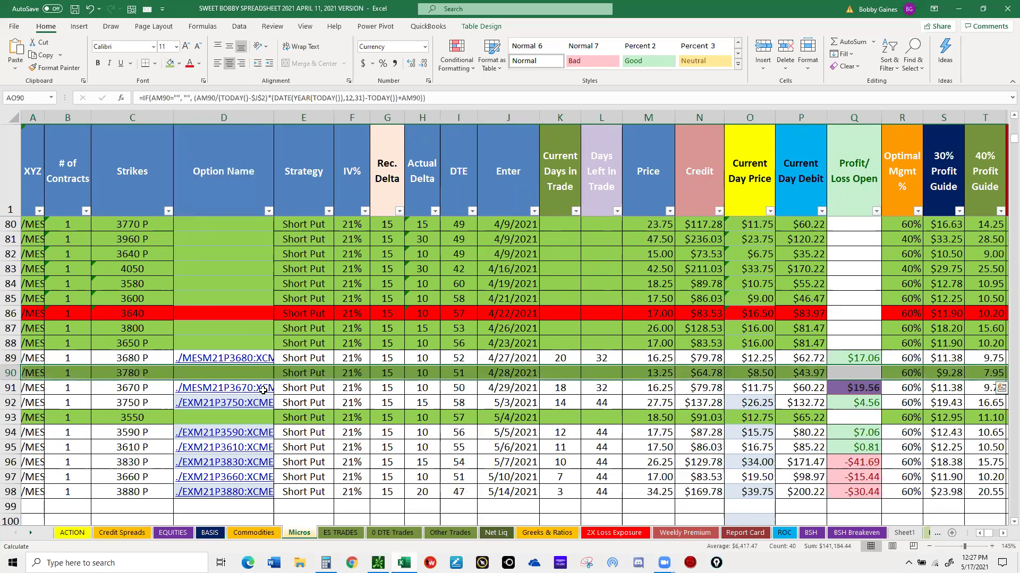
pyautogui.click(263, 390)
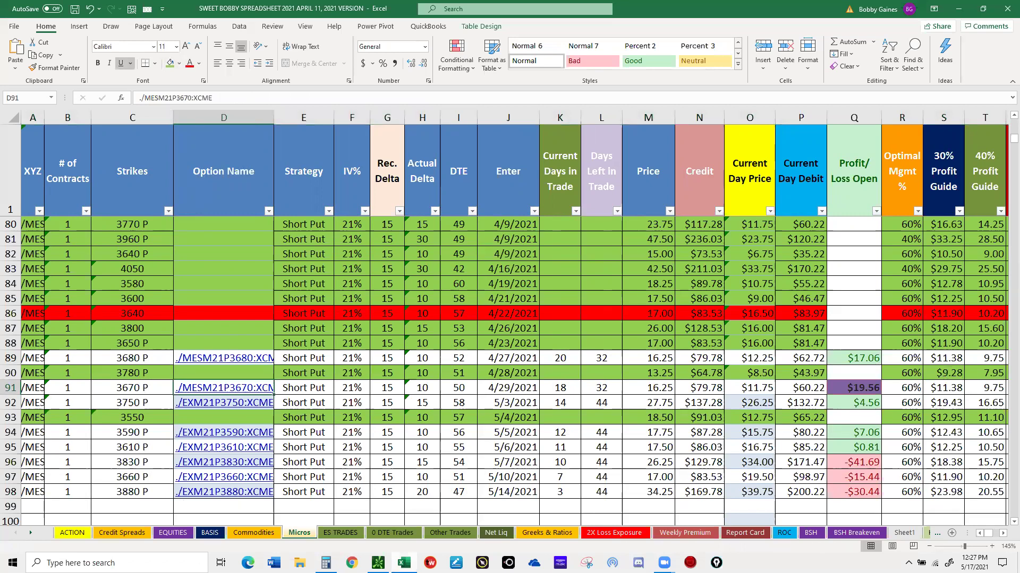
# Switch to thinkorswim, collapse the INCOME TRADES group in the Position Statement and turn off position grouping.
pyautogui.moveTo(378, 563)
pyautogui.click(378, 518)
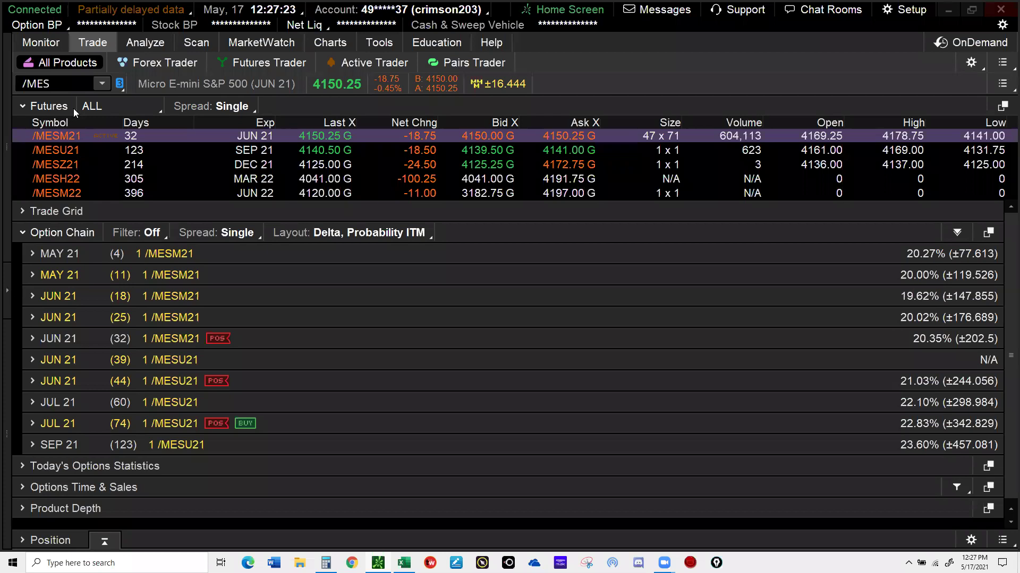
pyautogui.click(41, 43)
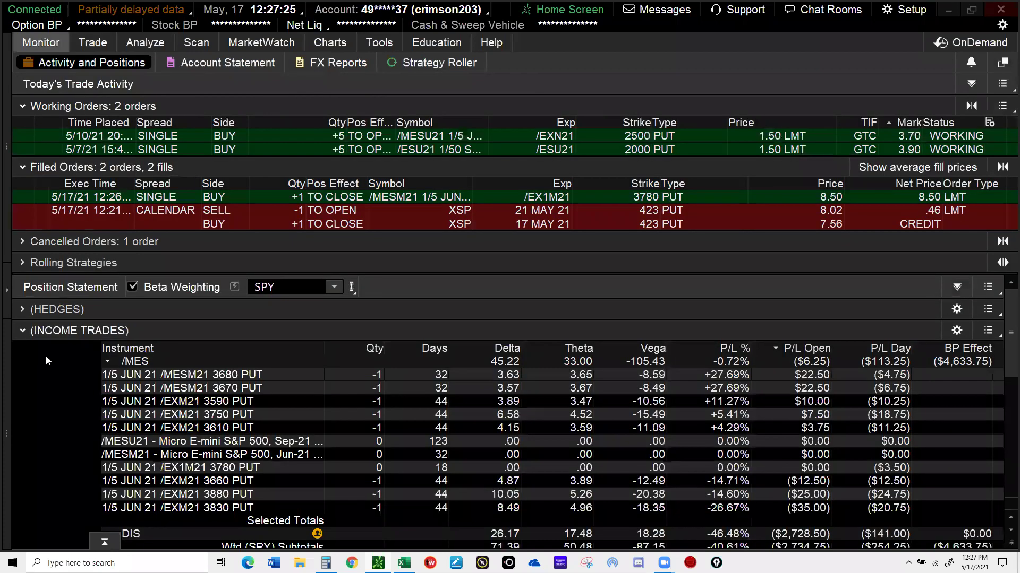
pyautogui.click(26, 330)
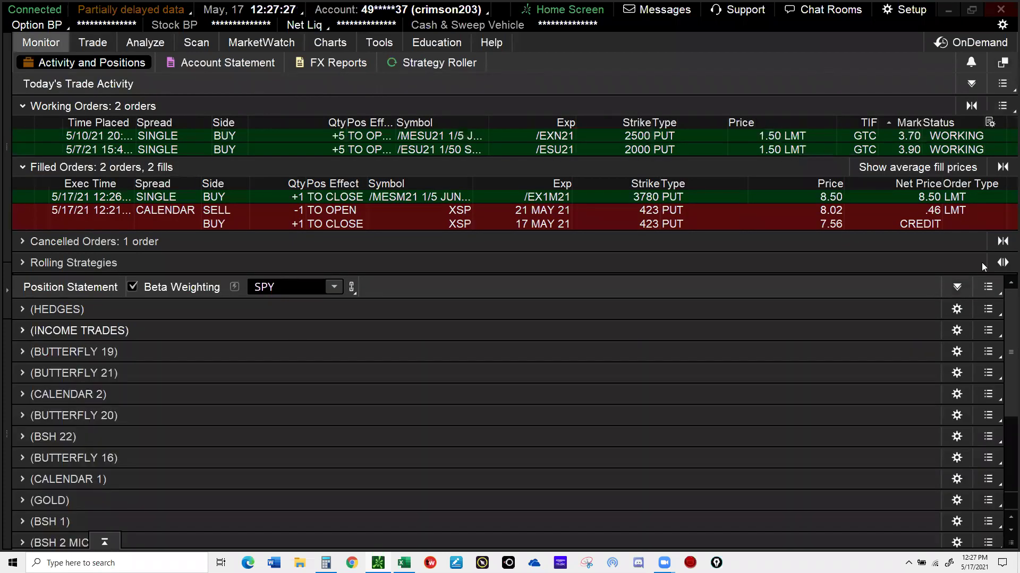
pyautogui.click(987, 287)
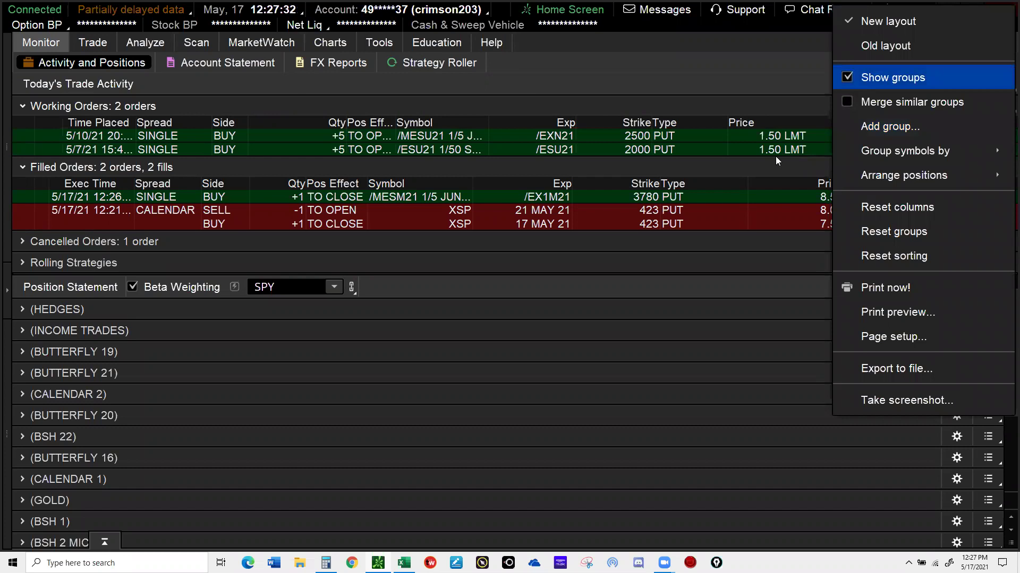
pyautogui.click(848, 78)
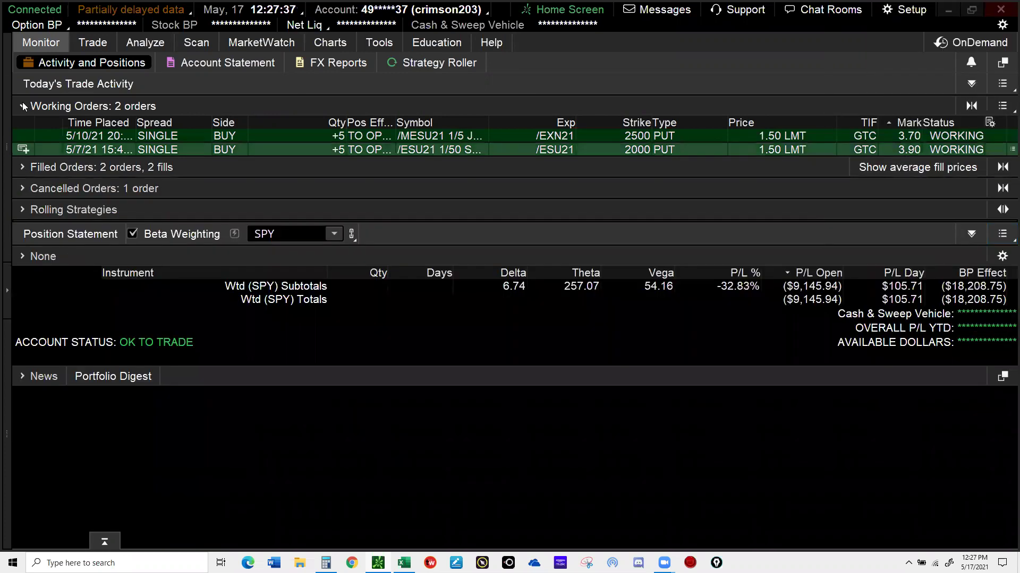
# Collapse the working orders and expand the ungrouped positions to review them, and return to the /MES Trade page.
pyautogui.click(22, 102)
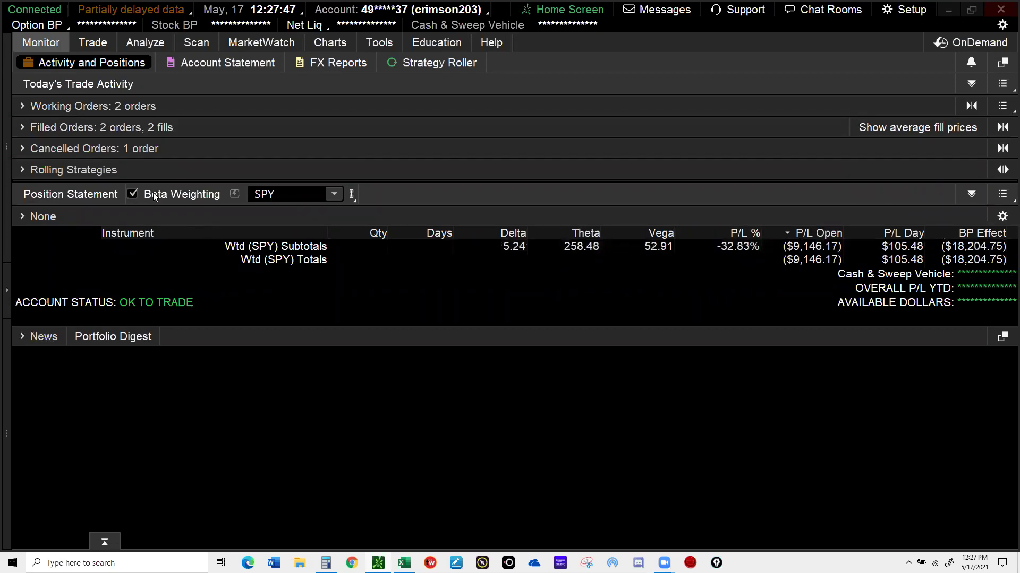
pyautogui.click(22, 218)
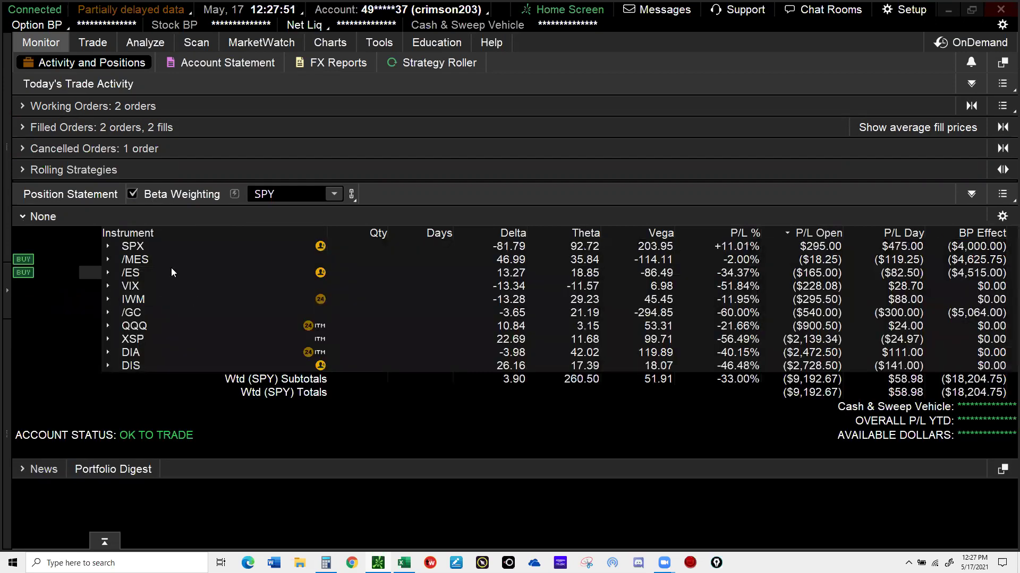
pyautogui.click(92, 44)
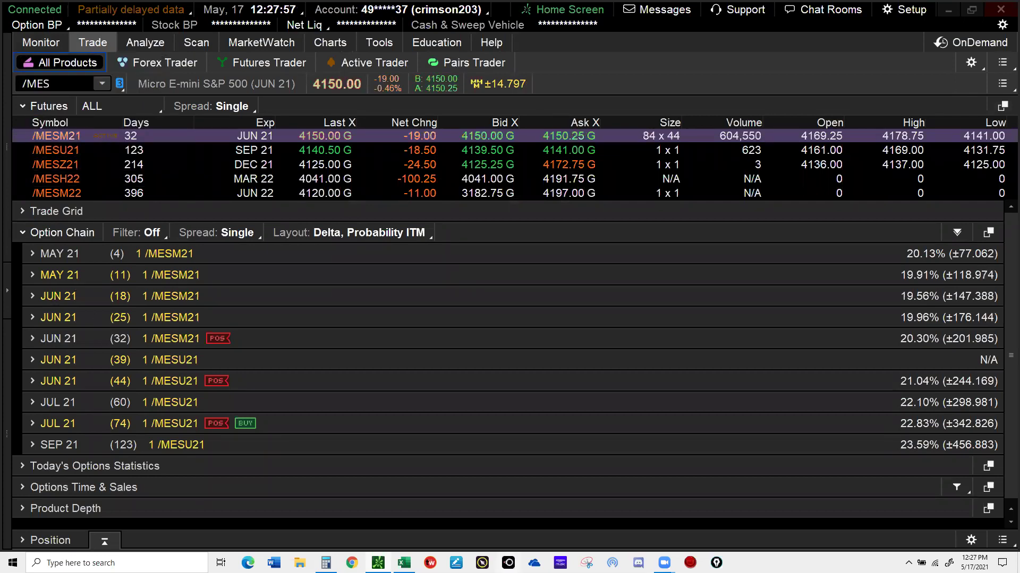
# In the Excel Micros sheet, start row 99 with symbol /MES and 1 contract, and check its recommended delta.
pyautogui.moveTo(403, 563)
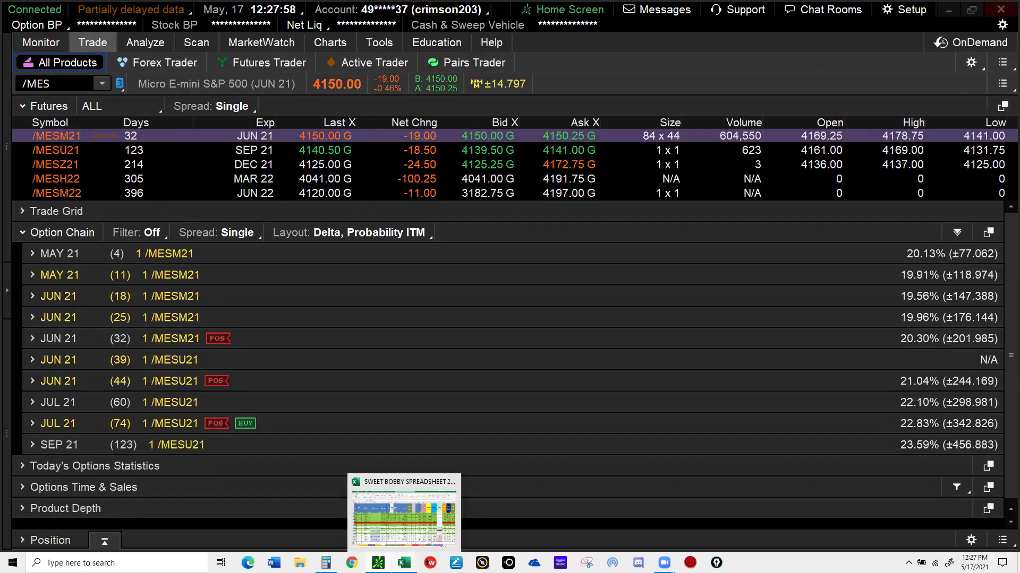
pyautogui.click(404, 513)
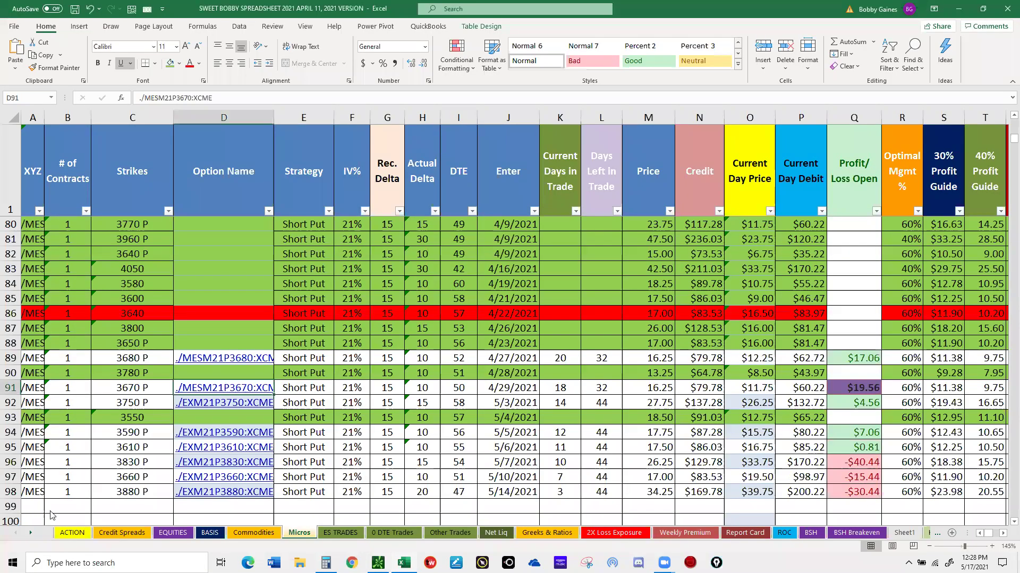
pyautogui.click(40, 508)
pyautogui.hotkey('alt', 'Down')
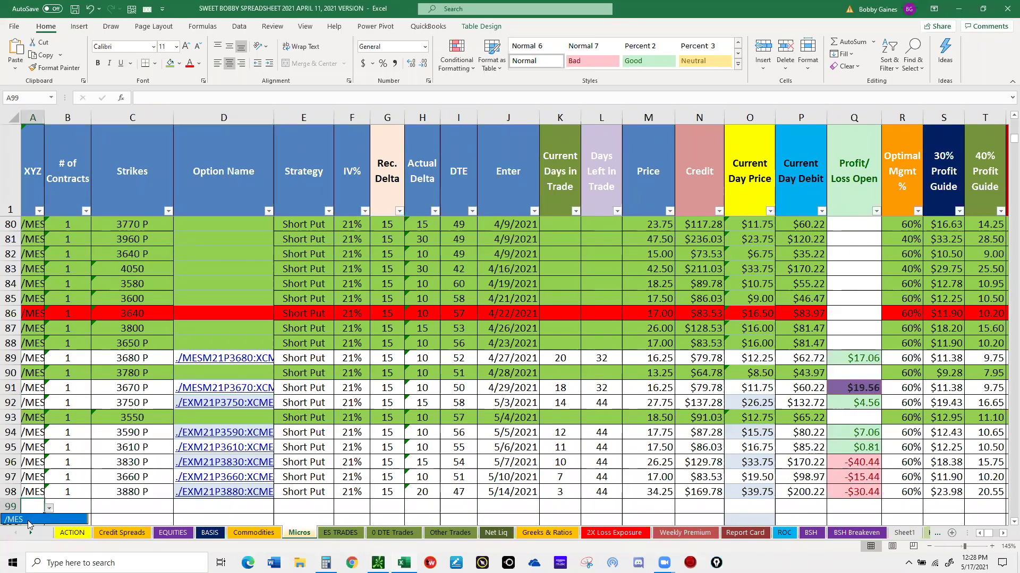
pyautogui.click(29, 520)
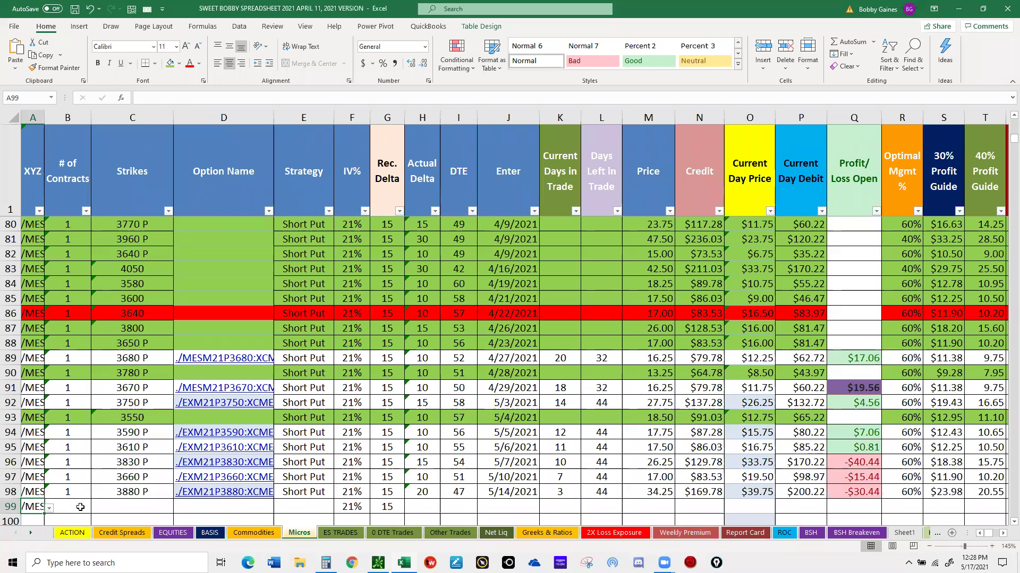
pyautogui.click(75, 510)
pyautogui.write('1')
pyautogui.press('Tab')
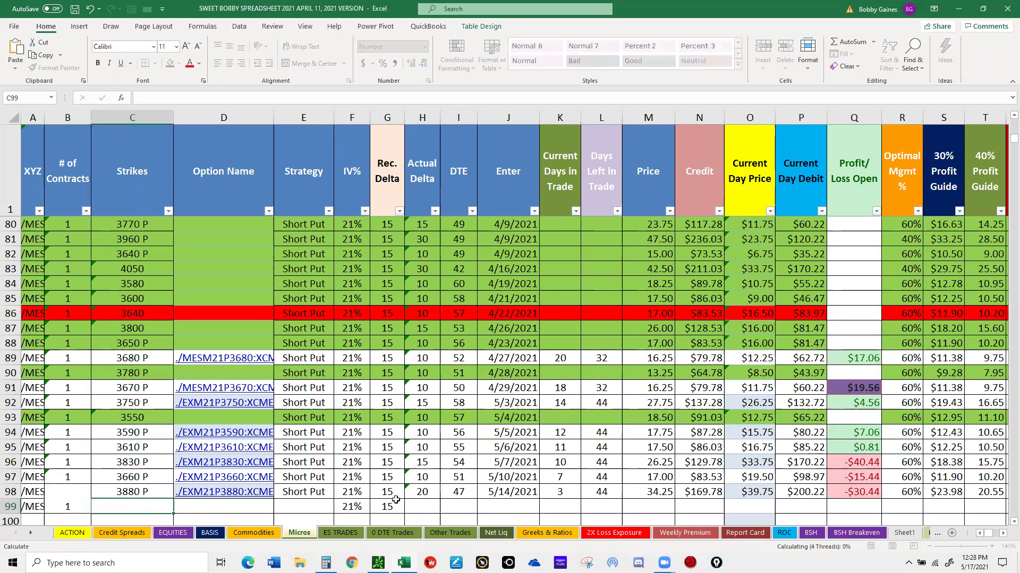
pyautogui.click(390, 507)
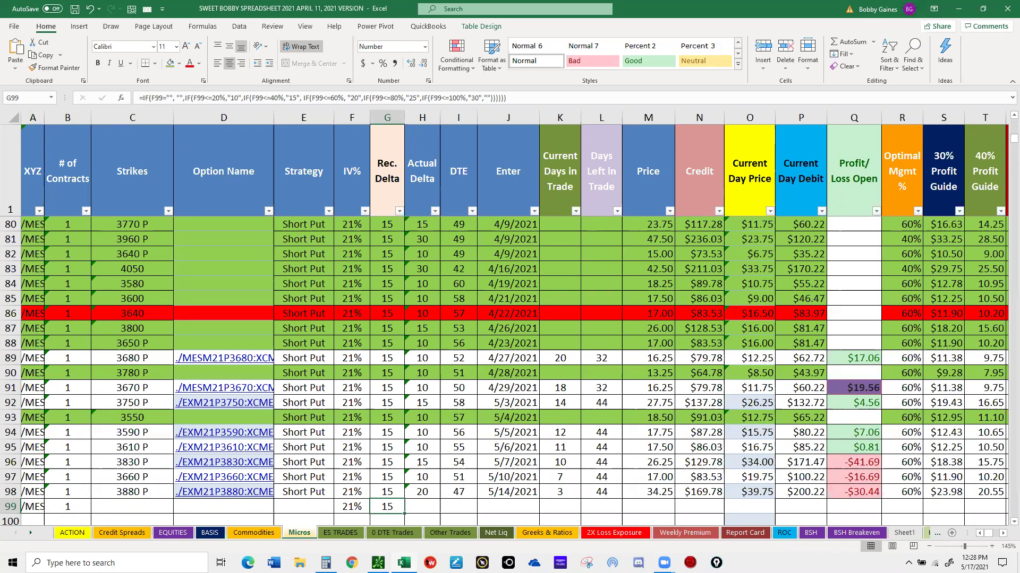
# In thinkorswim, expand the 60-day JUL 21 /MES option chain and copy the symbol of the 3660 put.
pyautogui.moveTo(403, 561)
pyautogui.hotkey('alt', 'Tab')
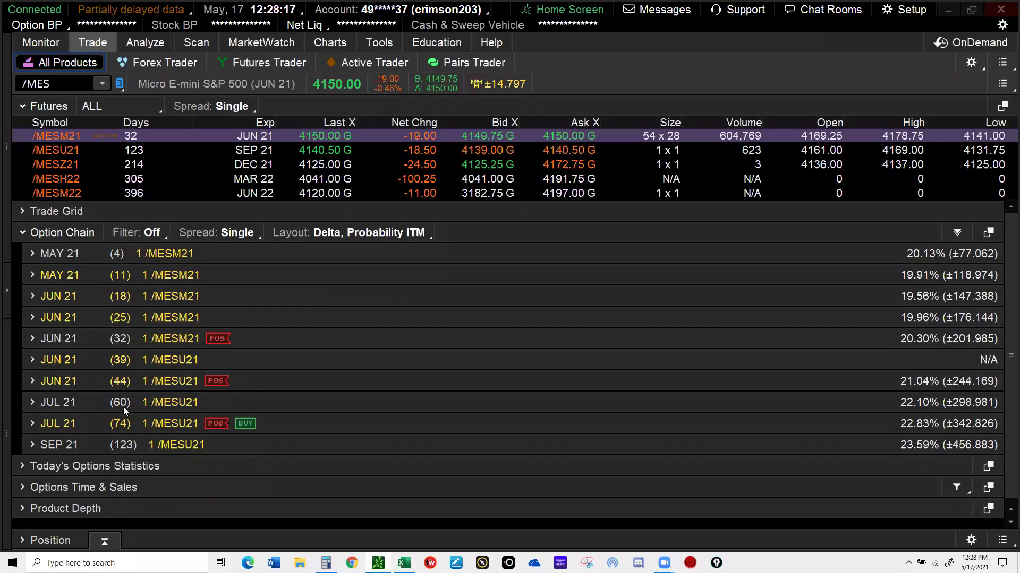
pyautogui.click(54, 402)
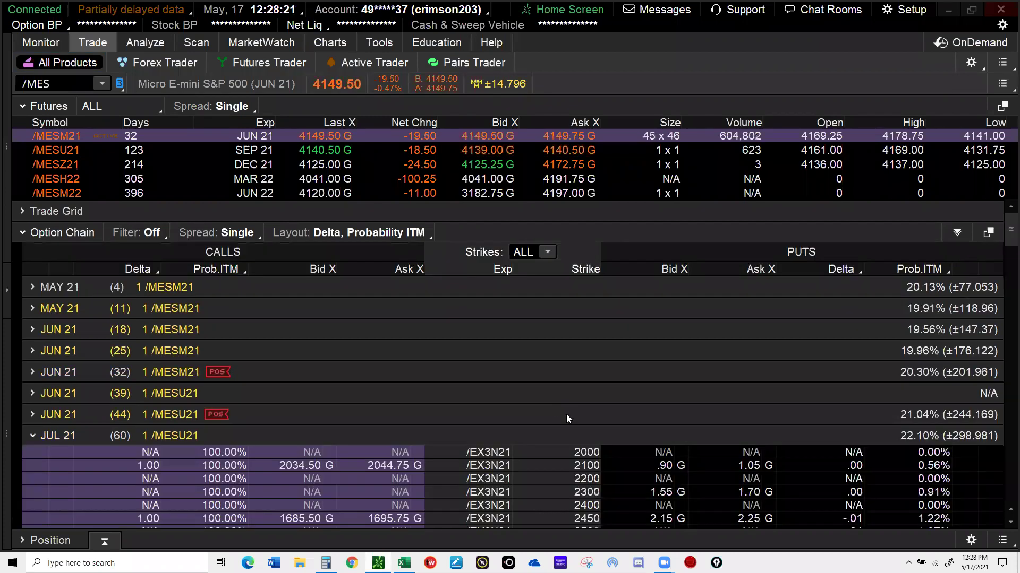
pyautogui.scroll(-10, 566, 414)
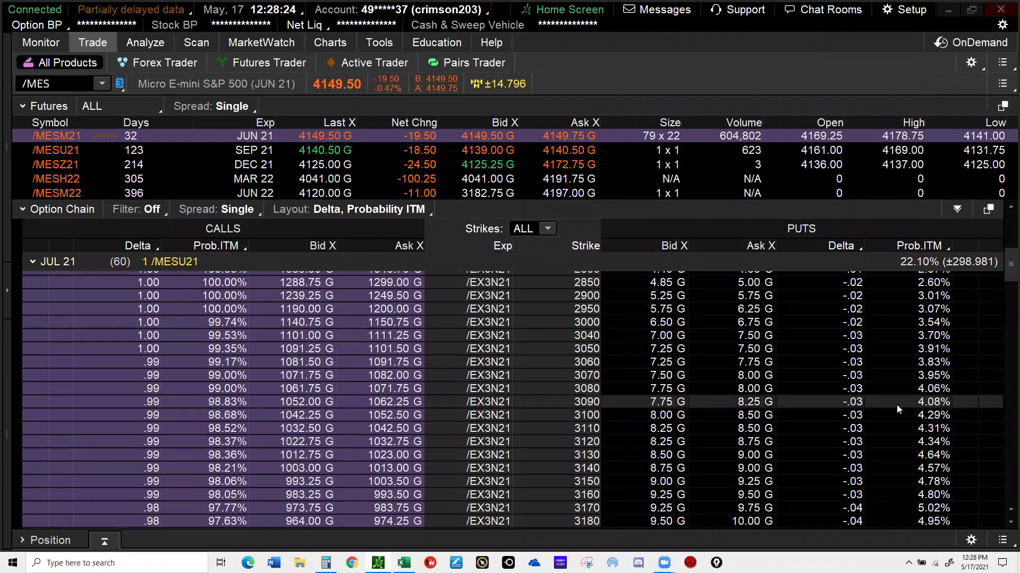
pyautogui.scroll(-1, 903, 409)
pyautogui.scroll(-5, 910, 415)
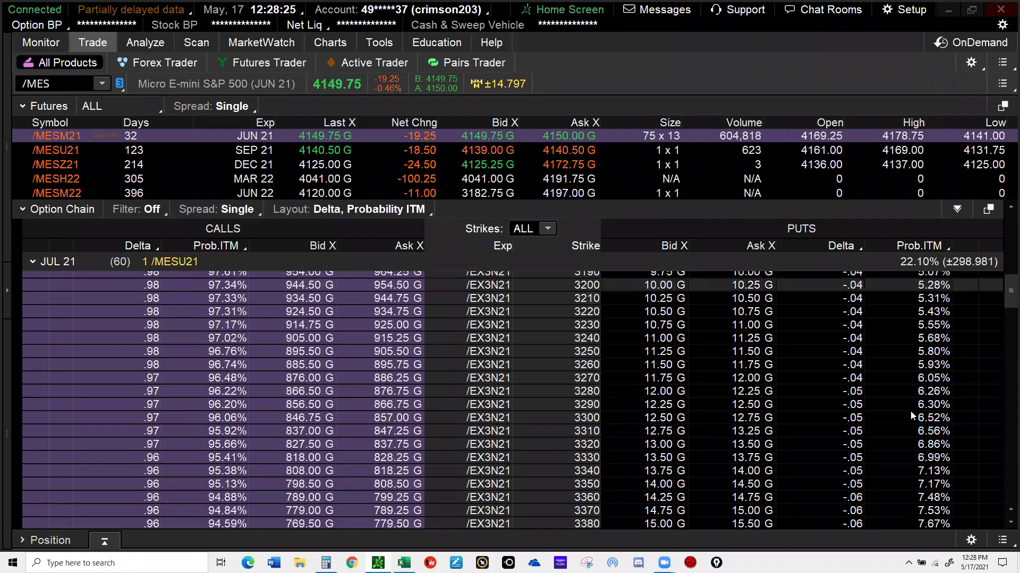
pyautogui.scroll(-5, 912, 416)
pyautogui.scroll(-4, 911, 415)
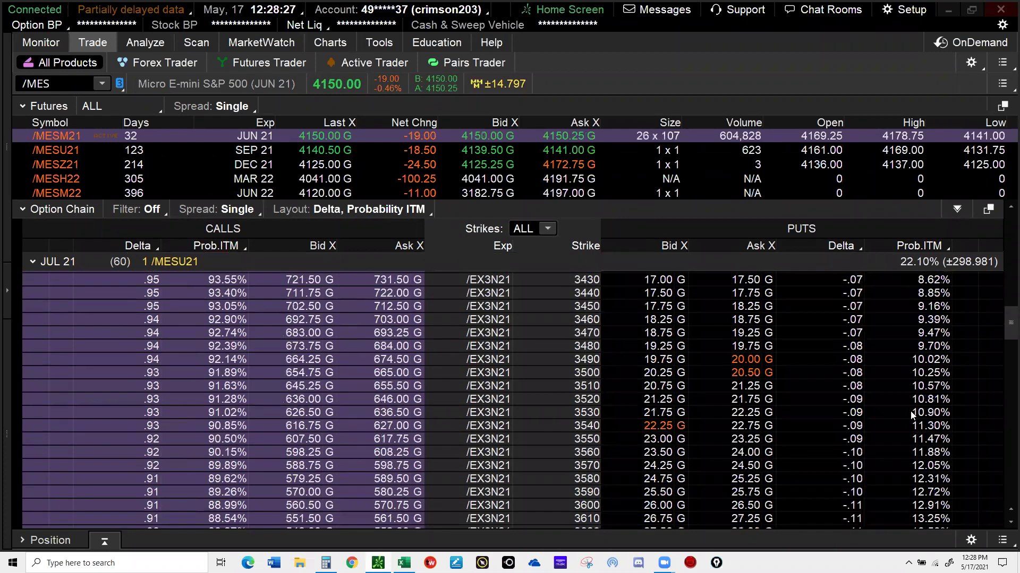
pyautogui.scroll(-1, 912, 415)
pyautogui.scroll(-2, 912, 416)
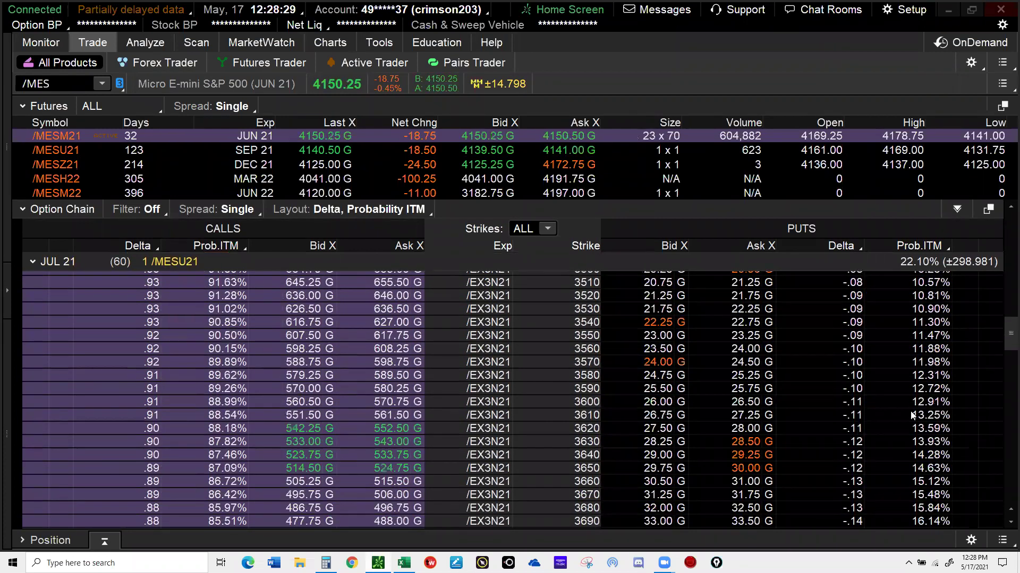
pyautogui.scroll(-1, 923, 434)
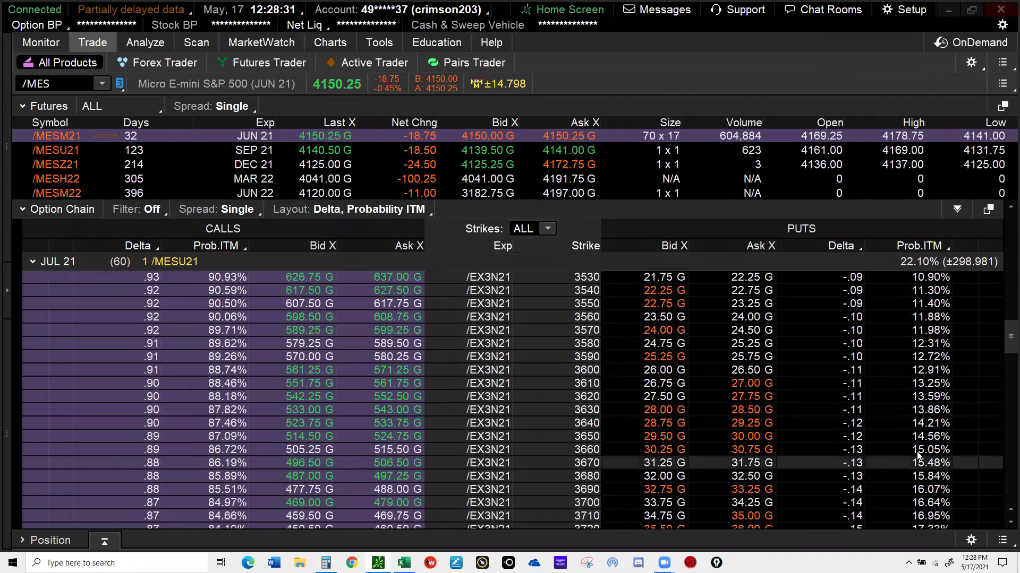
pyautogui.rightClick(648, 454)
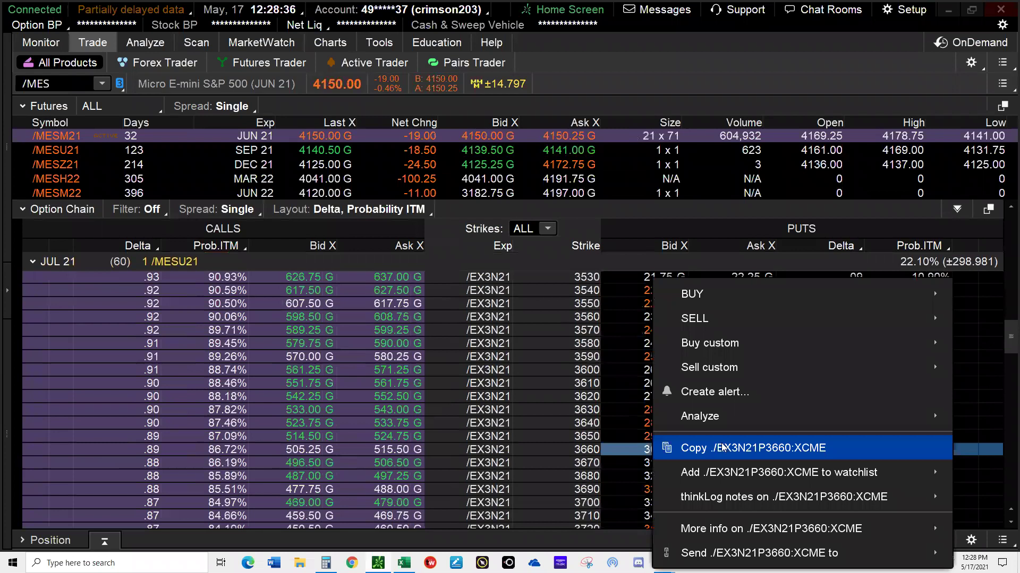
pyautogui.click(721, 448)
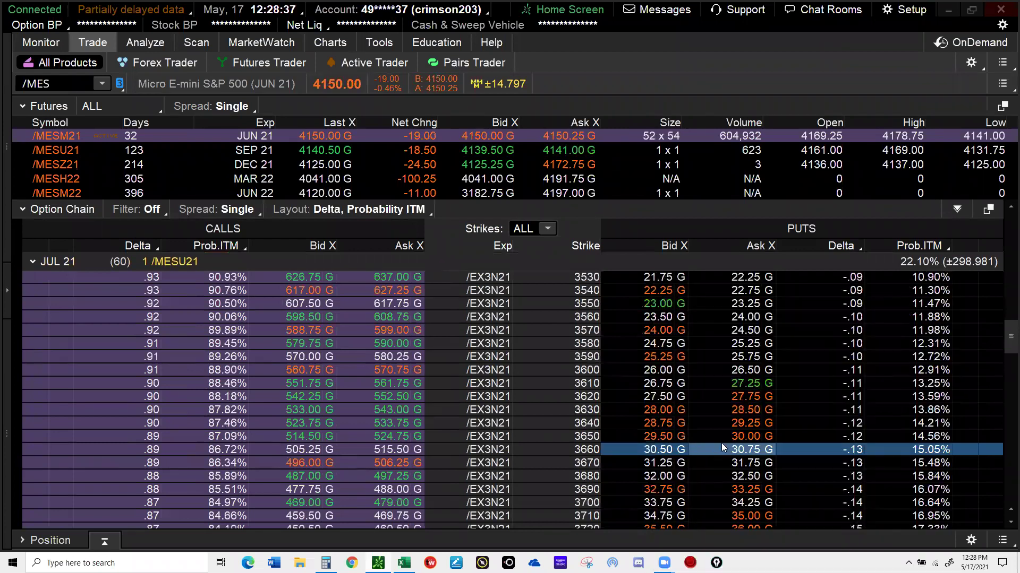
# Sell one JUL 21 /EX3N21 3660 put to open with a 30.25 limit day order and send it.
pyautogui.click(653, 452)
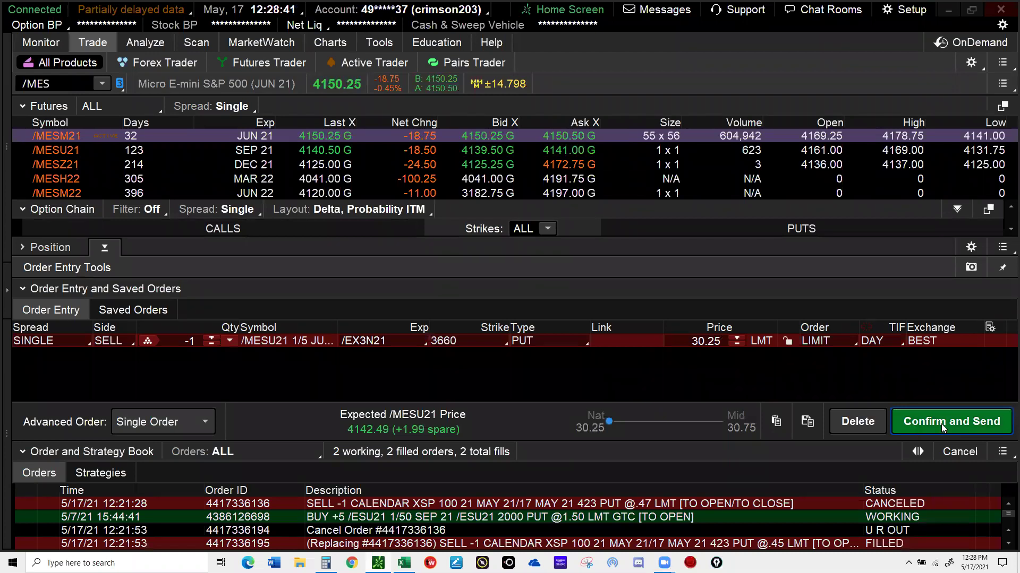
pyautogui.click(941, 424)
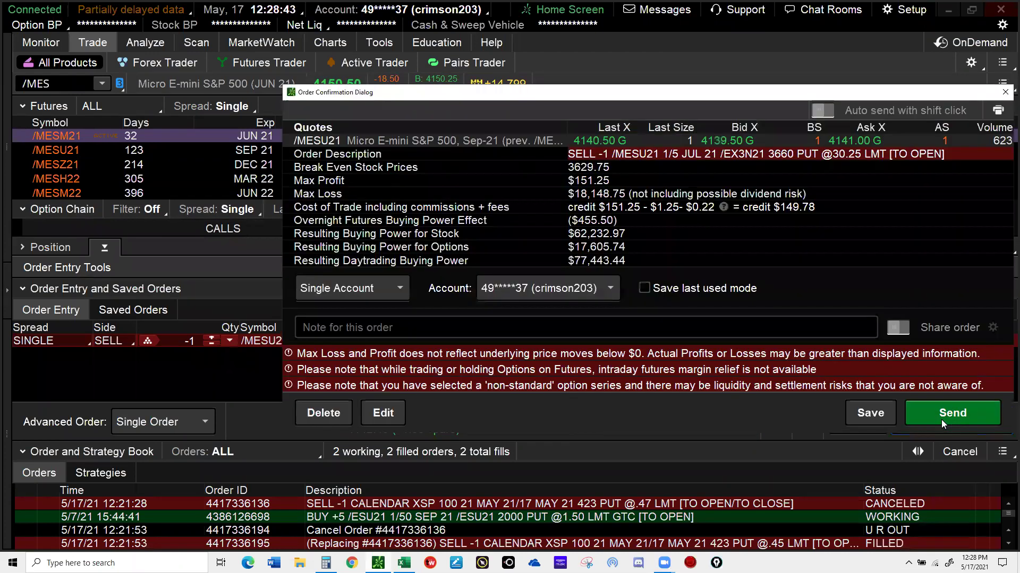
pyautogui.click(941, 420)
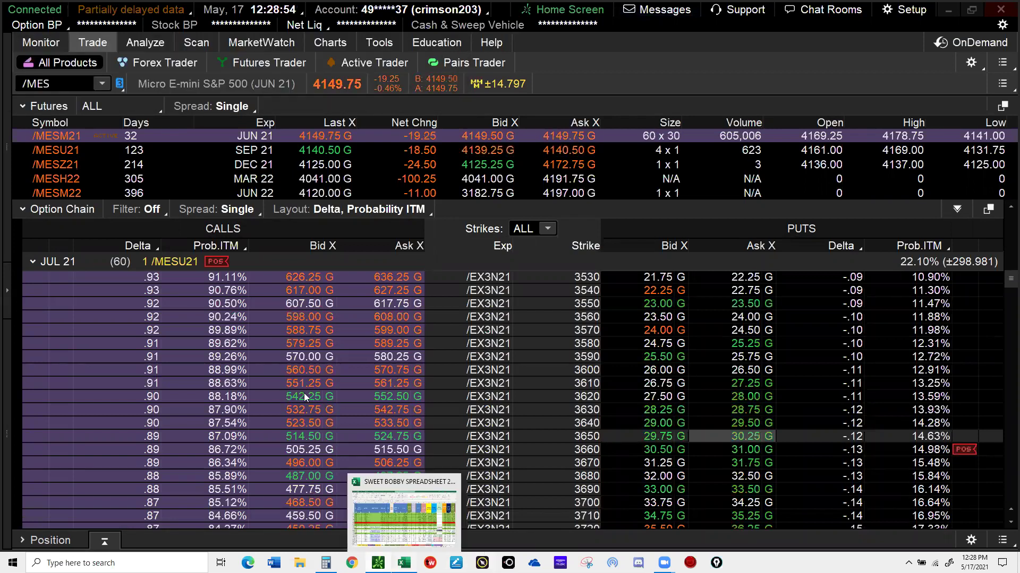
# Return to the Excel workbook and enter option name ./EX3N21P3660:XCME and strike 3660 P in row 99.
pyautogui.hotkey('alt', 'Tab')
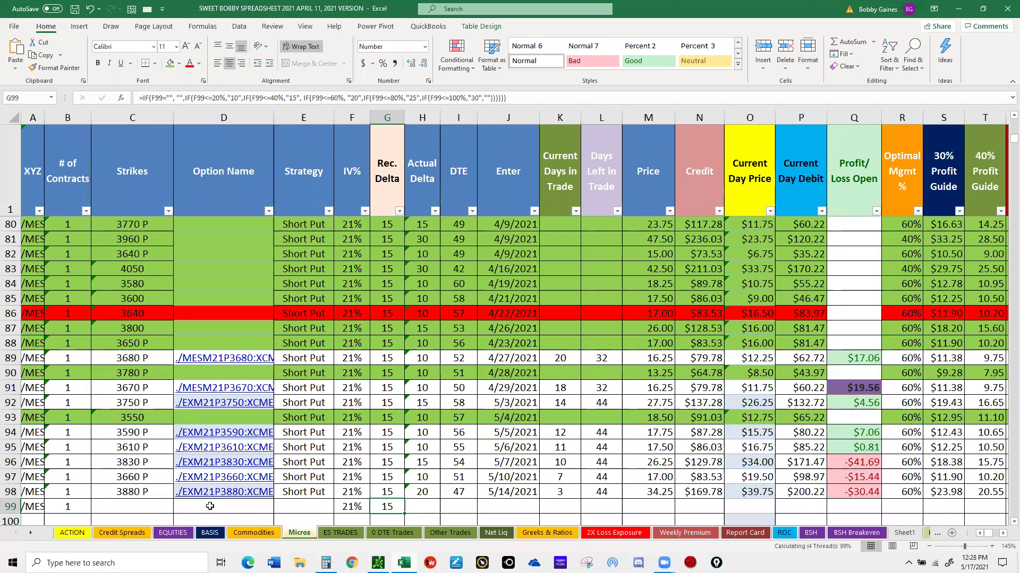
pyautogui.click(210, 506)
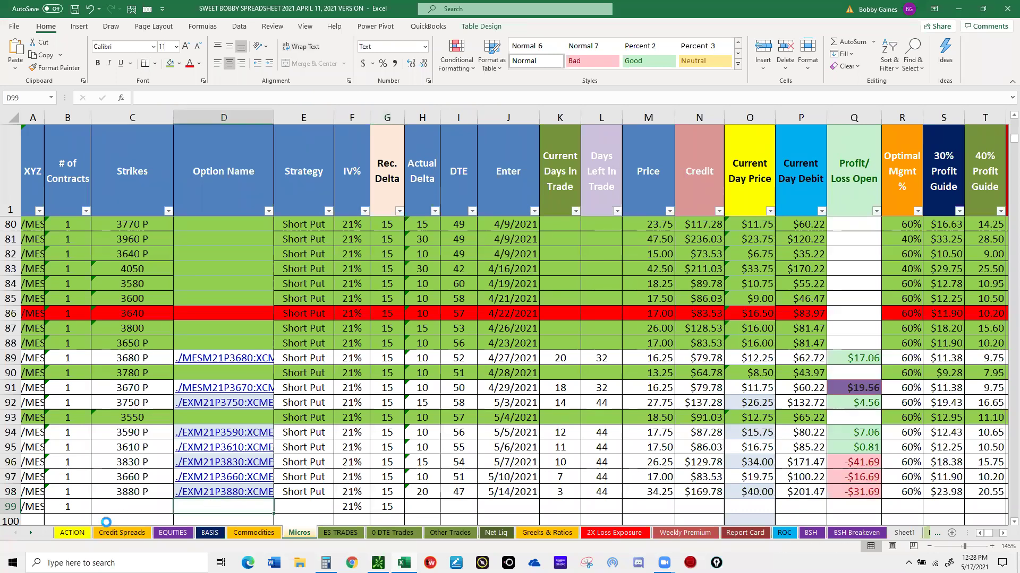
pyautogui.write('./EX3N21P3660:XCME')
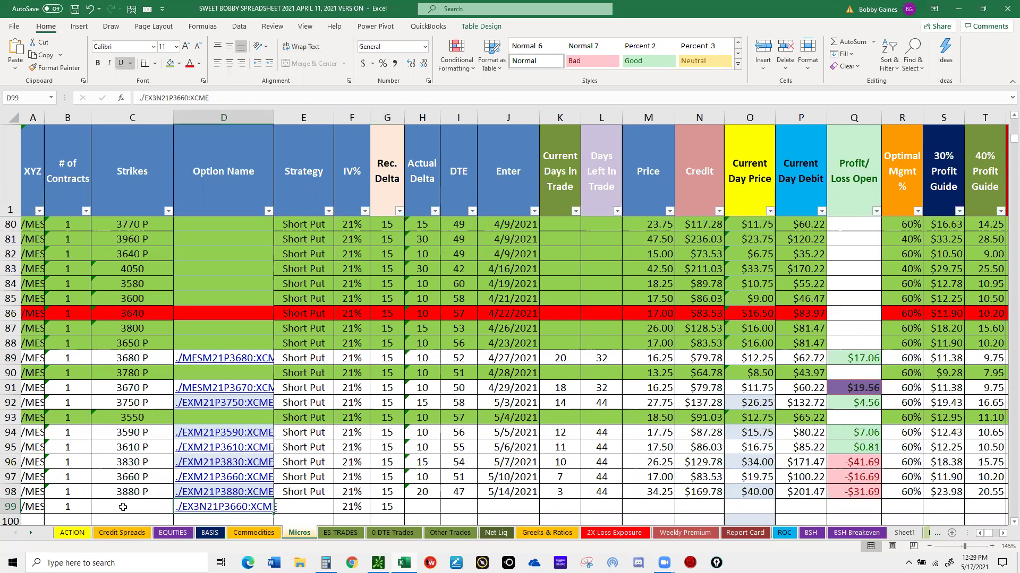
pyautogui.click(123, 507)
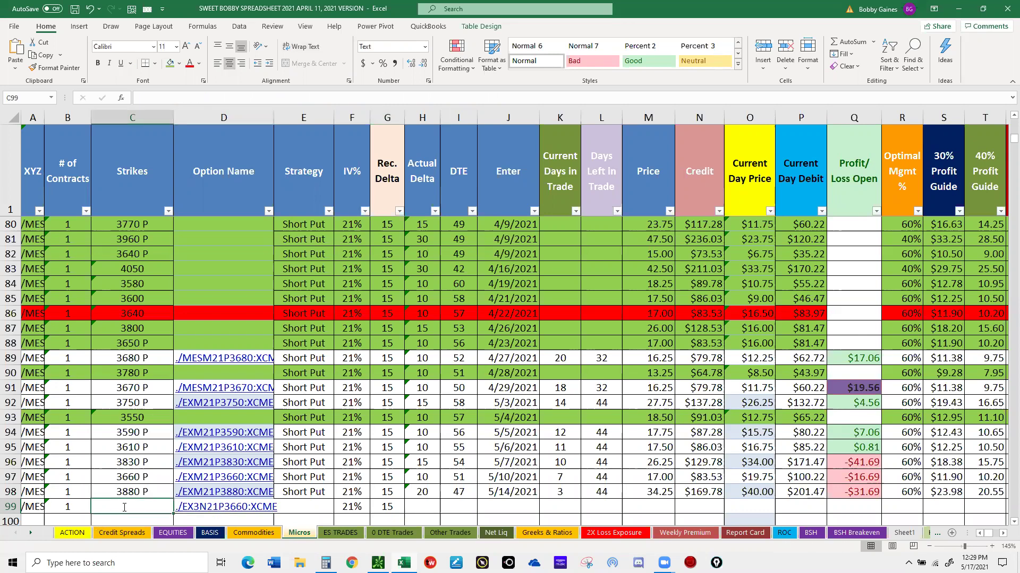
pyautogui.write('3660 P')
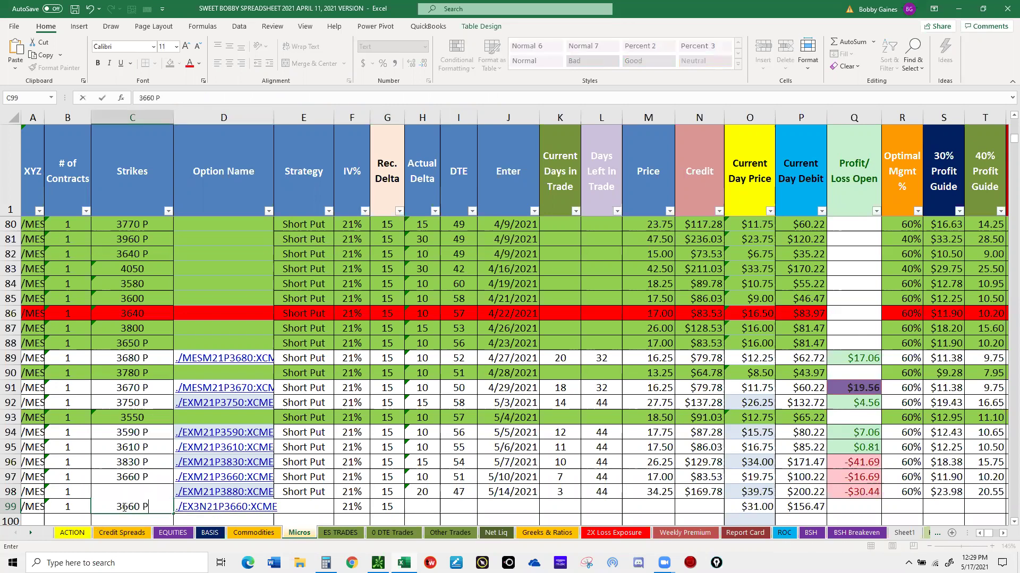
# In row 99, set the strategy to Short Put, the actual delta to 15 and the DTE to 60.
pyautogui.click(296, 508)
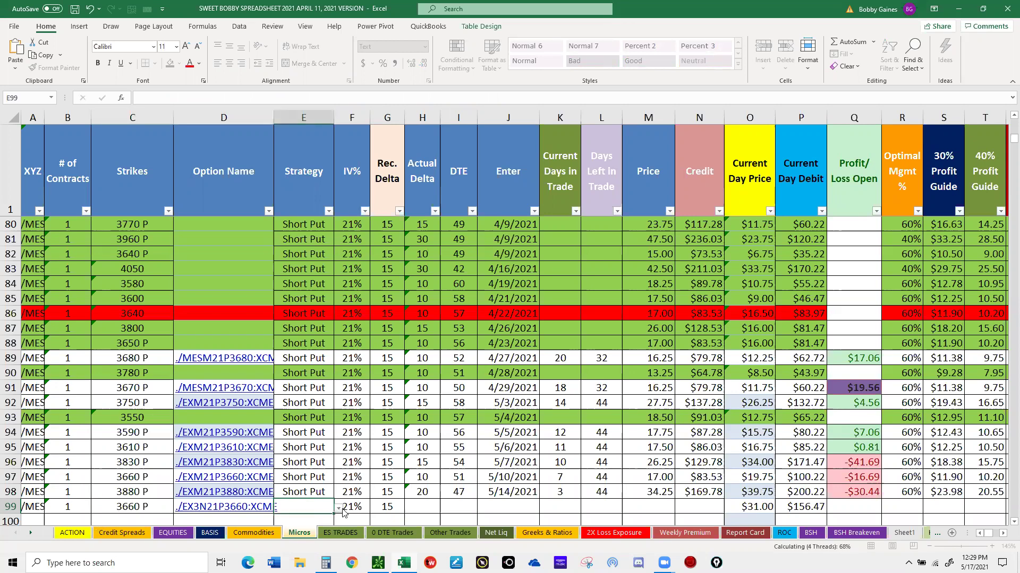
pyautogui.click(339, 508)
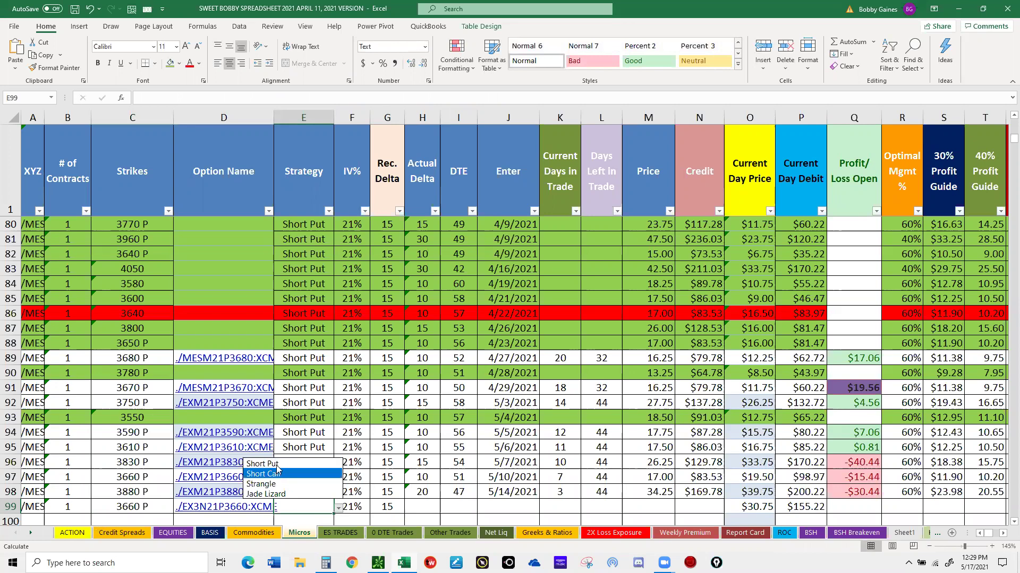
pyautogui.click(276, 465)
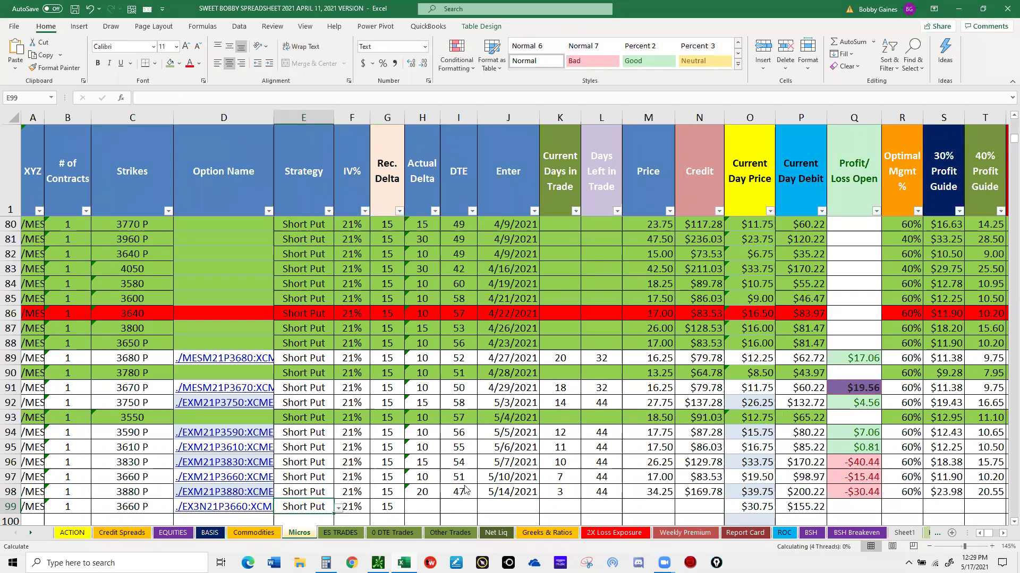
pyautogui.click(420, 504)
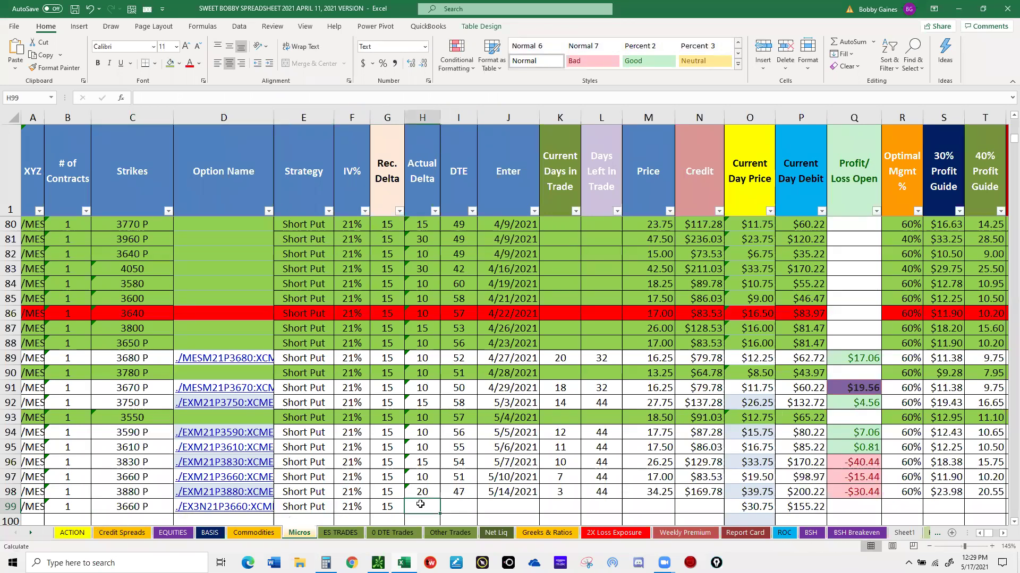
pyautogui.write('15')
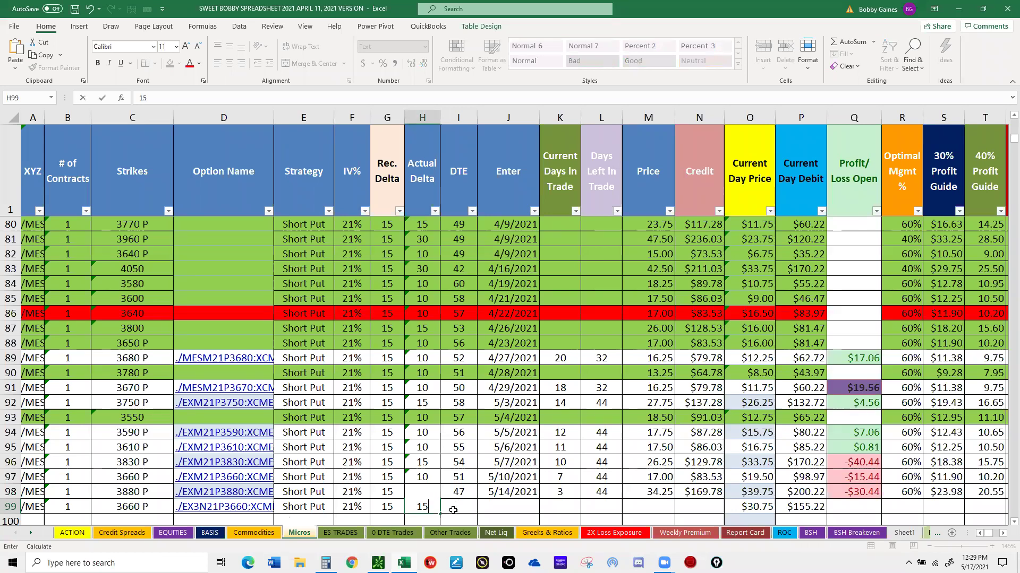
pyautogui.click(461, 506)
pyautogui.write('60')
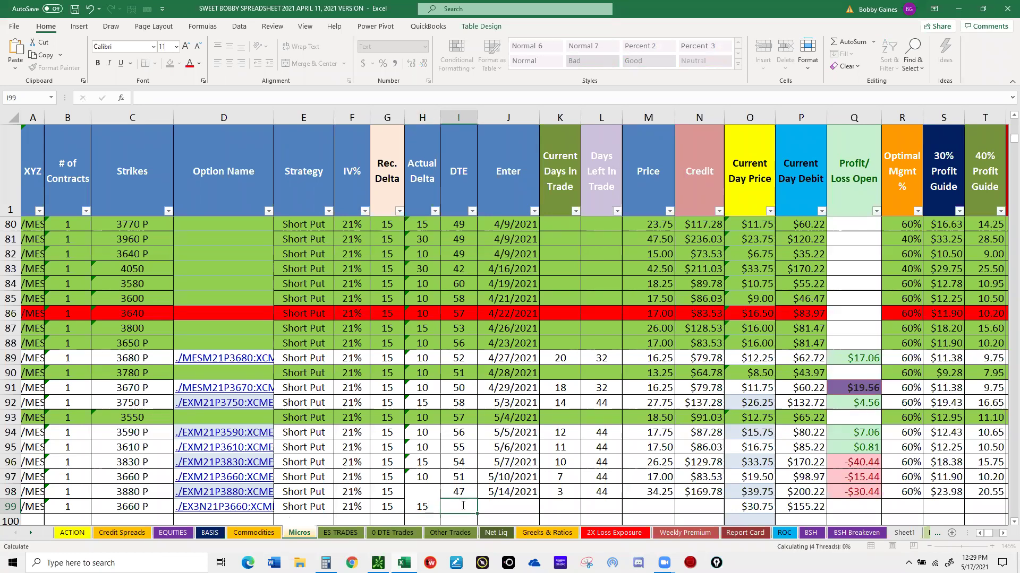
# Complete row 99 with entry date 5/17/21 and price 30.25.
pyautogui.click(503, 506)
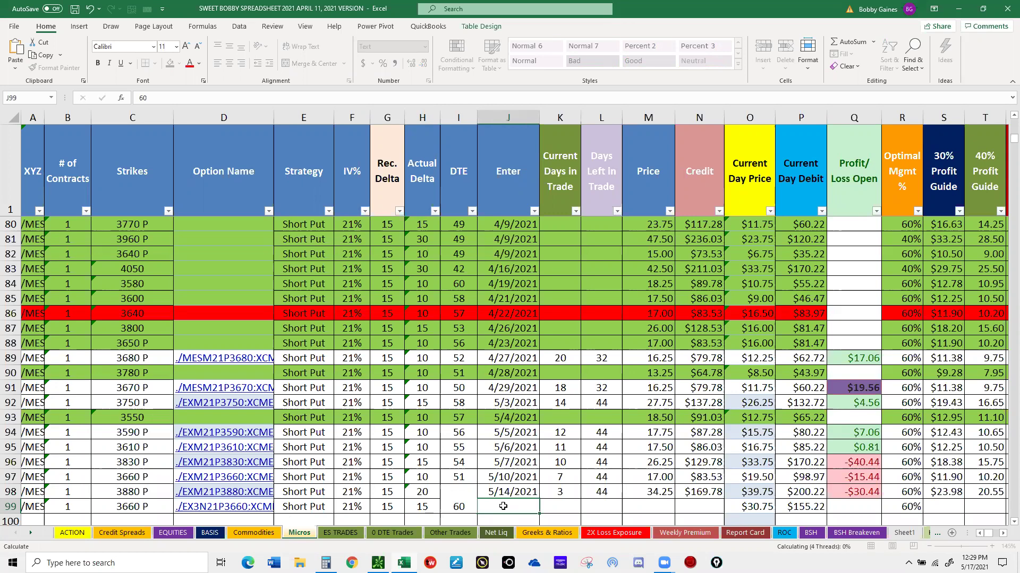
pyautogui.write('5/17')
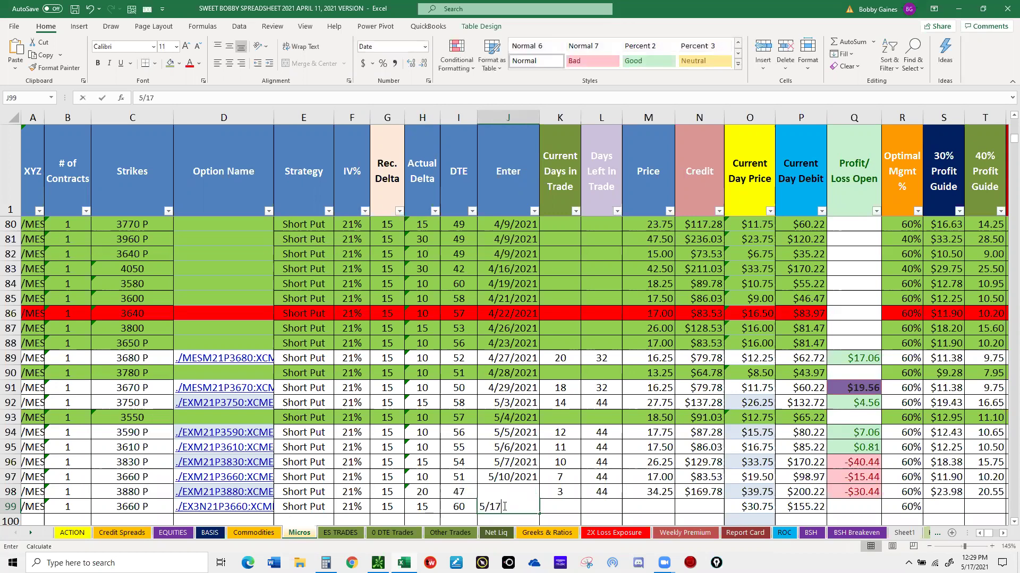
pyautogui.write('/21')
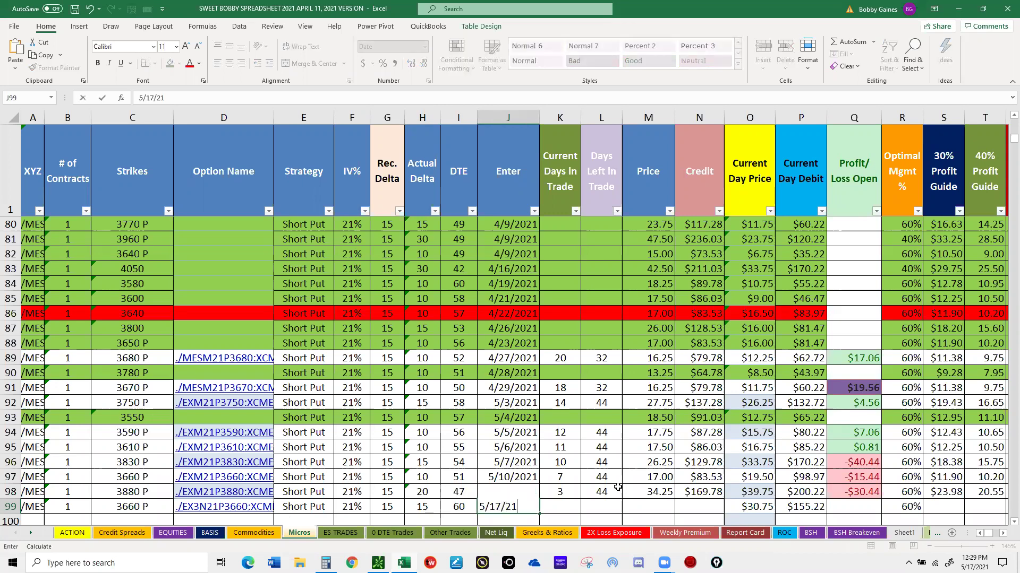
pyautogui.click(638, 507)
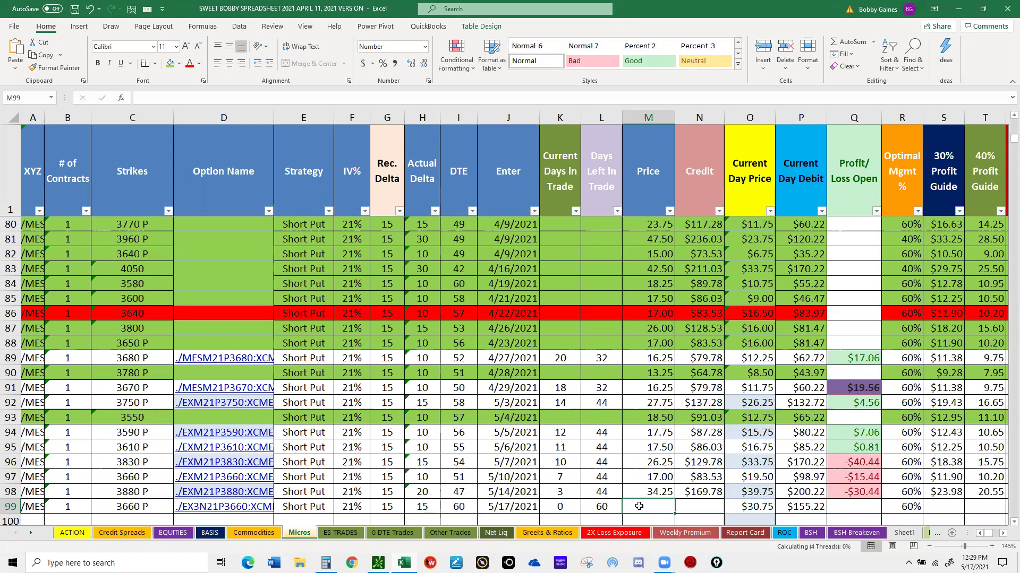
pyautogui.write('30.25')
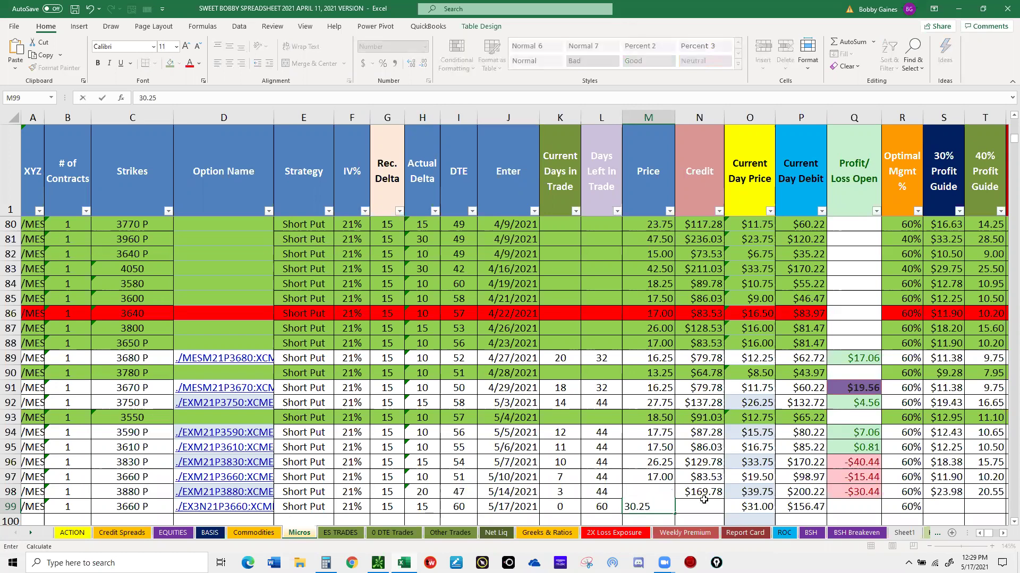
pyautogui.press('Tab')
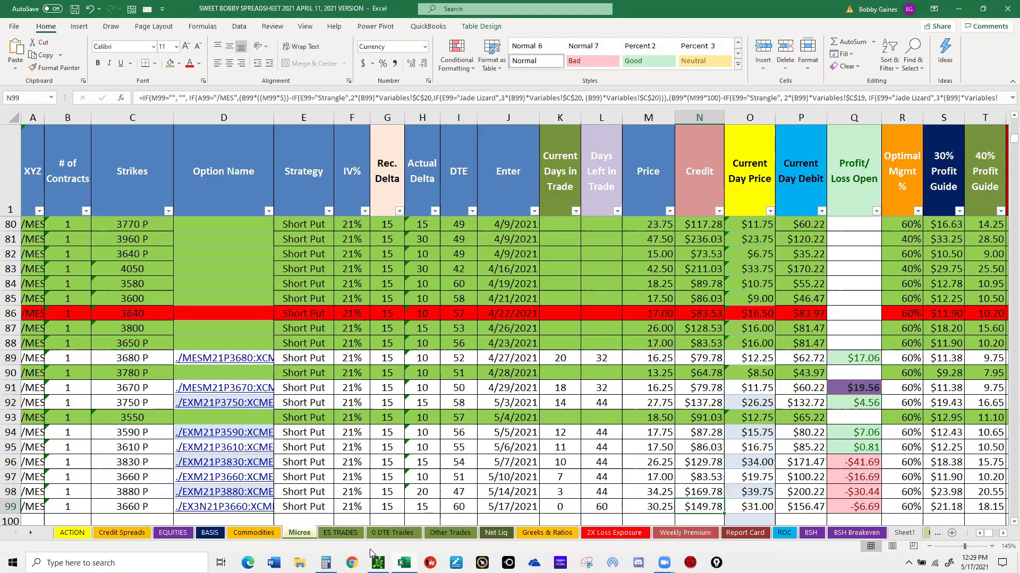
# Switch to thinkorswim and review the account's activity and open positions.
pyautogui.moveTo(374, 555)
pyautogui.click(378, 518)
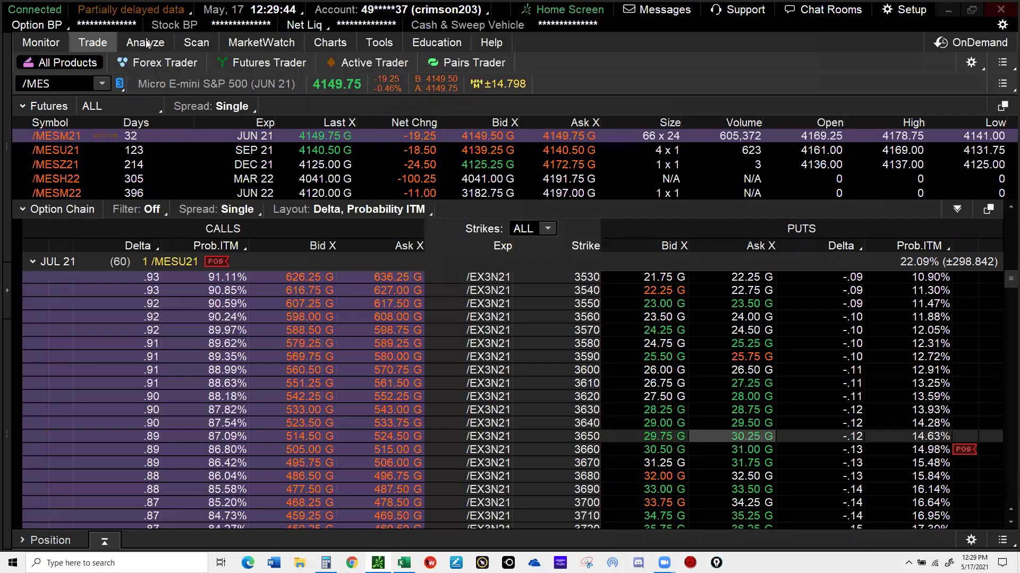
pyautogui.click(36, 44)
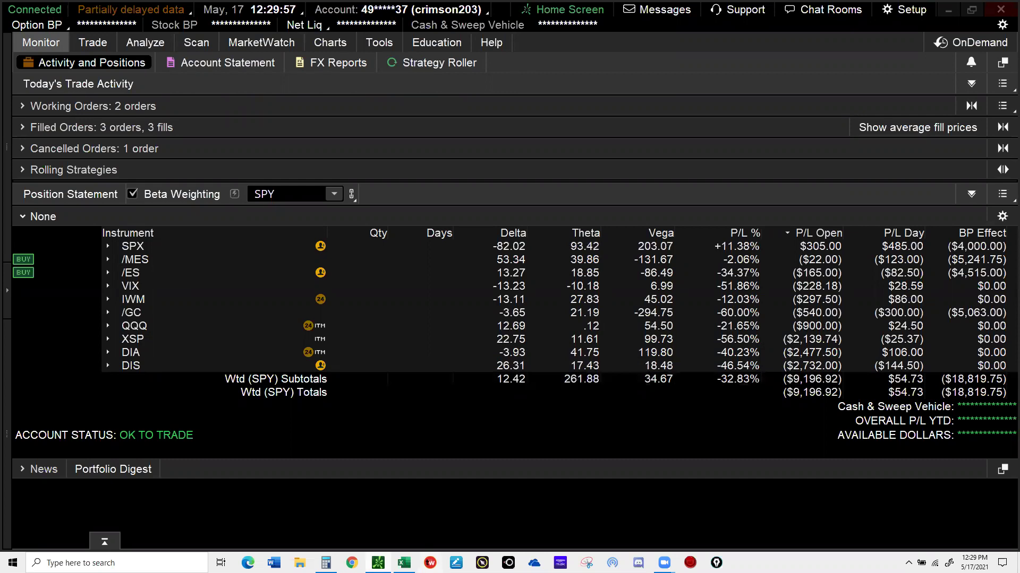
pyautogui.moveTo(403, 563)
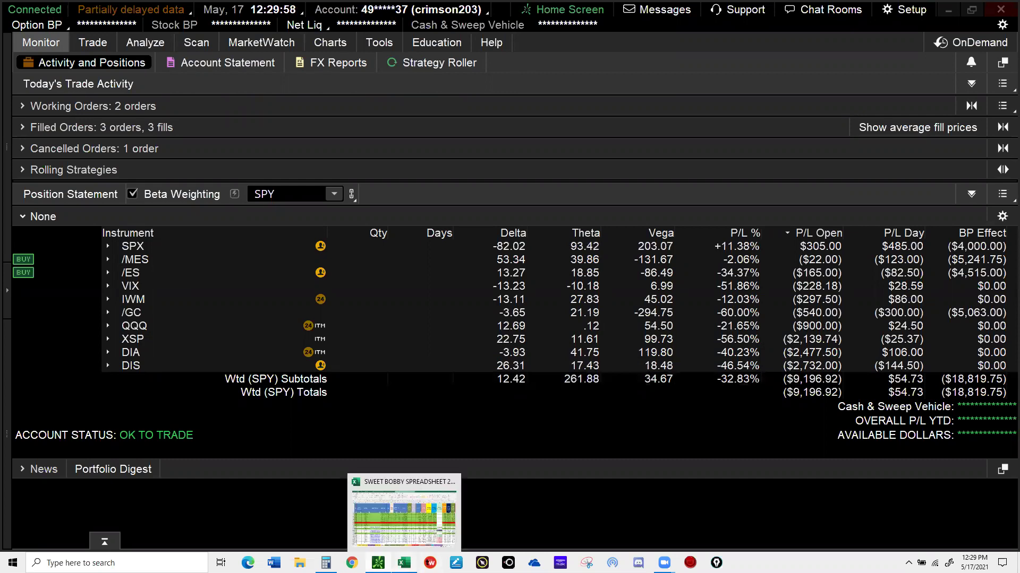
# Return to the trading page and load the SPX option chain.
pyautogui.click(88, 42)
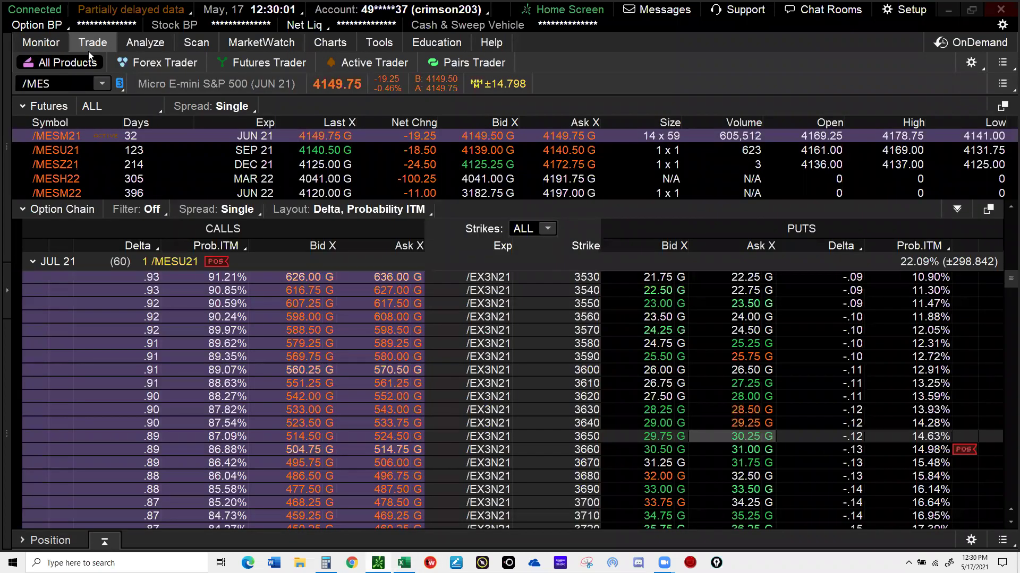
pyautogui.click(58, 82)
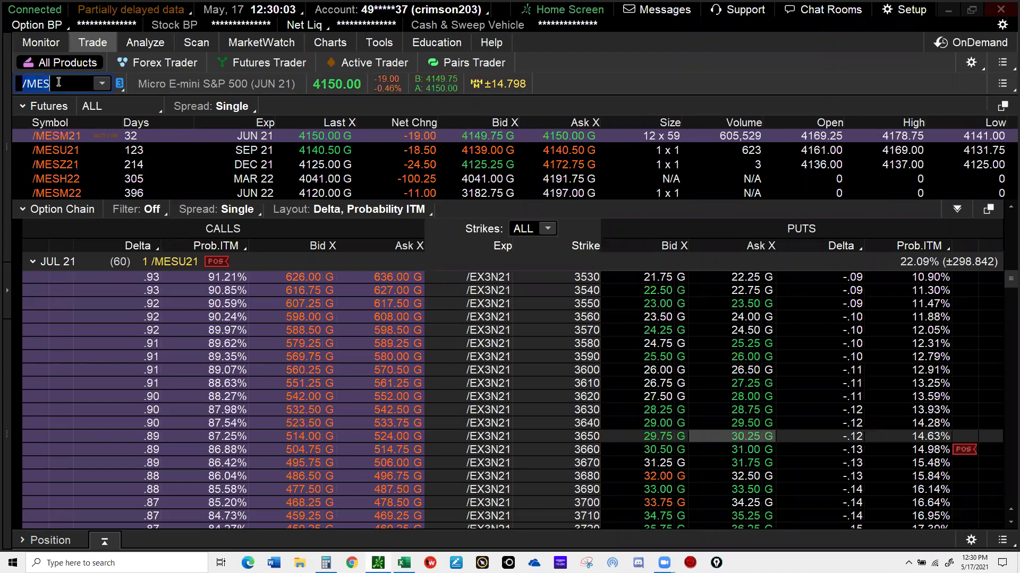
pyautogui.write('SPX')
pyautogui.press('Return')
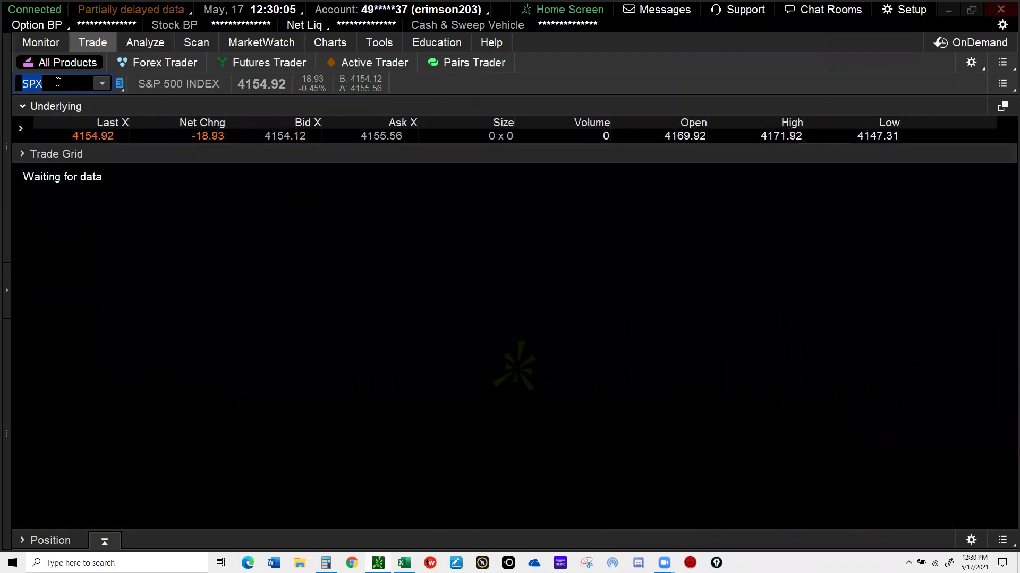
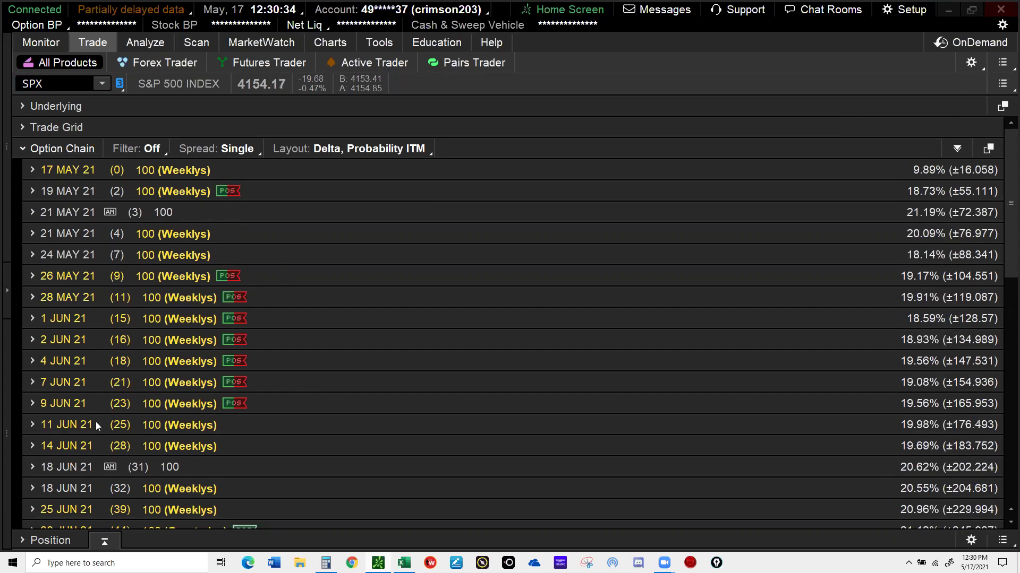
# Expand the 11 JUN 21 SPX weekly chain and locate the out-of-the-money calls around the 4220 and 4225 strikes.
pyautogui.click(37, 427)
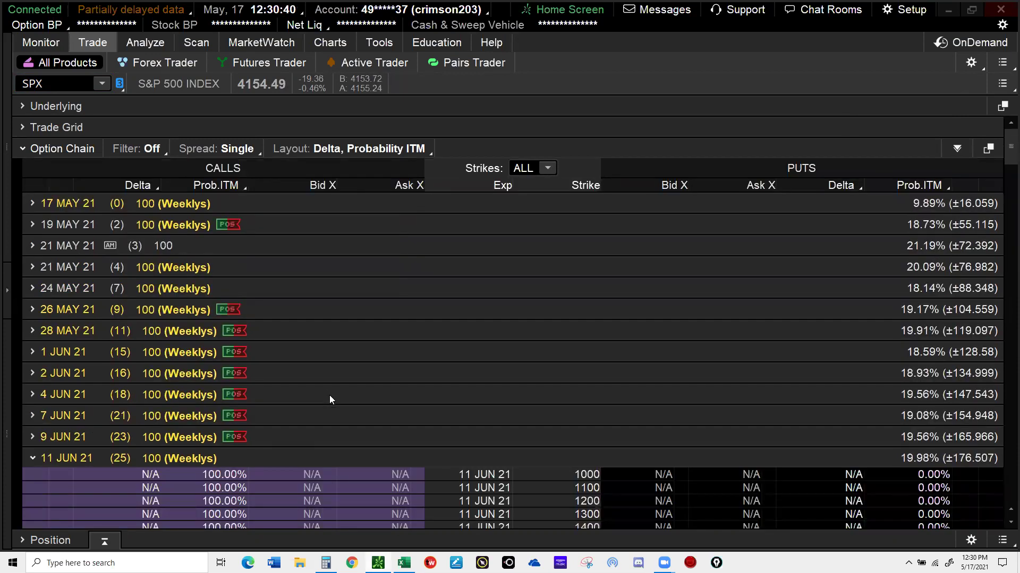
pyautogui.scroll(-3, 330, 400)
pyautogui.scroll(-1, 331, 397)
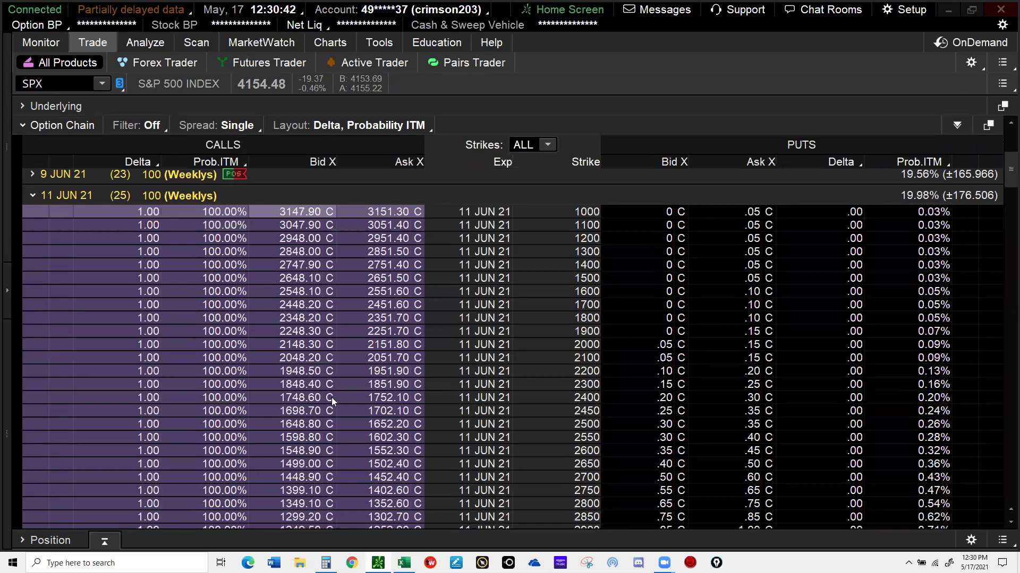
pyautogui.scroll(-15, 334, 398)
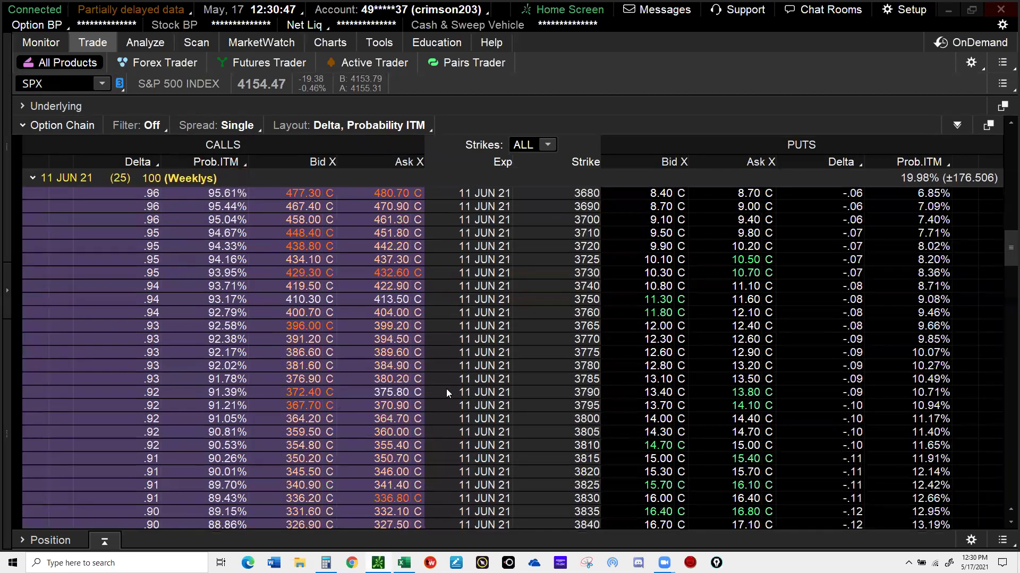
pyautogui.scroll(-1, 447, 391)
pyautogui.scroll(-3, 447, 391)
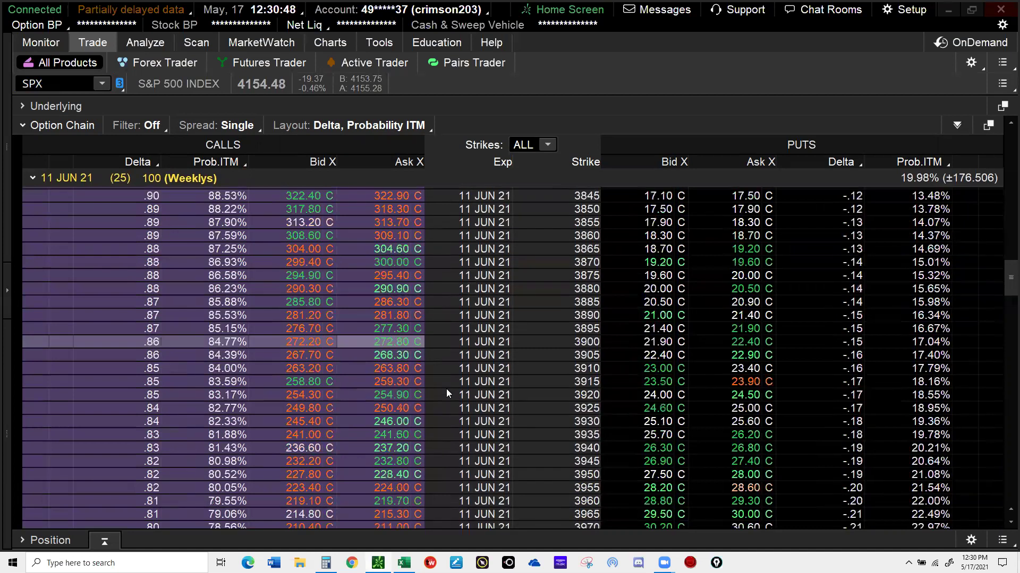
pyautogui.scroll(-3, 446, 389)
pyautogui.scroll(-3, 446, 394)
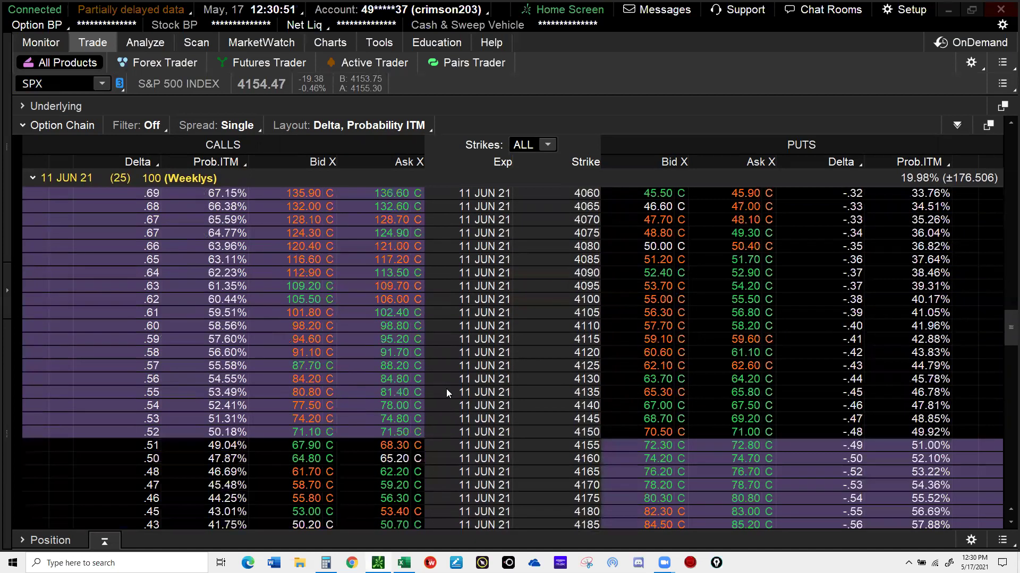
pyautogui.scroll(-3, 446, 393)
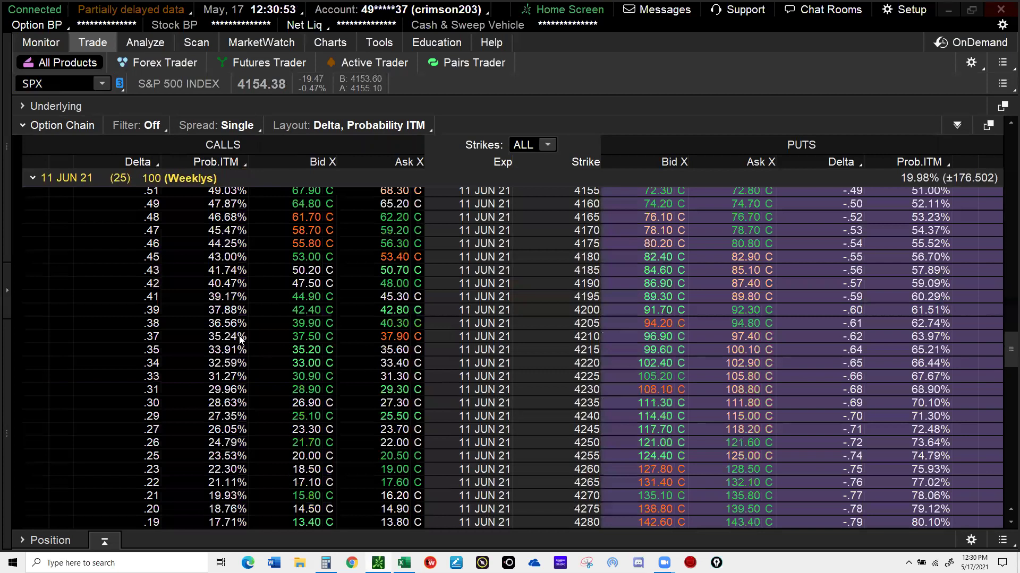
pyautogui.scroll(-1, 241, 338)
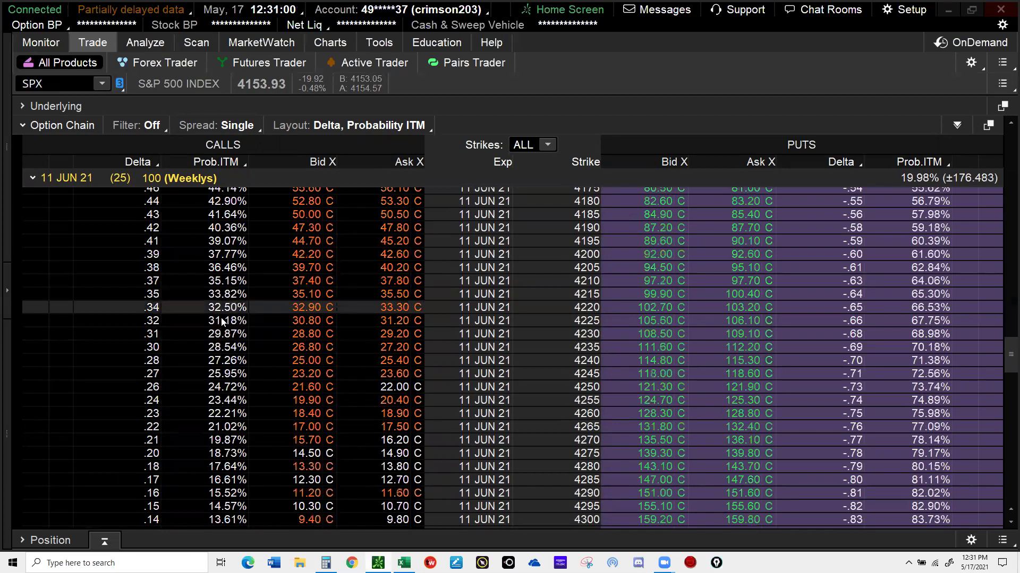
pyautogui.click(308, 320)
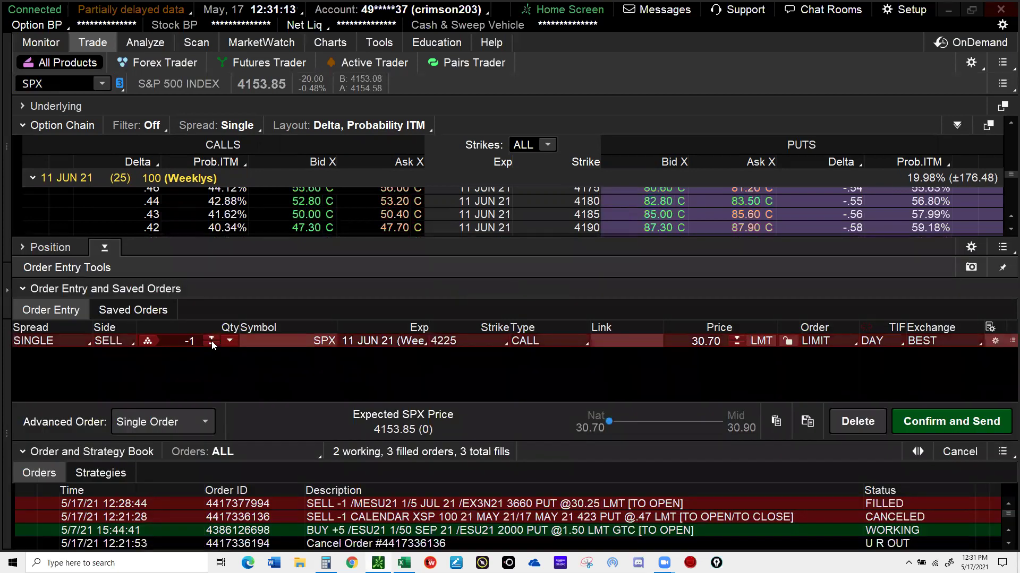
pyautogui.click(211, 341)
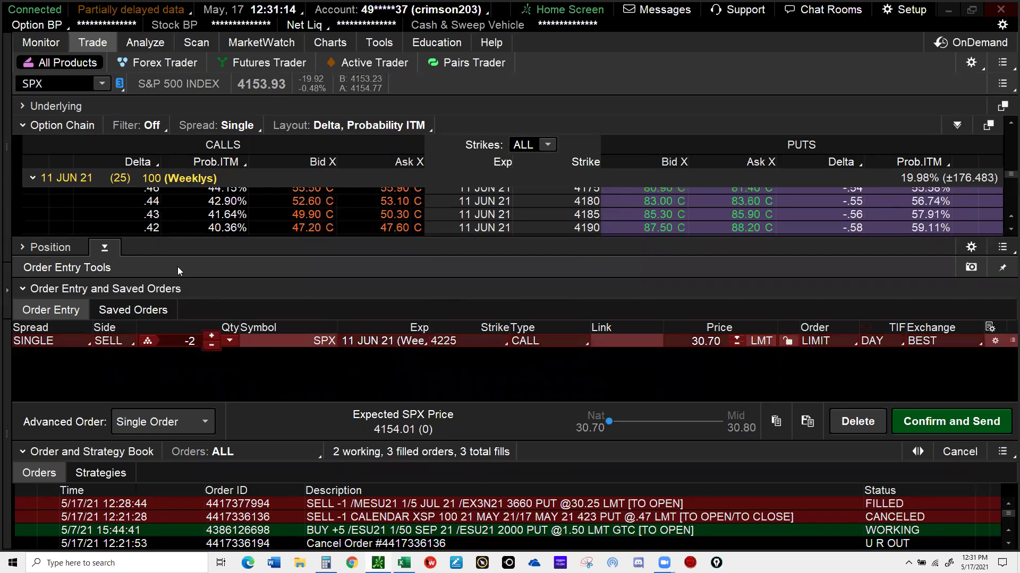
pyautogui.click(104, 248)
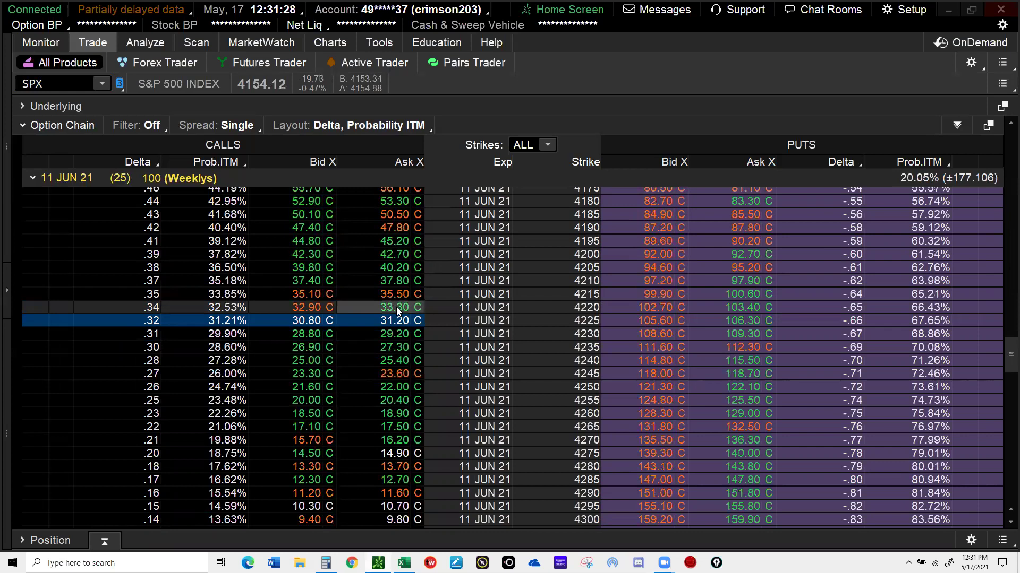
# Build an 11 JUN 21 SPX order buying one 4220 call and selling one 4225 call, with the spread type set to Custom.
pyautogui.click(399, 310)
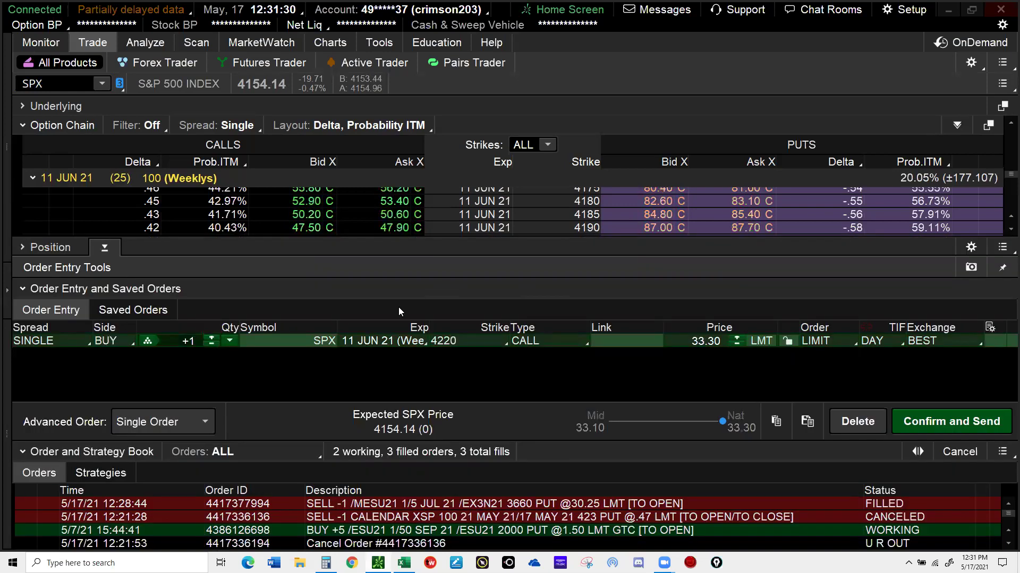
pyautogui.click(105, 248)
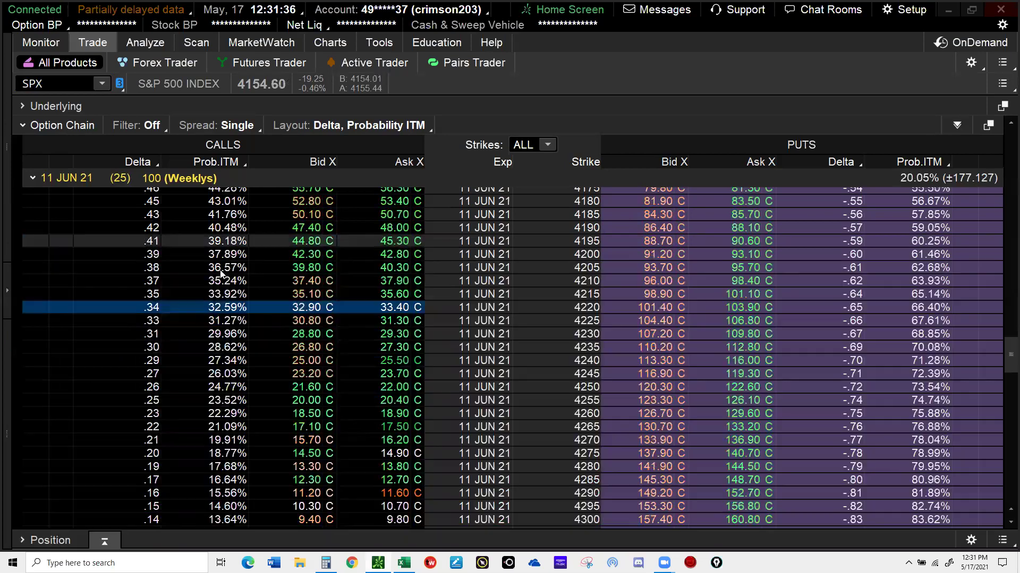
pyautogui.click(303, 320)
pyautogui.press('alt')
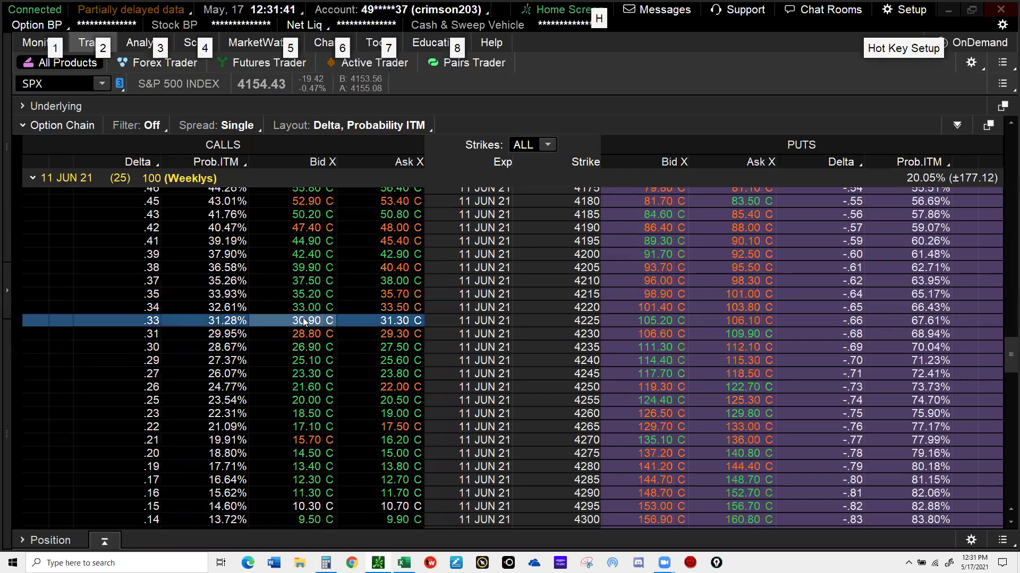
pyautogui.click(303, 317)
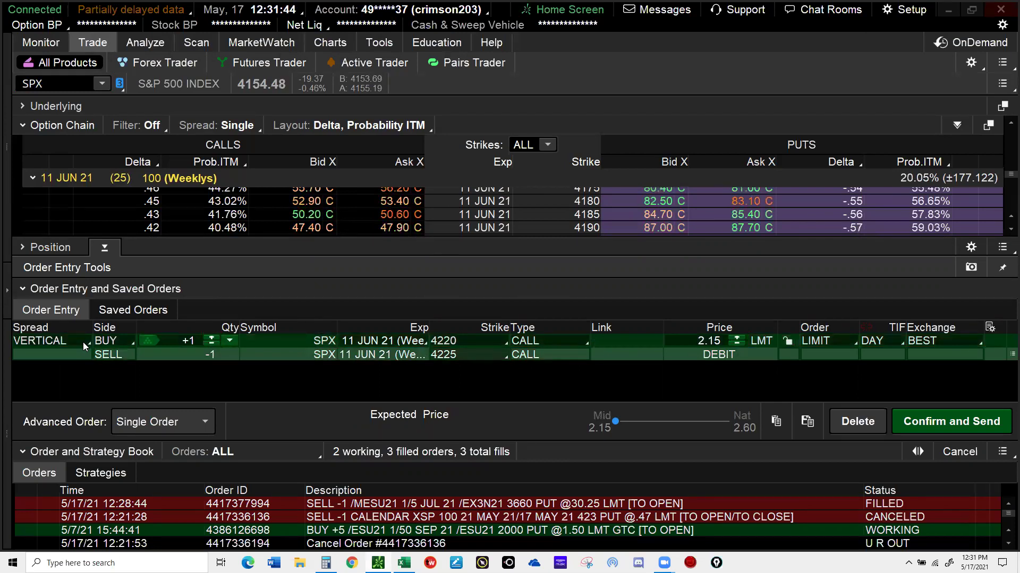
pyautogui.click(83, 342)
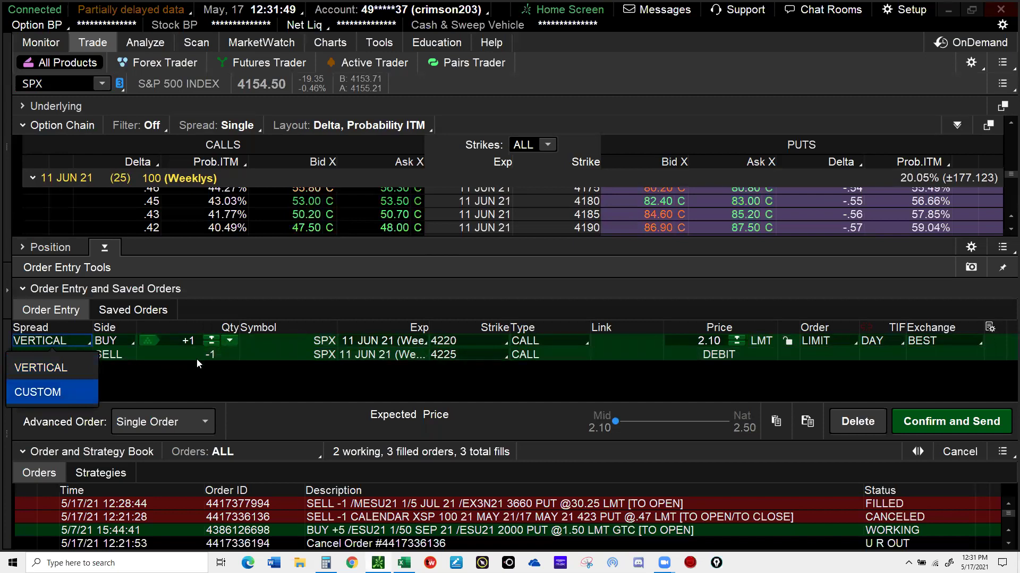
pyautogui.press('Return')
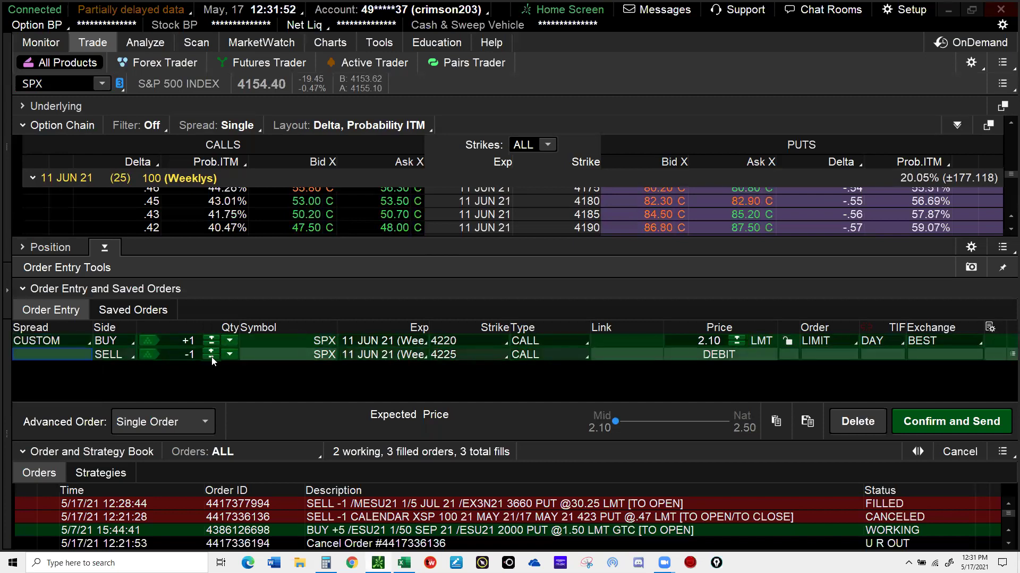
# Increase the sold 4225 calls to 2 and add one bought 4235 call, making an 11 JUN 21 SPX 4220/4225/4235 call butterfly.
pyautogui.click(213, 360)
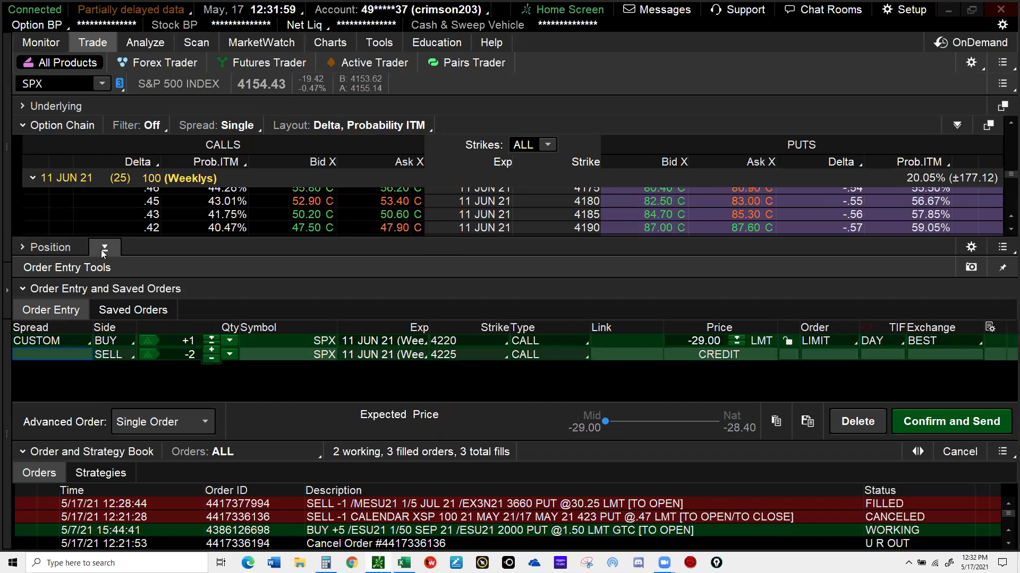
pyautogui.click(104, 250)
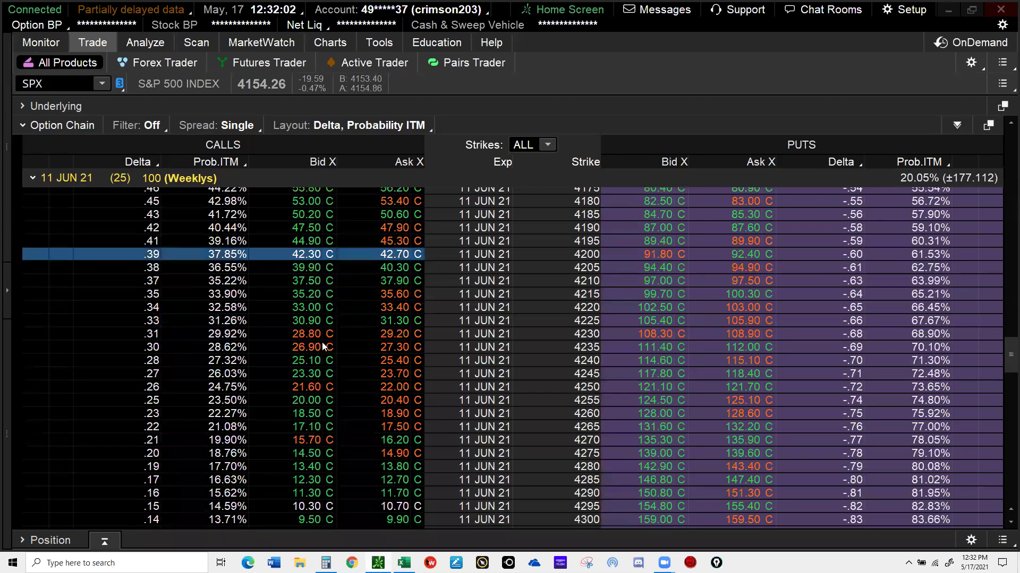
pyautogui.rightClick(321, 345)
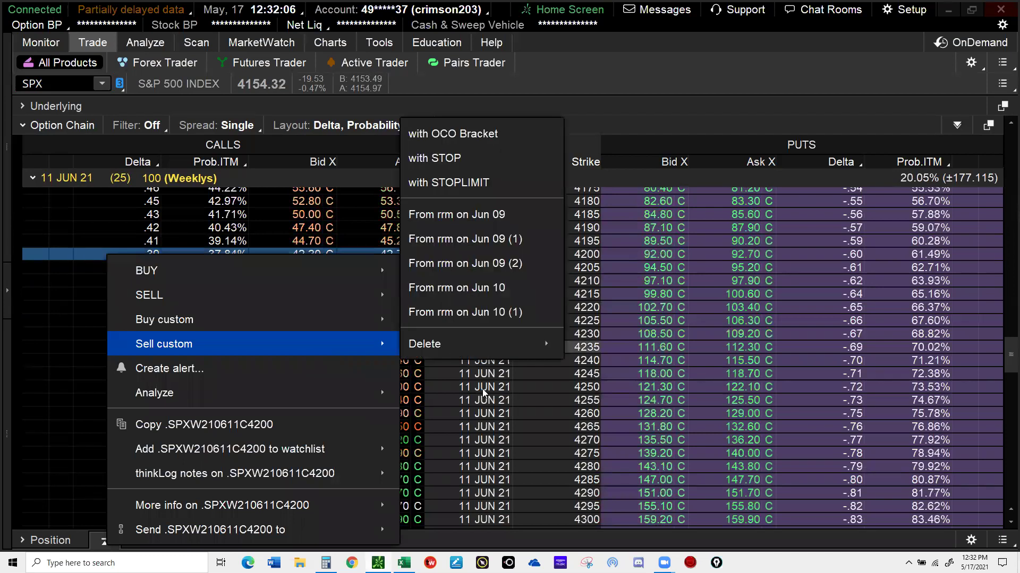
pyautogui.click(535, 391)
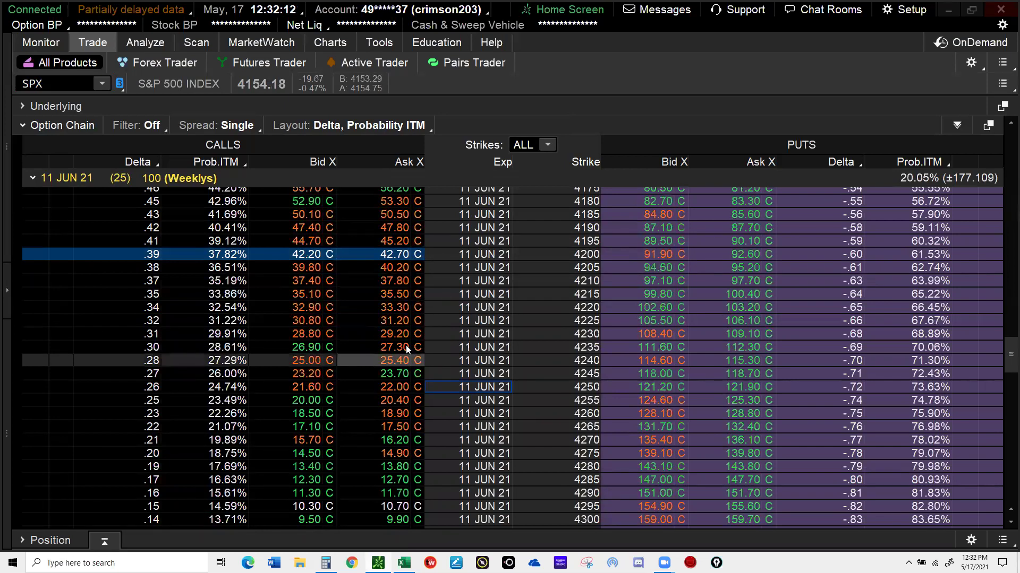
pyautogui.press('alt')
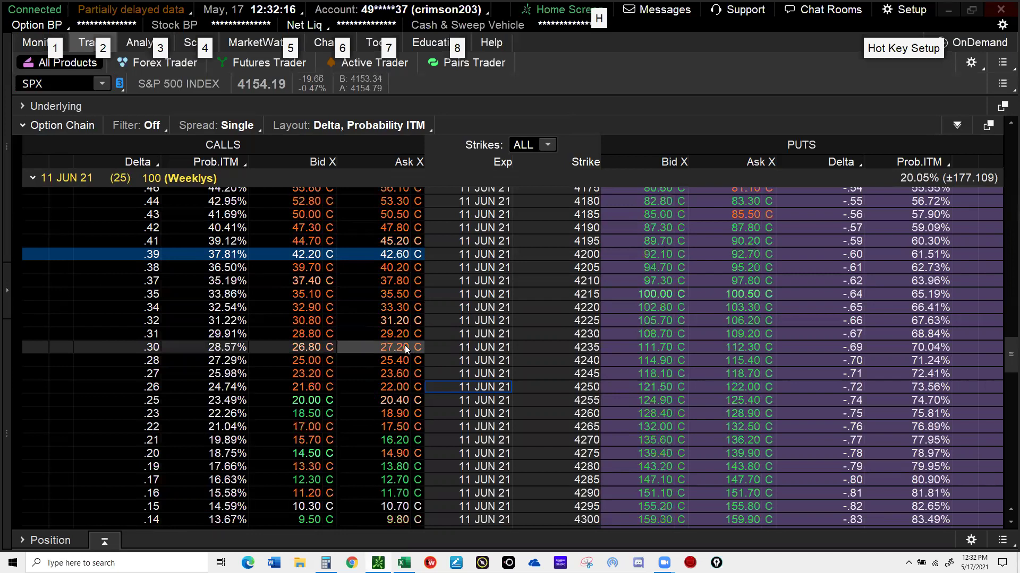
pyautogui.click(404, 347)
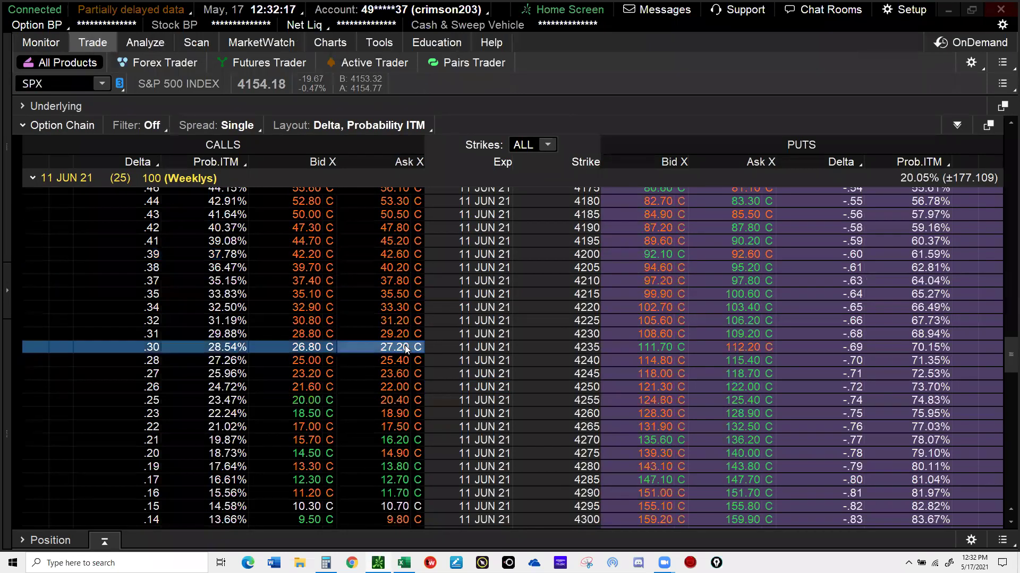
pyautogui.click(406, 348)
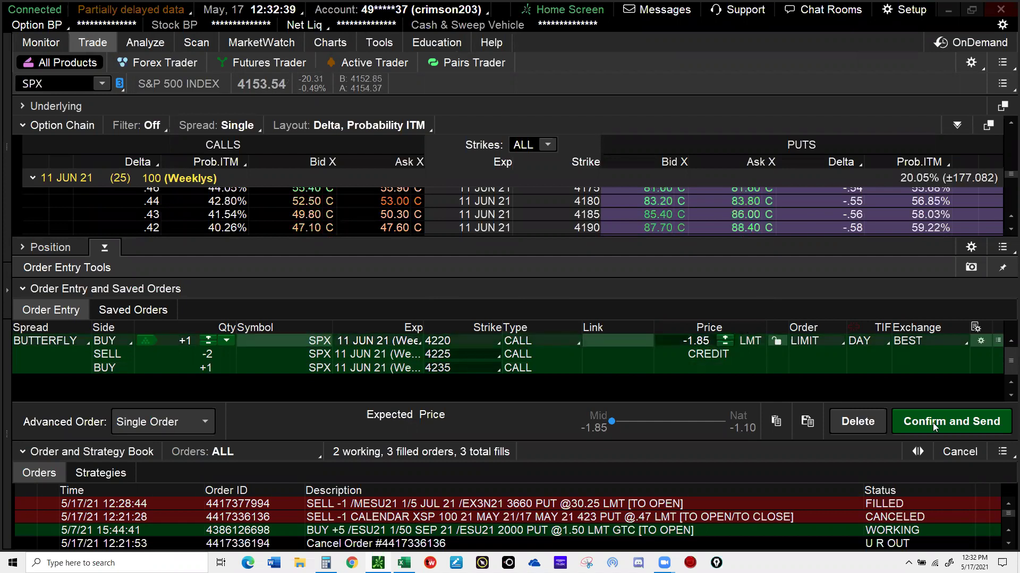
# Review the butterfly's order confirmation without sending it, and load the trade into the risk profile analysis.
pyautogui.press('Return')
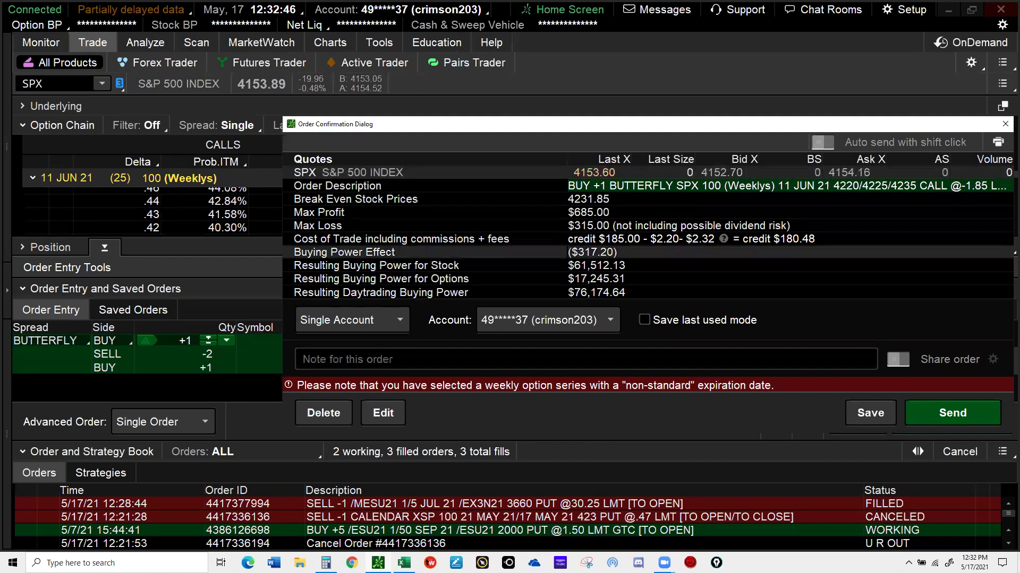
pyautogui.click(1004, 125)
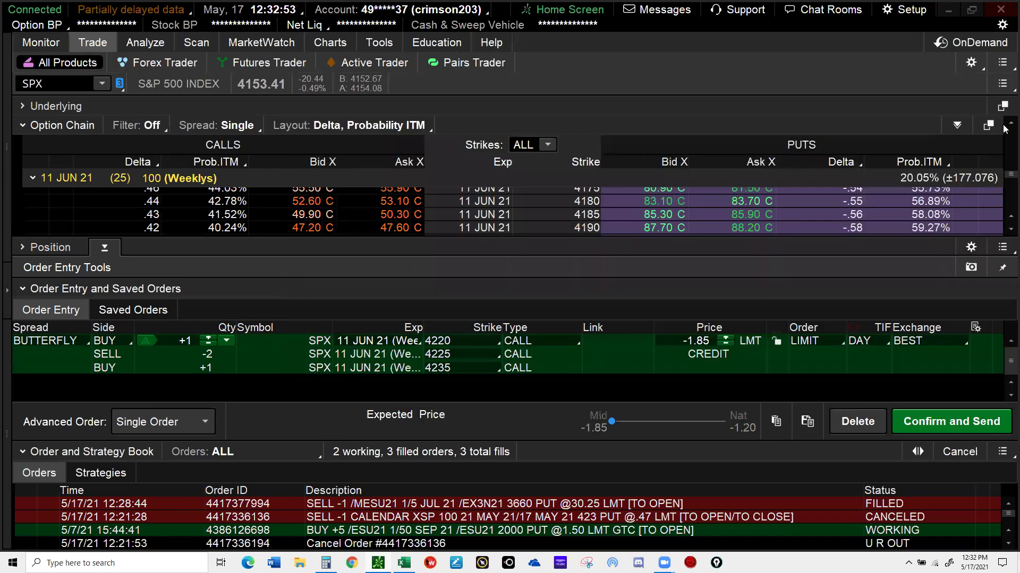
pyautogui.rightClick(475, 351)
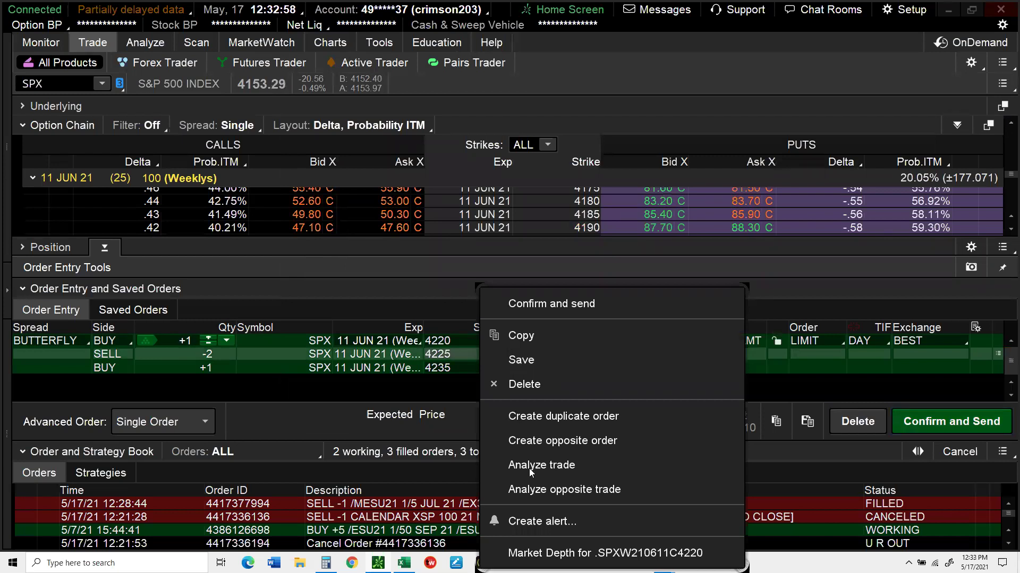
pyautogui.click(531, 468)
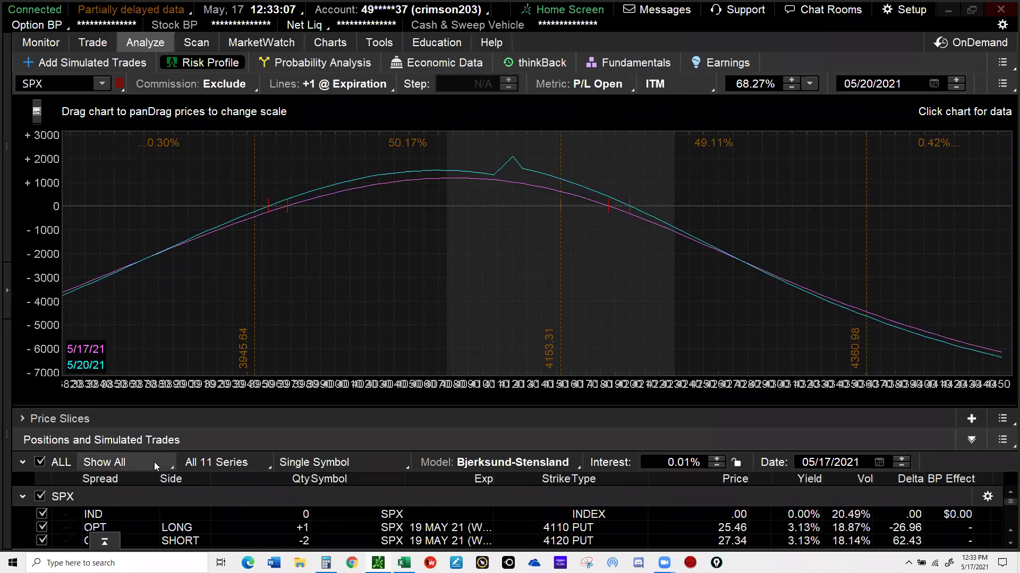
# Hide the existing positions in the SPX analysis and delete the simulated 4050 put calendar, leaving the butterfly.
pyautogui.click(154, 462)
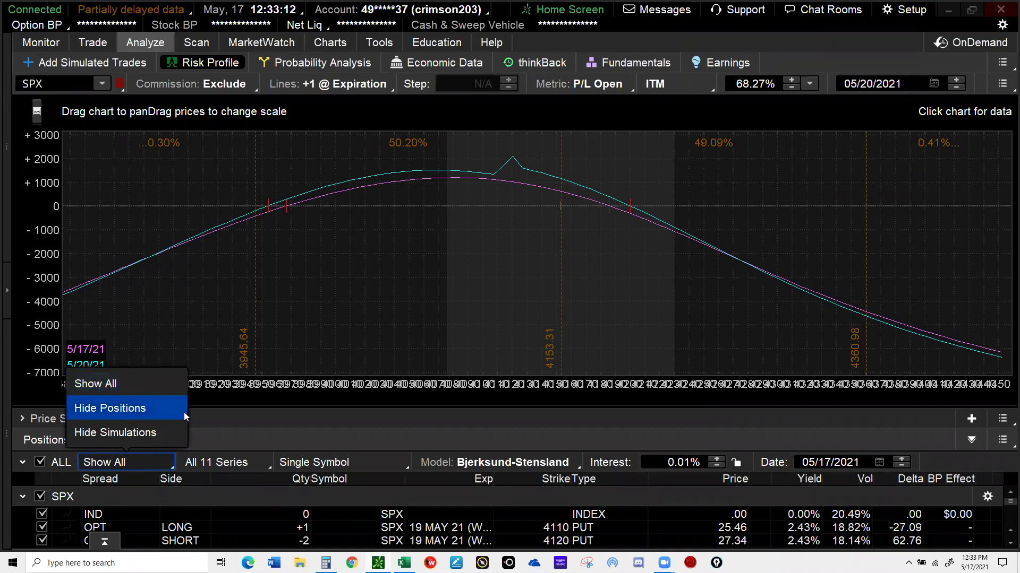
pyautogui.click(127, 409)
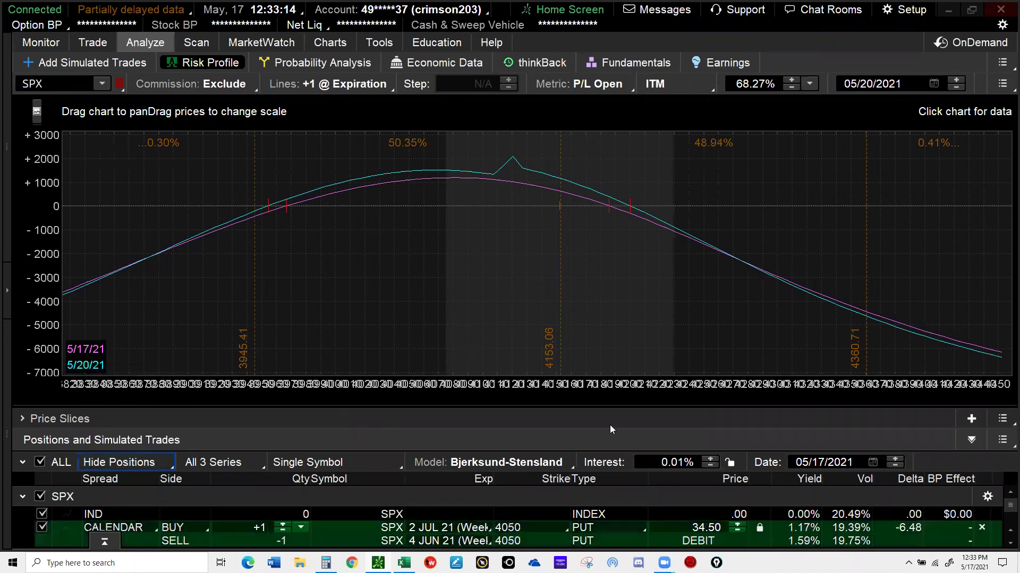
pyautogui.click(982, 529)
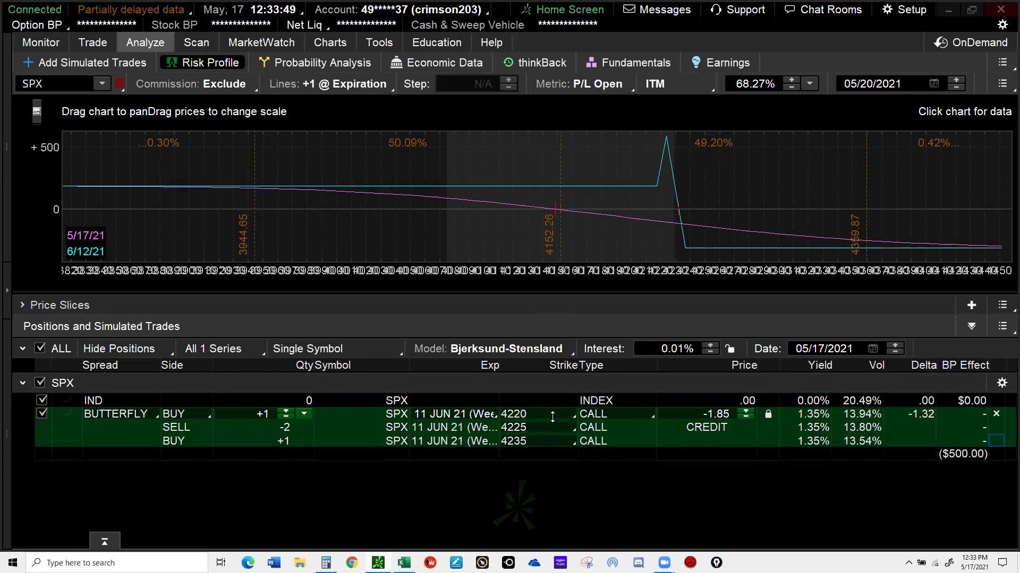
# Enlarge the risk graph and examine the butterfly's profit and loss at the current price, around the peak and downside, and in the price slices.
pyautogui.moveTo(578, 392); pyautogui.dragTo(584, 419)
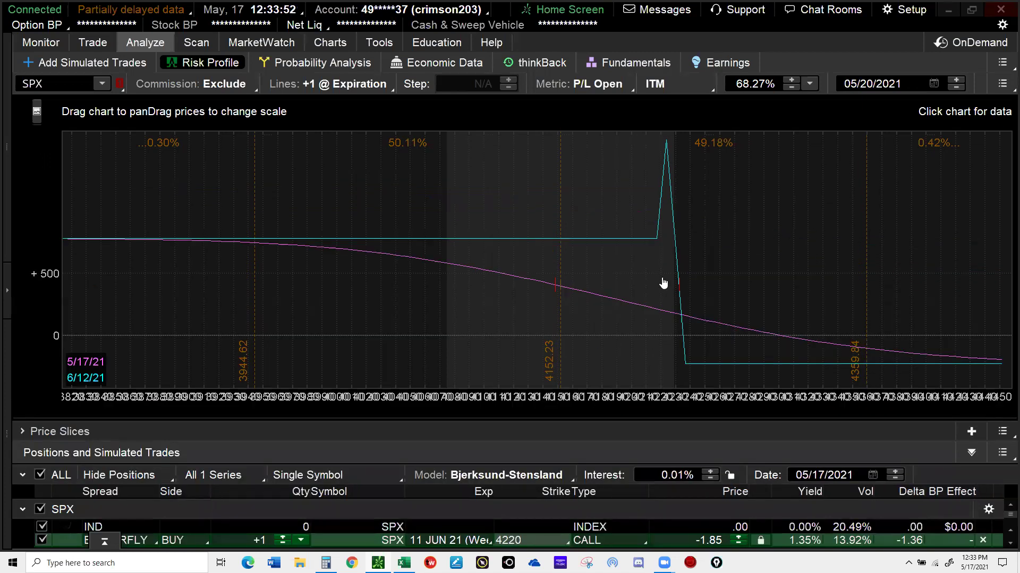
pyautogui.click(563, 294)
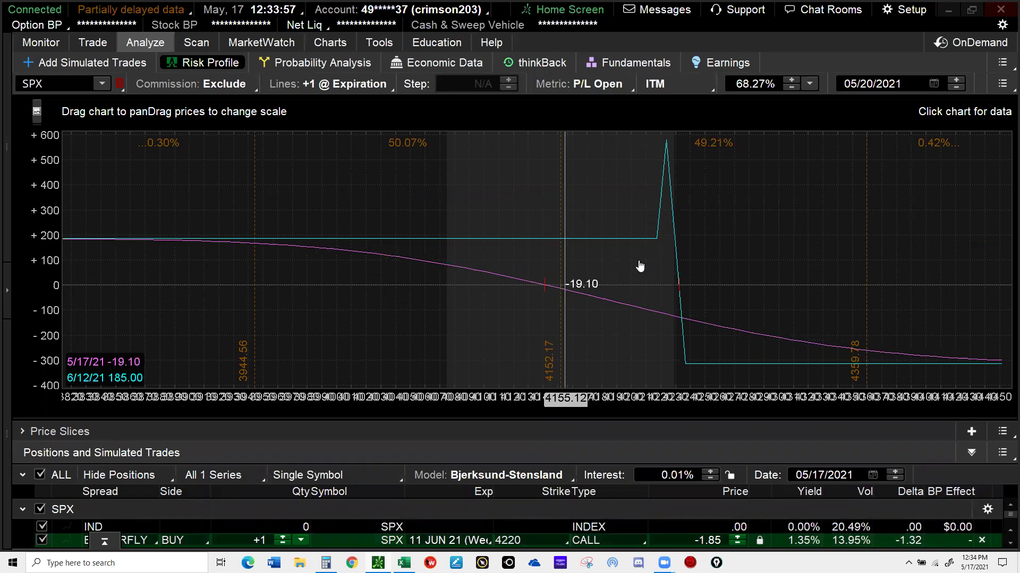
pyautogui.click(668, 145)
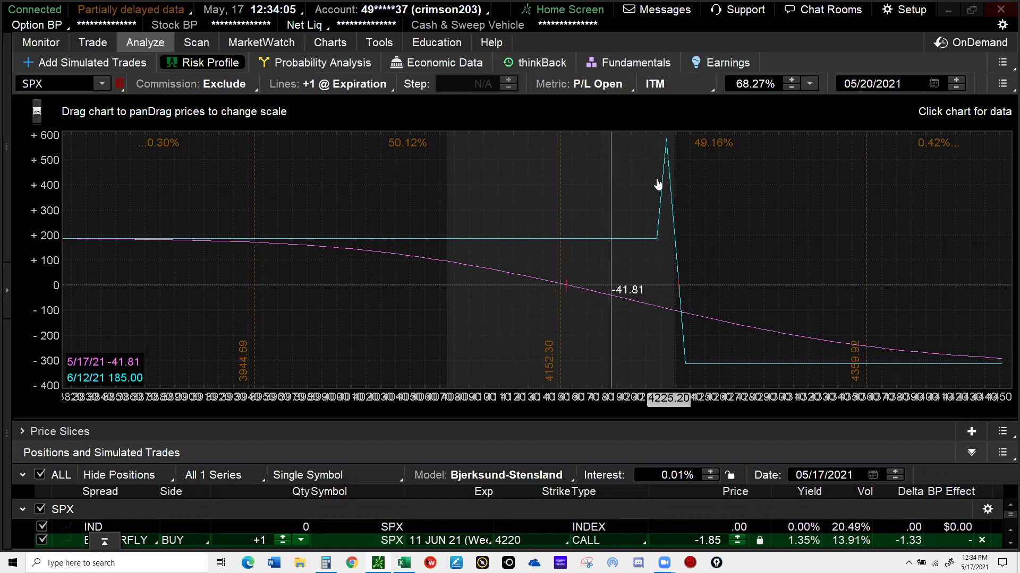
pyautogui.click(666, 143)
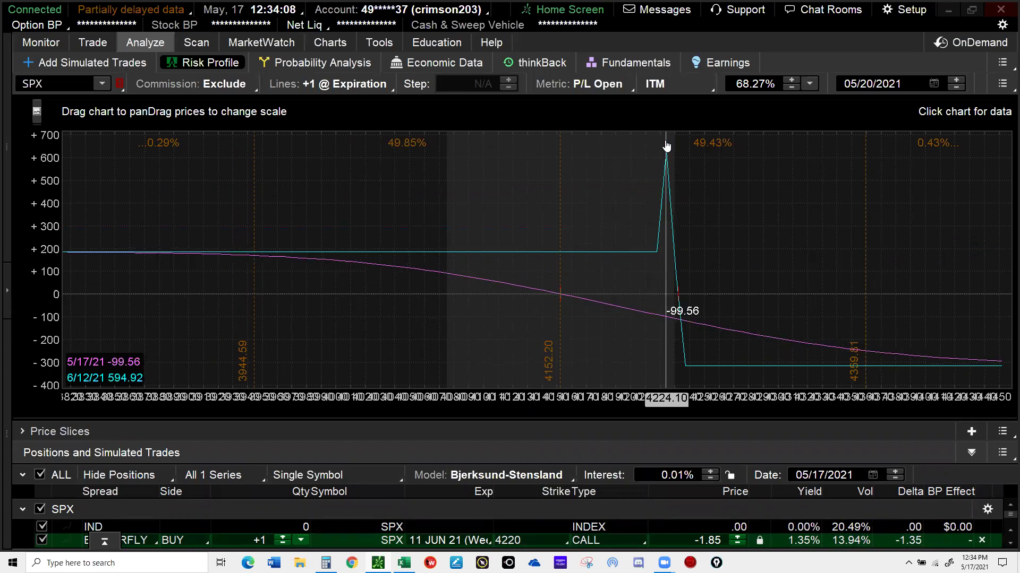
pyautogui.click(654, 320)
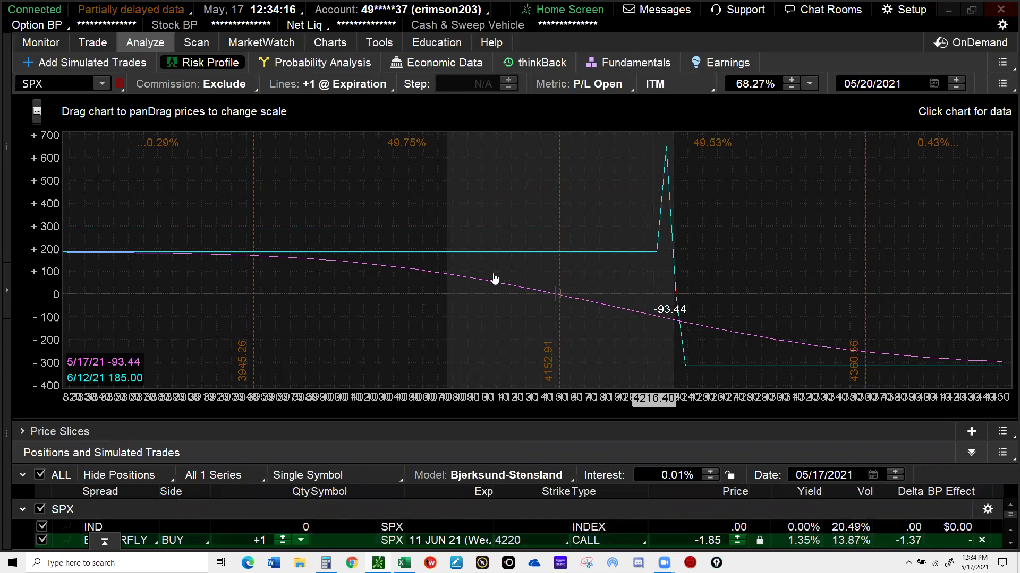
pyautogui.click(257, 281)
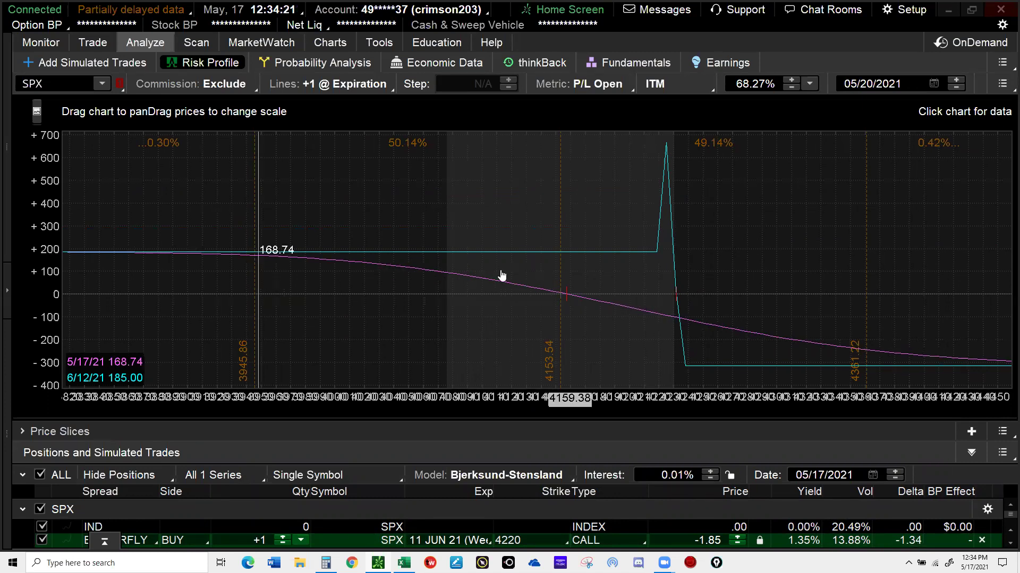
pyautogui.click(439, 306)
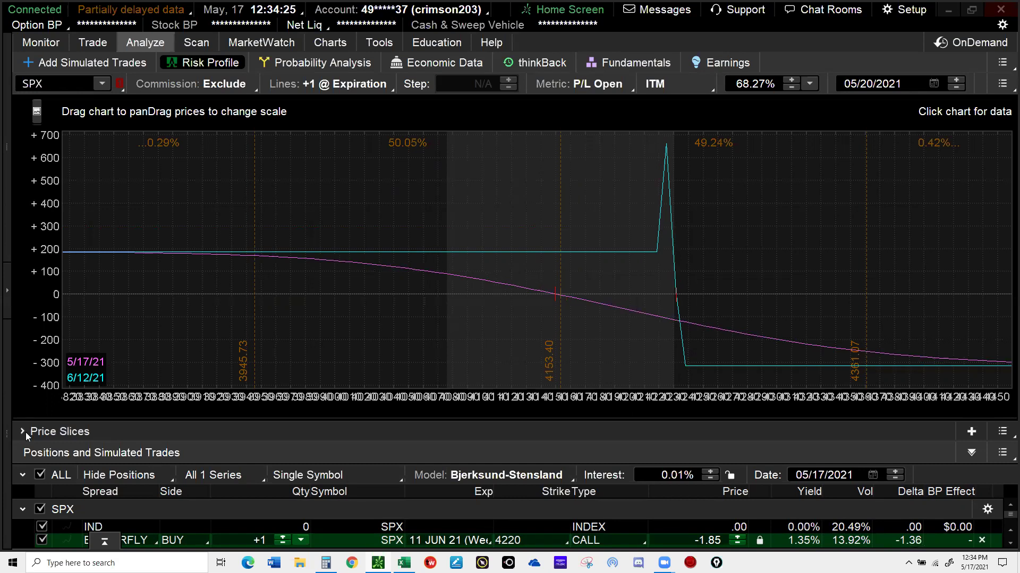
pyautogui.click(495, 423)
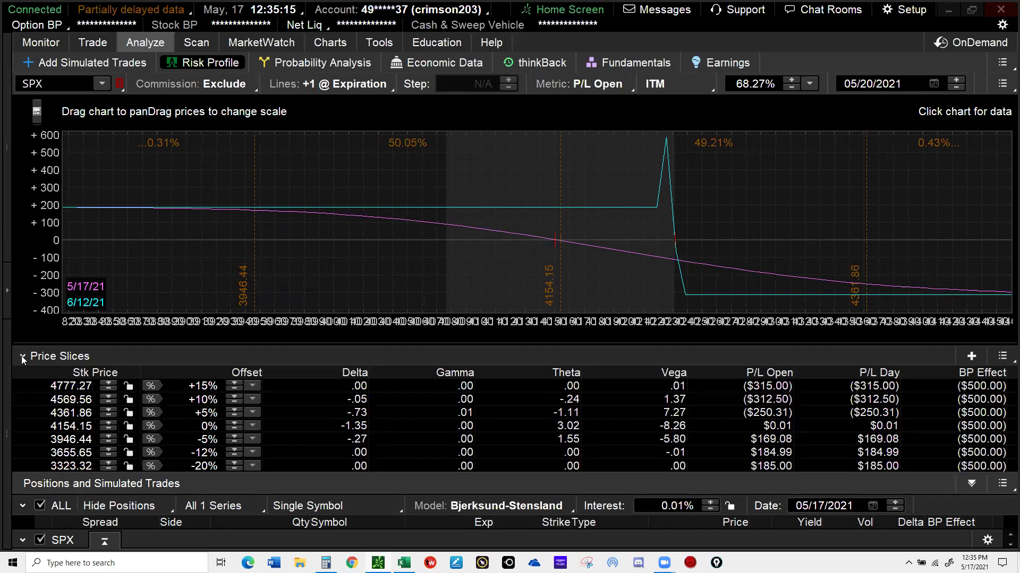
pyautogui.click(23, 358)
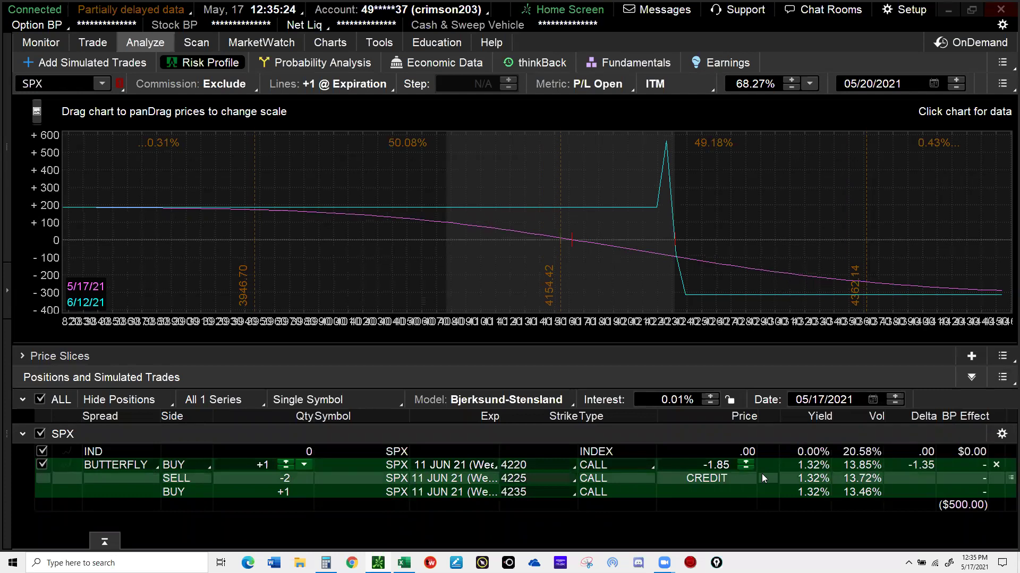
# Confirm and send the simulated SPX 4220/4225/4235 call butterfly as a limit order at a 1.85 credit.
pyautogui.rightClick(763, 477)
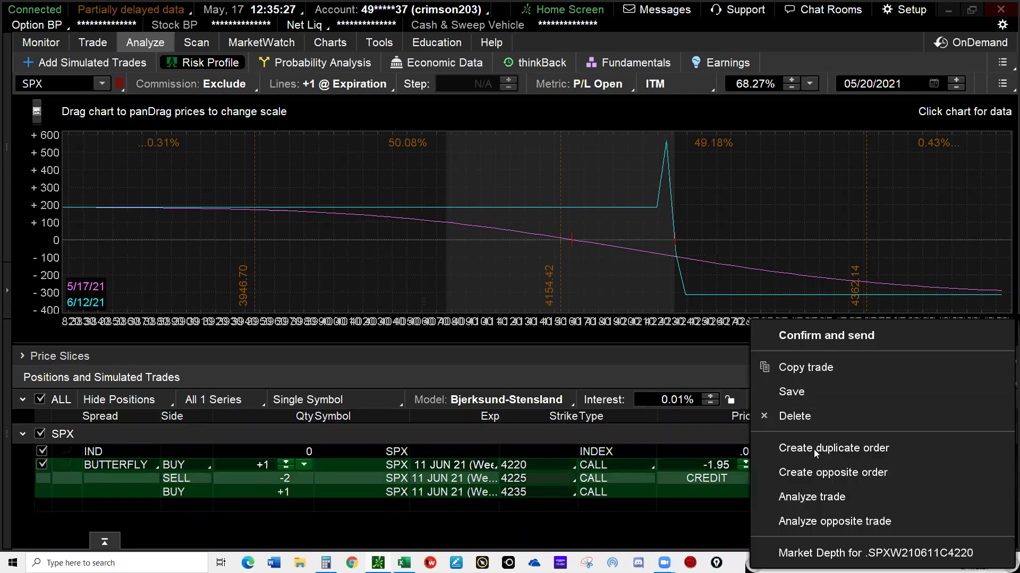
pyautogui.click(829, 337)
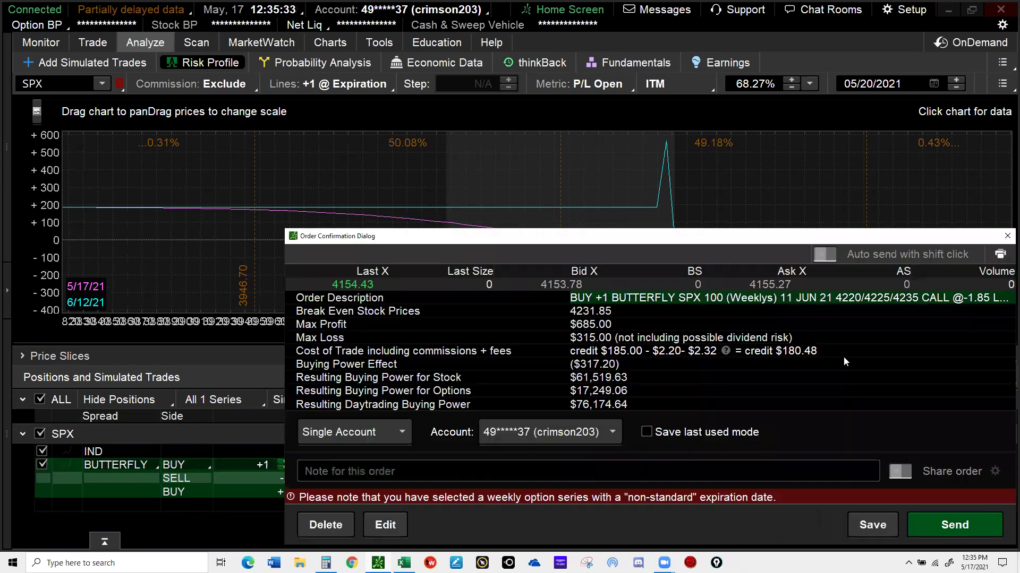
pyautogui.click(945, 527)
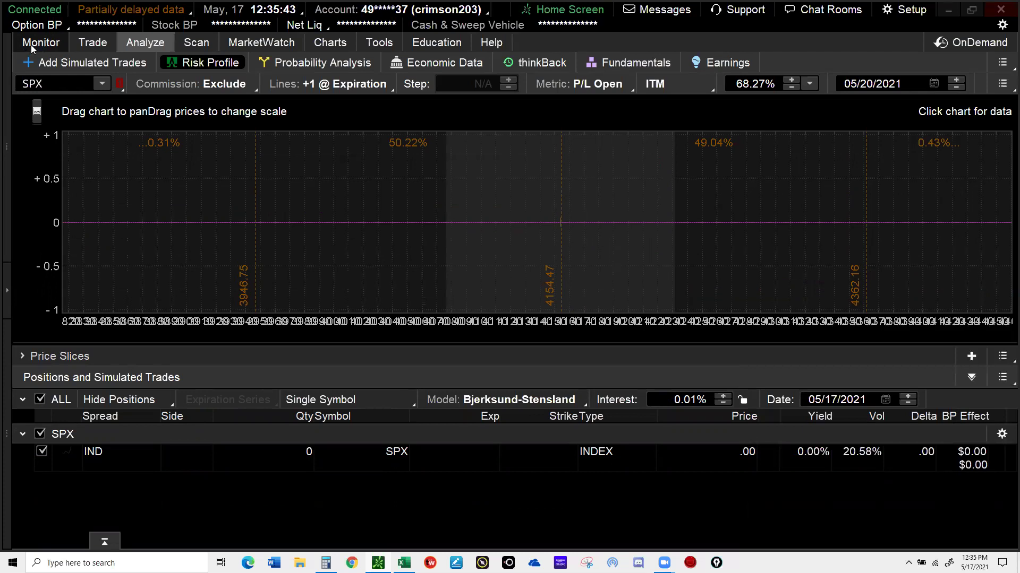
# Check the account's activity and expand the working orders to view the SPX butterfly's limit price and mark.
pyautogui.click(33, 46)
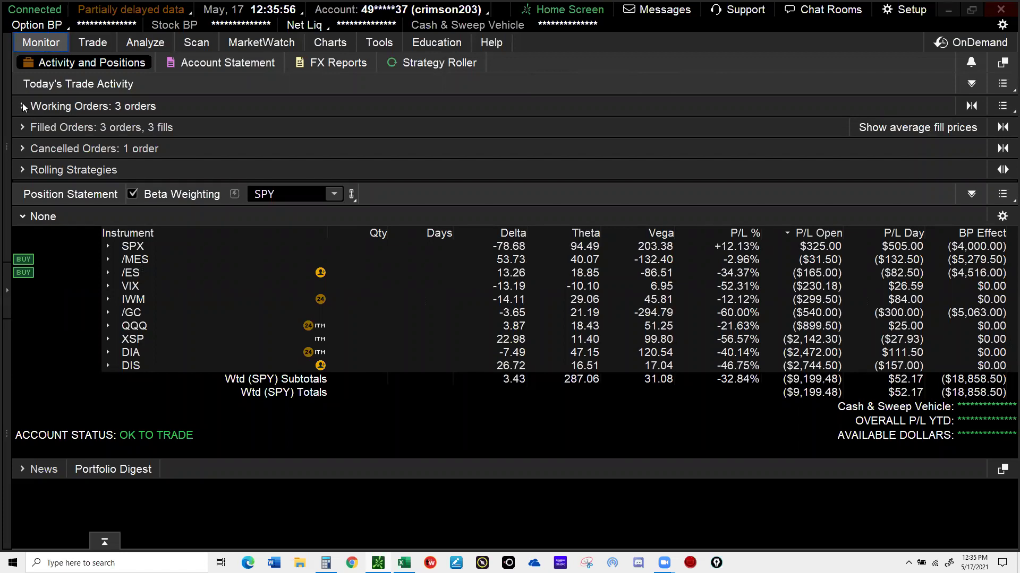
pyautogui.click(23, 106)
pyautogui.click(24, 107)
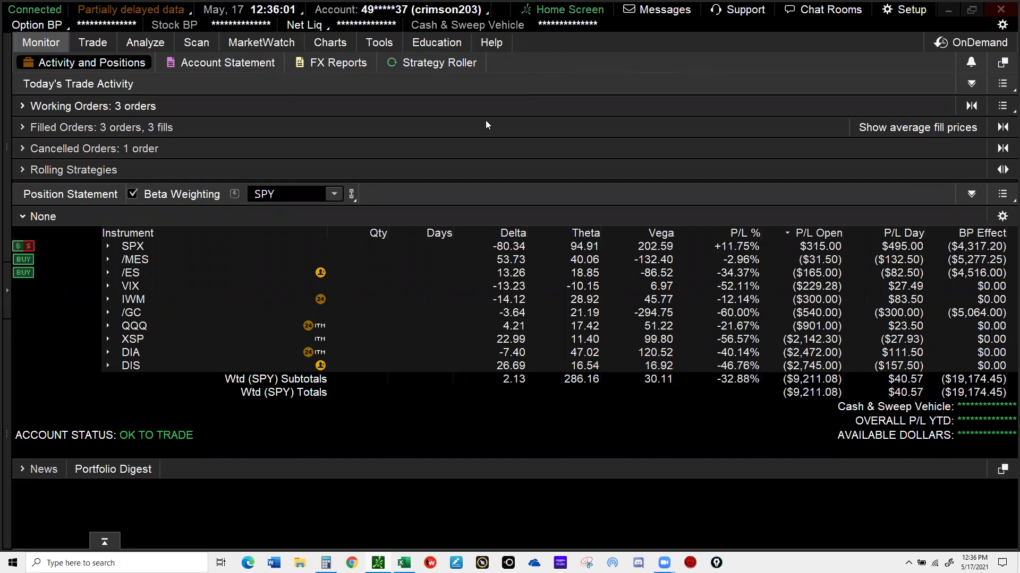
pyautogui.click(239, 115)
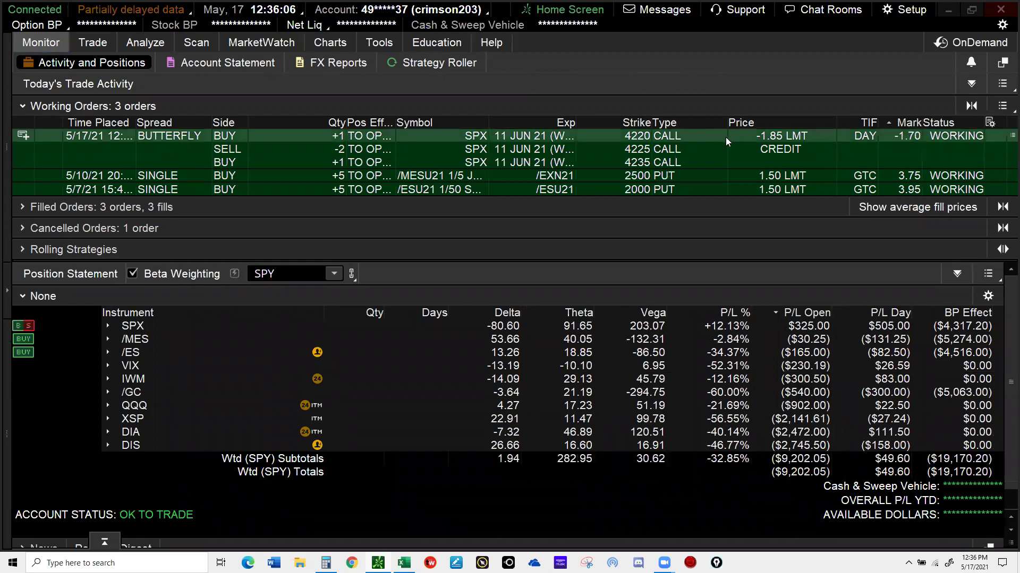
# Cancel and replace the working SPX butterfly order with a limit price of 1.75 credit, and send the replacement.
pyautogui.rightClick(725, 137)
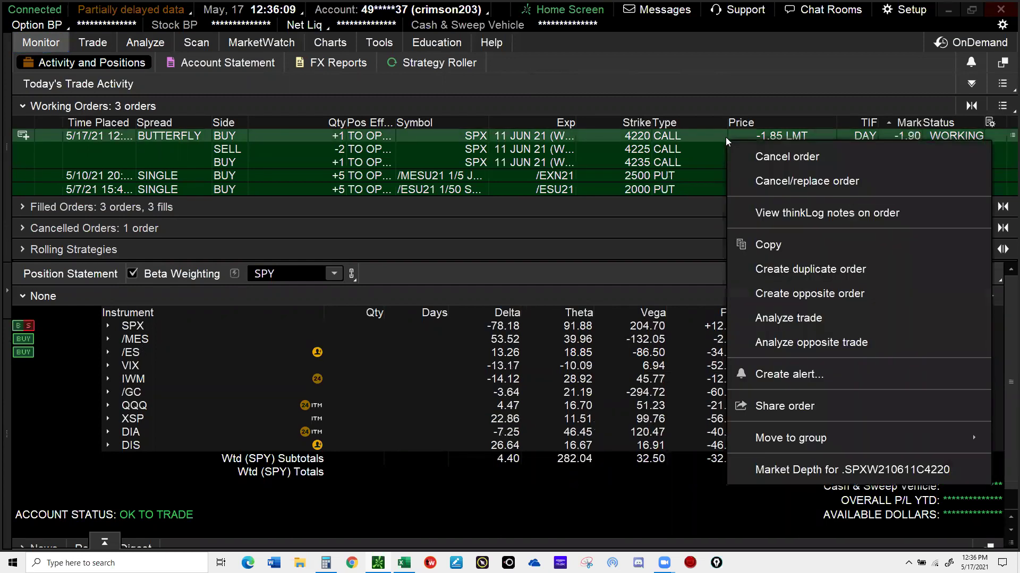
pyautogui.click(767, 183)
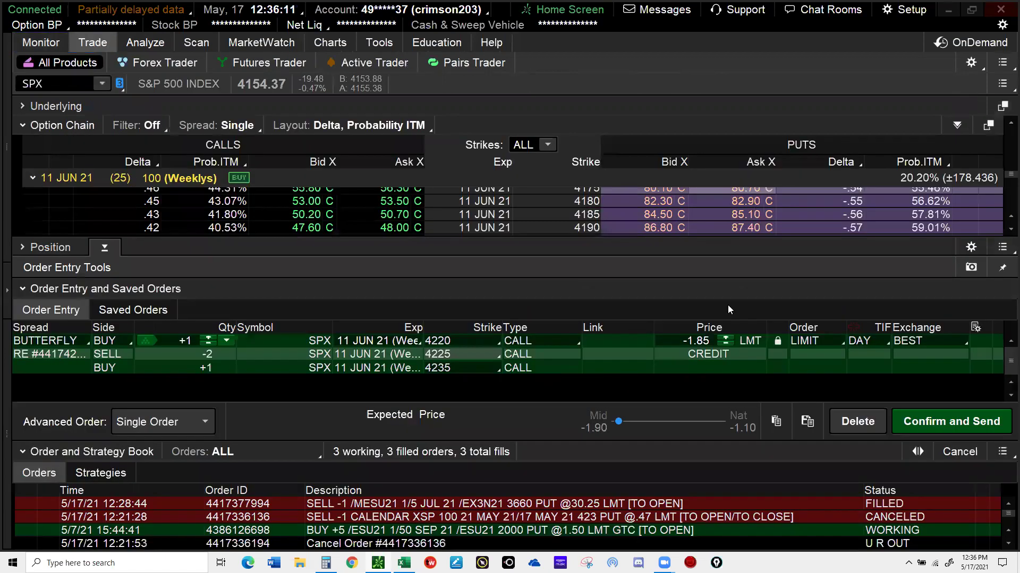
pyautogui.click(726, 339)
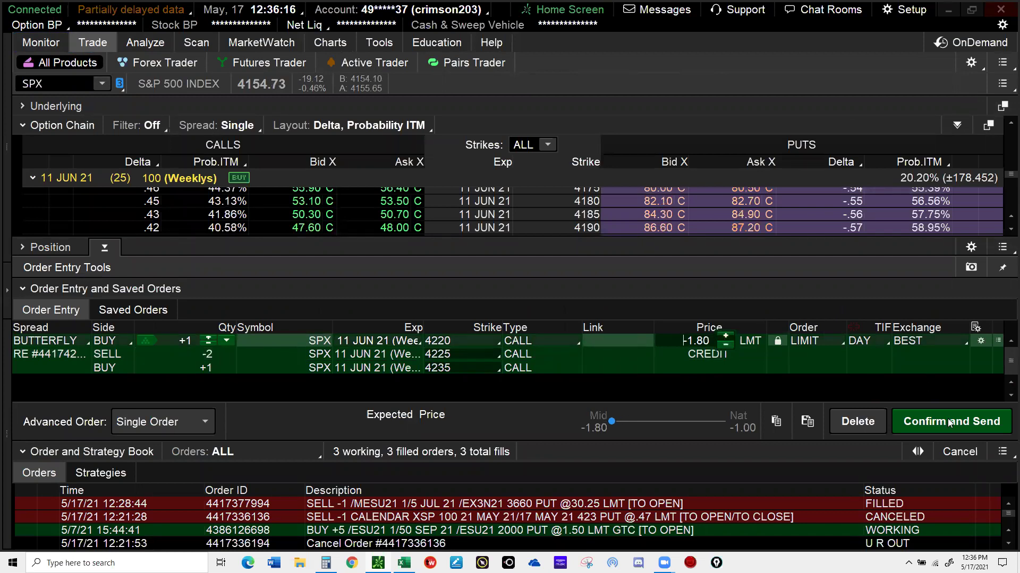
pyautogui.press('Up')
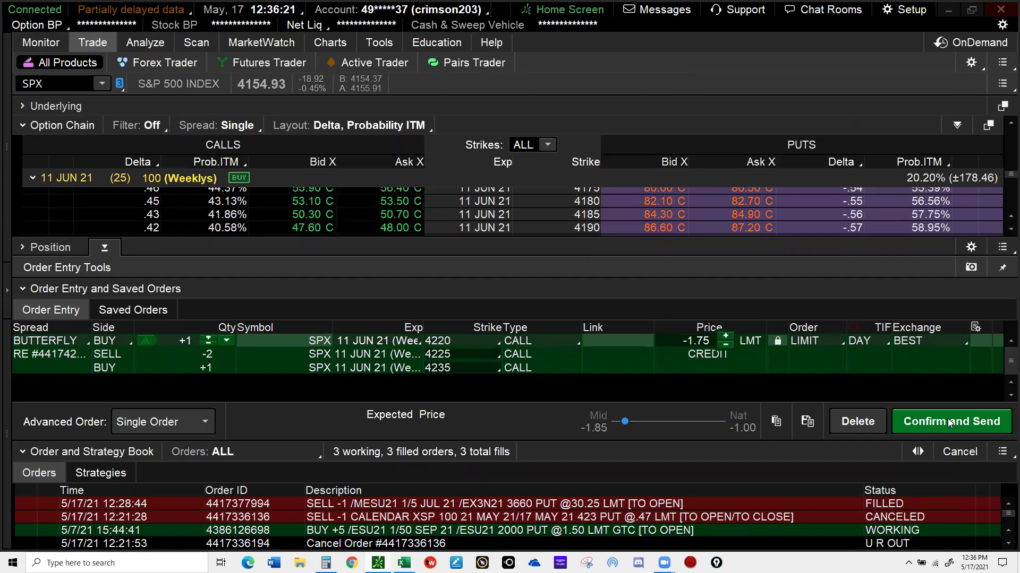
pyautogui.click(949, 422)
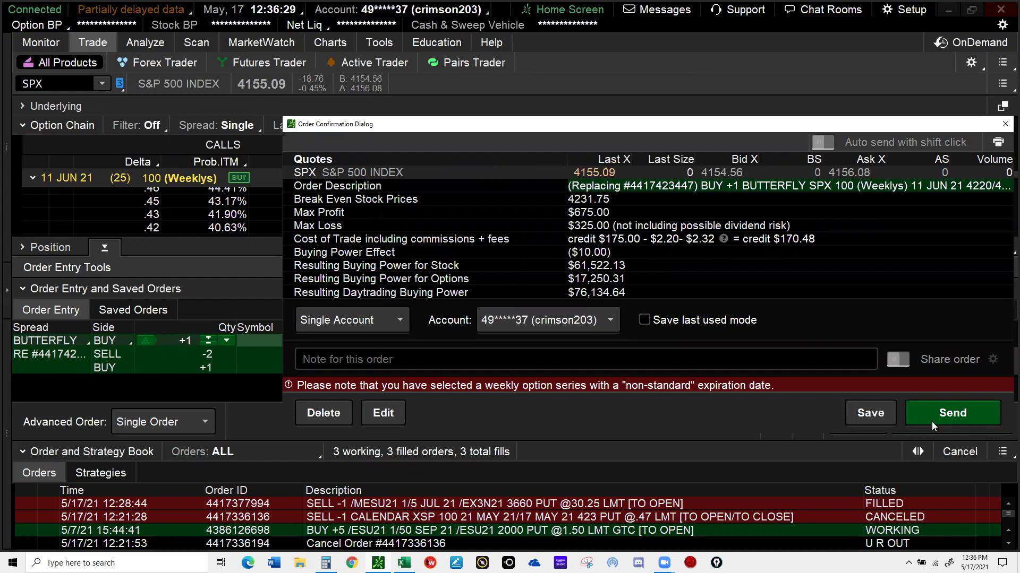
pyautogui.click(948, 413)
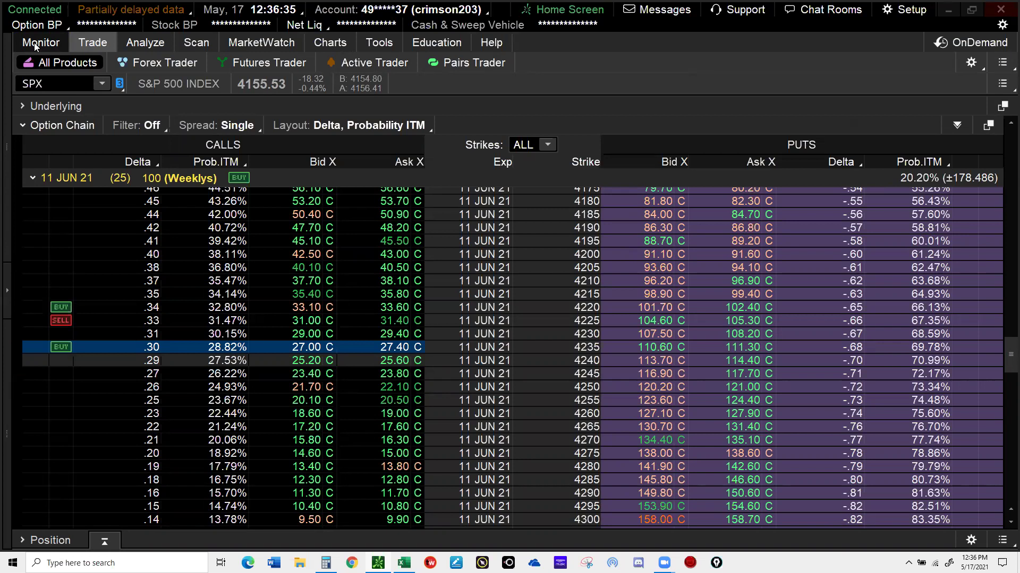
# Check the account's working and filled orders, and copy the 11 JUN 21 SPX 4225 call's symbol from the option chain.
pyautogui.click(34, 42)
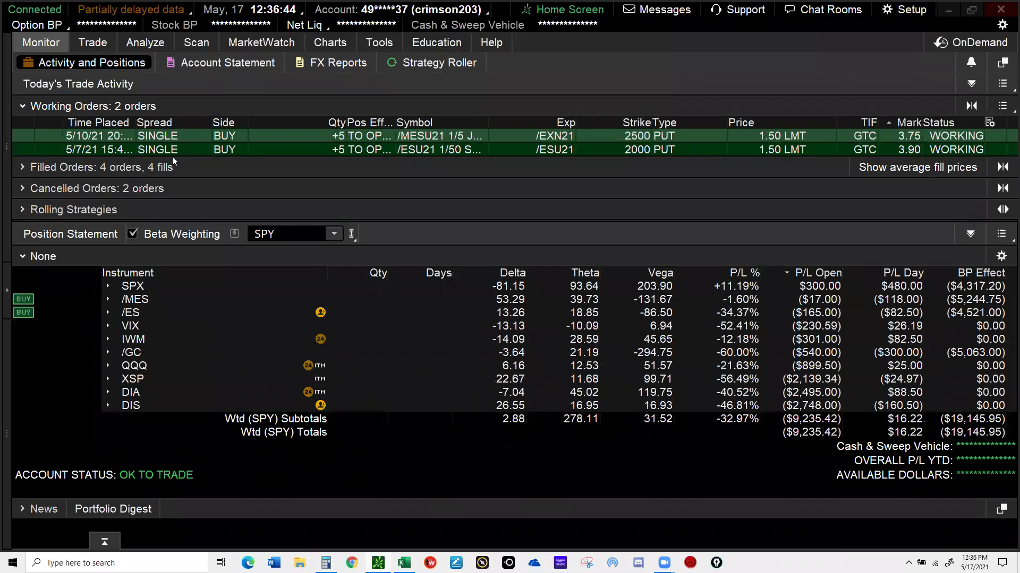
pyautogui.click(94, 44)
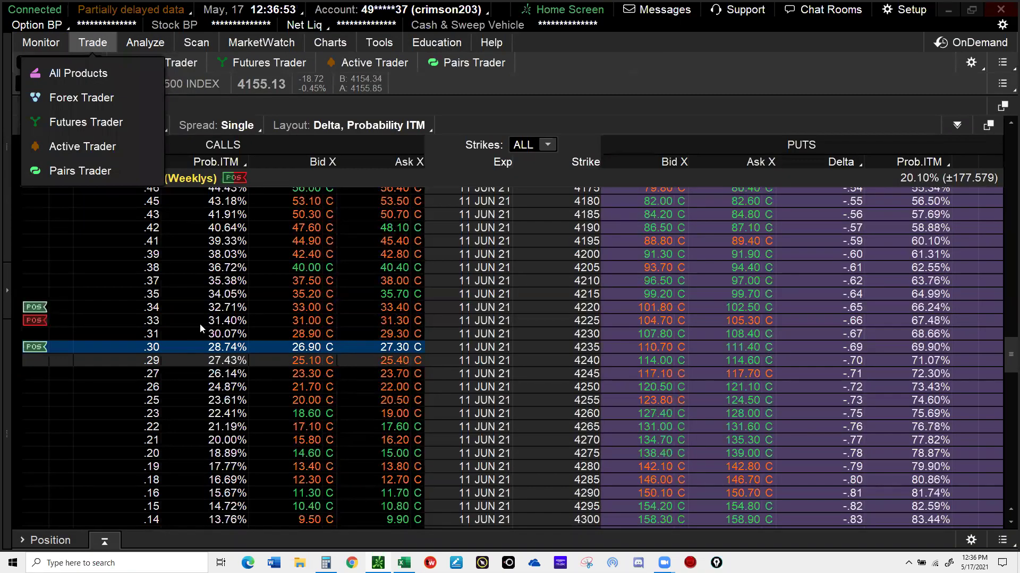
pyautogui.rightClick(232, 325)
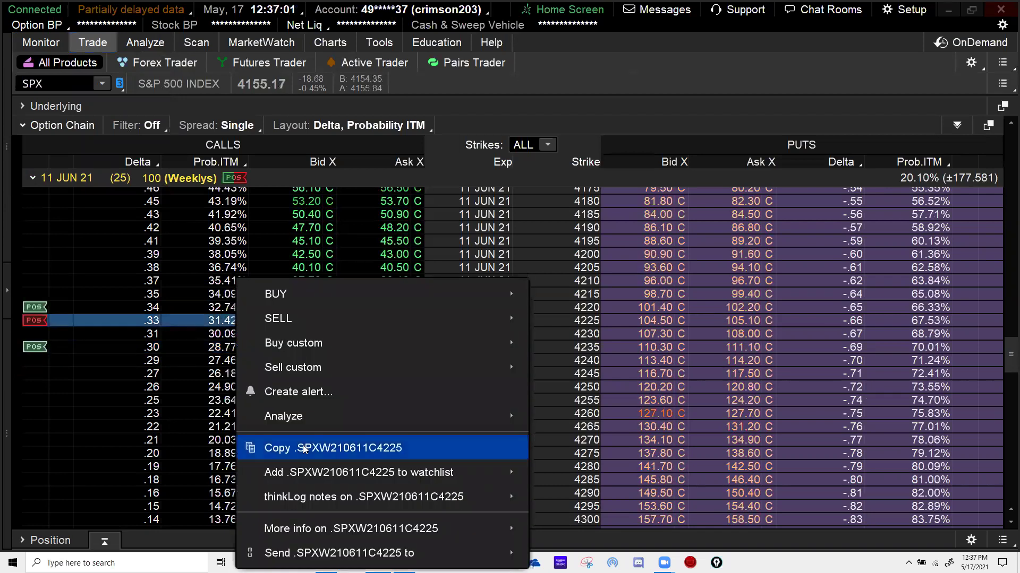
pyautogui.click(304, 446)
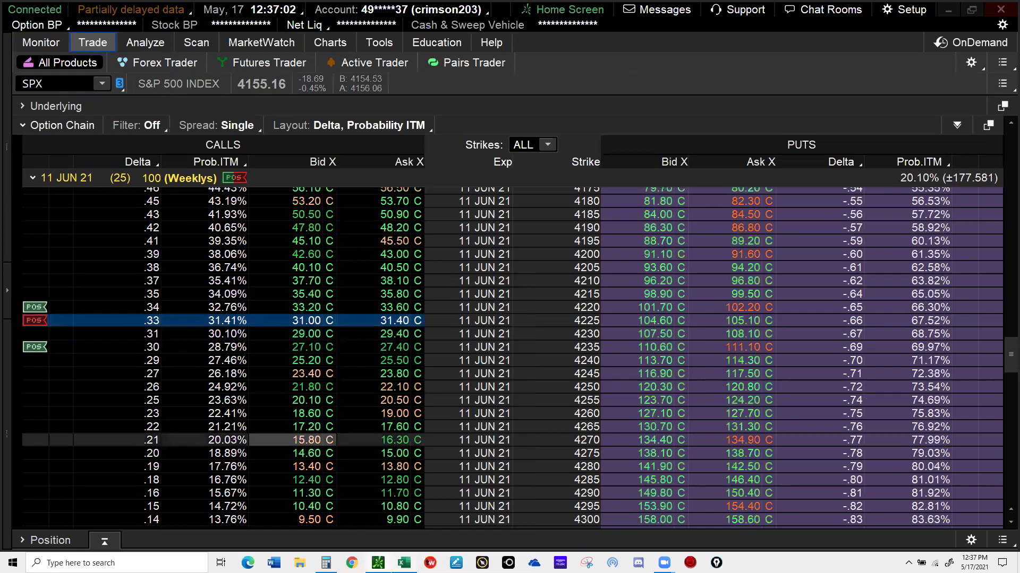
# Switch to Excel and enter SPX, 1 contract and strikes 4220/4225/4235 C in row 64 of the Credit Spreads sheet.
pyautogui.hotkey('alt', 'Tab')
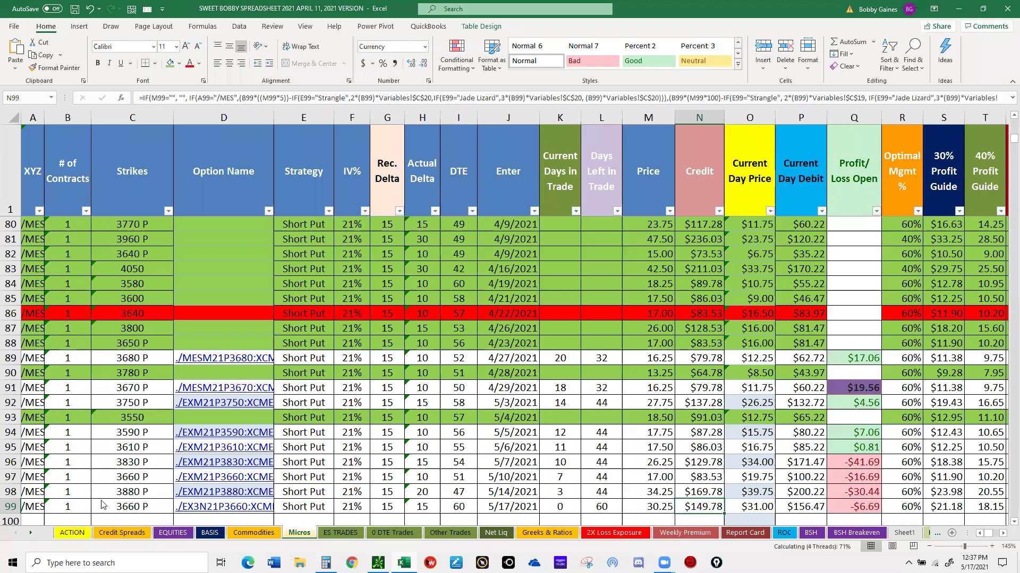
pyautogui.click(123, 534)
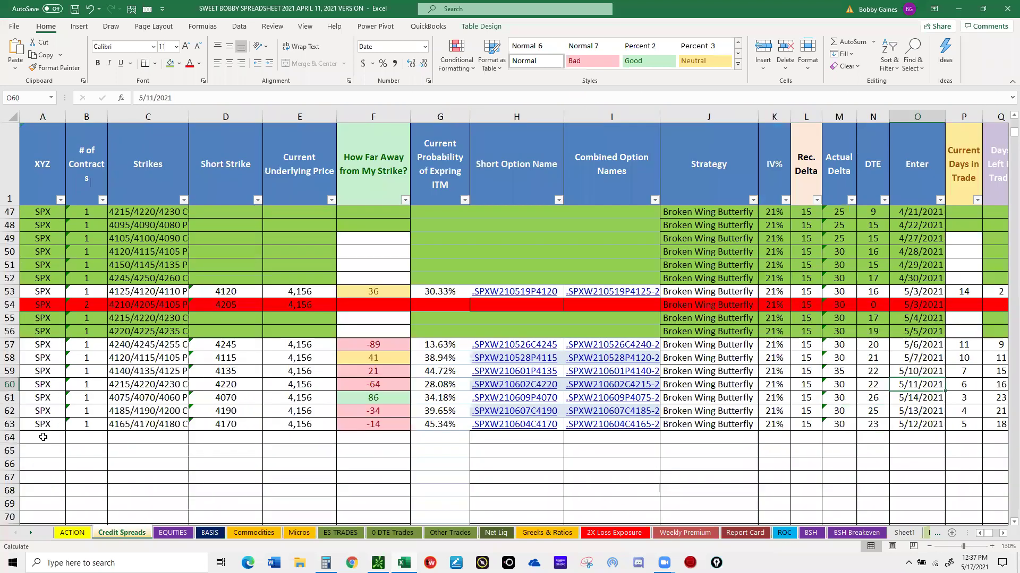
pyautogui.click(43, 437)
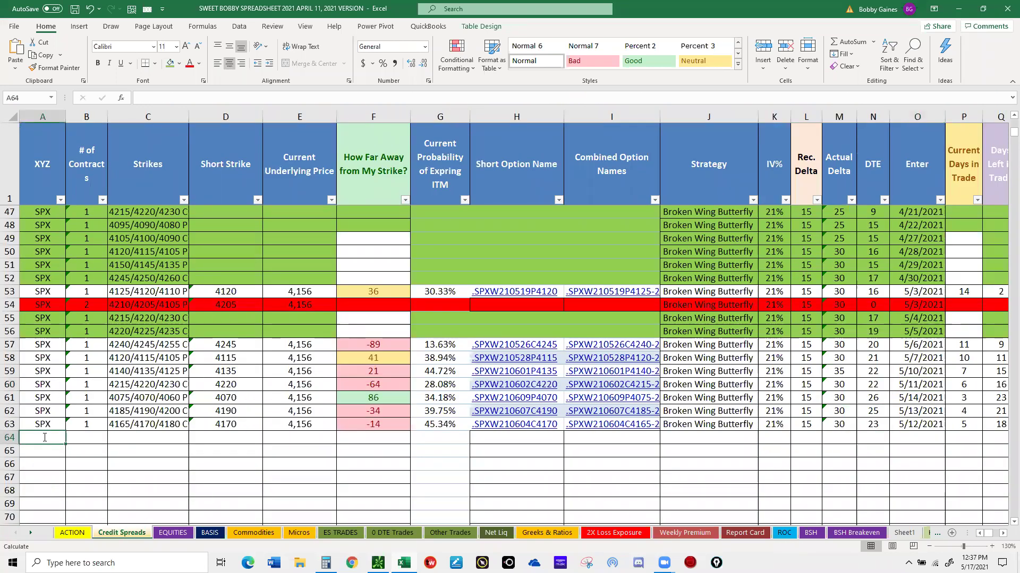
pyautogui.write('SPX')
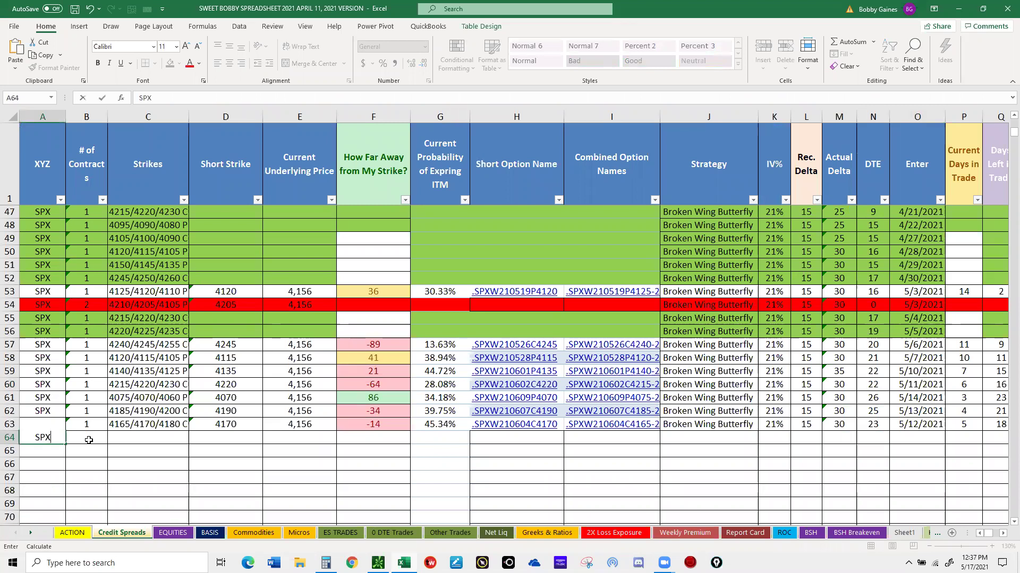
pyautogui.press('Tab')
pyautogui.write('1')
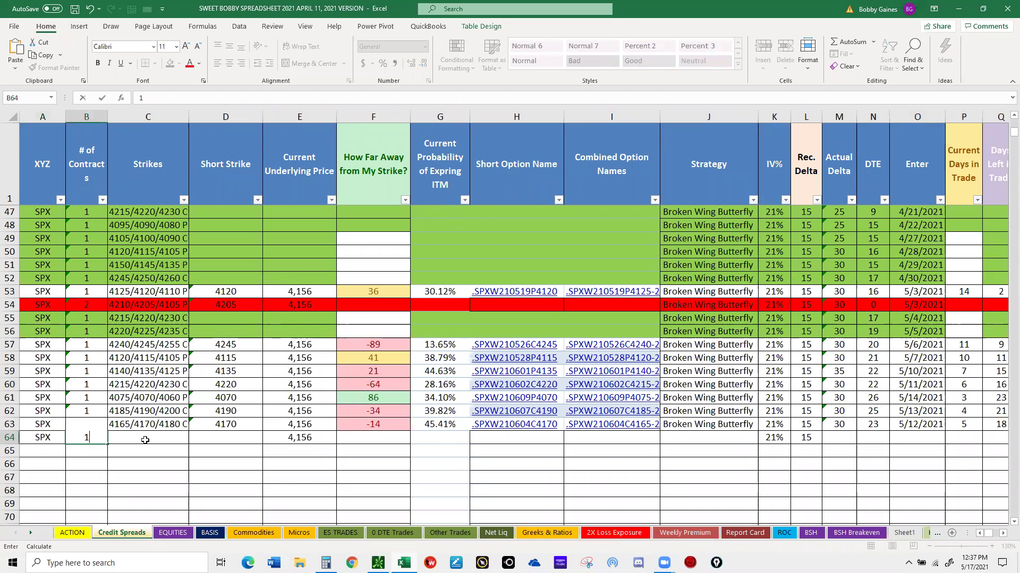
pyautogui.press('Tab')
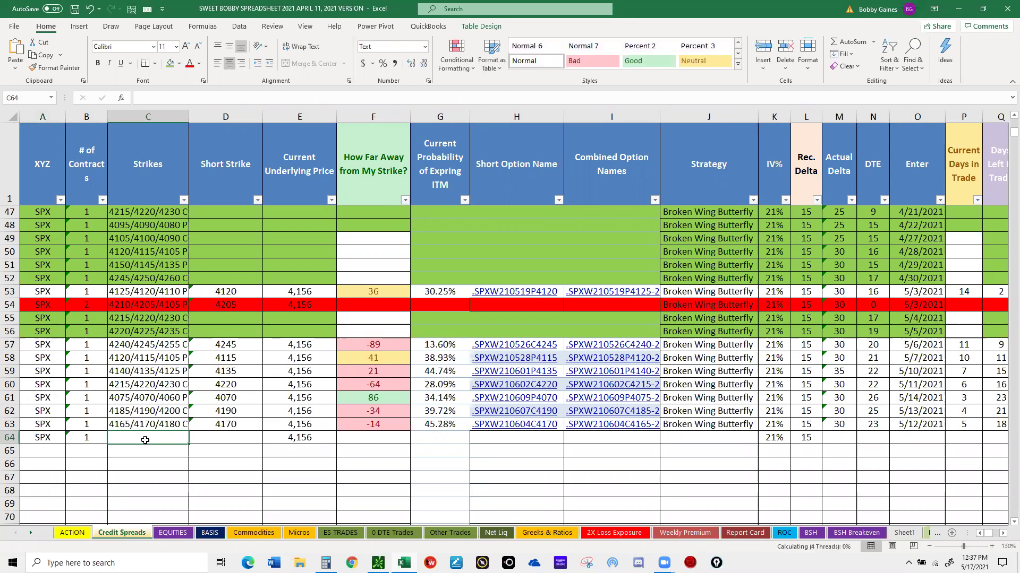
pyautogui.write('4220/4225/4235')
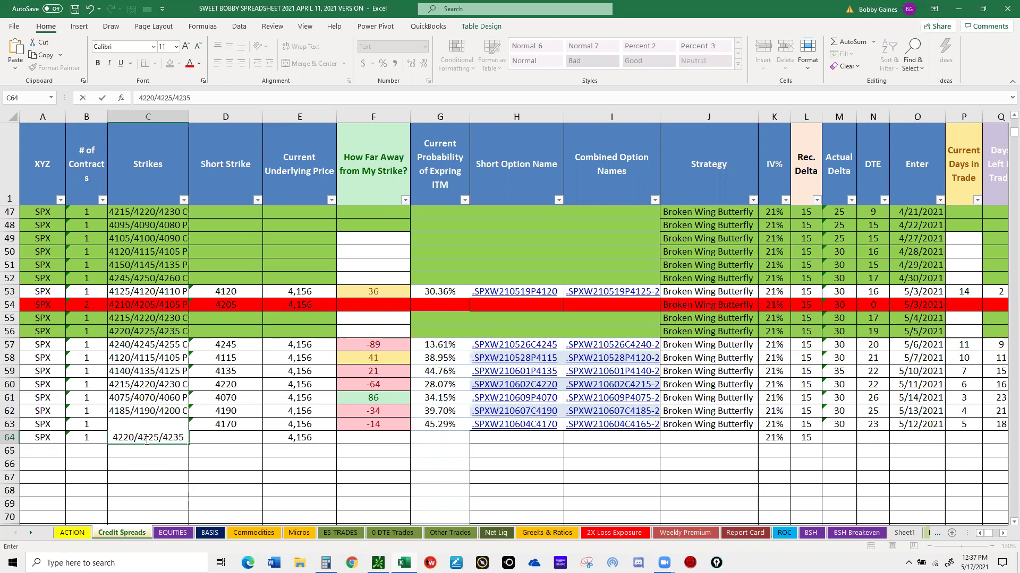
pyautogui.write(' C')
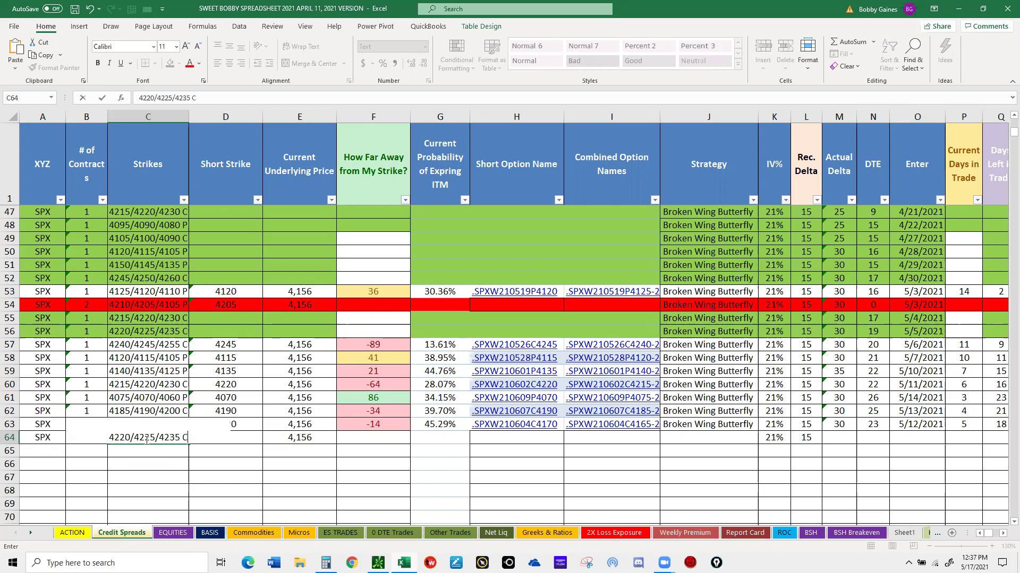
# Set row 64's short strike to 4225 and paste the copied call symbol .SPXW210611C4225 as its short option name.
pyautogui.click(225, 453)
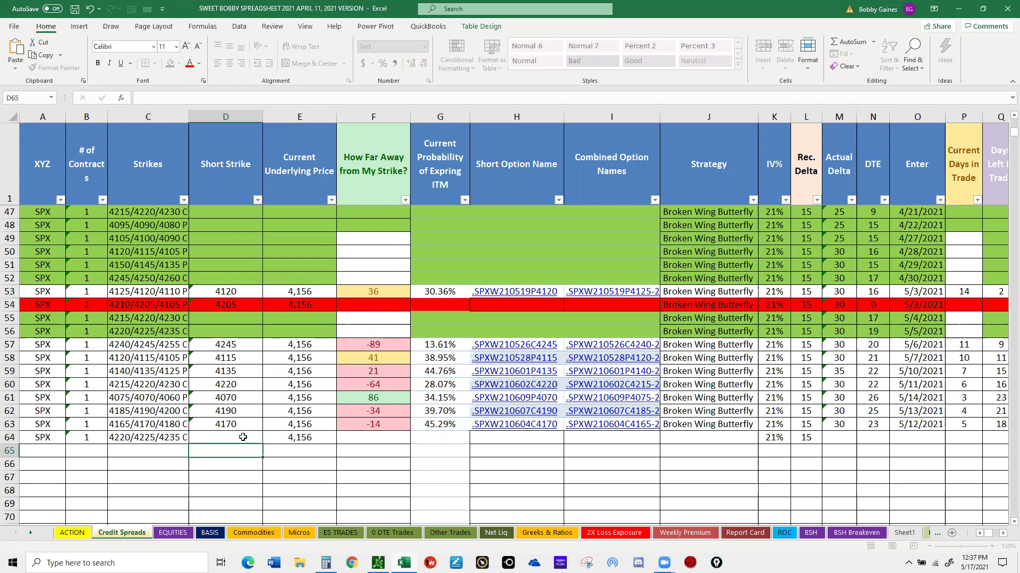
pyautogui.click(243, 437)
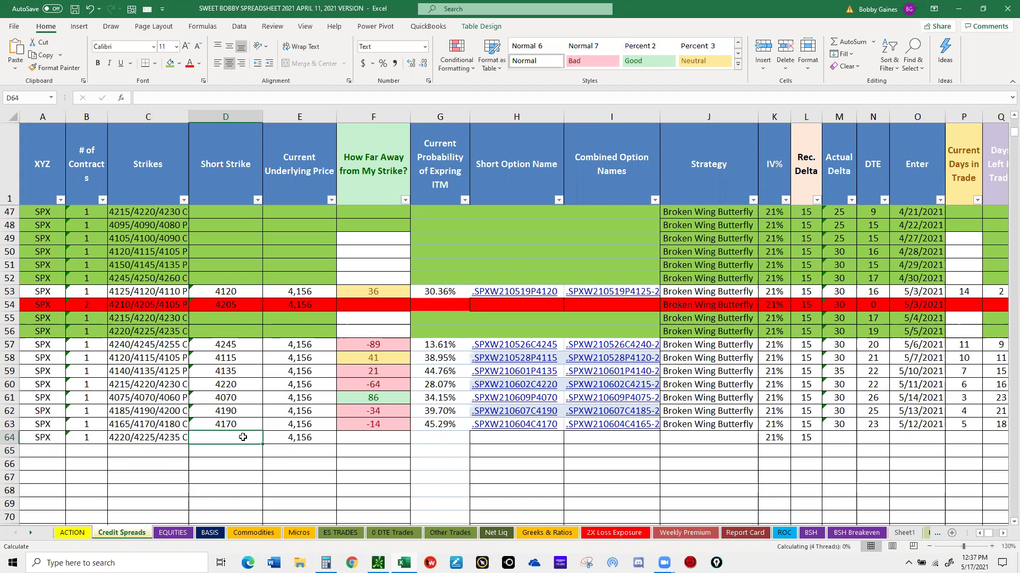
pyautogui.write('4225')
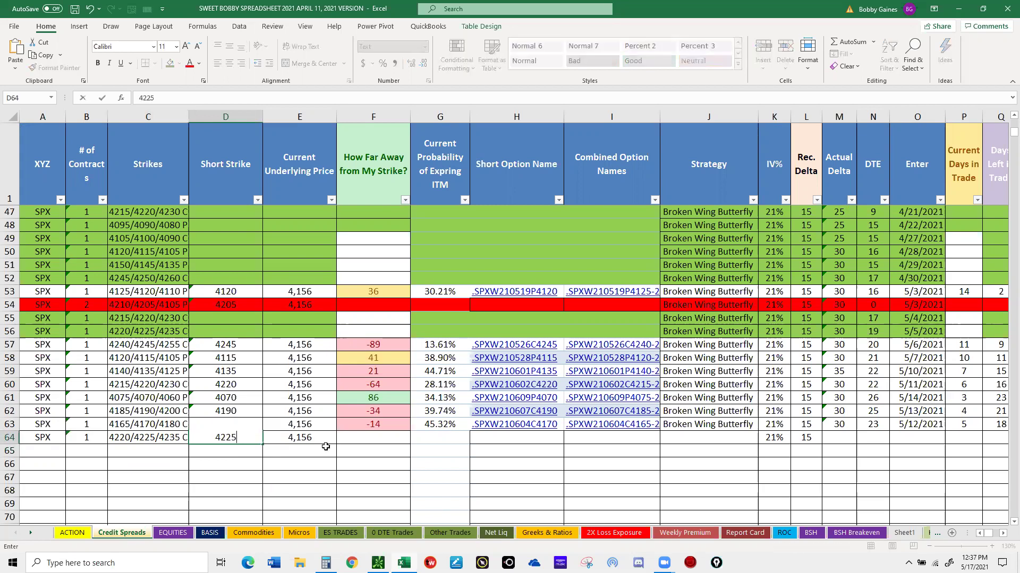
pyautogui.click(508, 437)
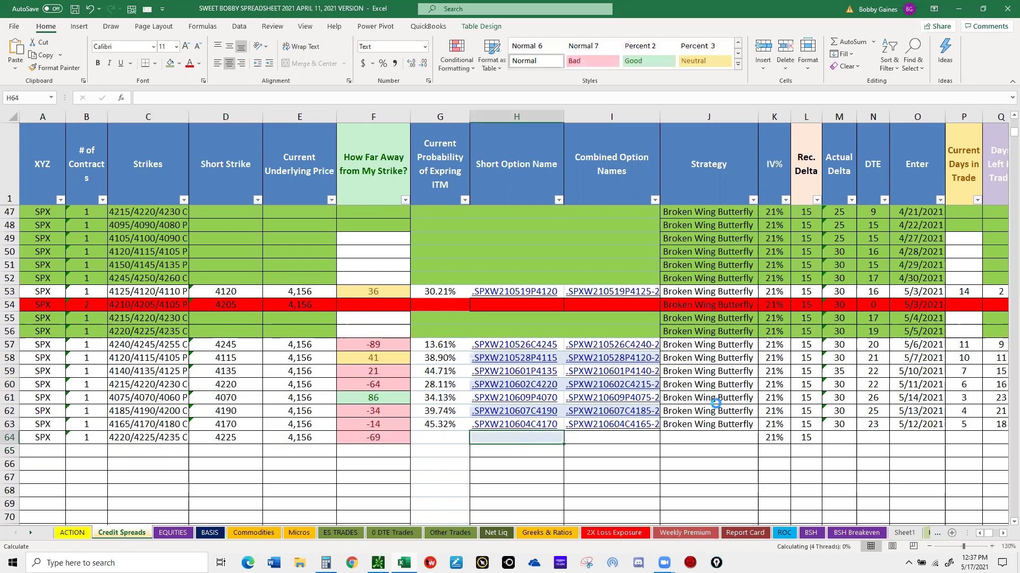
pyautogui.hotkey('ctrl', 'v')
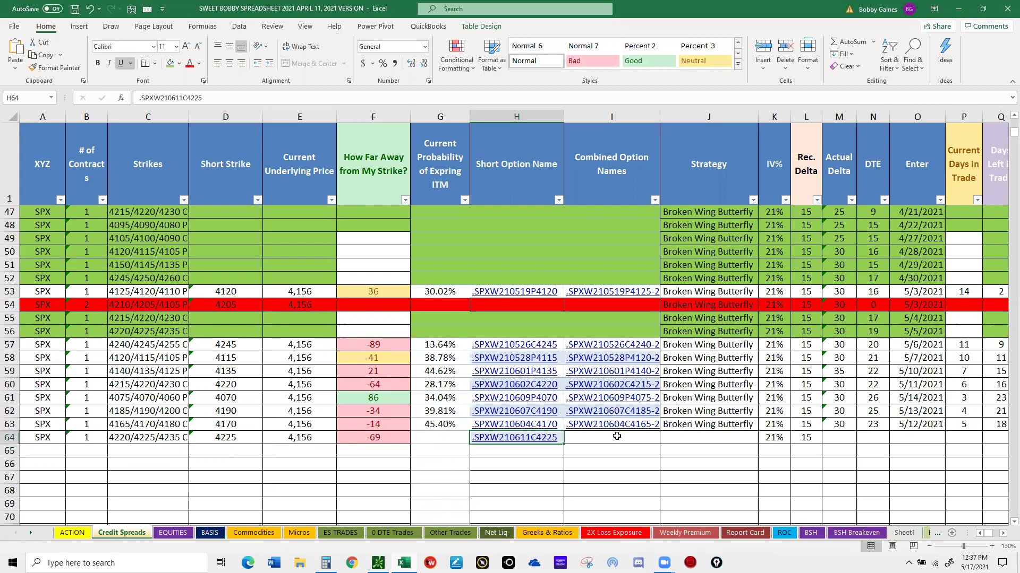
# Switch to thinkorswim, set the option chain's spread to Butterfly, and copy the 11 JUN 21 4220/4225/4230 call butterfly's symbol.
pyautogui.click(616, 436)
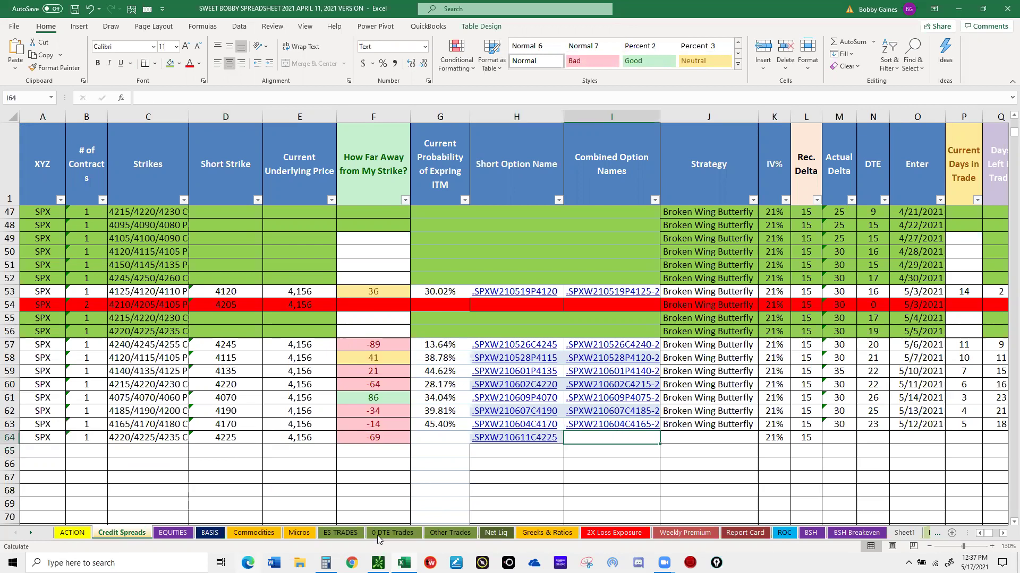
pyautogui.moveTo(403, 563)
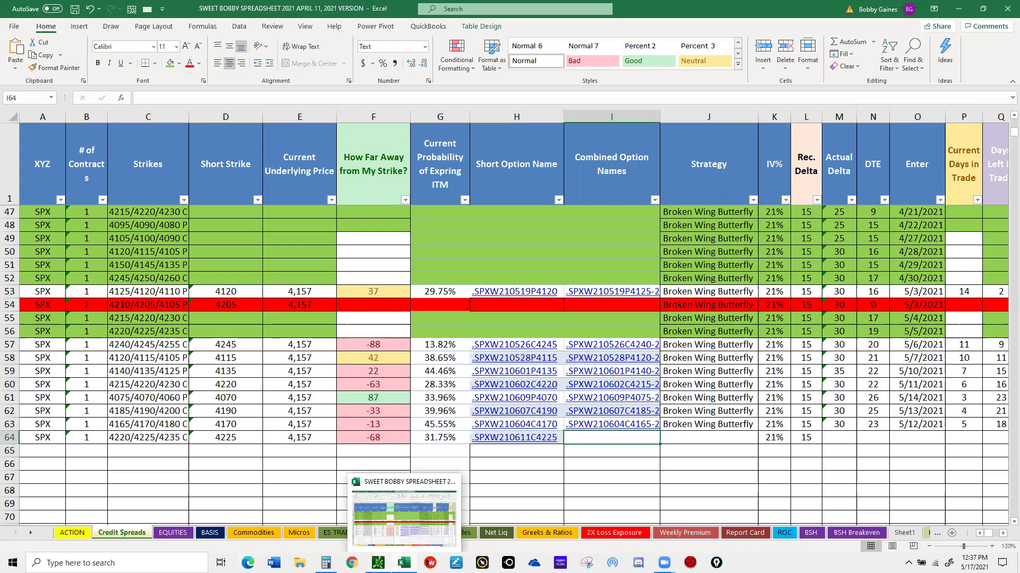
pyautogui.click(378, 562)
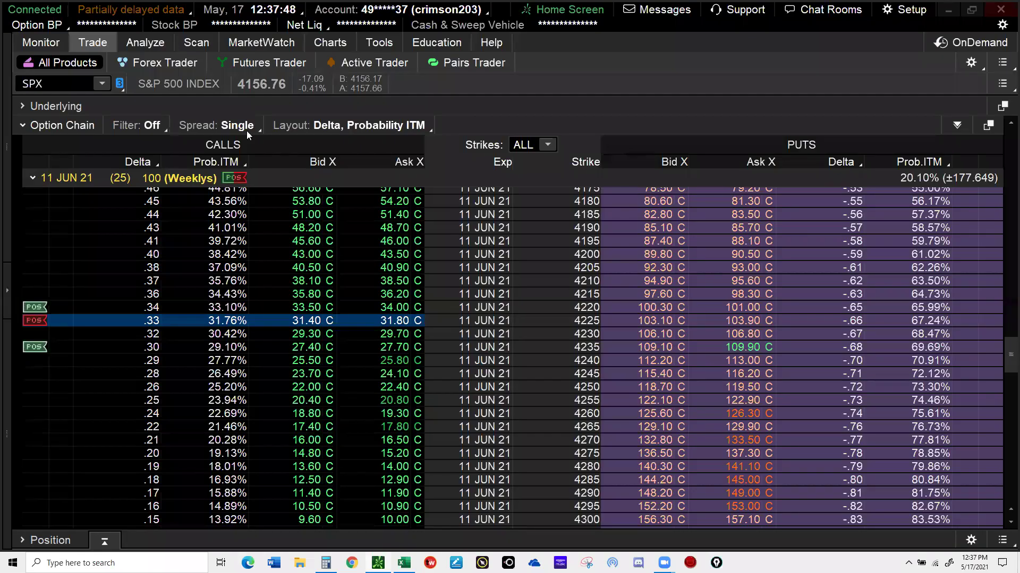
pyautogui.click(237, 126)
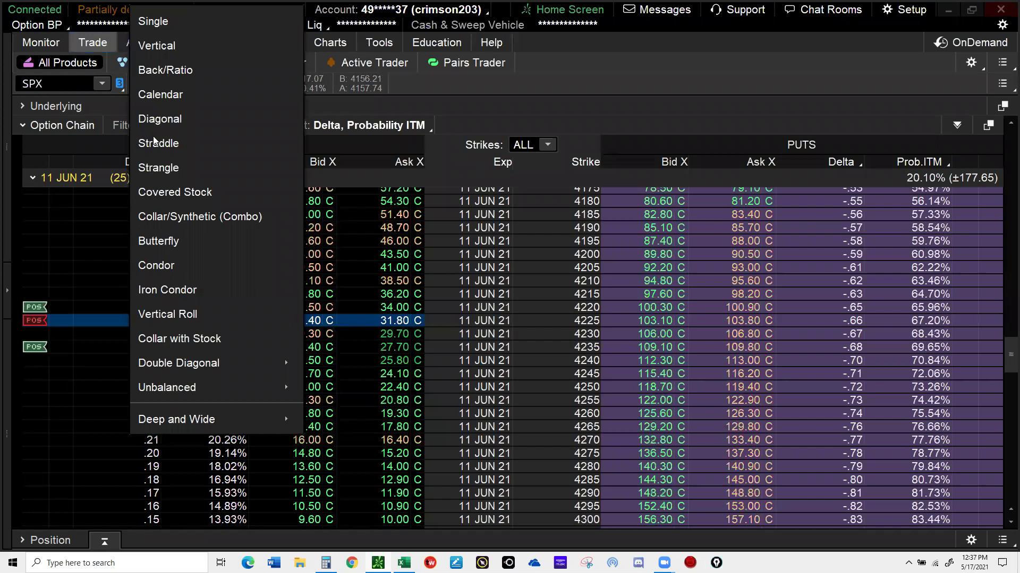
pyautogui.click(159, 241)
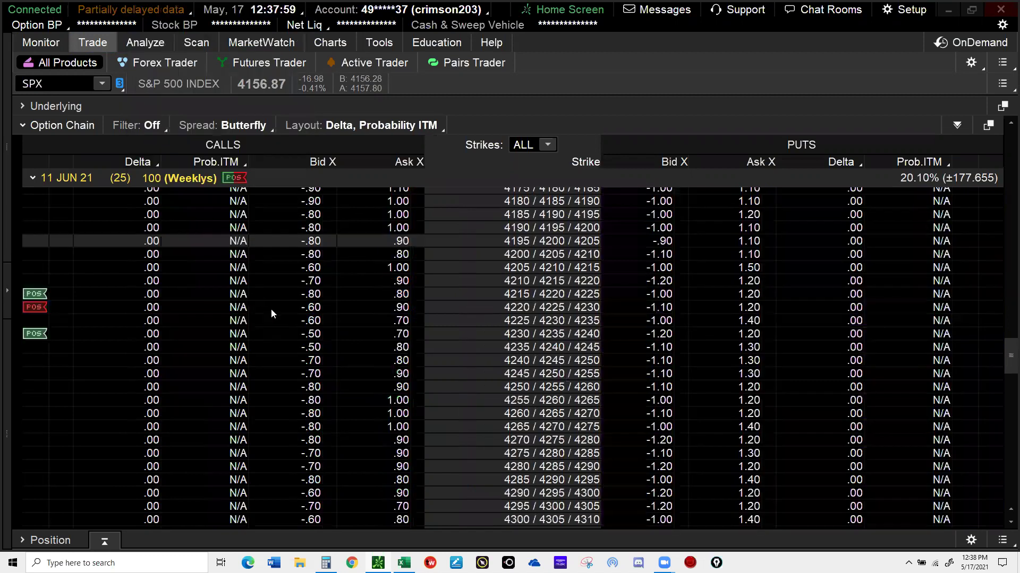
pyautogui.rightClick(312, 311)
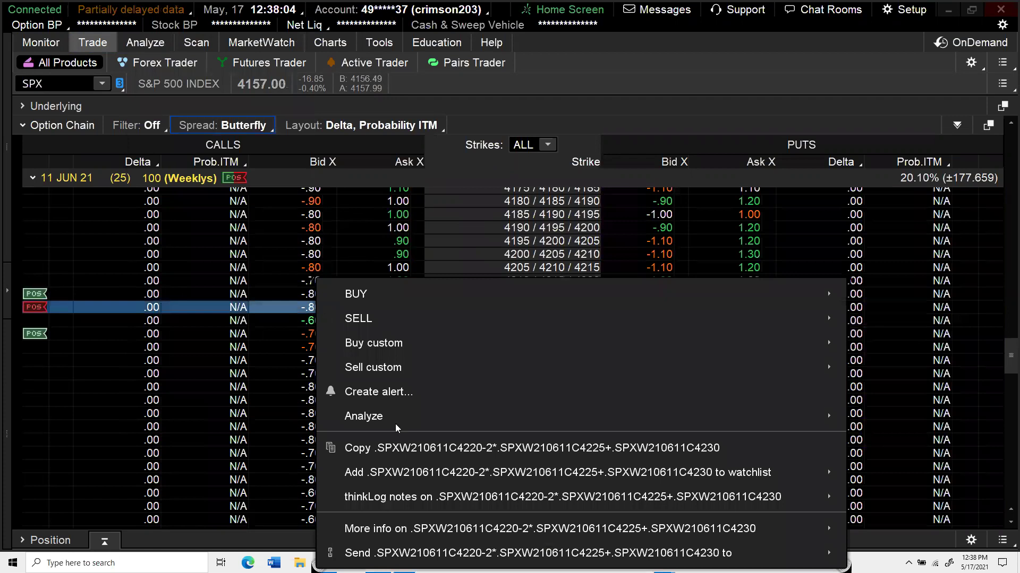
pyautogui.click(402, 452)
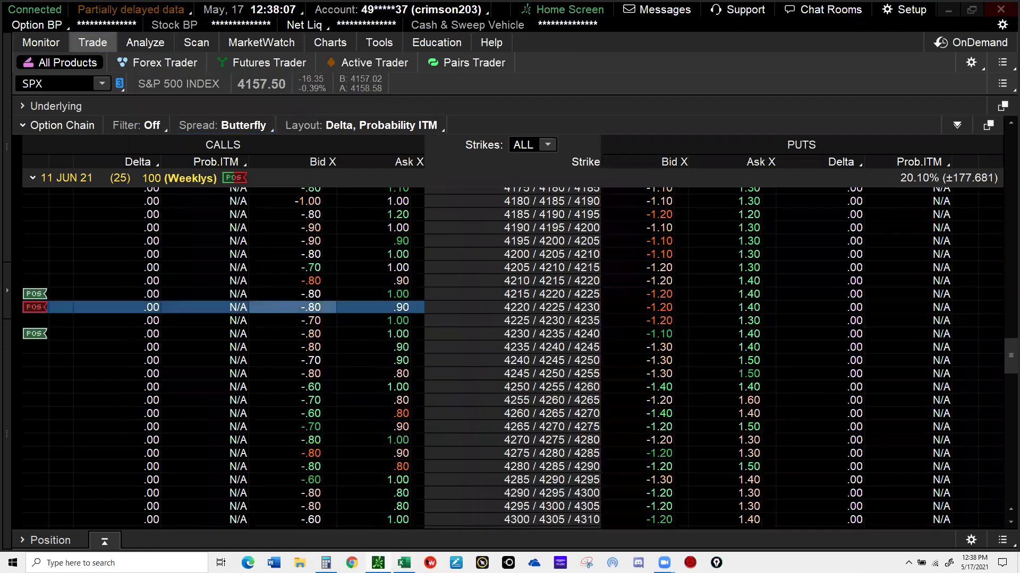
# Back in Excel, paste the butterfly symbol as row 64's combined option name and change its last strike to 4235.
pyautogui.hotkey('alt', 'Tab')
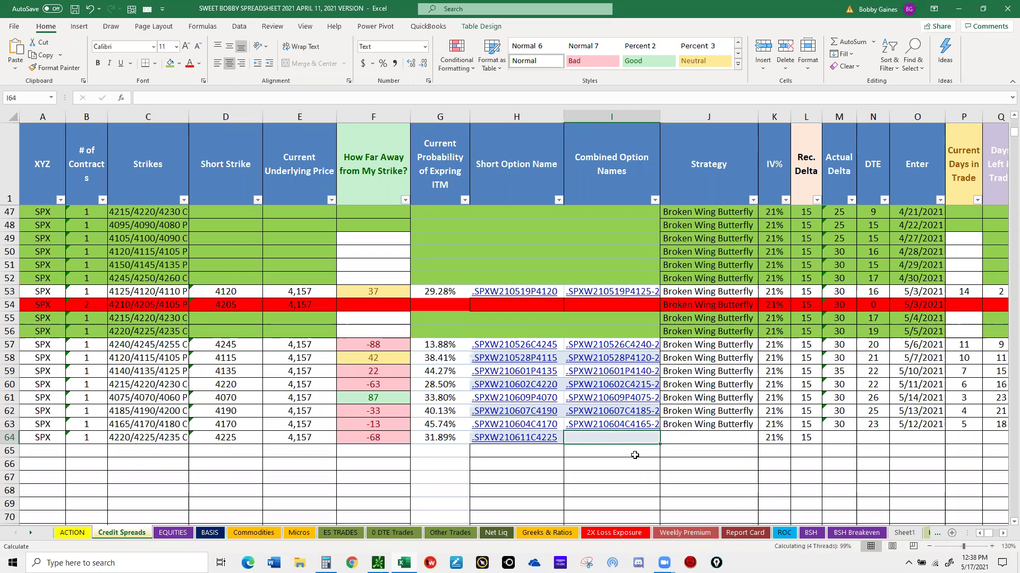
pyautogui.hotkey('ctrl', 'v')
pyautogui.press('Return')
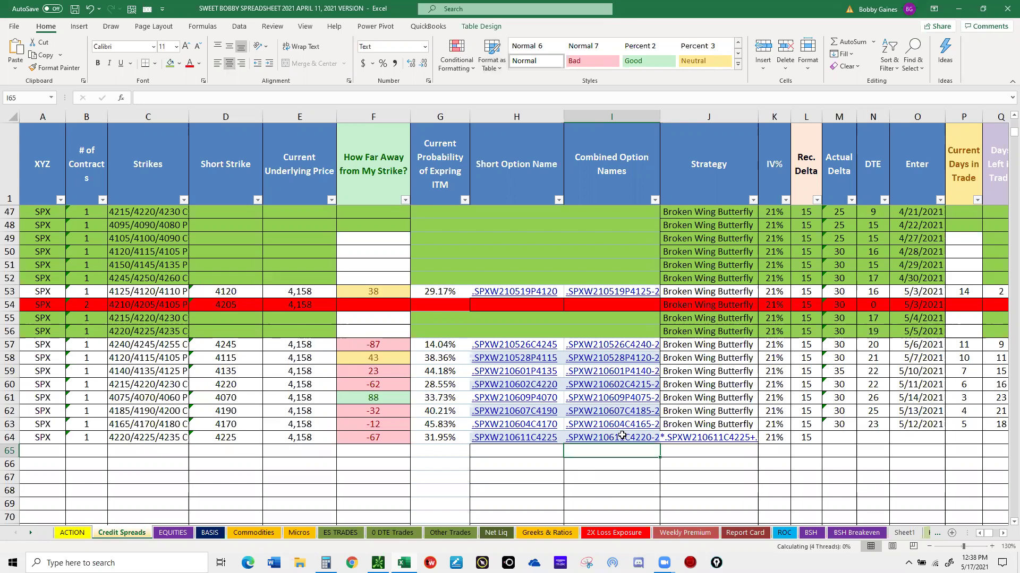
pyautogui.press('Up')
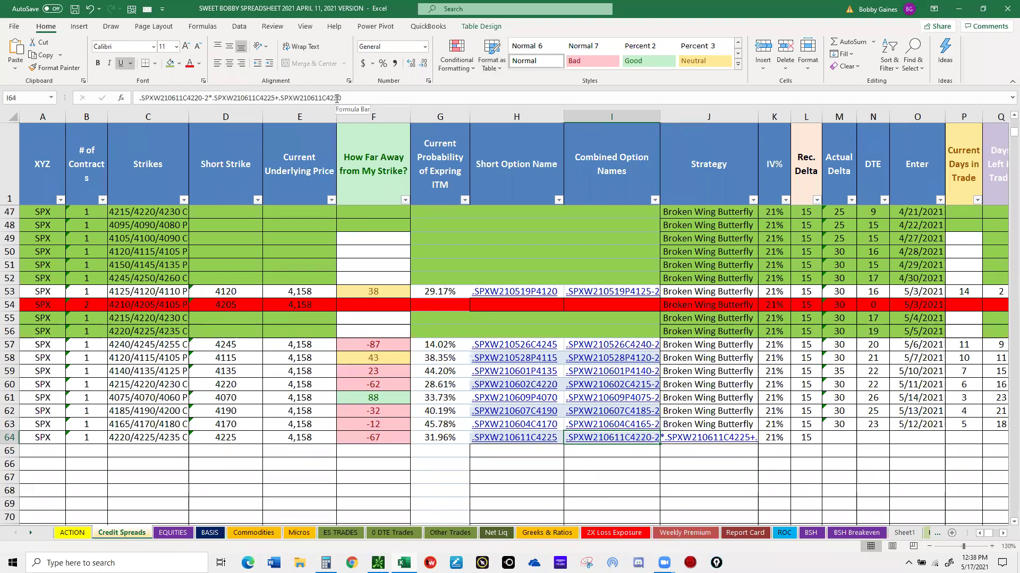
pyautogui.click(337, 98)
pyautogui.press('Delete')
pyautogui.write('5')
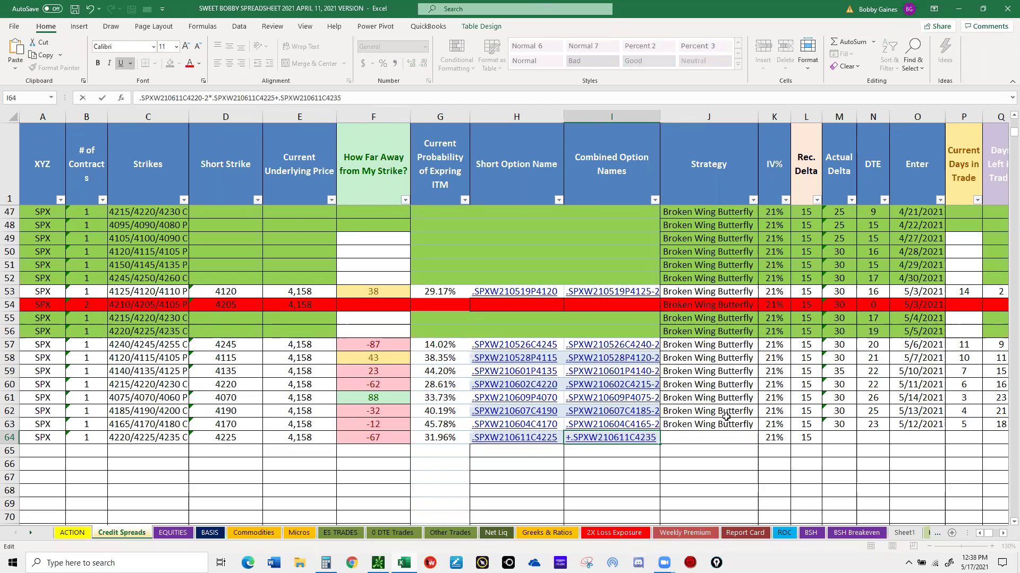
pyautogui.press('Return')
# Set the strategy in row 64 to Broken Wing Butterfly.
pyautogui.click(743, 438)
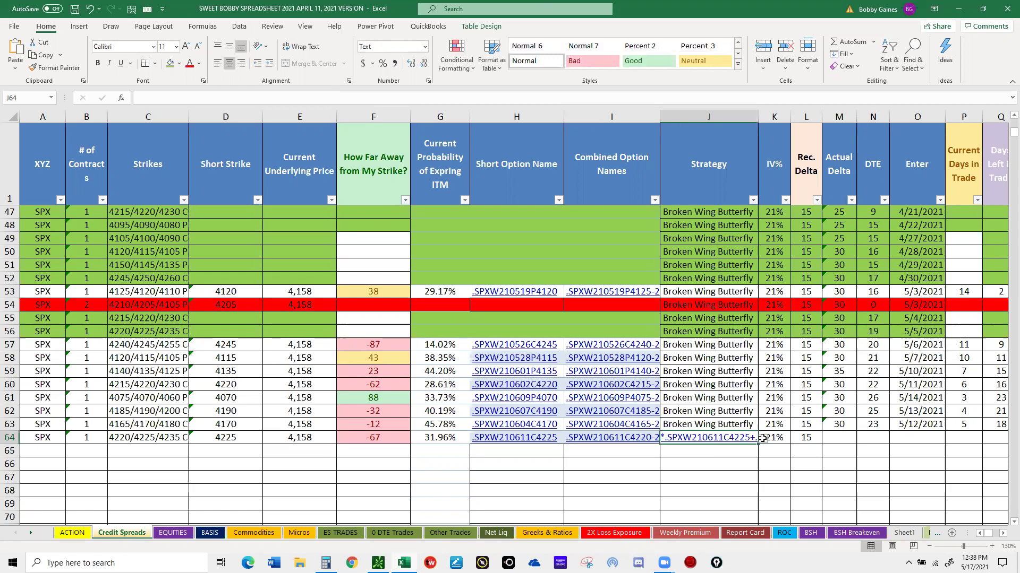
pyautogui.click(762, 440)
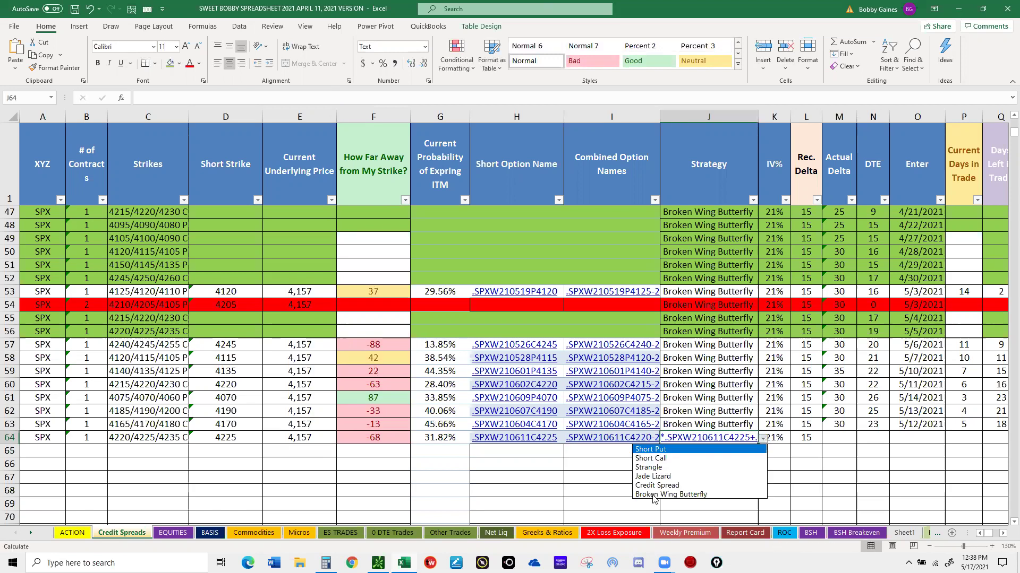
pyautogui.click(654, 495)
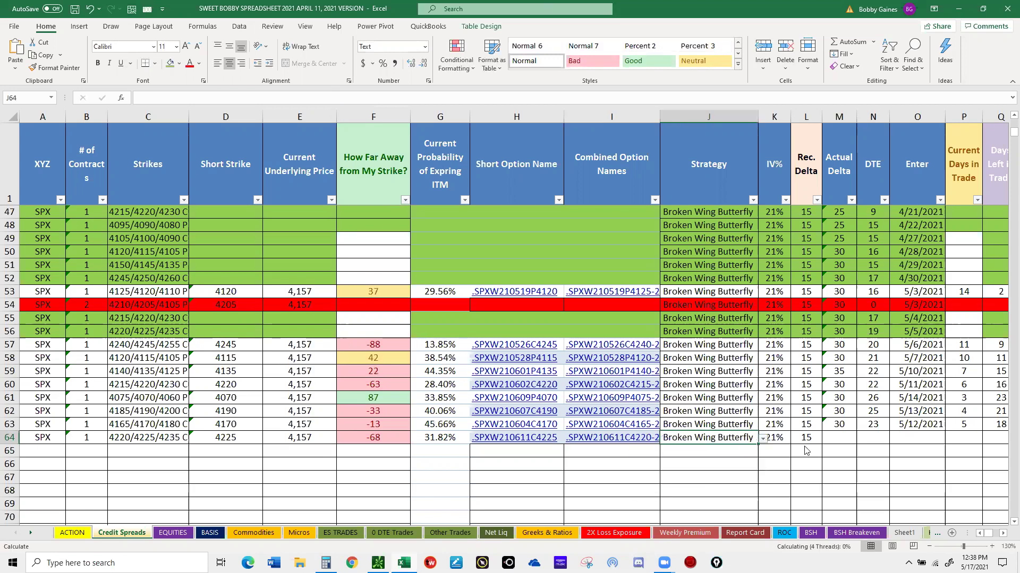
# Enter an actual delta of 30 and a DTE of 25 for the new SPX trade in row 64.
pyautogui.click(837, 436)
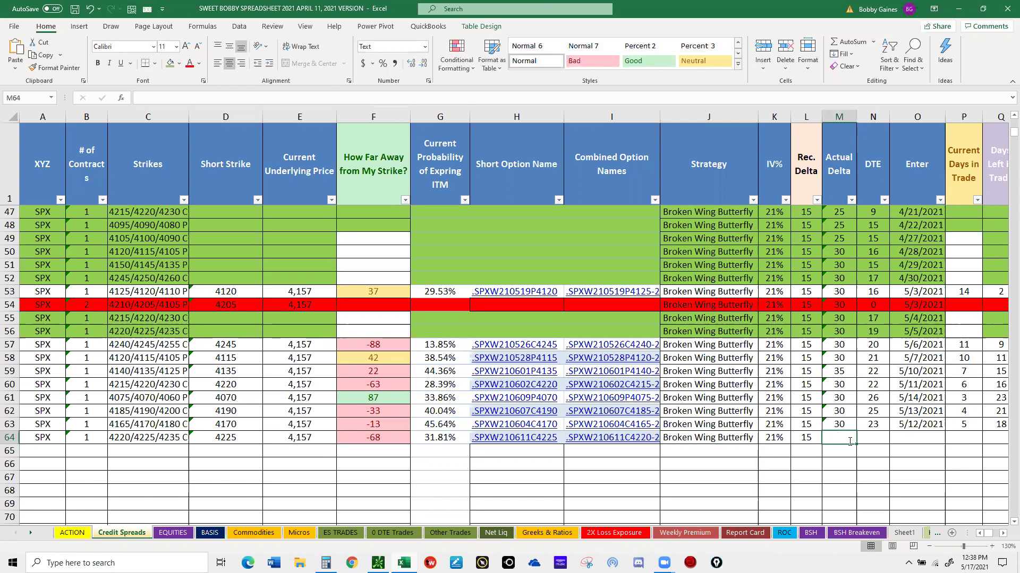
pyautogui.write('30')
pyautogui.click(871, 437)
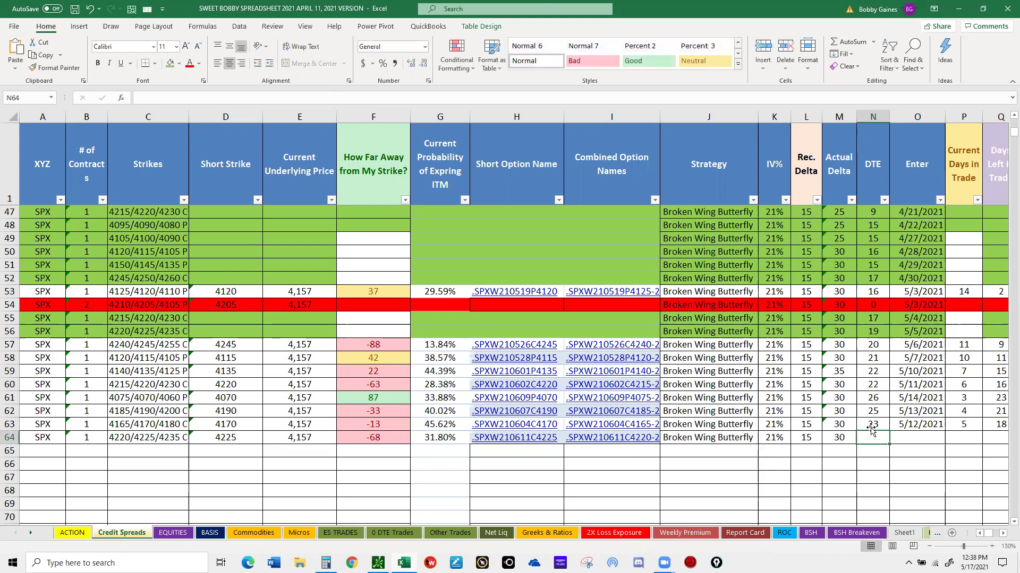
pyautogui.write('25')
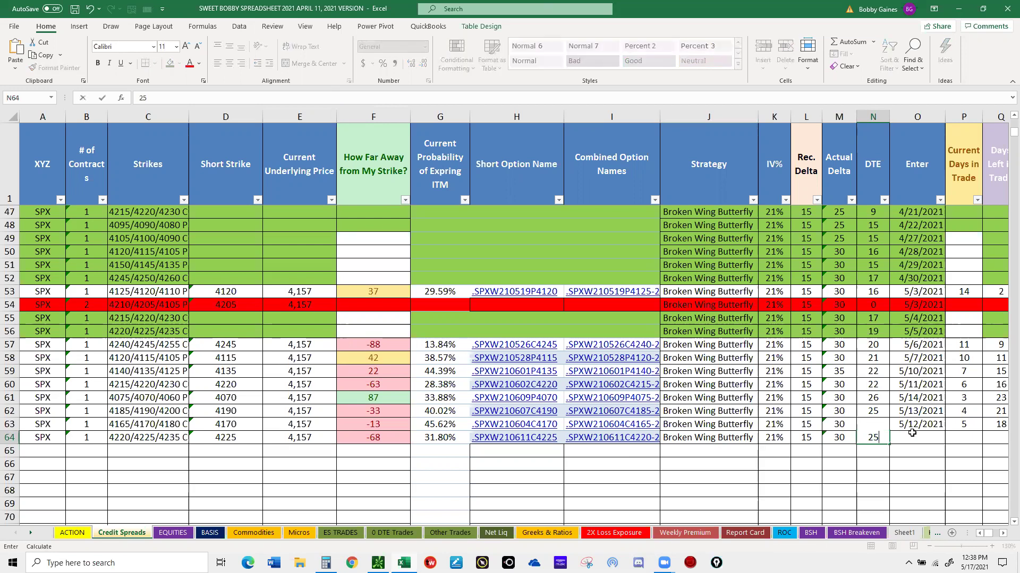
pyautogui.click(909, 436)
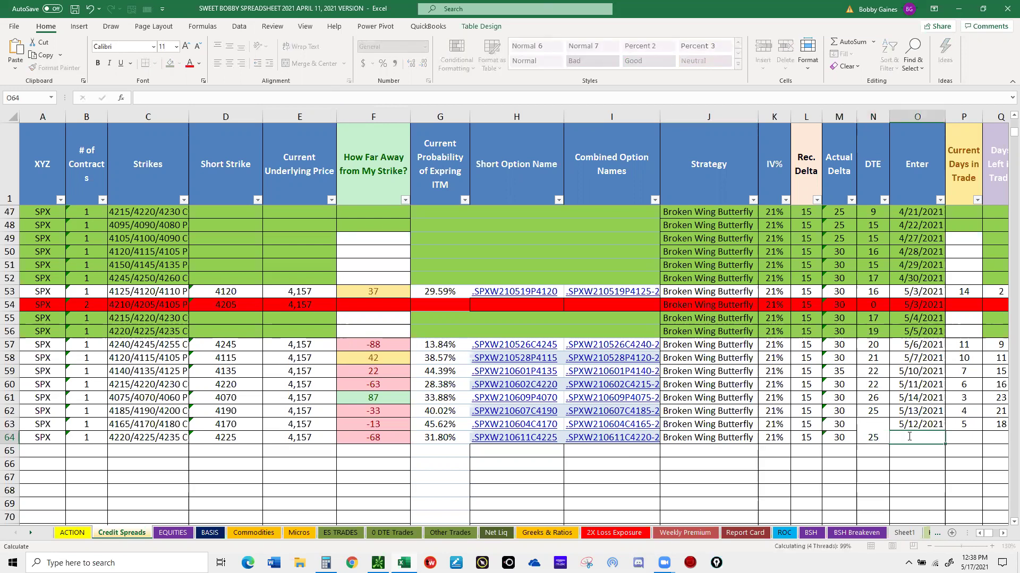
# Enter 5/17/21 as the entry date and 1.80 as the price for the new SPX trade in row 64.
pyautogui.write('5/17/21')
pyautogui.press('Return')
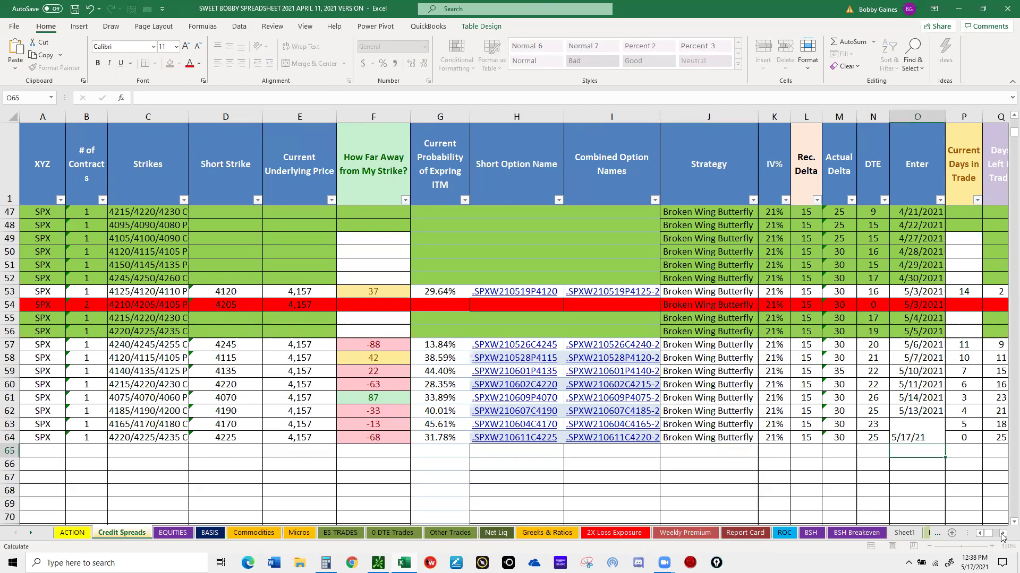
pyautogui.click(1001, 534)
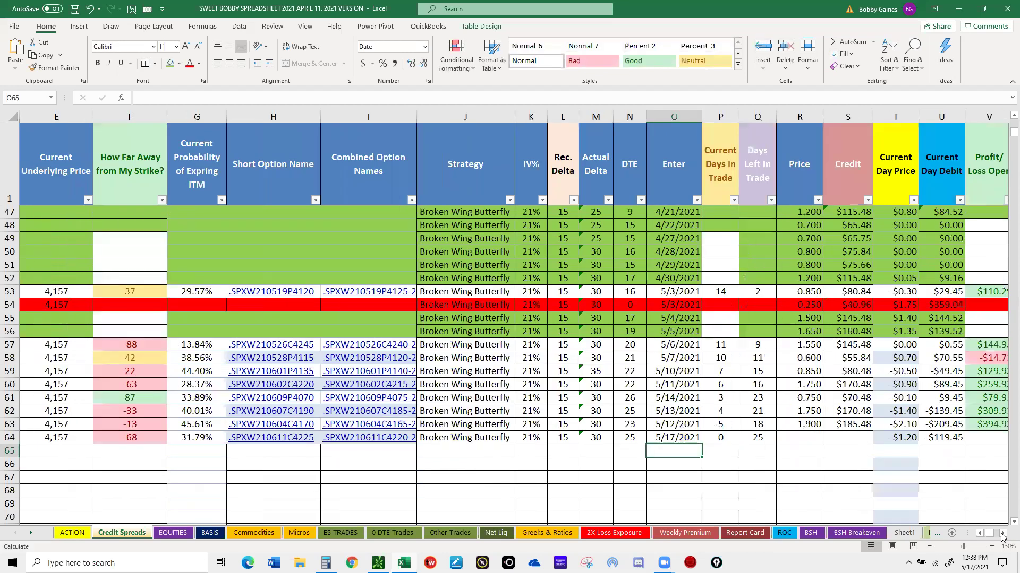
pyautogui.click(791, 435)
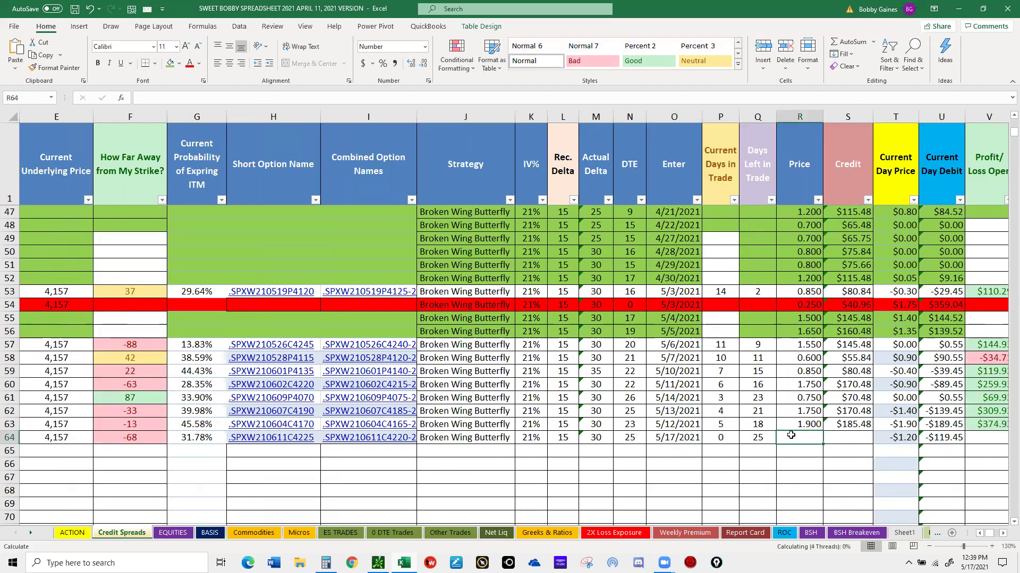
pyautogui.write('1.80')
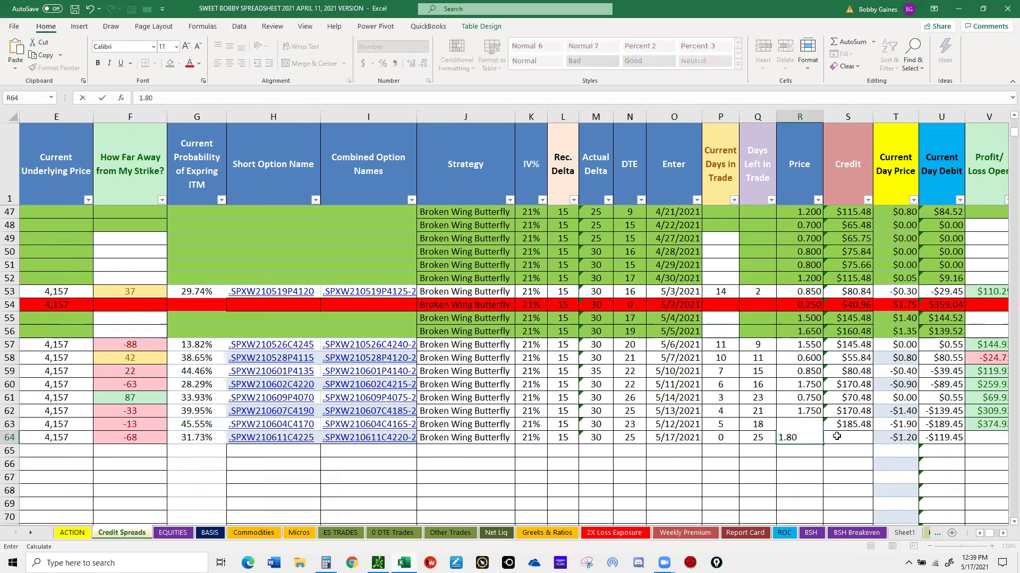
# Replace the credit formula in row 64 with 170.48.
pyautogui.click(837, 436)
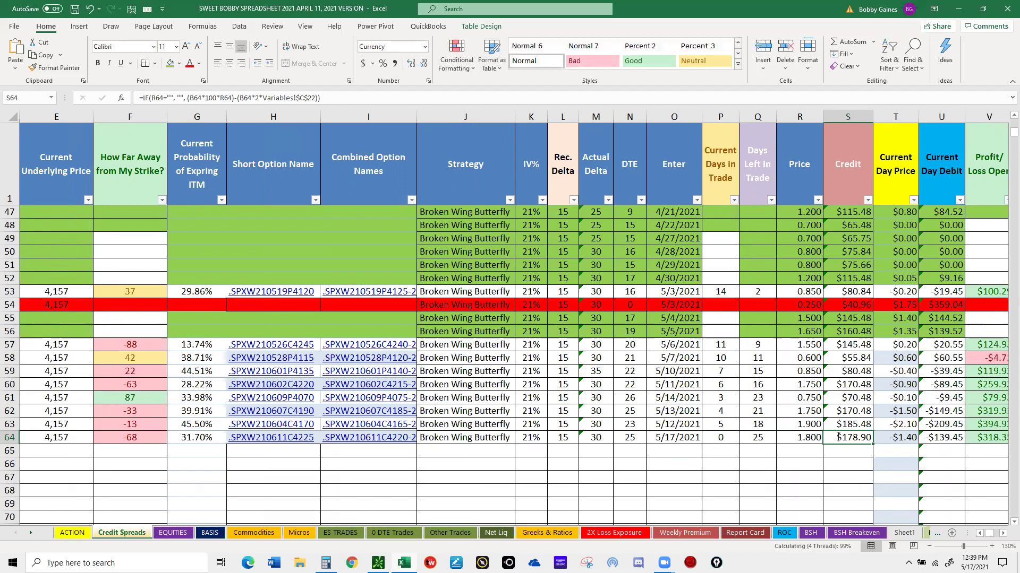
pyautogui.write('170.48')
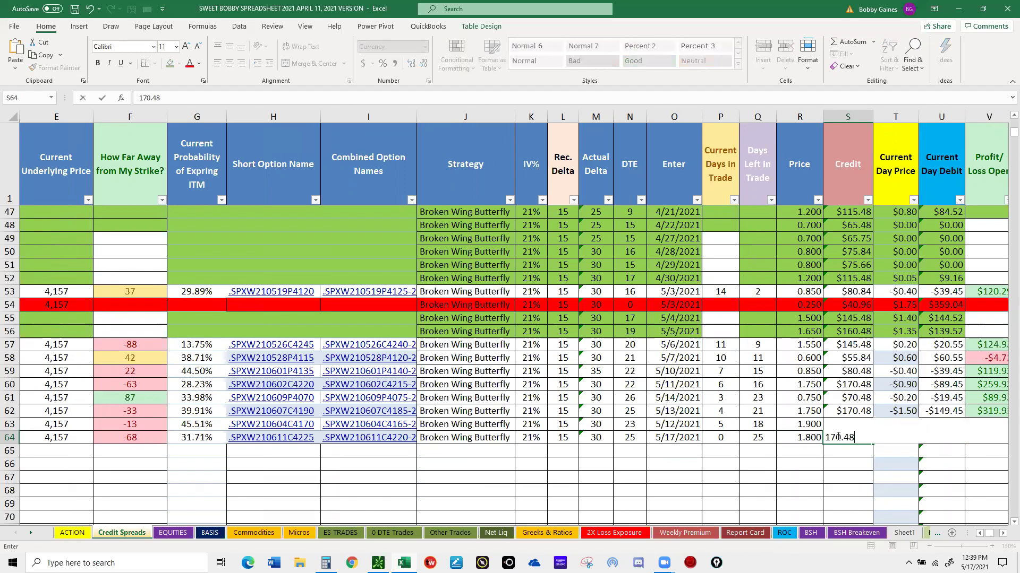
pyautogui.press('Return')
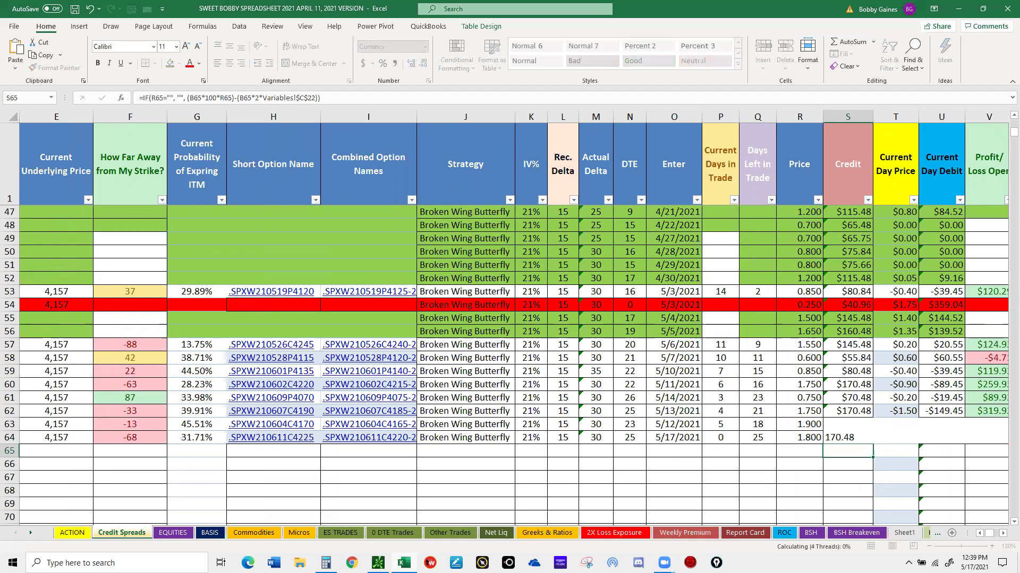
# Switch to thinkorswim, open the account's activity and positions, and show the position statement by groups.
pyautogui.moveTo(378, 563)
pyautogui.click(378, 518)
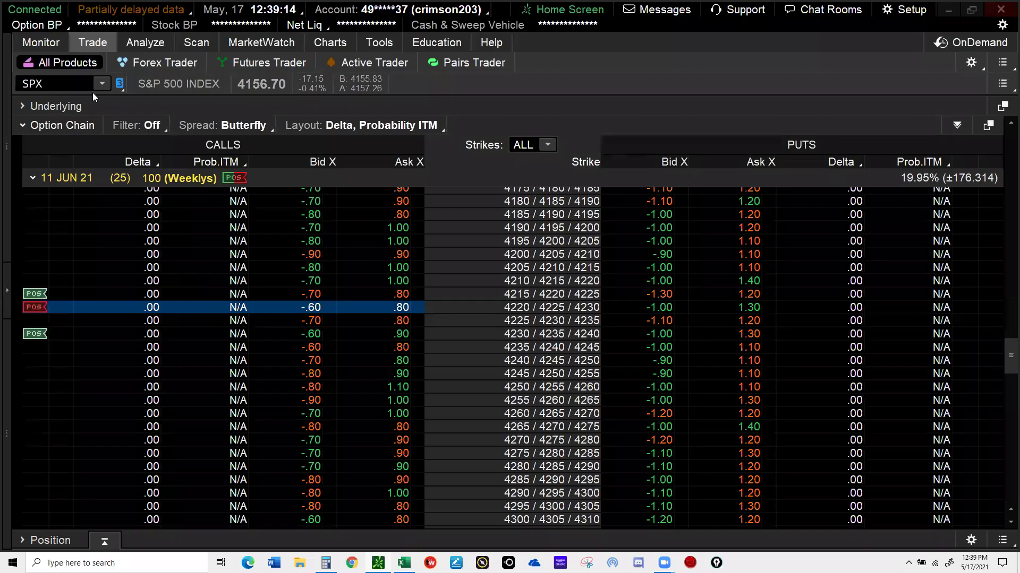
pyautogui.click(37, 43)
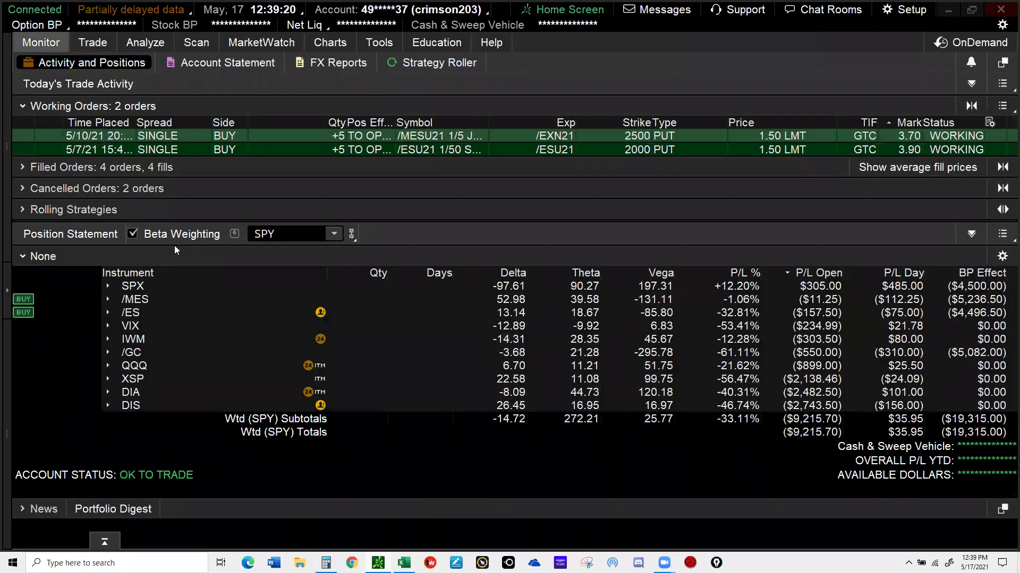
pyautogui.click(139, 409)
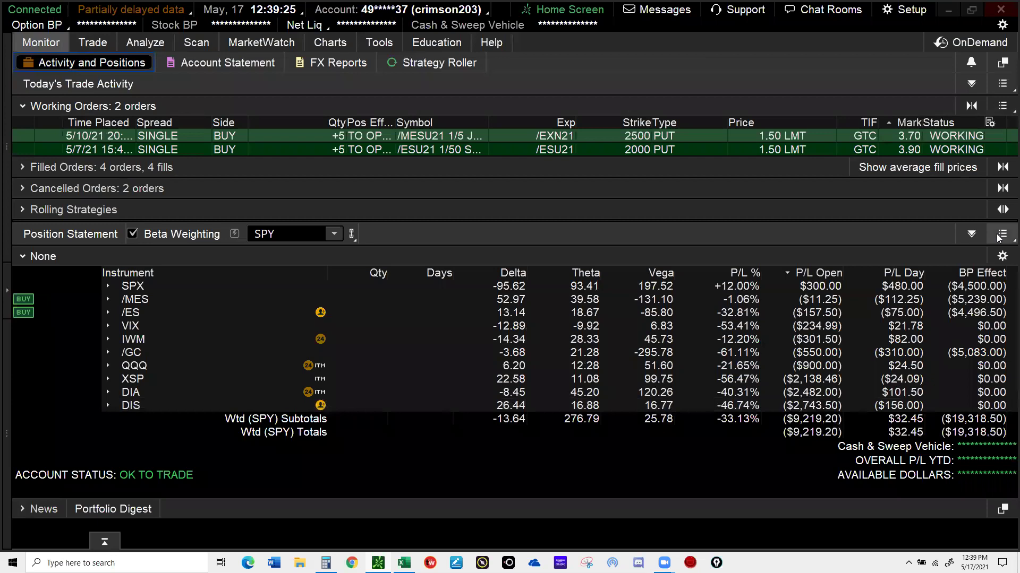
pyautogui.click(999, 237)
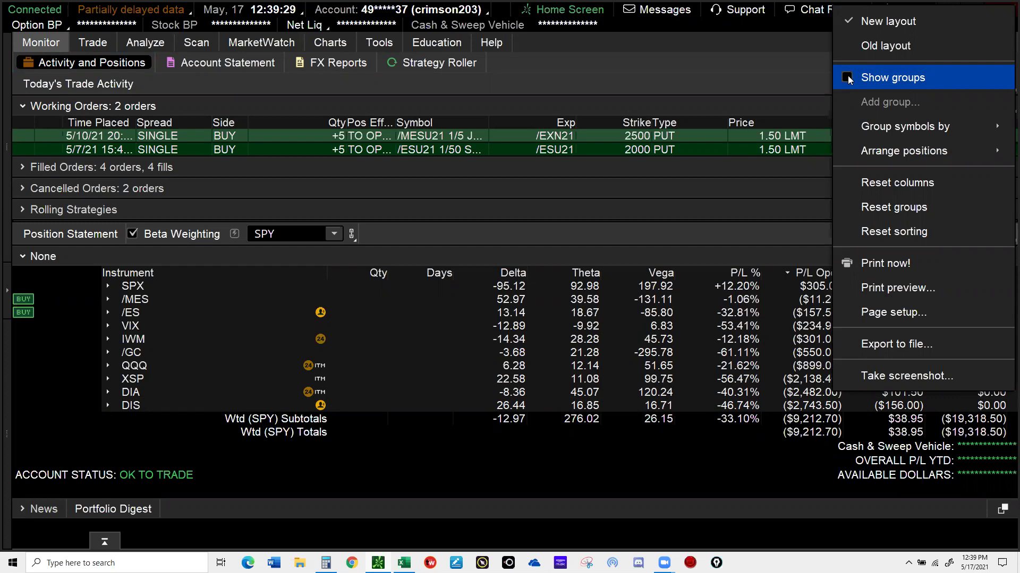
pyautogui.click(848, 79)
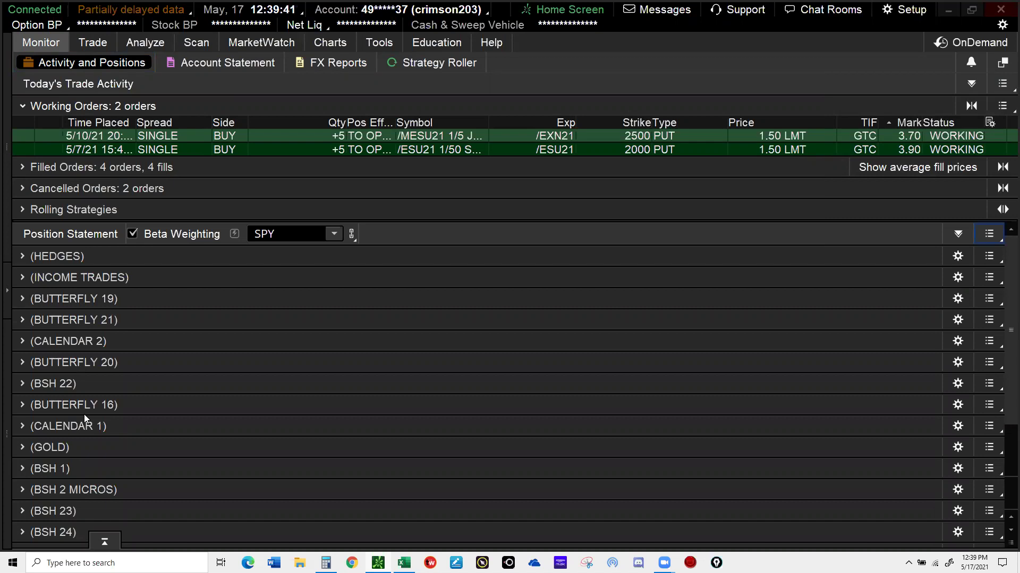
# Expand the Unallocated group, check the XSP position's legs, and move XSP to the HEDGES group.
pyautogui.scroll(-3, 135, 467)
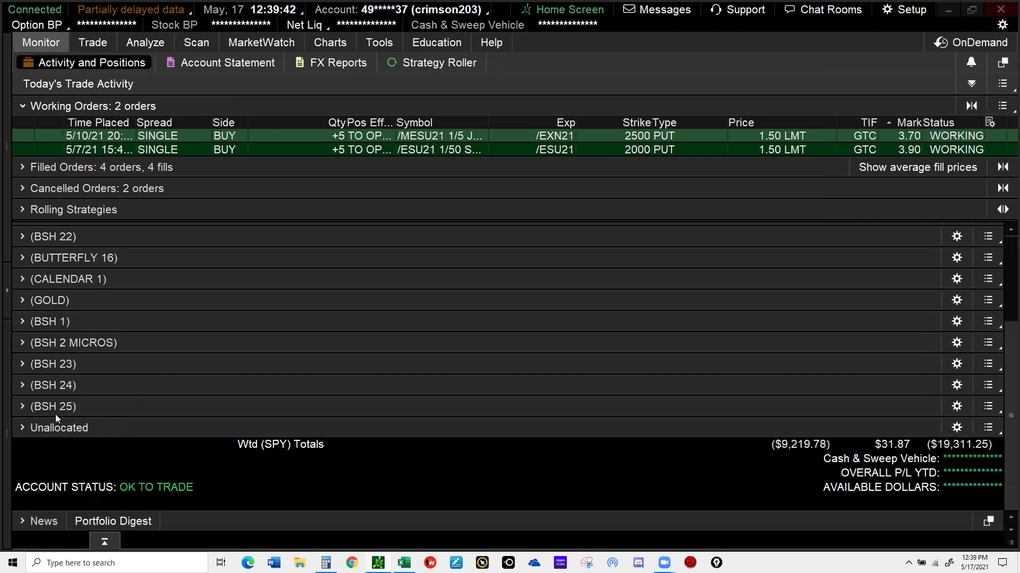
pyautogui.click(29, 428)
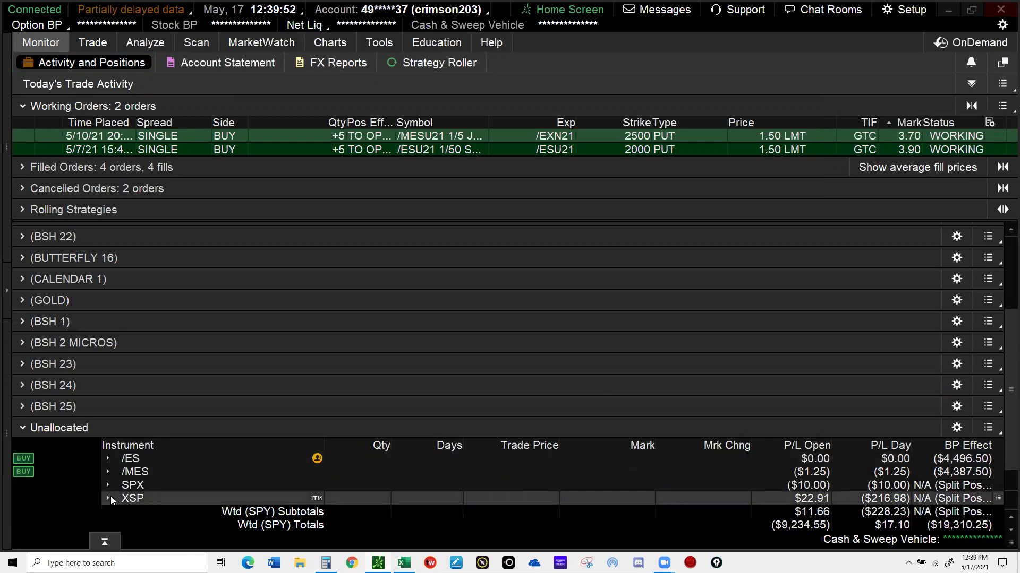
pyautogui.click(109, 498)
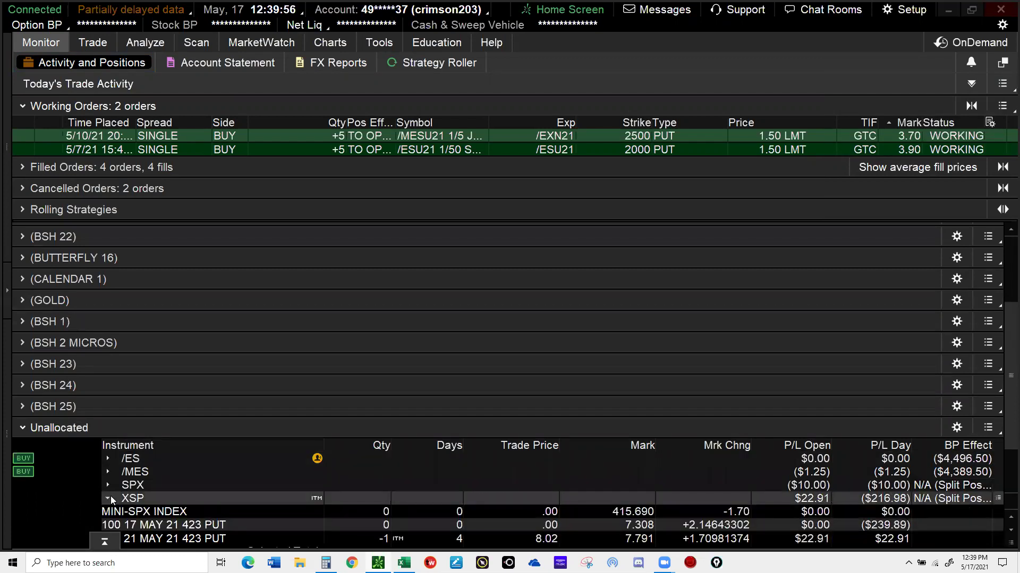
pyautogui.click(139, 501)
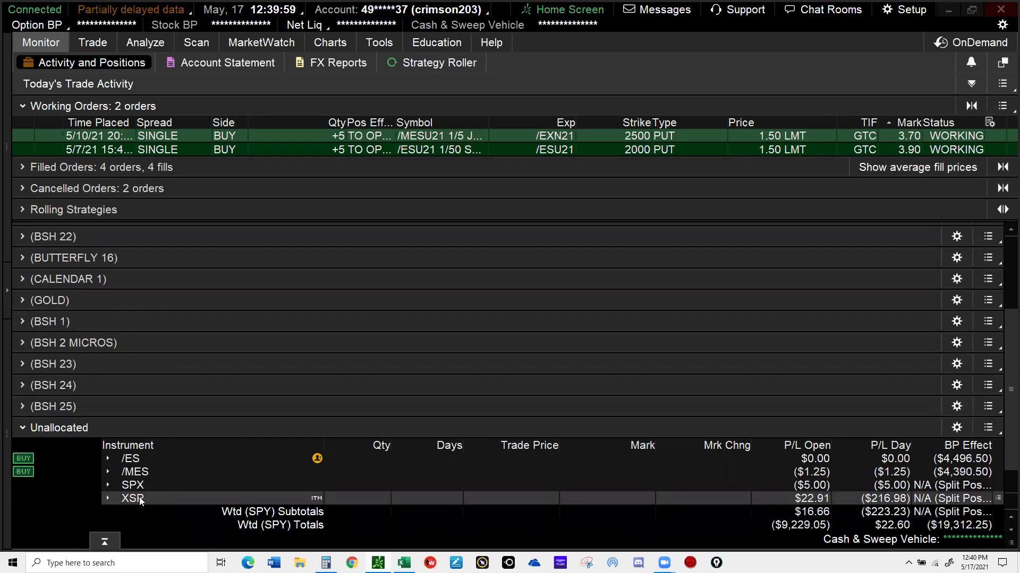
pyautogui.rightClick(141, 501)
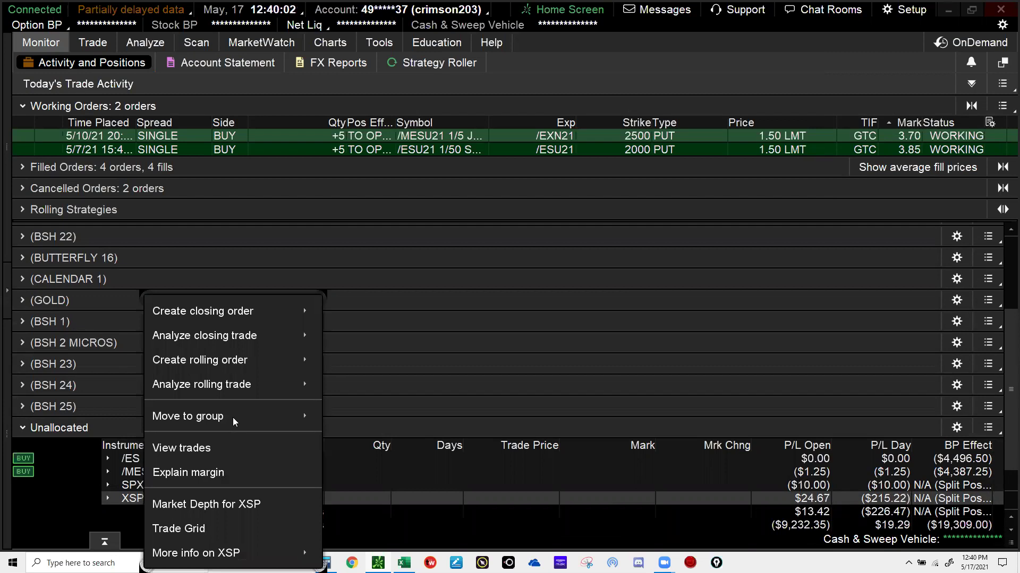
pyautogui.click(234, 420)
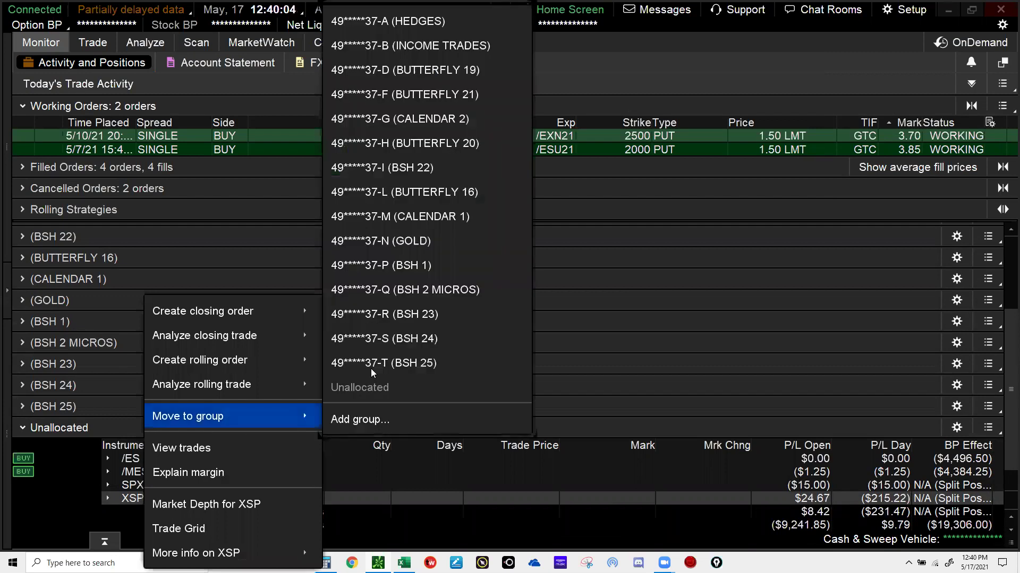
pyautogui.click(416, 21)
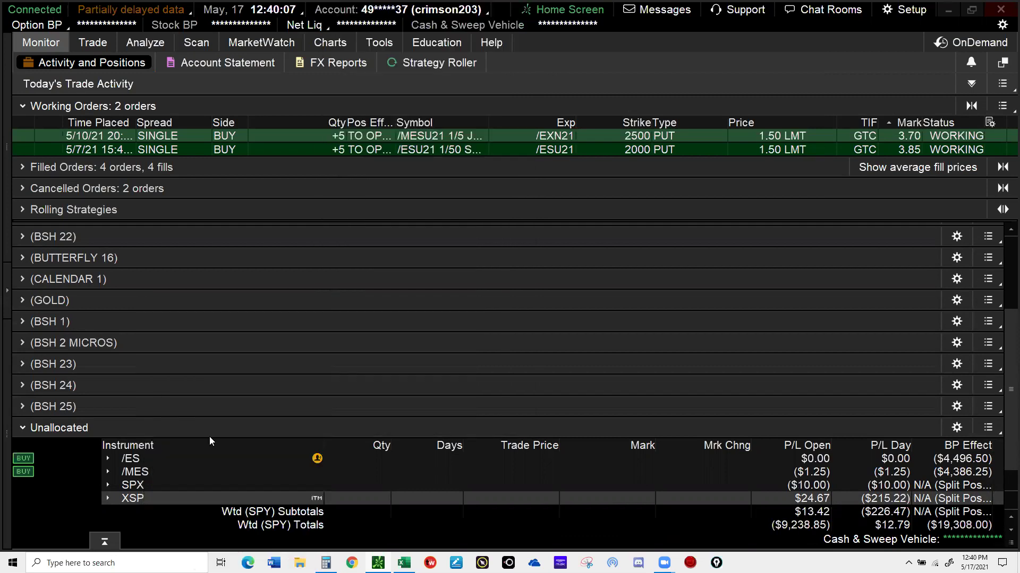
# Review the option legs of the unallocated SPX position and collapse it again.
pyautogui.click(108, 485)
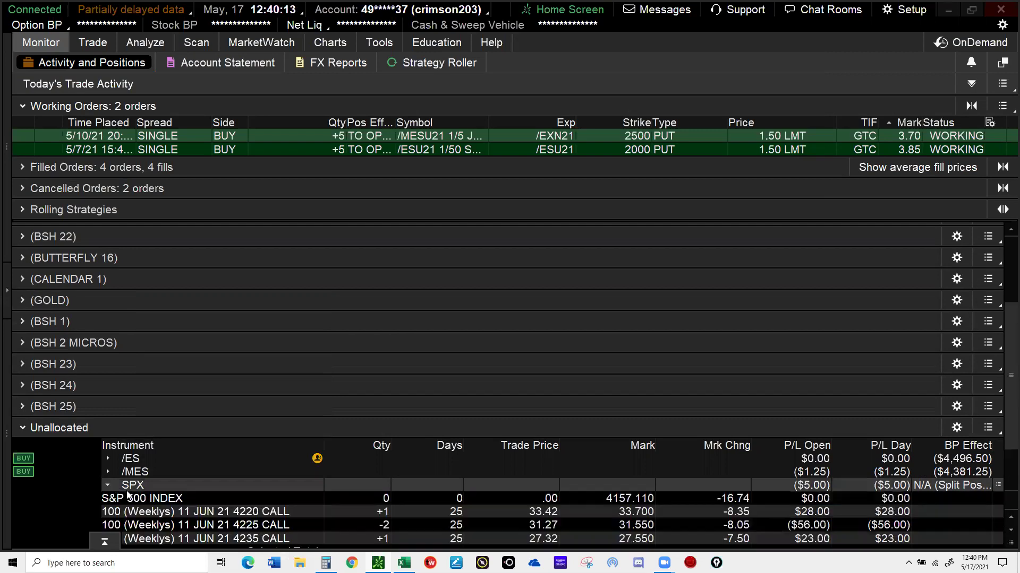
pyautogui.scroll(-1, 127, 495)
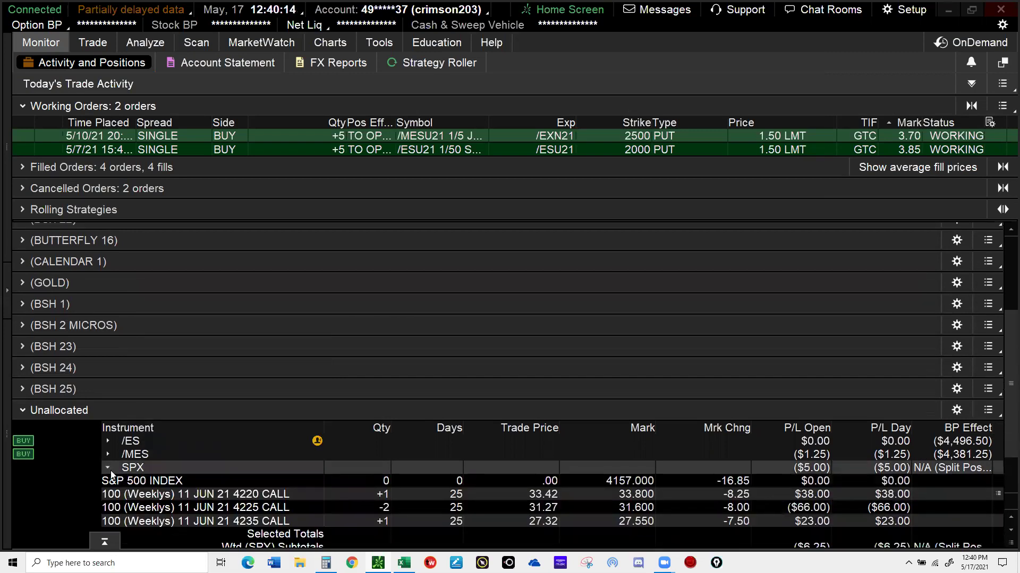
pyautogui.scroll(-1, 110, 470)
pyautogui.scroll(-1, 110, 436)
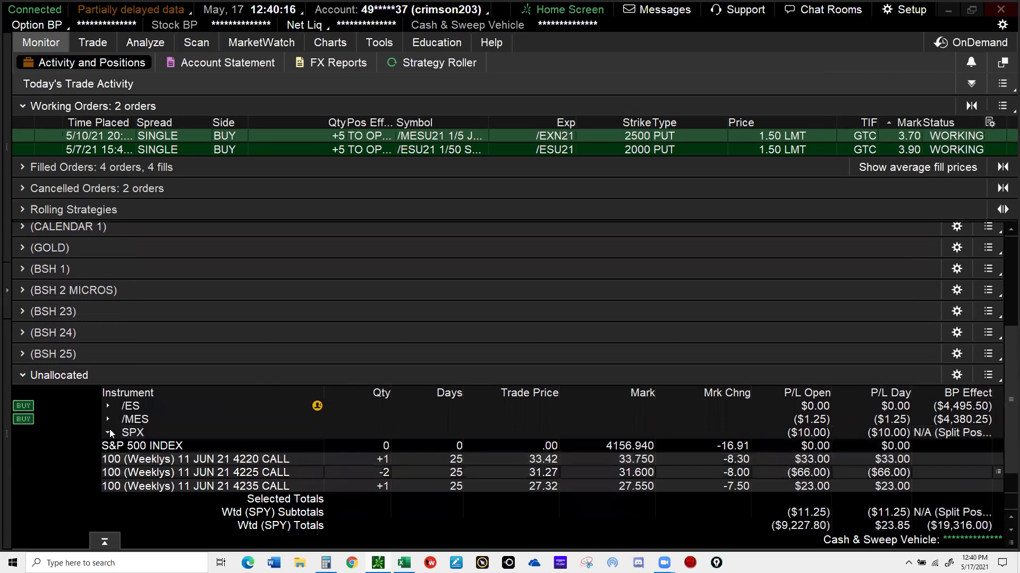
pyautogui.click(144, 433)
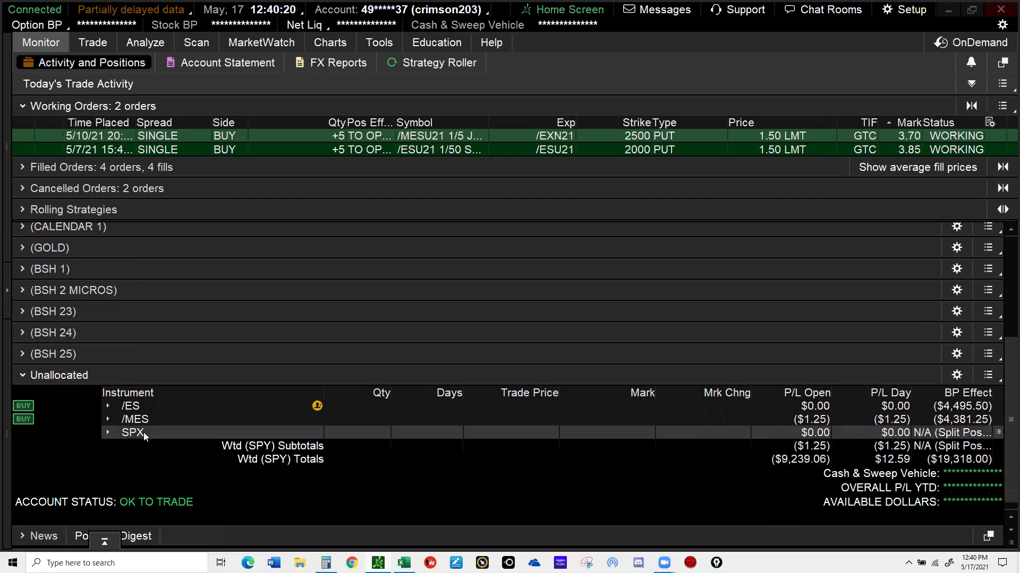
# Start adding a new group to move the unallocated SPX position into, with its name ready for entry.
pyautogui.rightClick(143, 432)
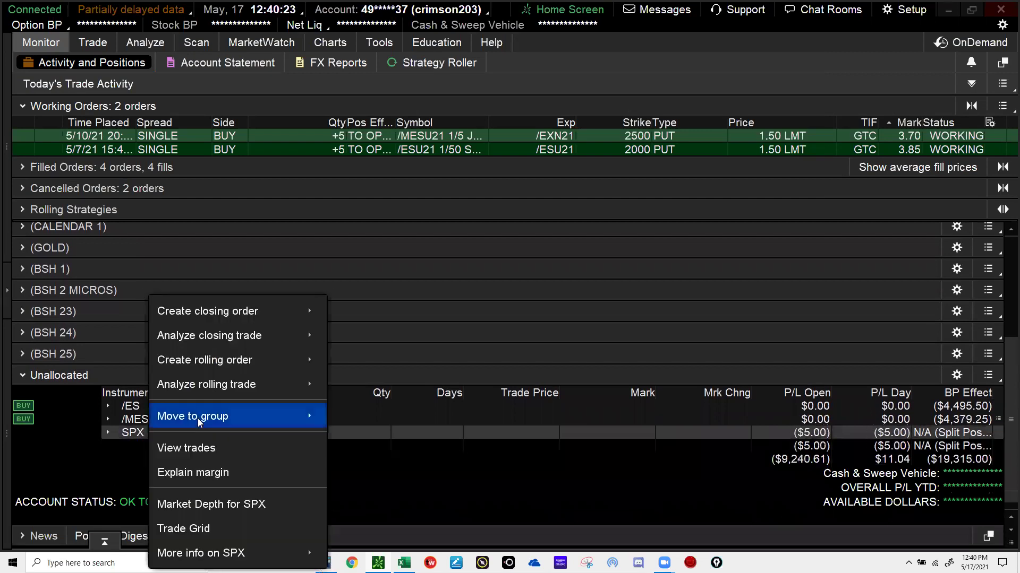
pyautogui.moveTo(267, 415)
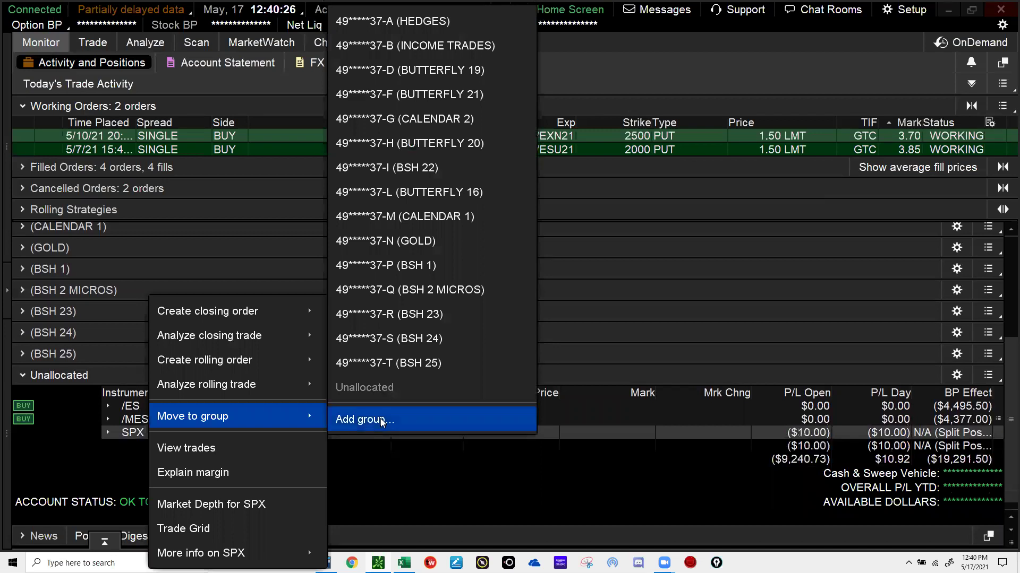
pyautogui.click(381, 421)
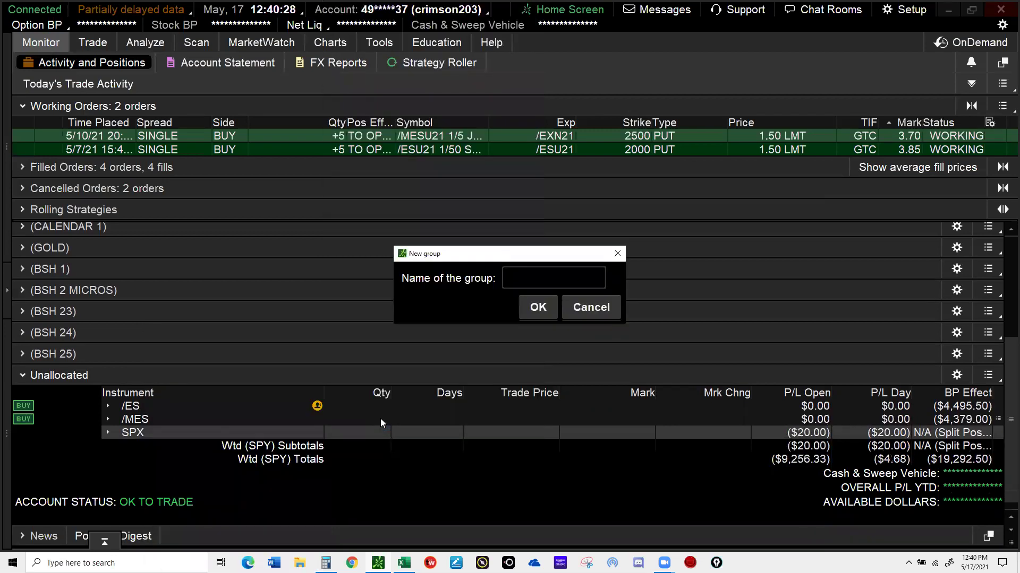
pyautogui.click(518, 275)
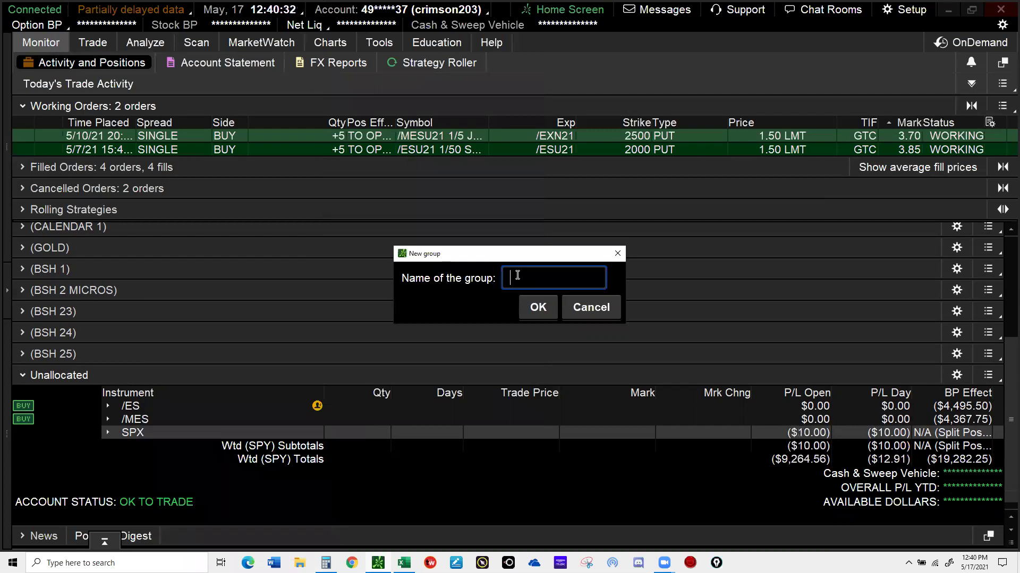
pyautogui.press('capslock')
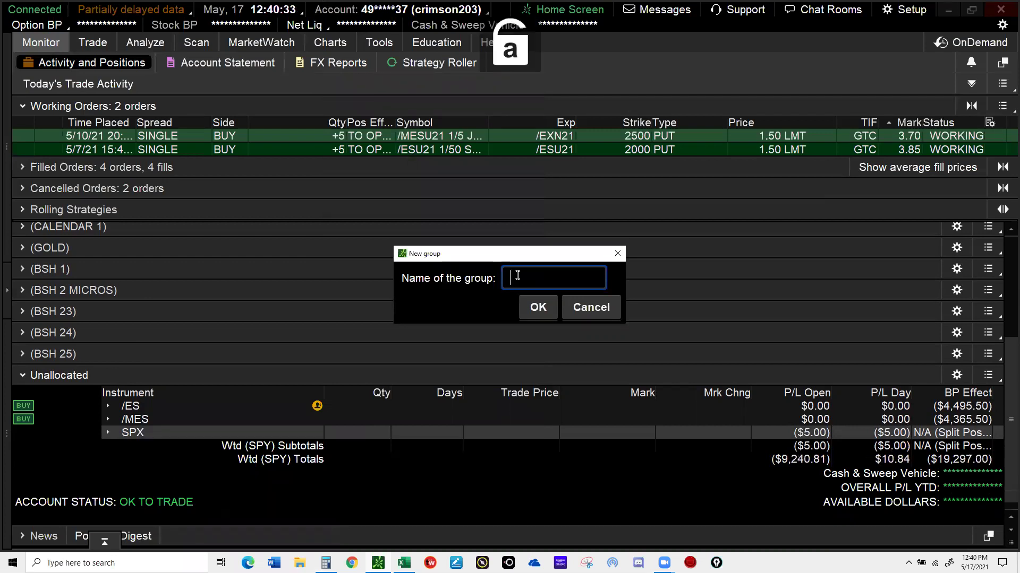
pyautogui.write('butter')
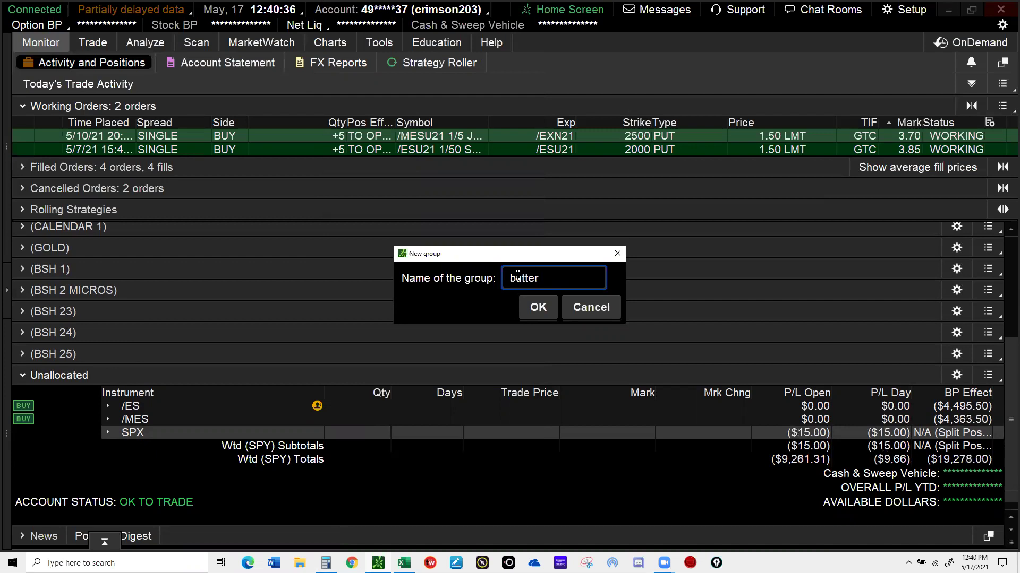
pyautogui.press('BackSpace')
pyautogui.press('BackSpace')
pyautogui.press('BackSpace')
pyautogui.press('BackSpace')
pyautogui.press('BackSpace')
pyautogui.press('BackSpace')
pyautogui.press('capslock')
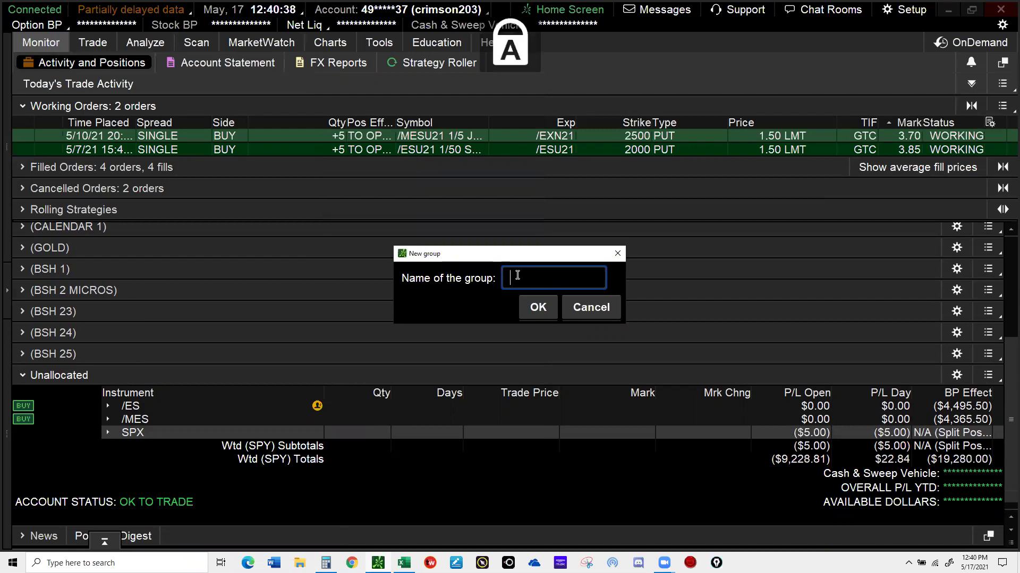